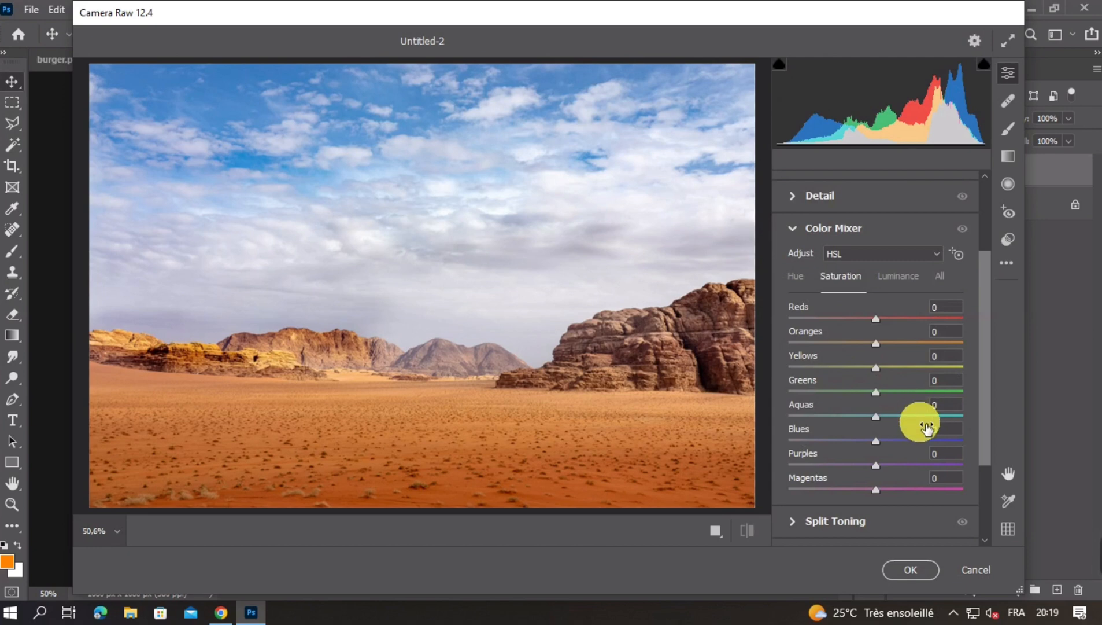
Raise the Blues saturation of the desert photo with the Camera Raw color mixer, apply it and compare the filter off and on
drag(938, 430, 1023, 415)
click(907, 571)
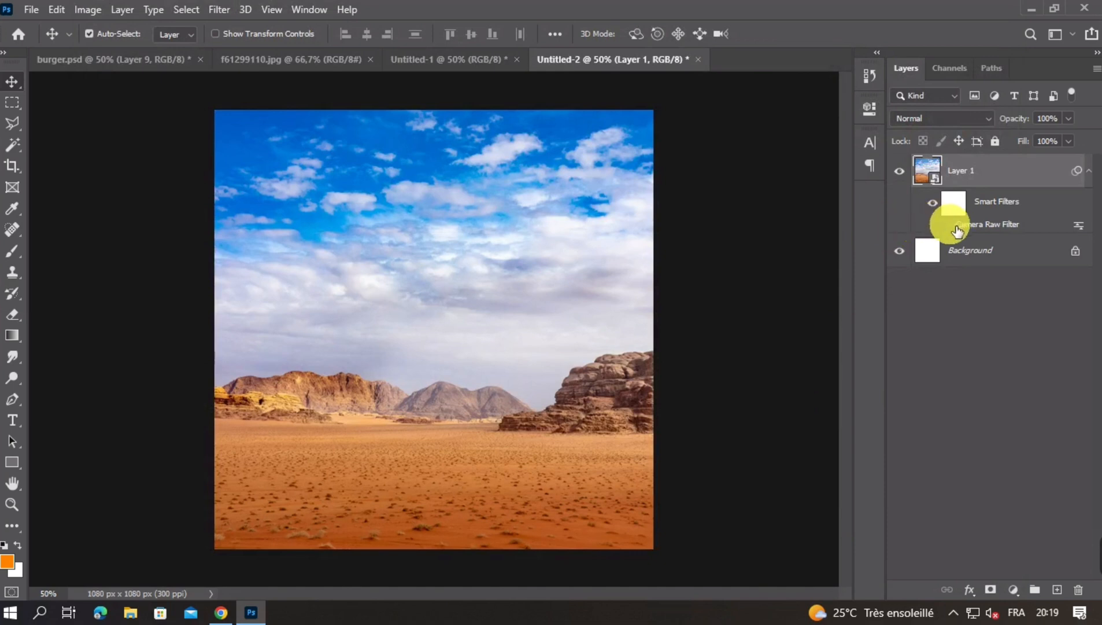
double_click(957, 230)
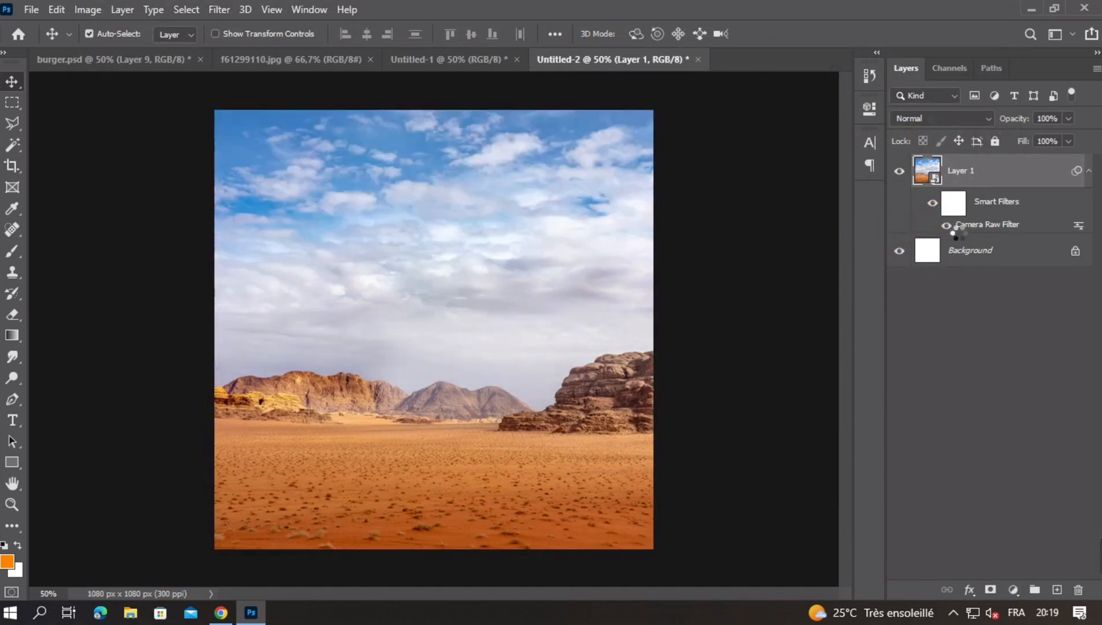
click(955, 229)
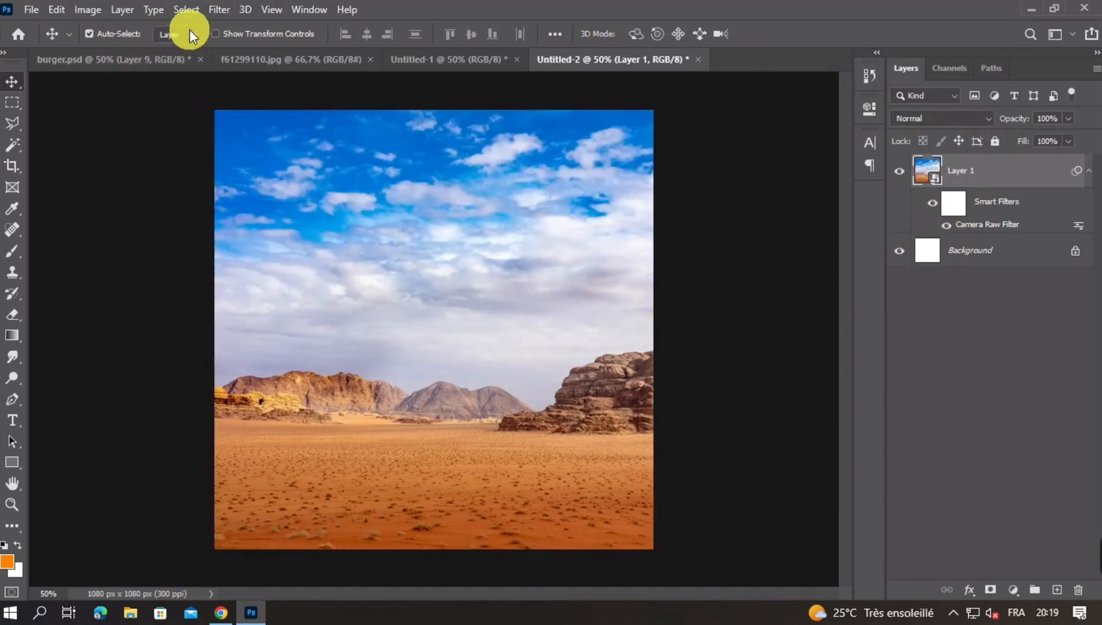
Apply a Gaussian Blur with a 2-pixel radius to the desert photo and check it by hiding and showing the layer
click(218, 9)
mouse_move(260, 193)
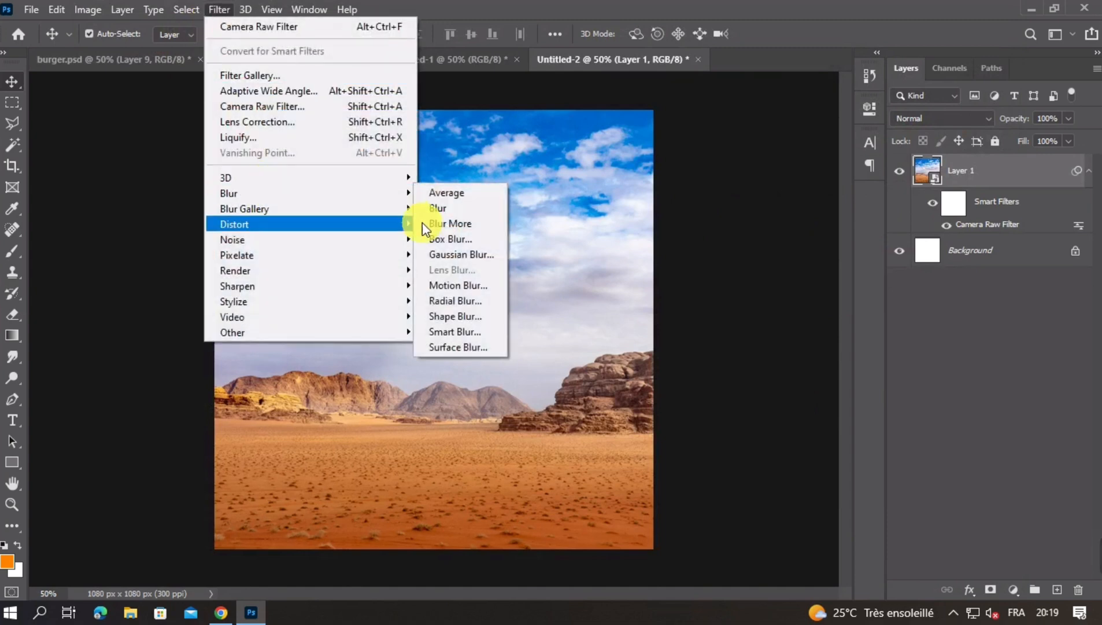
click(469, 257)
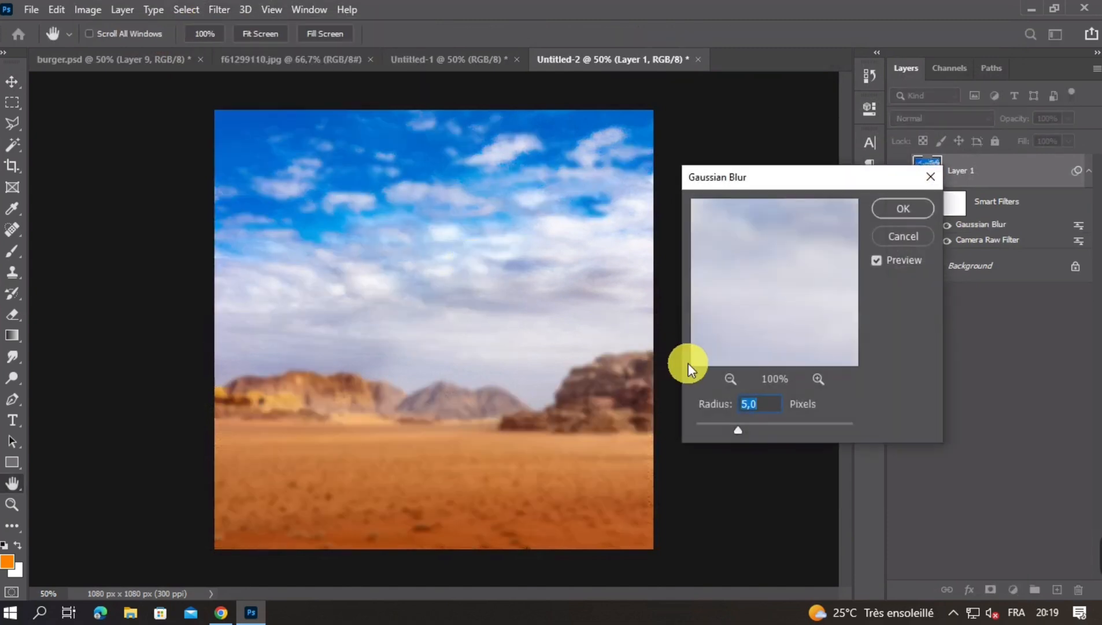
text(2)
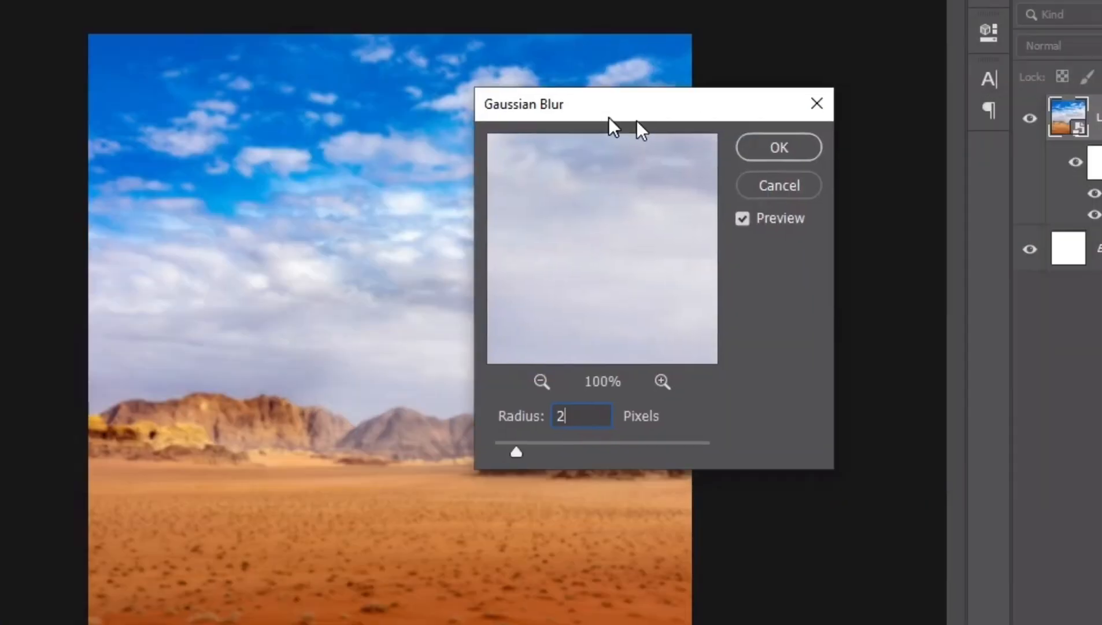
drag(636, 125, 575, 114)
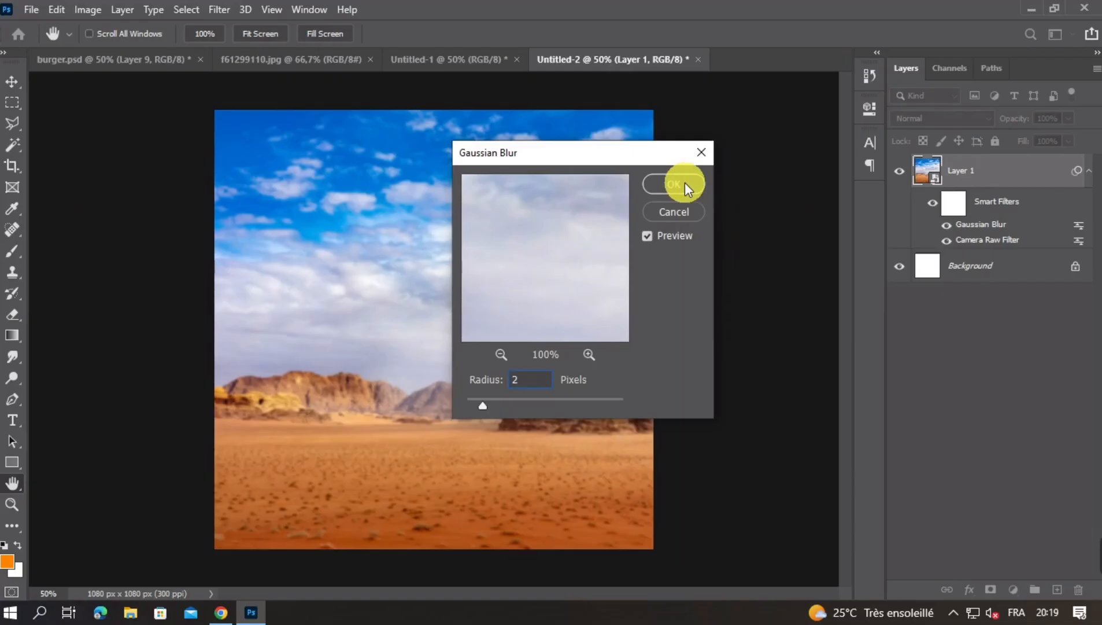
click(685, 183)
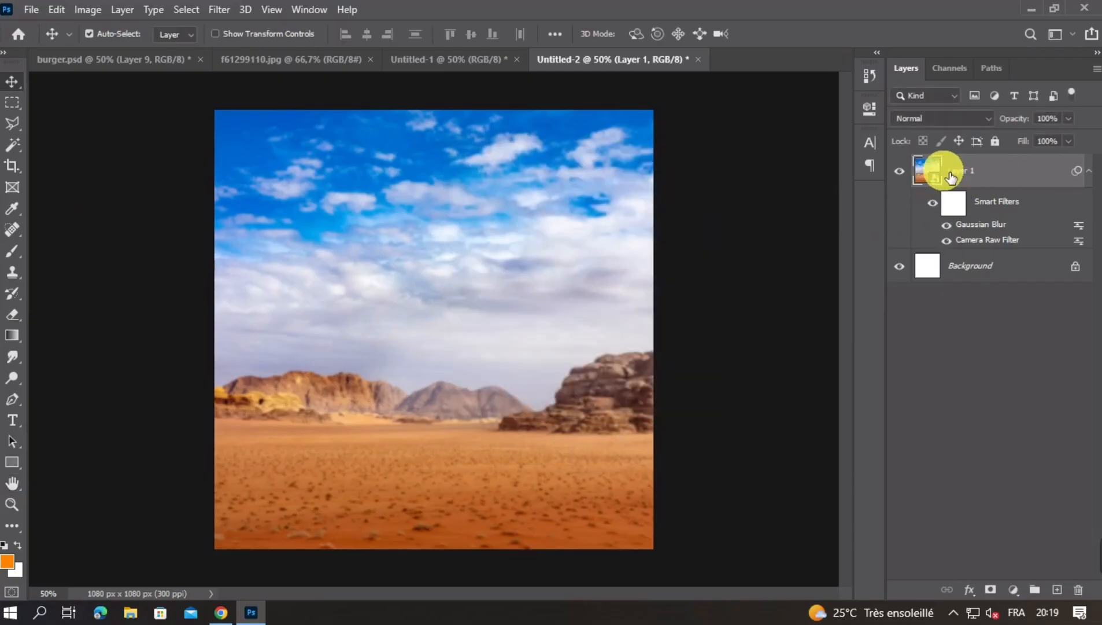
click(901, 172)
click(901, 171)
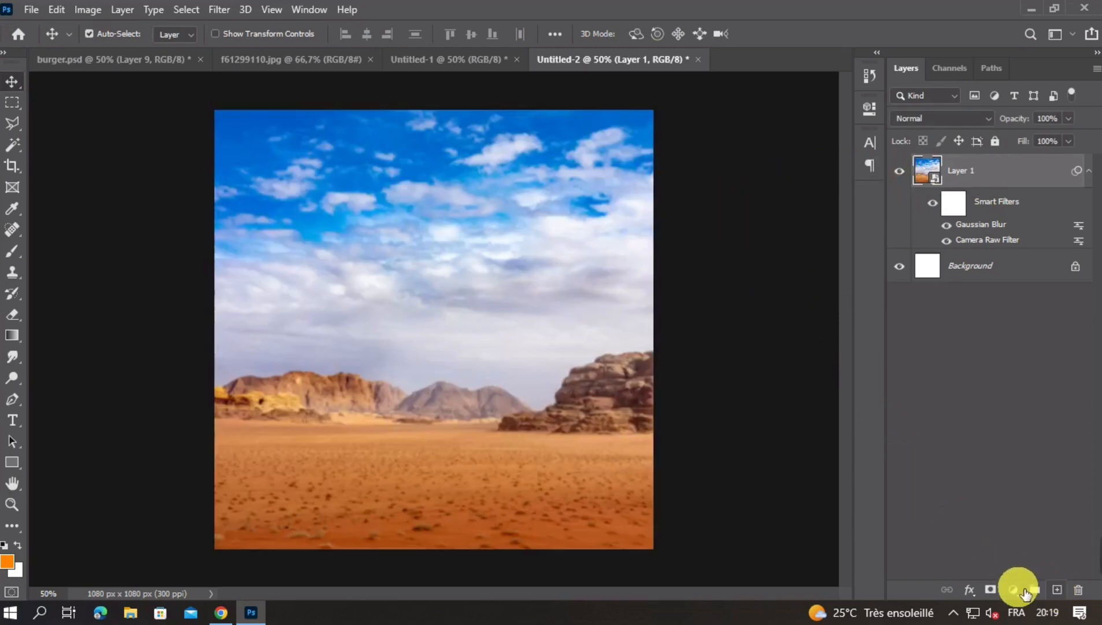
Copy the wide multi-stem cactus from the Untitled-1 document into the desert composition in Untitled-2
click(432, 60)
drag(382, 244, 473, 207)
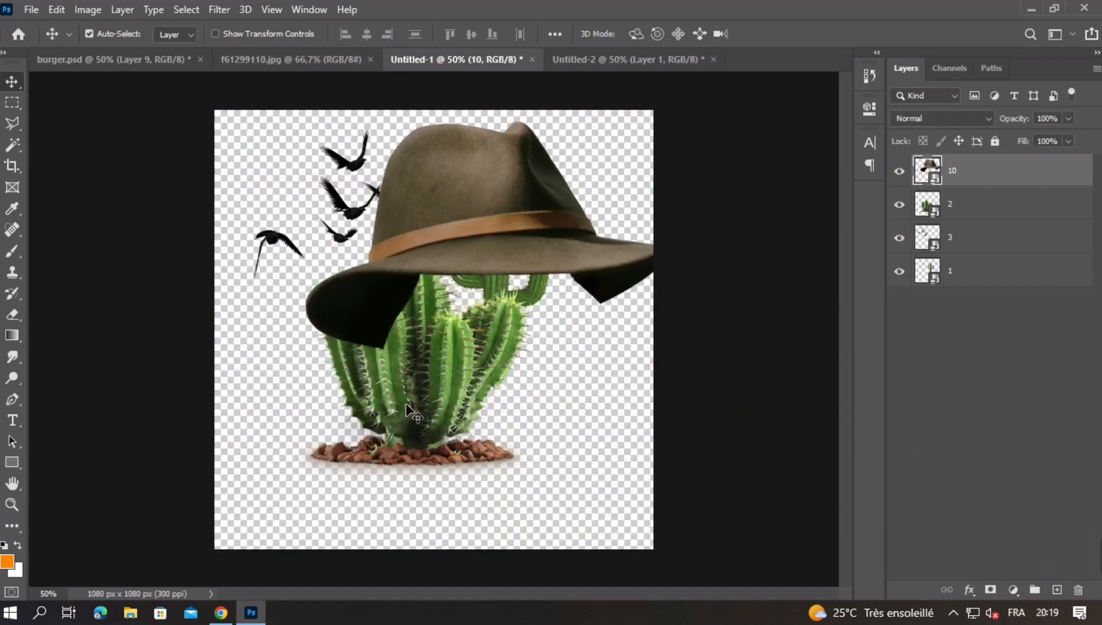
drag(417, 388, 437, 405)
drag(567, 112, 522, 386)
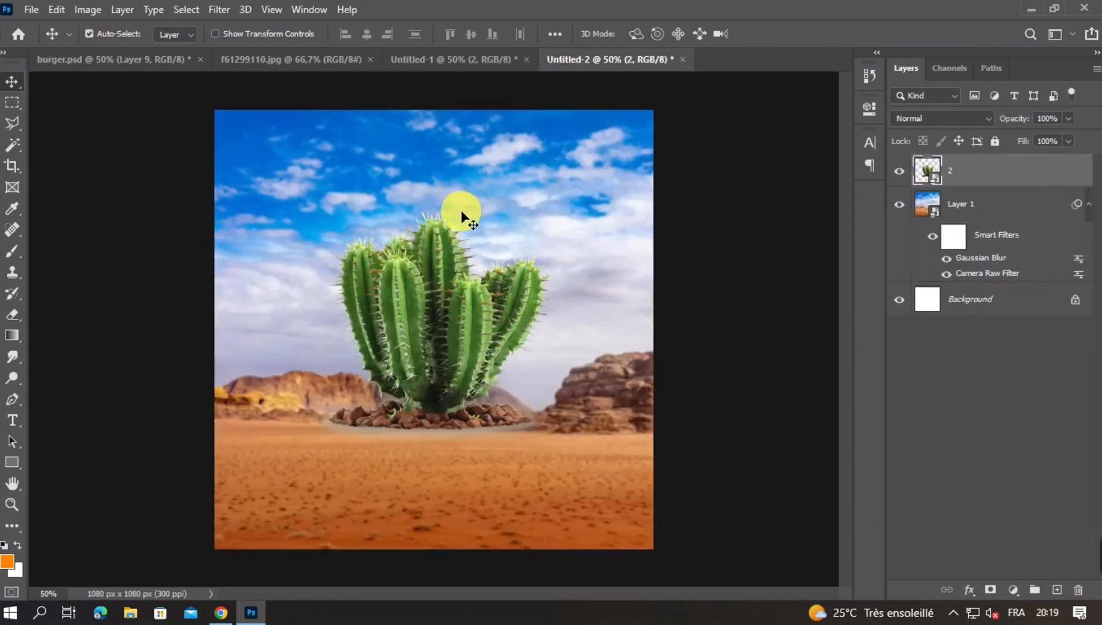
Scale the wide cactus down to about 5.5% and place it on the sand in front of the right-hand rocks
key(ctrl+t)
drag(434, 210, 603, 451)
click(629, 364)
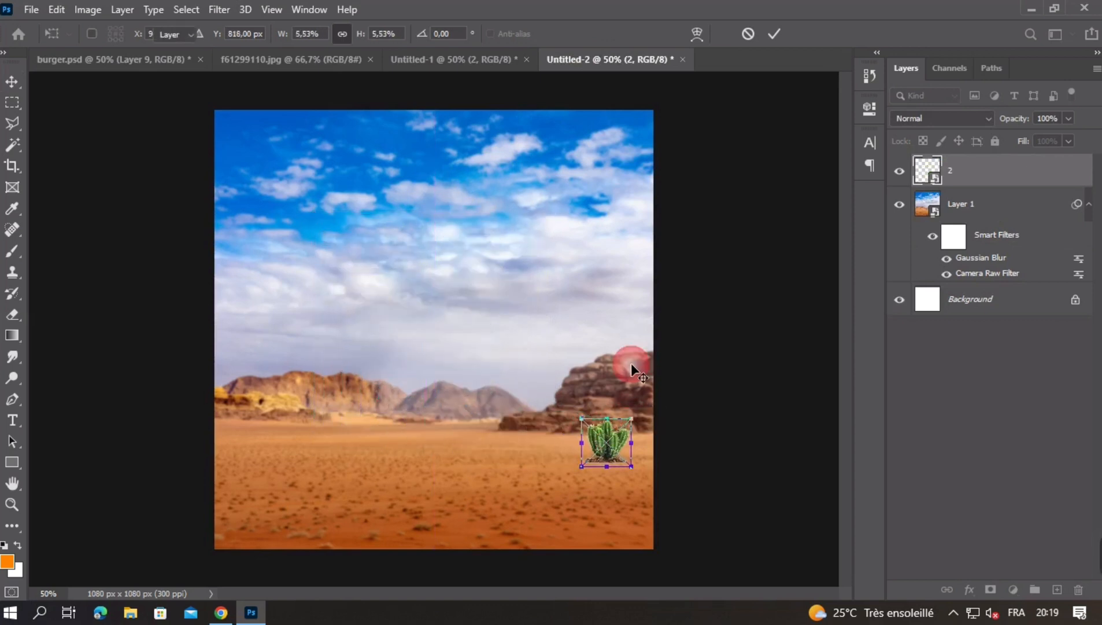
key(ctrl+t)
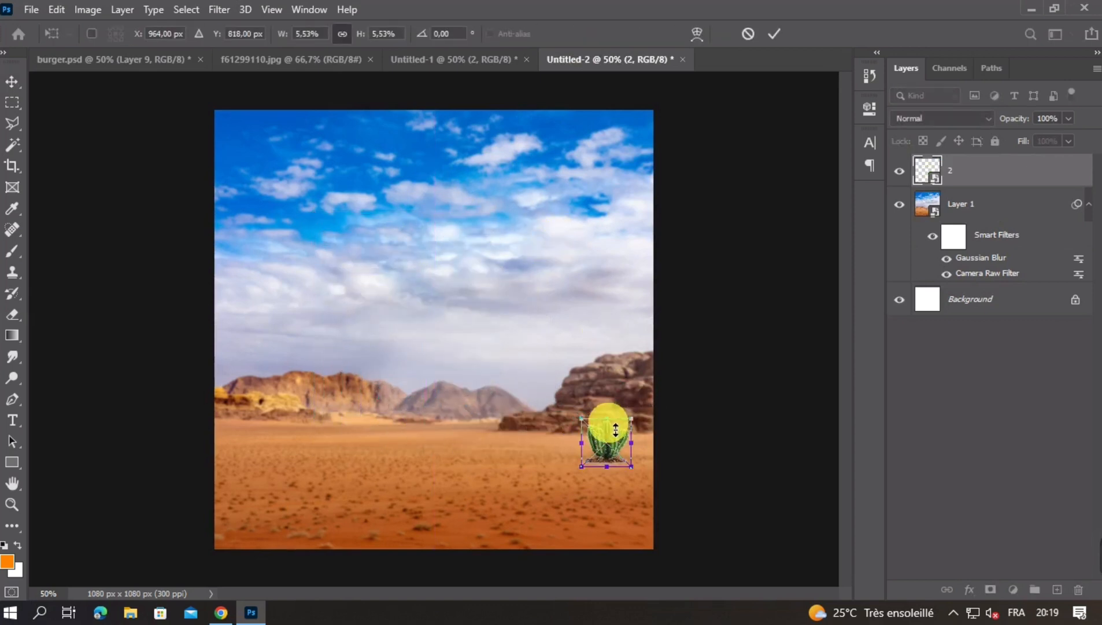
drag(608, 419, 603, 448)
click(542, 328)
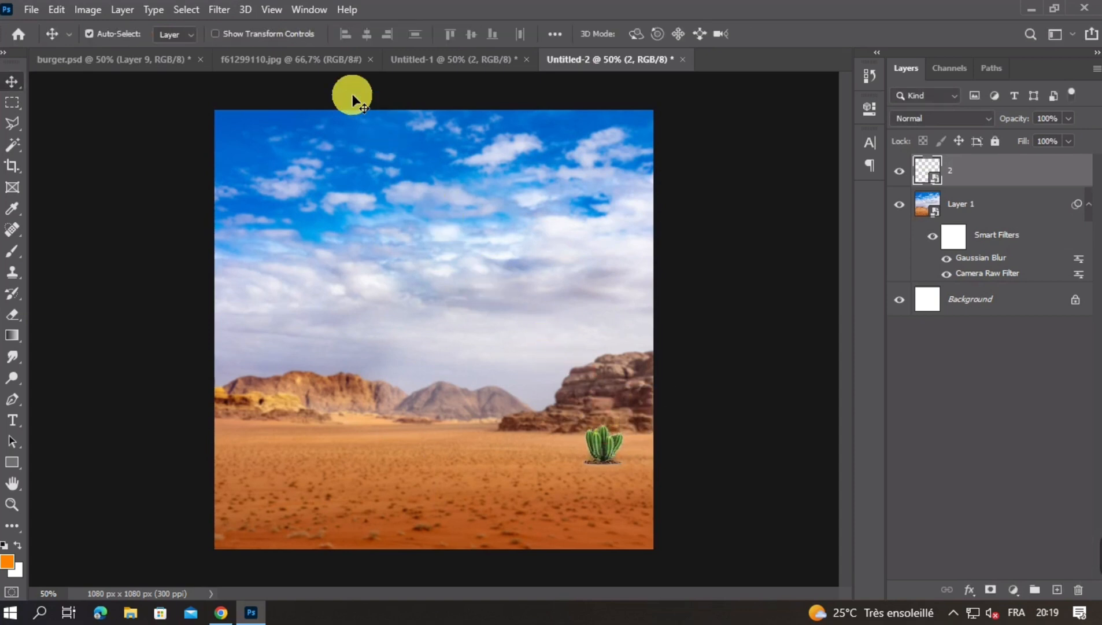
Copy the tall armed cactus from the Untitled-1 document into the desert composition in Untitled-2
click(289, 59)
click(414, 58)
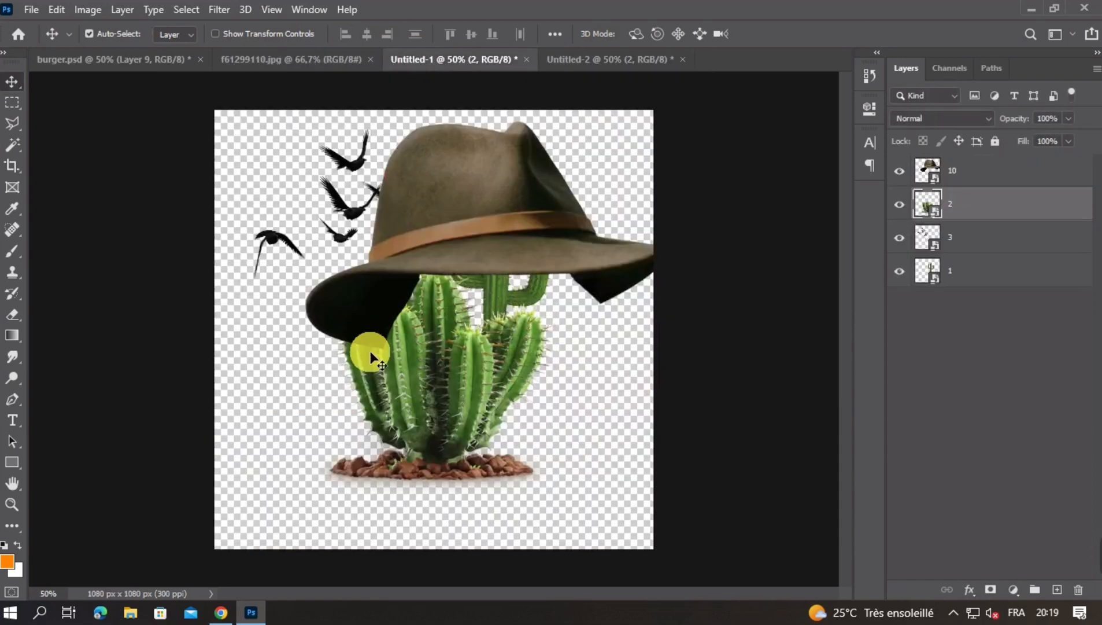
drag(425, 392, 384, 410)
drag(502, 308, 498, 284)
drag(476, 125, 465, 330)
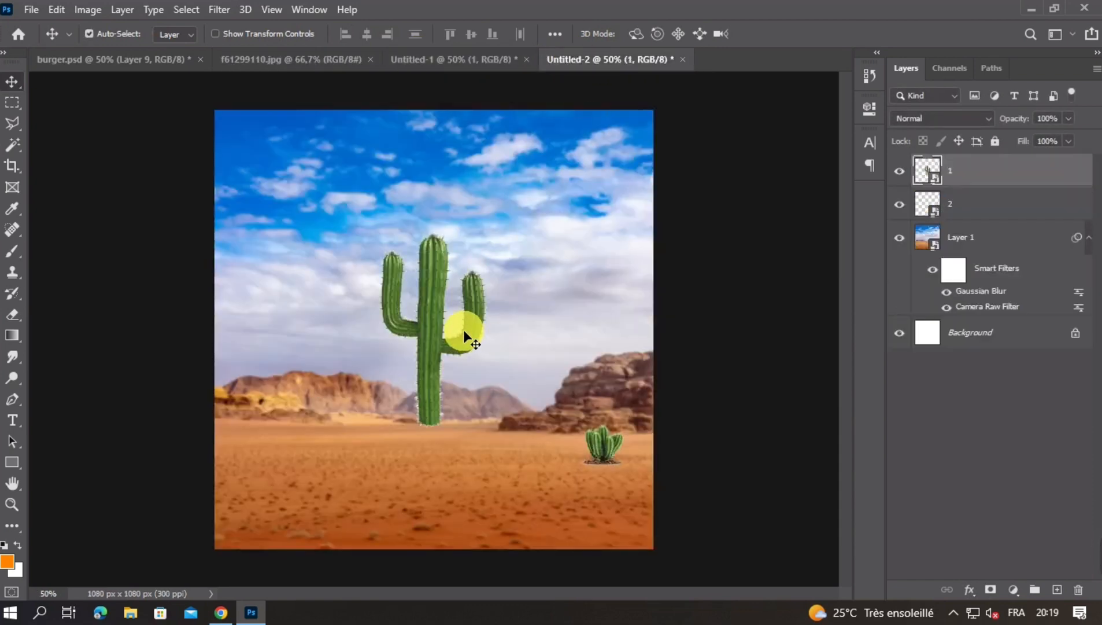
Scale the tall cactus down to about 2.84% and place it on the left side of the sand
key(ctrl+t)
drag(558, 338, 399, 333)
drag(334, 359, 275, 419)
key(Return)
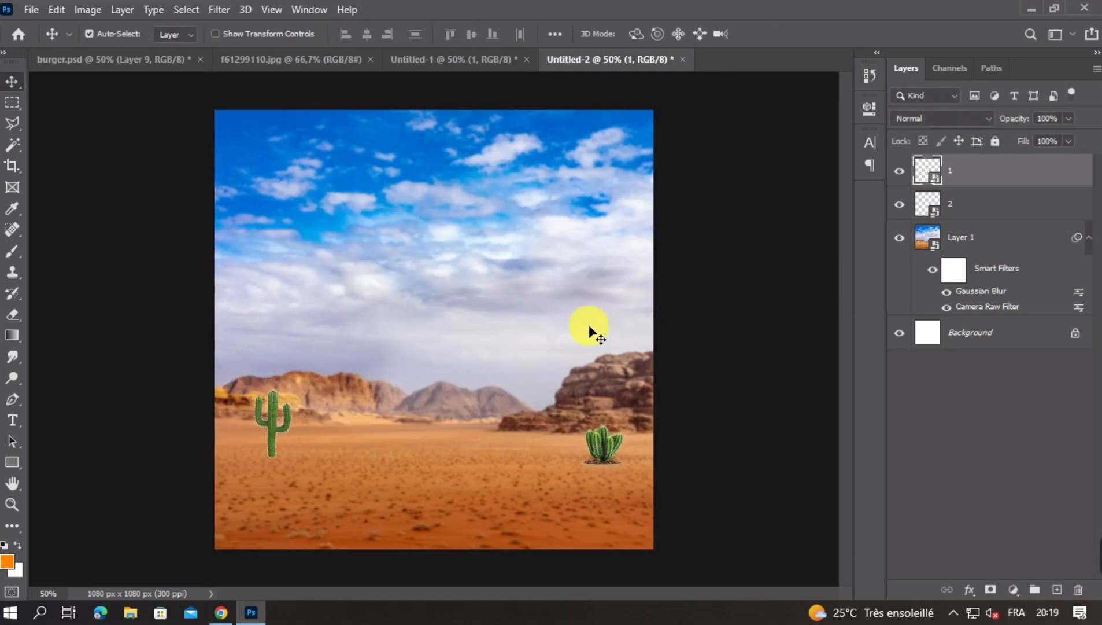
Shrink the wide cactus near the right-hand rocks slightly further
click(607, 451)
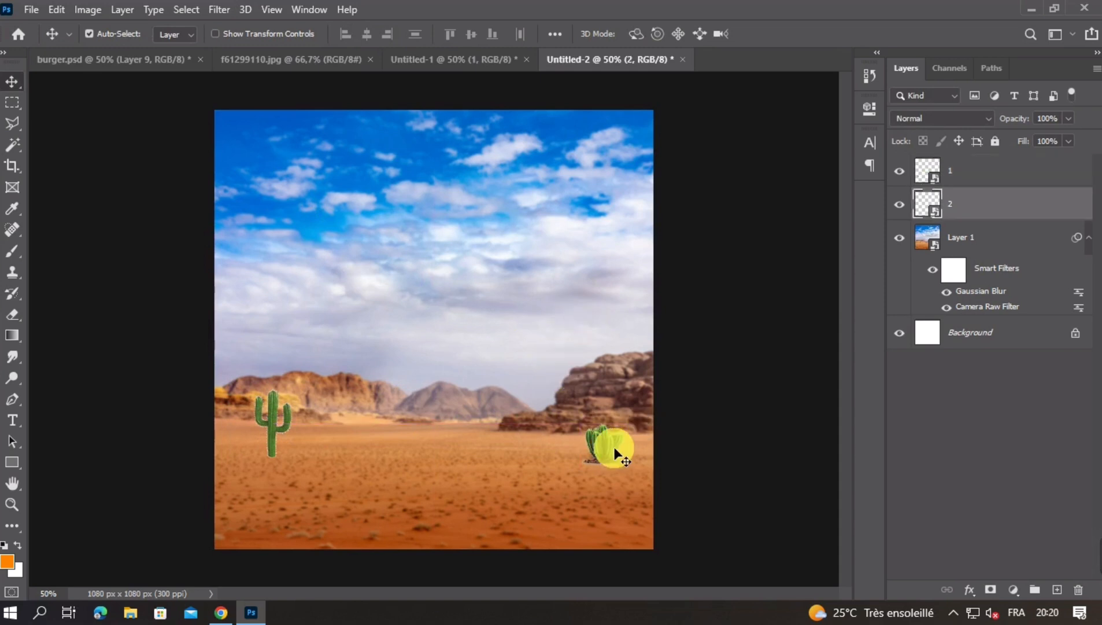
key(ctrl+t)
drag(636, 428, 606, 445)
key(Return)
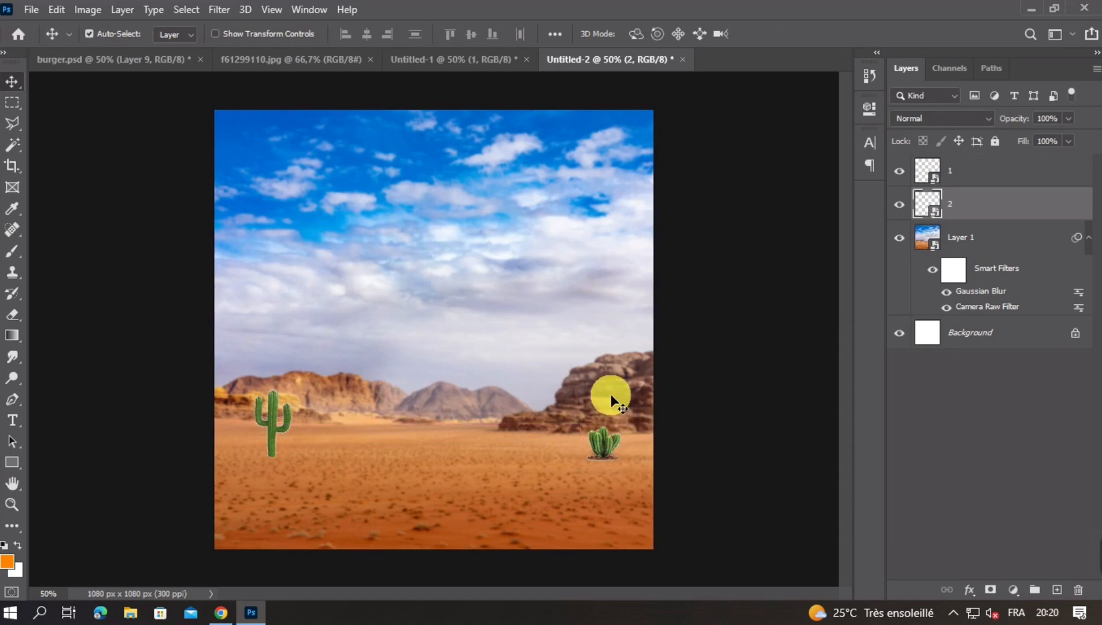
Apply a 4-pixel Gaussian Blur to the wide cactus and lower its layer opacity to 80%
click(216, 10)
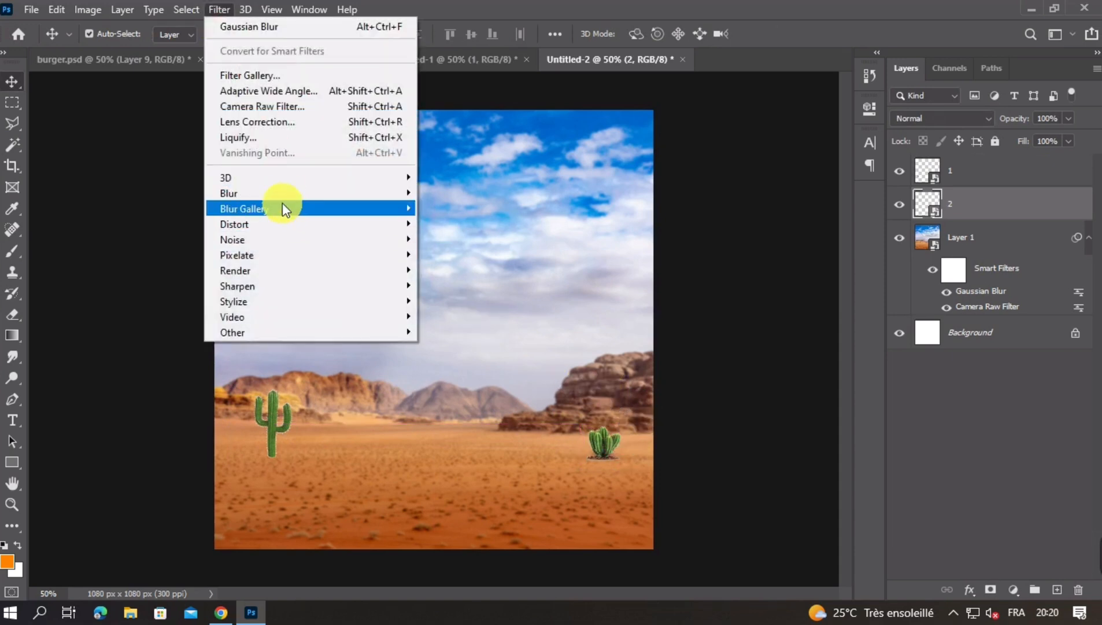
mouse_move(283, 195)
click(459, 260)
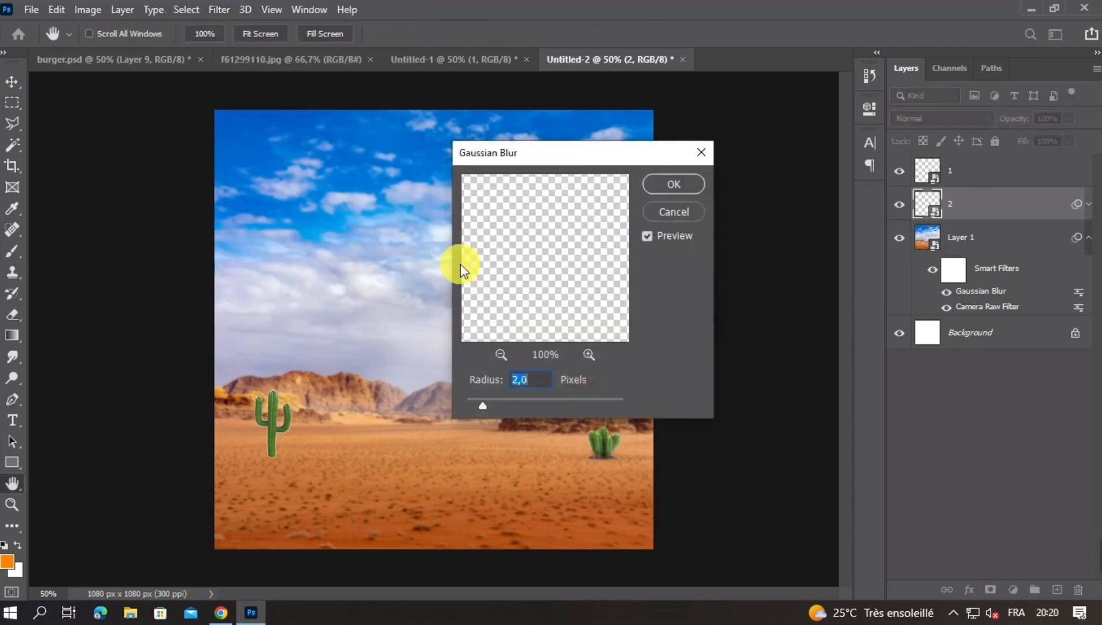
text(4)
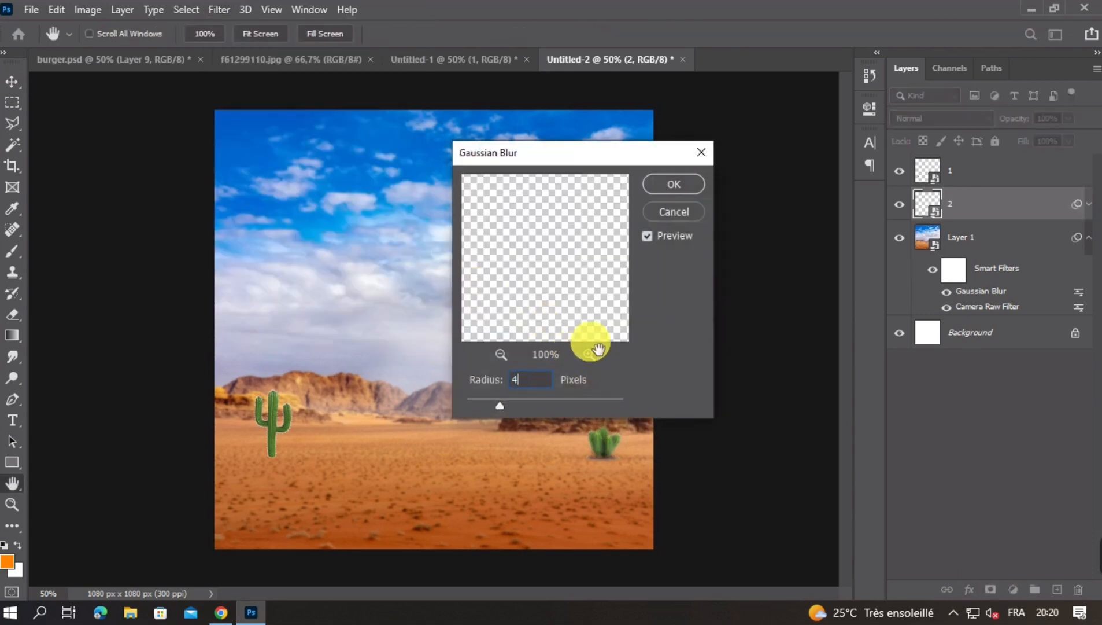
click(674, 185)
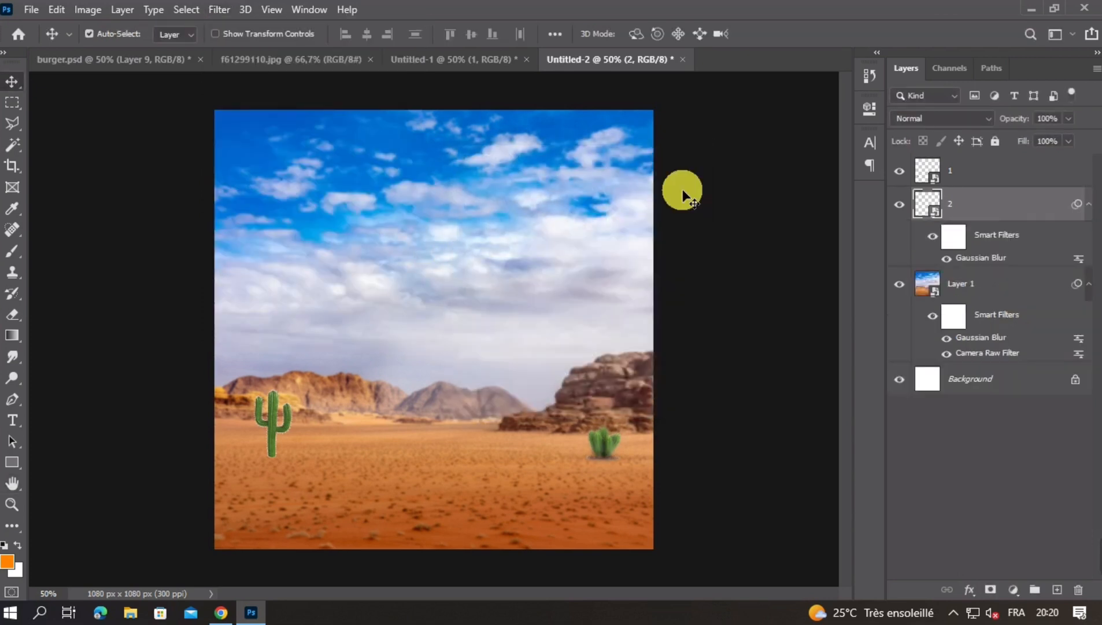
click(1068, 119)
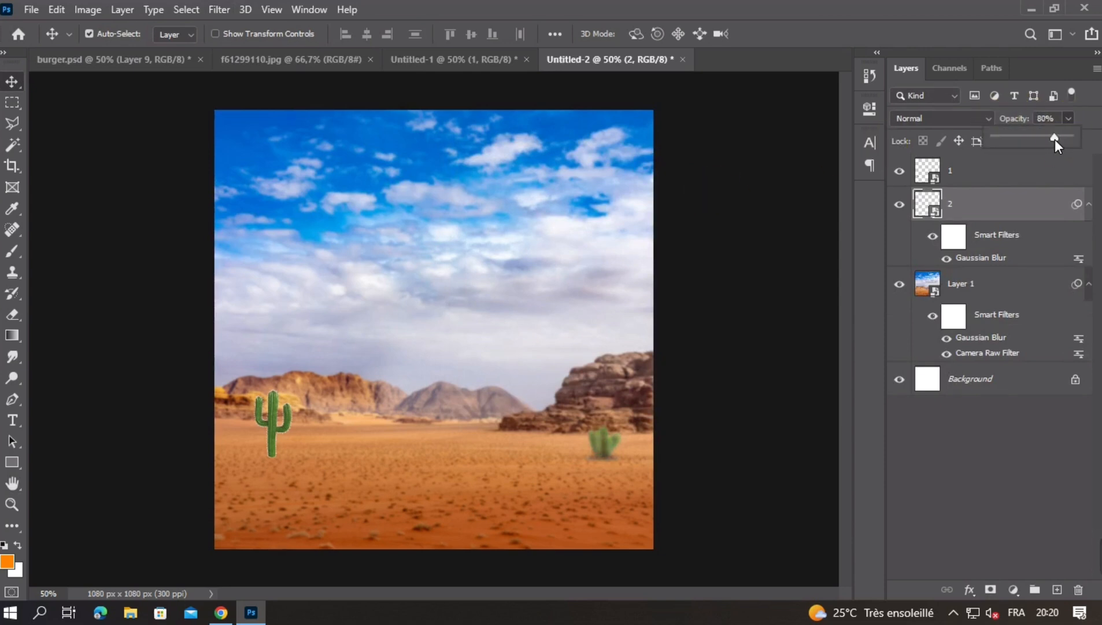
click(272, 429)
click(233, 15)
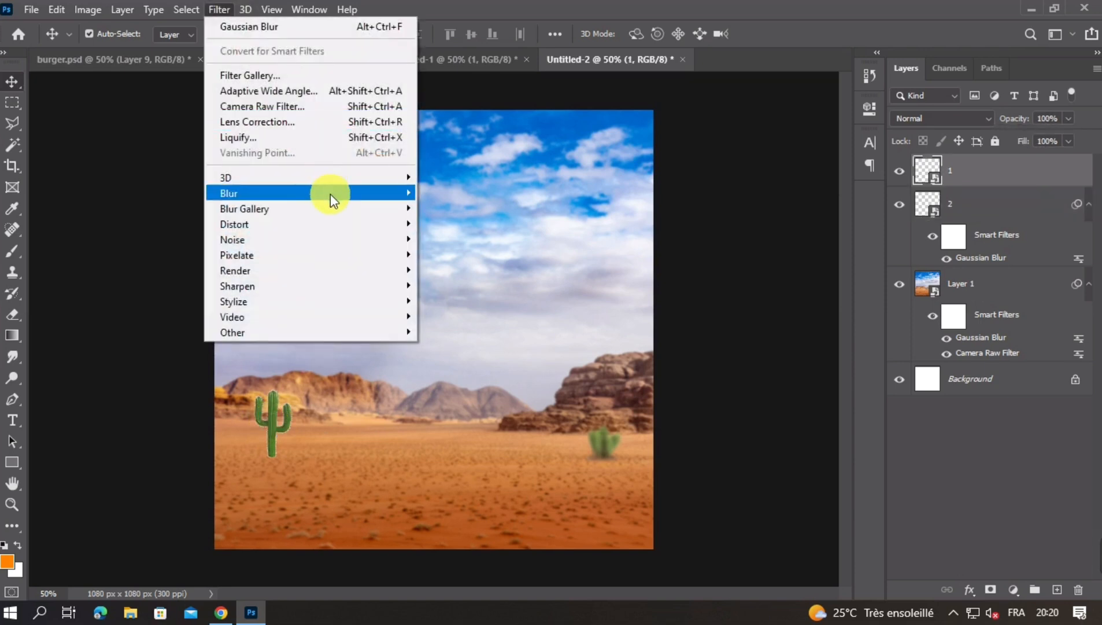
click(253, 459)
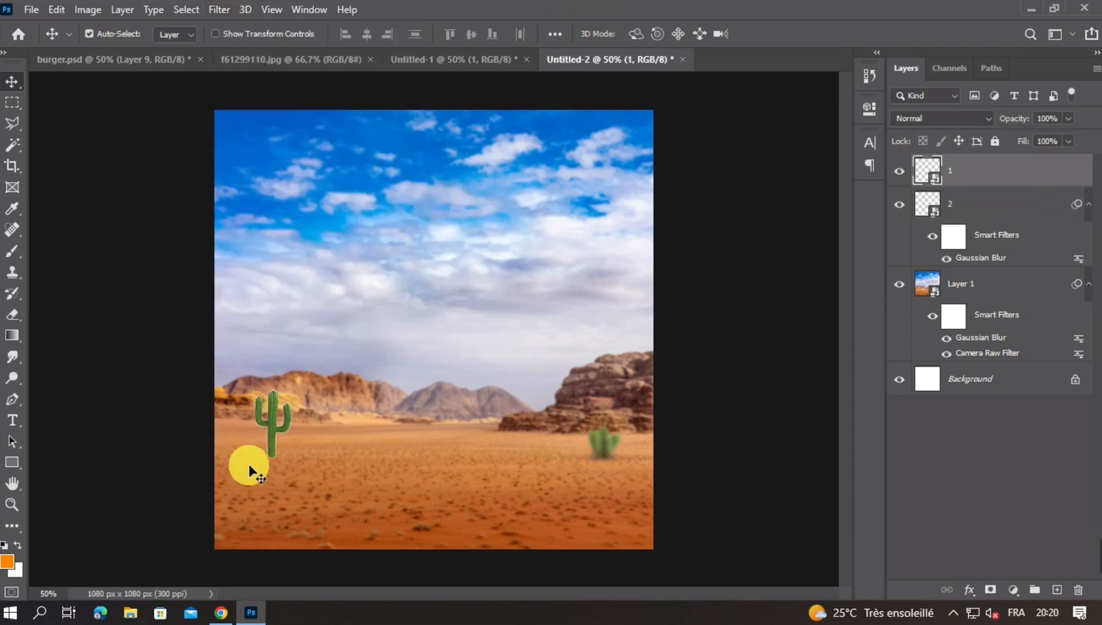
Duplicate the tall cactus, then flip the copy horizontally and rotate it 180°
click(273, 414)
key(ctrl+j)
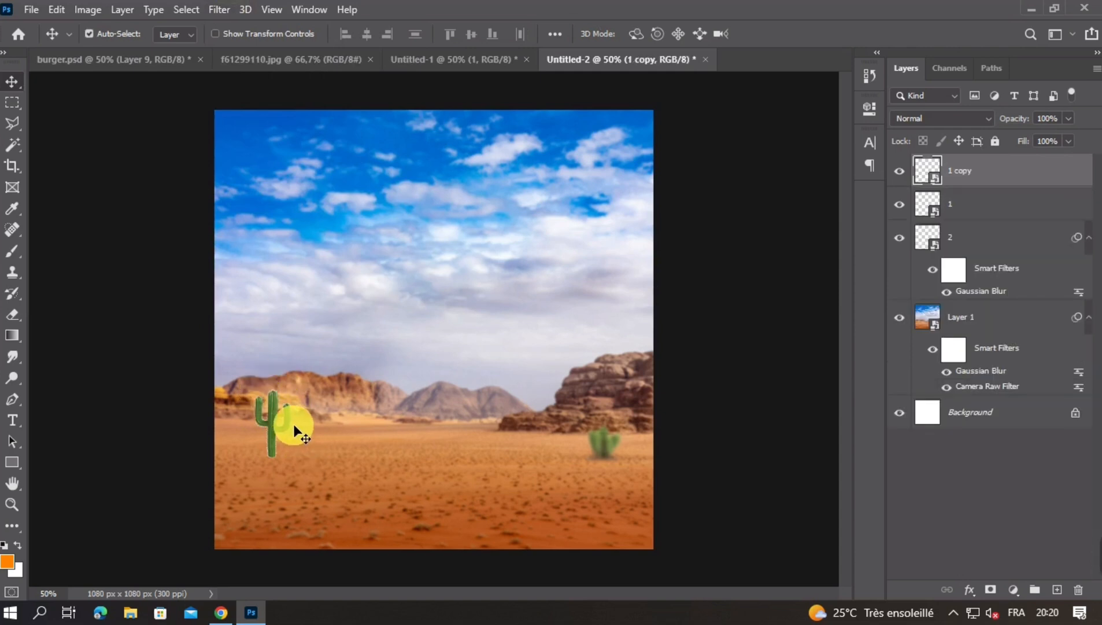
key(ctrl+t)
right_click(277, 421)
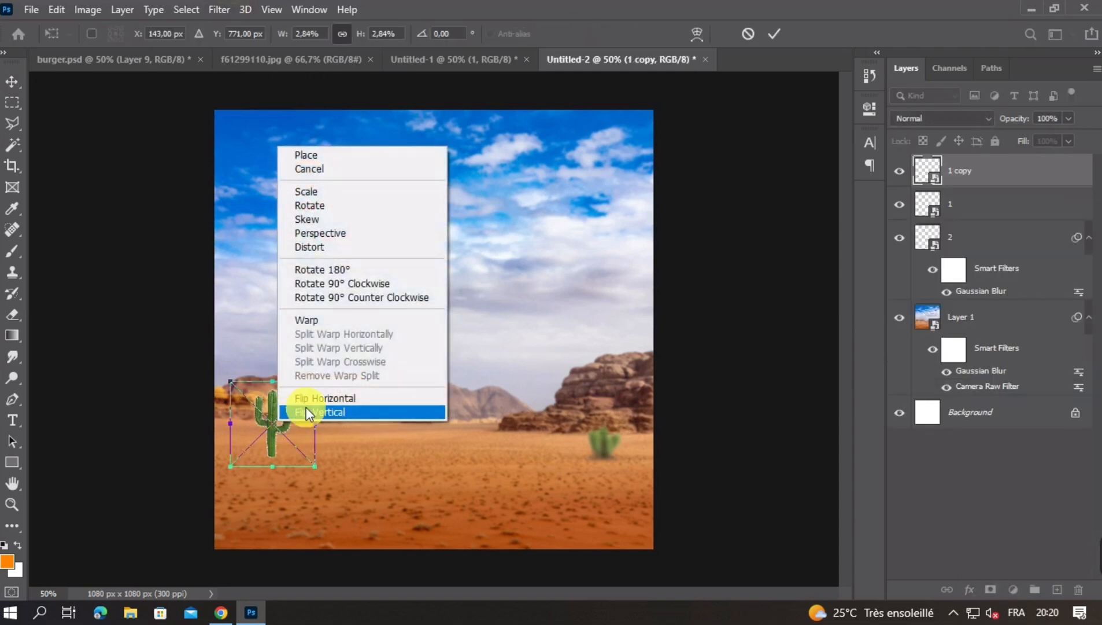
click(315, 393)
right_click(283, 408)
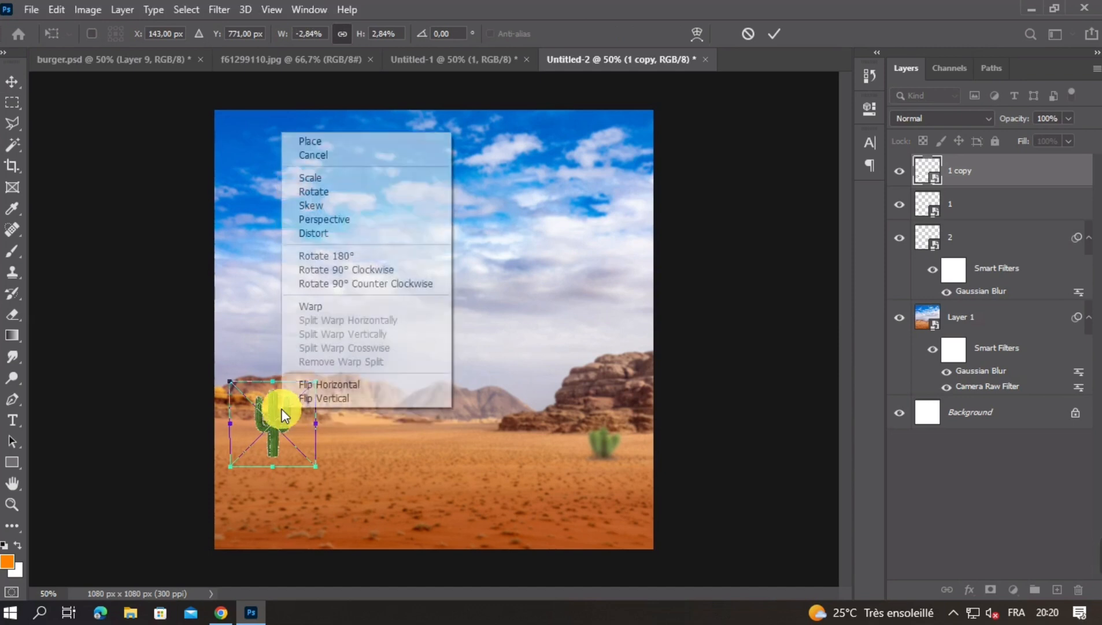
click(328, 256)
Place the upside-down copy slightly tilted below the tall cactus's base and move its layer beneath the original cactus
drag(283, 429, 292, 484)
drag(983, 179, 976, 217)
click(901, 238)
click(901, 238)
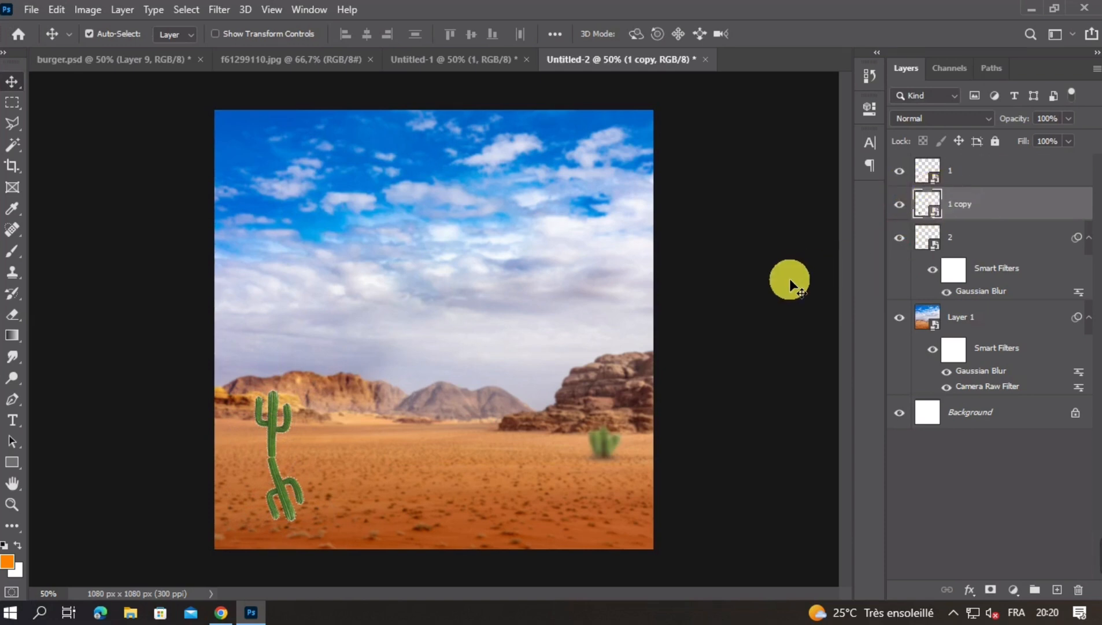
Add a black Color Overlay to the upside-down cactus copy to turn it into a shadow
click(1019, 208)
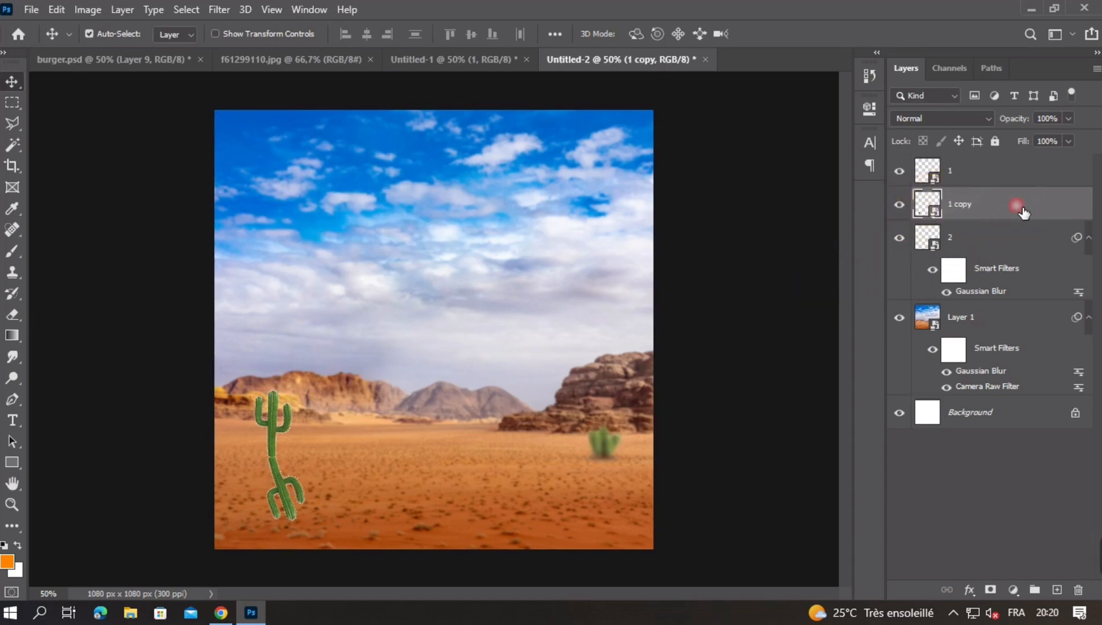
click(513, 238)
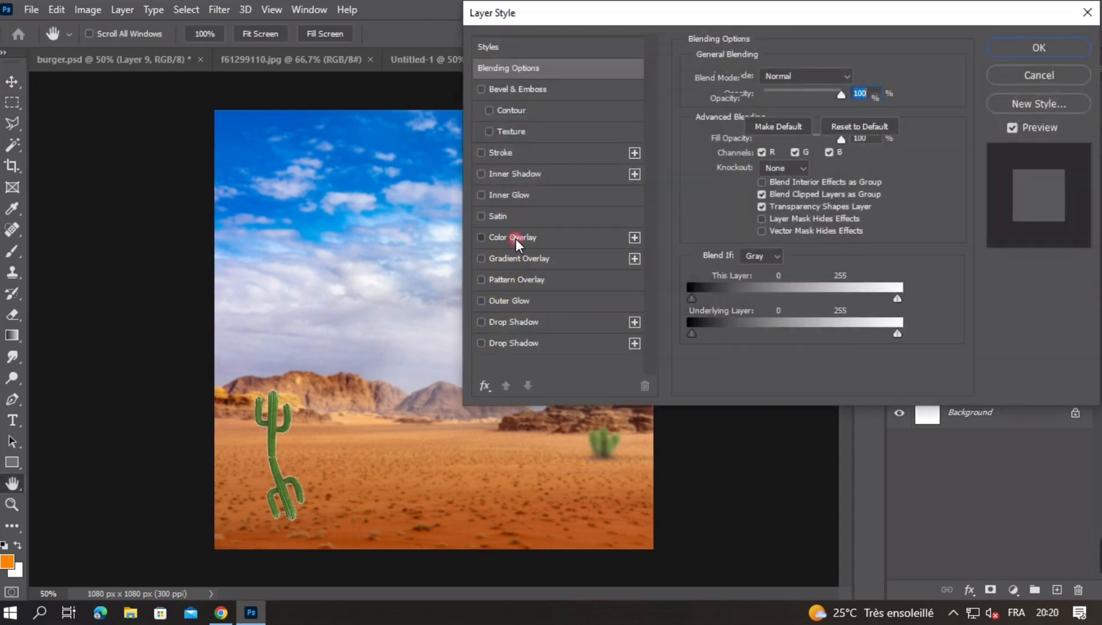
key(Return)
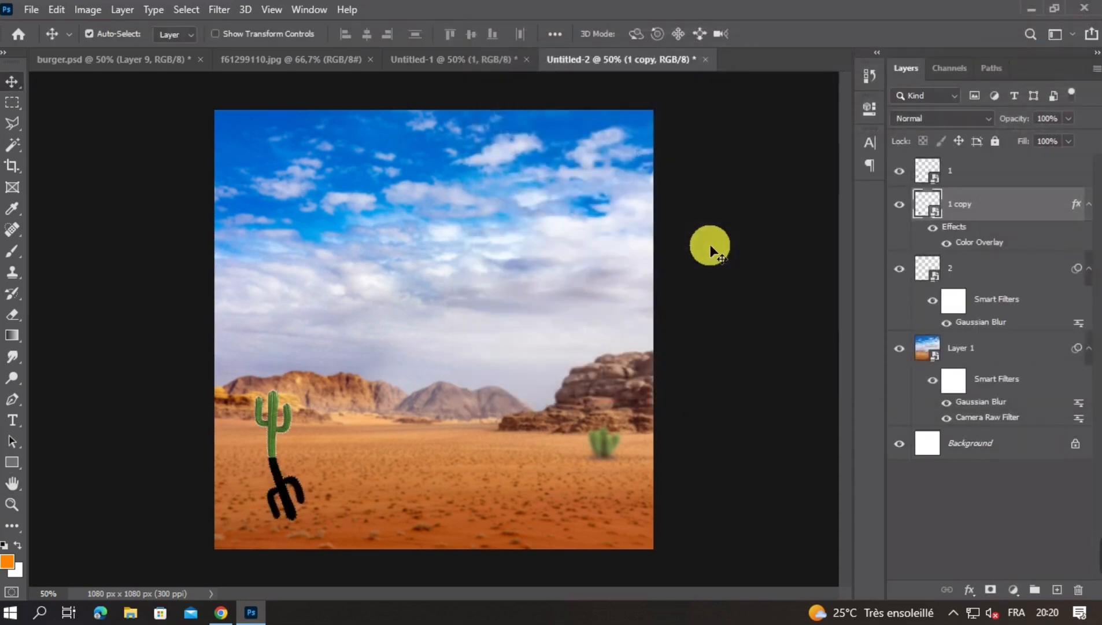
Apply a 10-pixel Gaussian Blur to the black cactus shadow
click(219, 9)
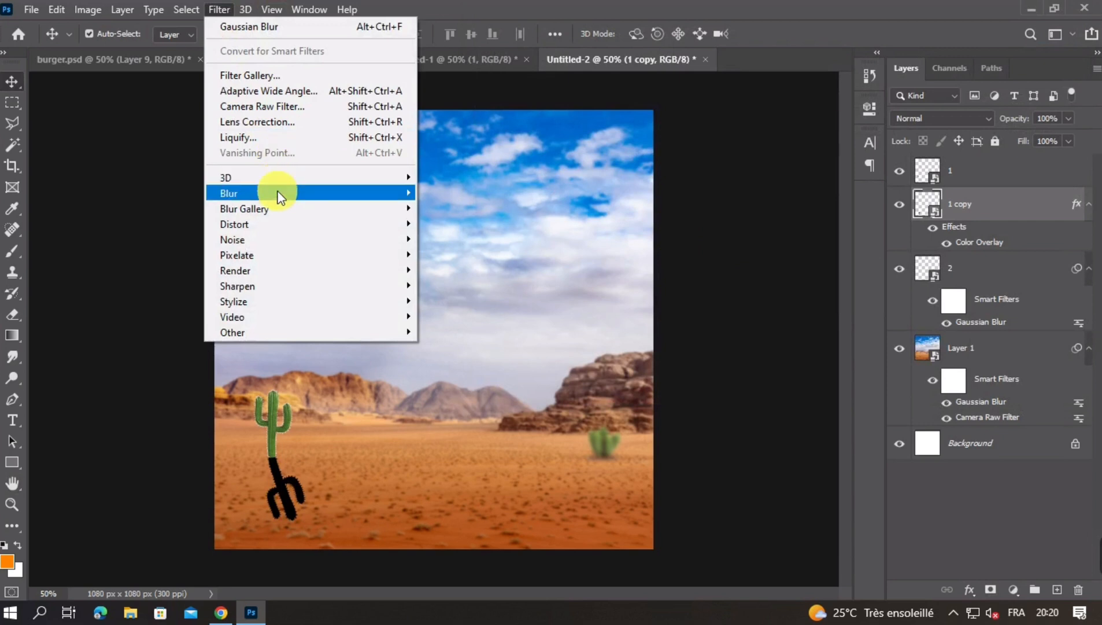
mouse_move(280, 197)
click(456, 257)
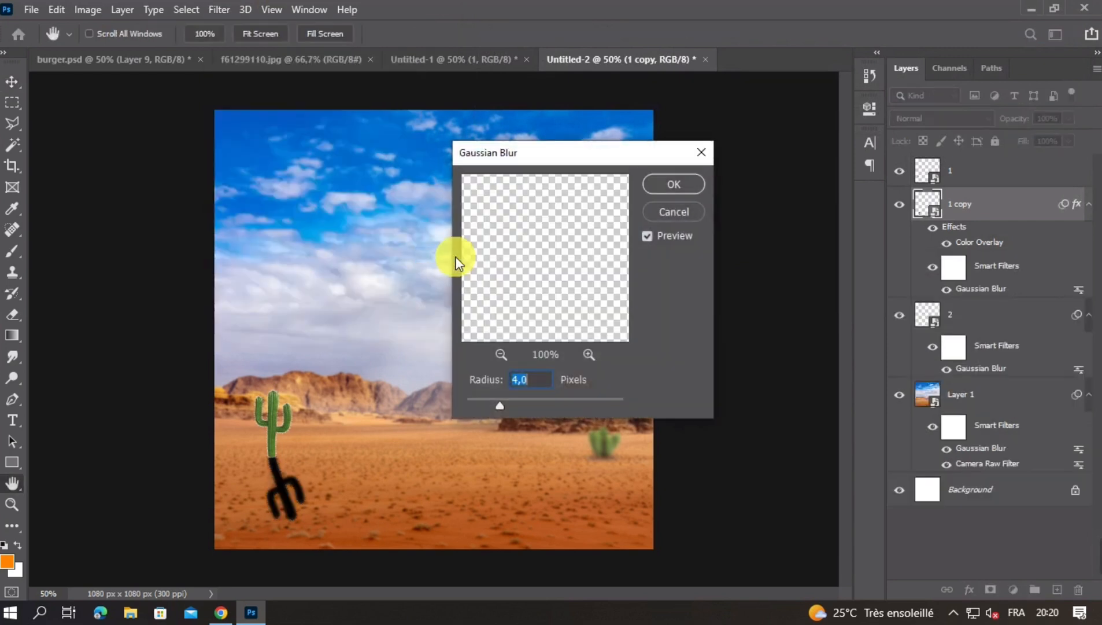
text(10)
click(674, 184)
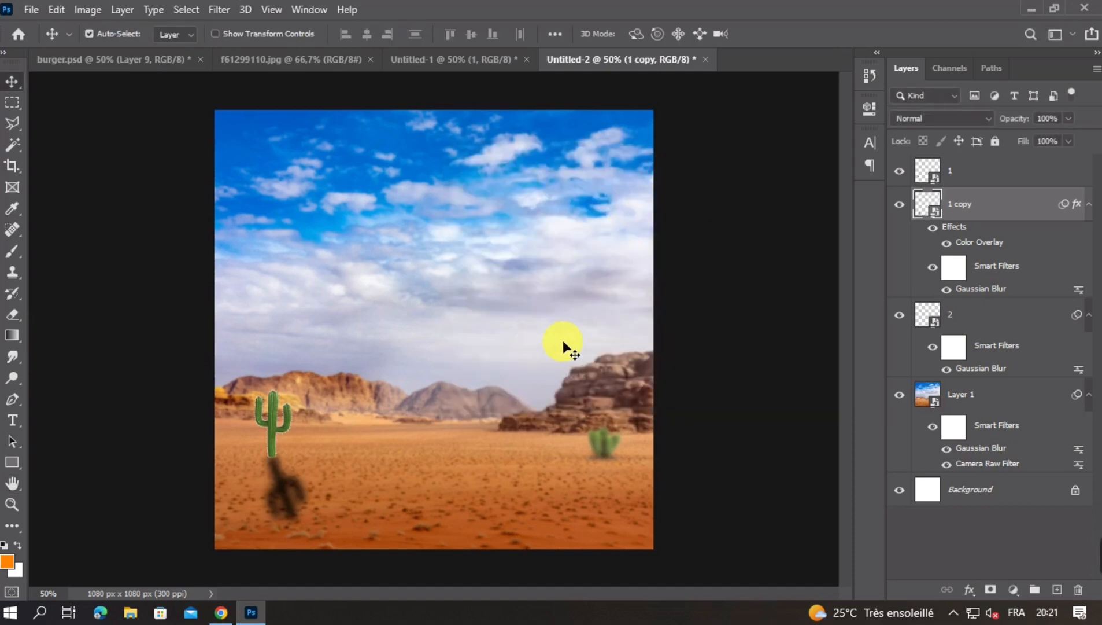
Add a layer mask to the cactus shadow and fade out its far end with black-to-transparent gradients running upward
click(991, 590)
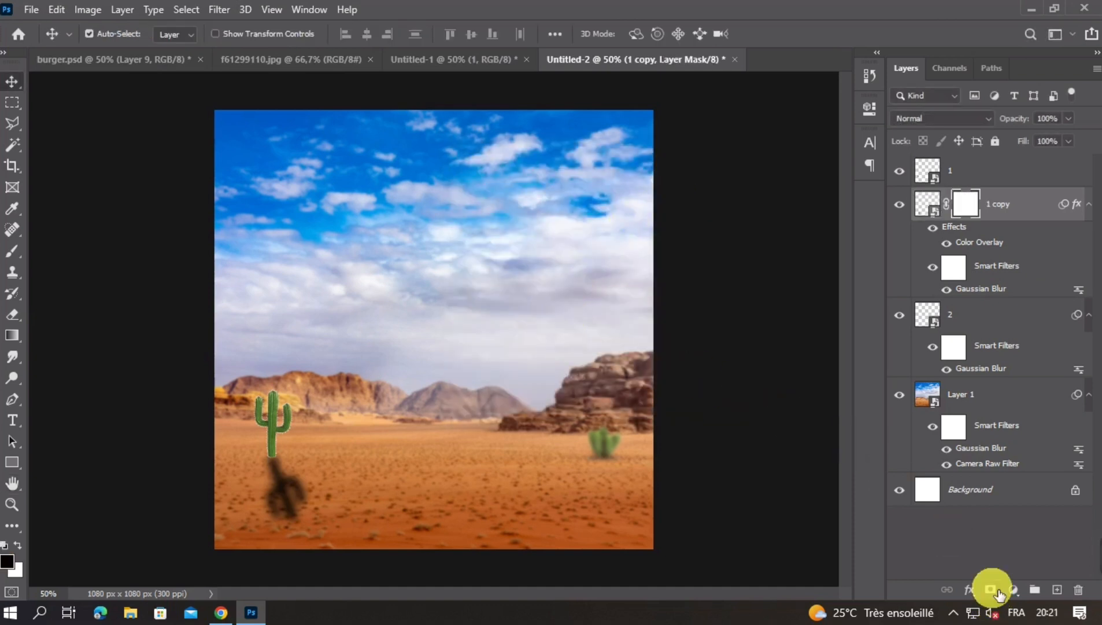
click(896, 215)
click(895, 215)
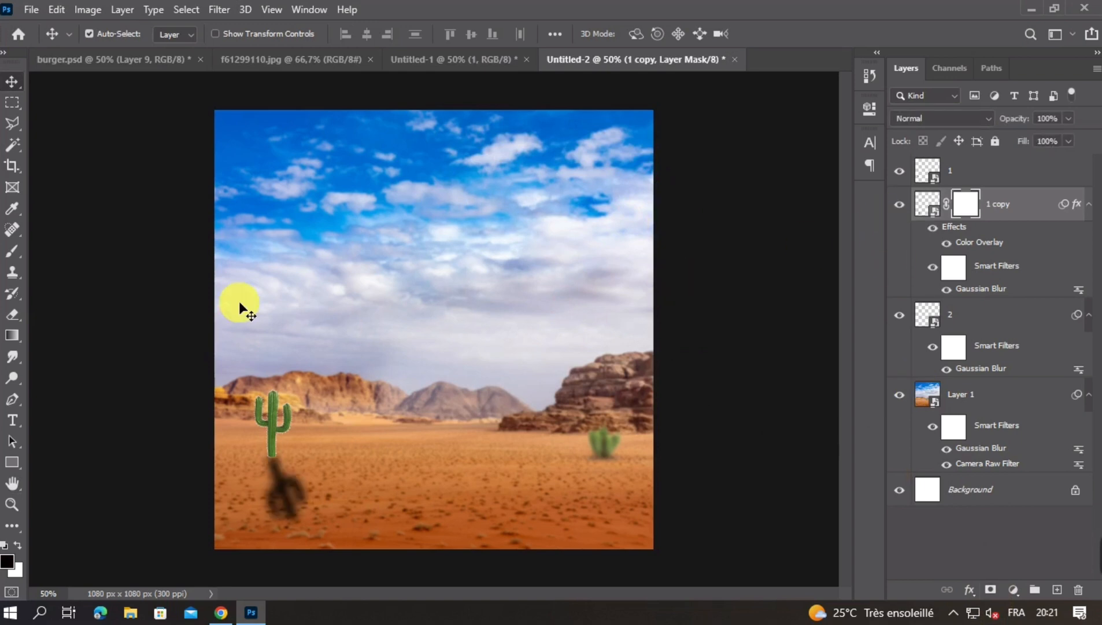
click(13, 335)
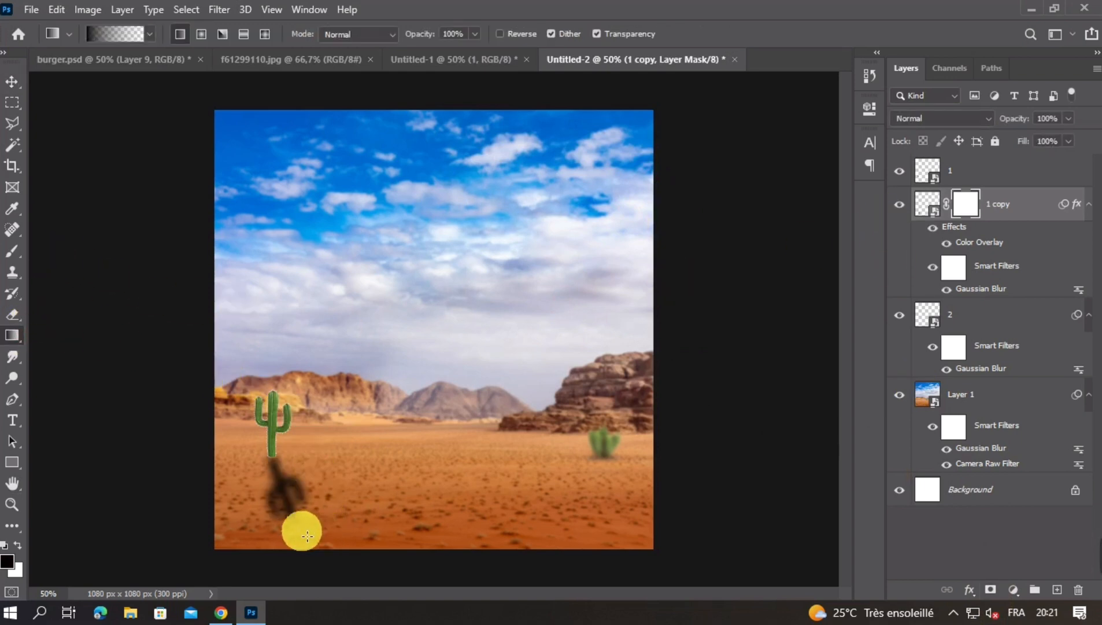
drag(298, 540, 288, 467)
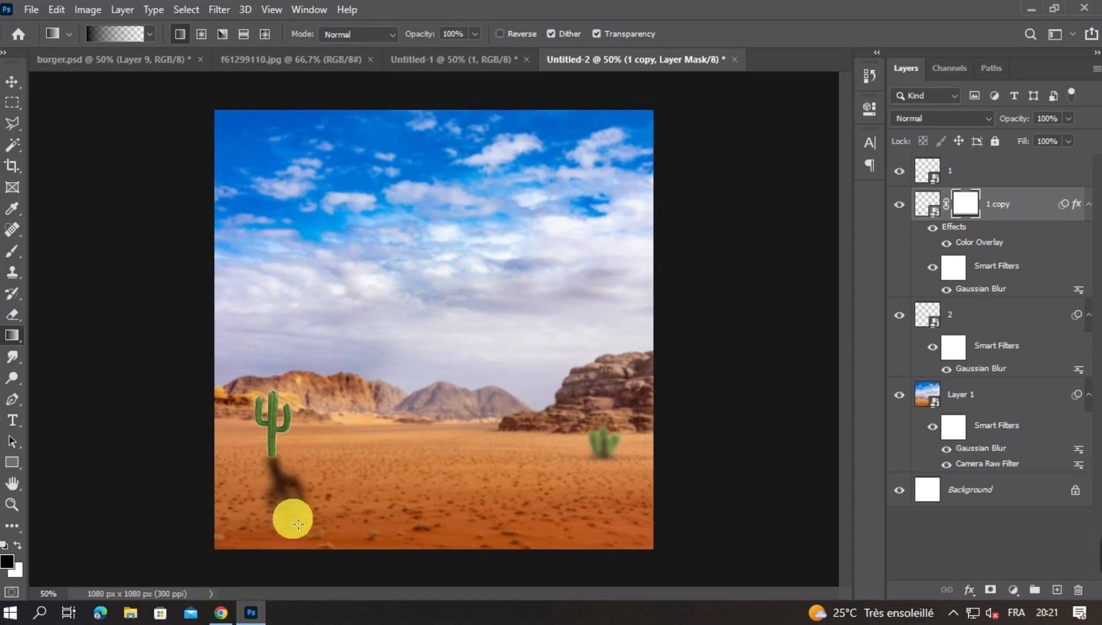
drag(299, 524, 301, 455)
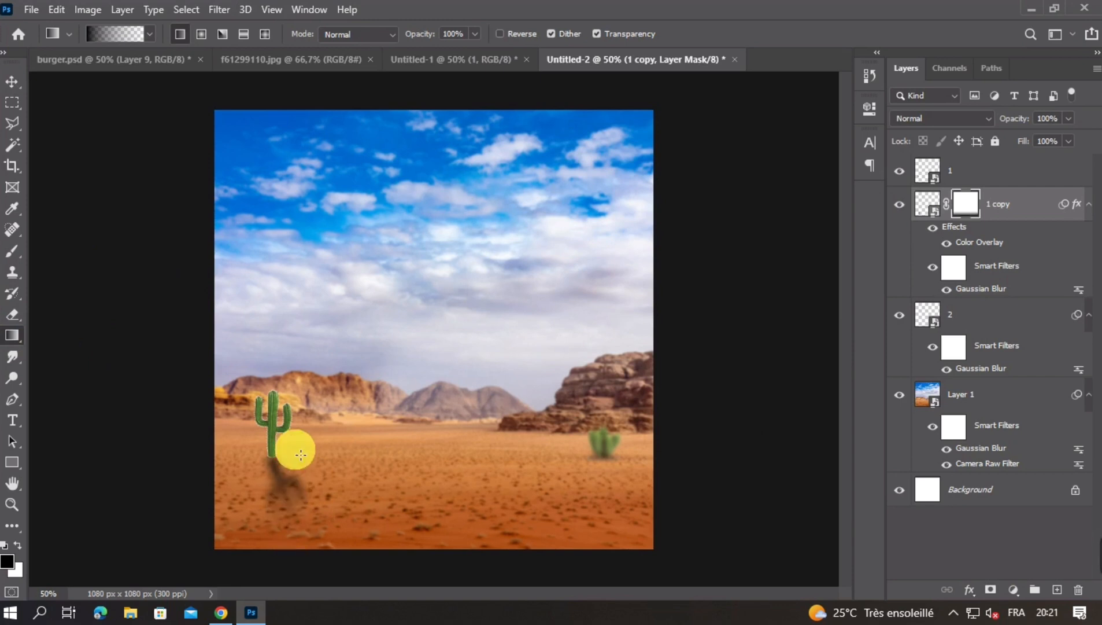
Apply a 4-pixel Gaussian Blur to the tall cactus layer
click(18, 85)
click(272, 413)
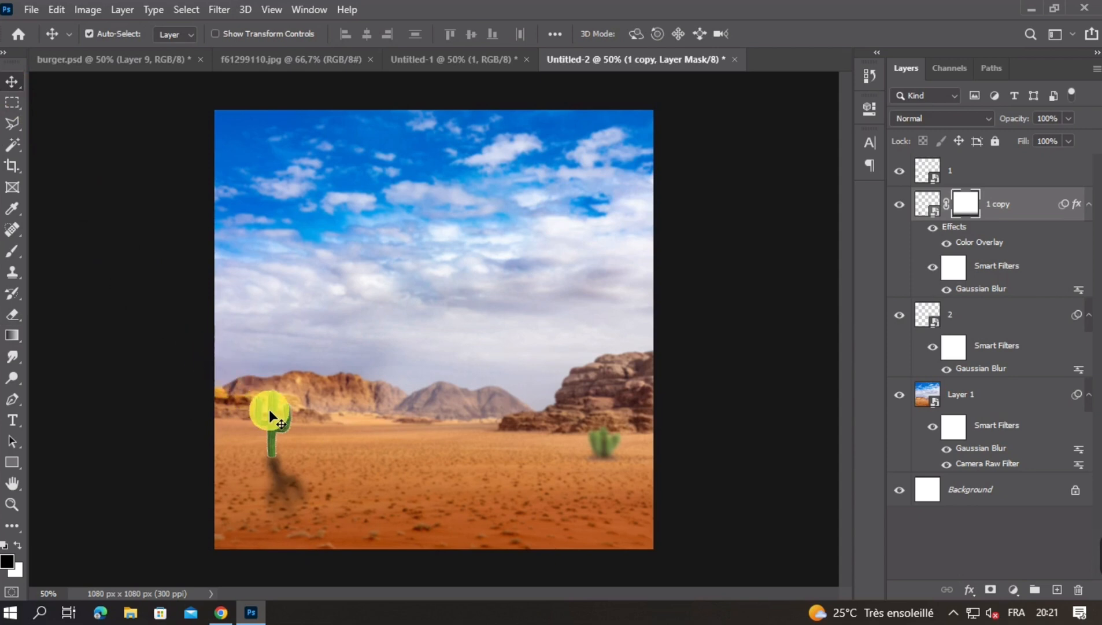
click(219, 10)
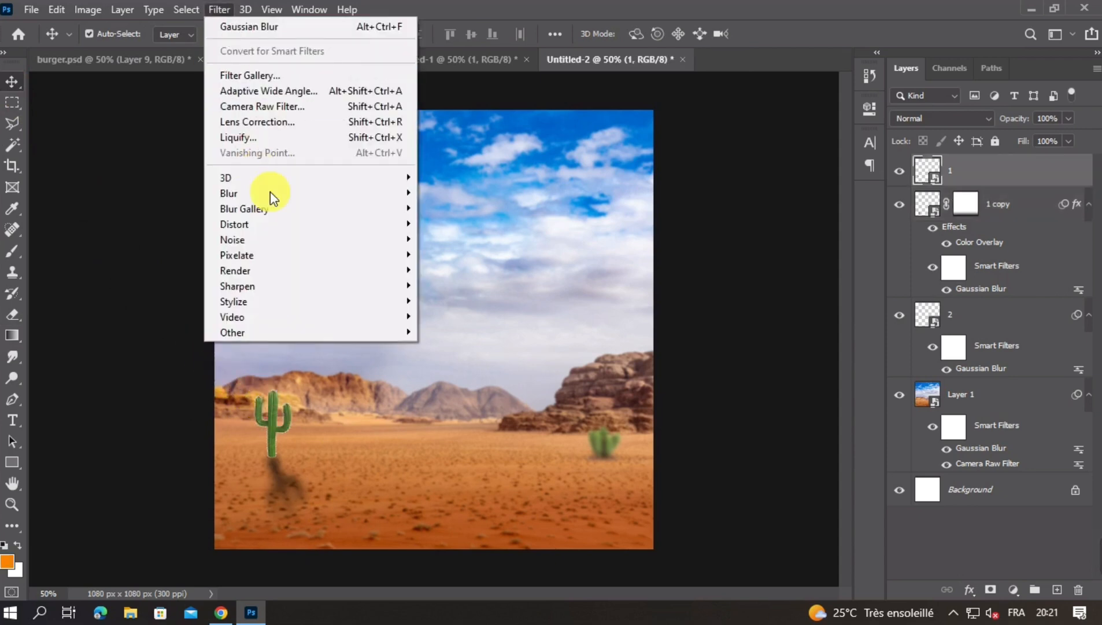
mouse_move(259, 192)
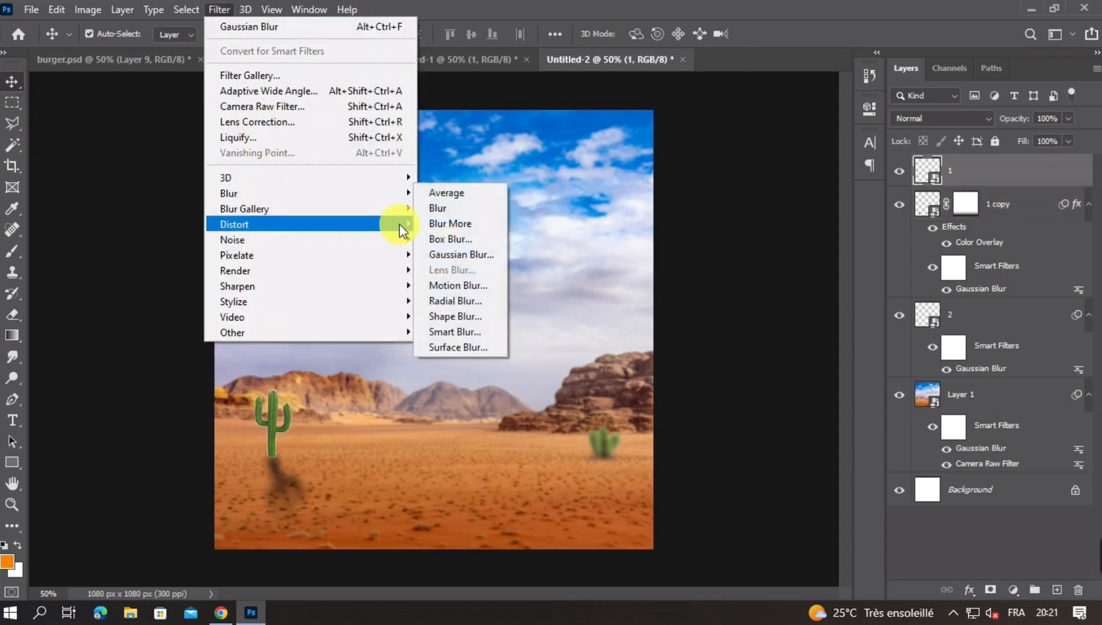
click(450, 254)
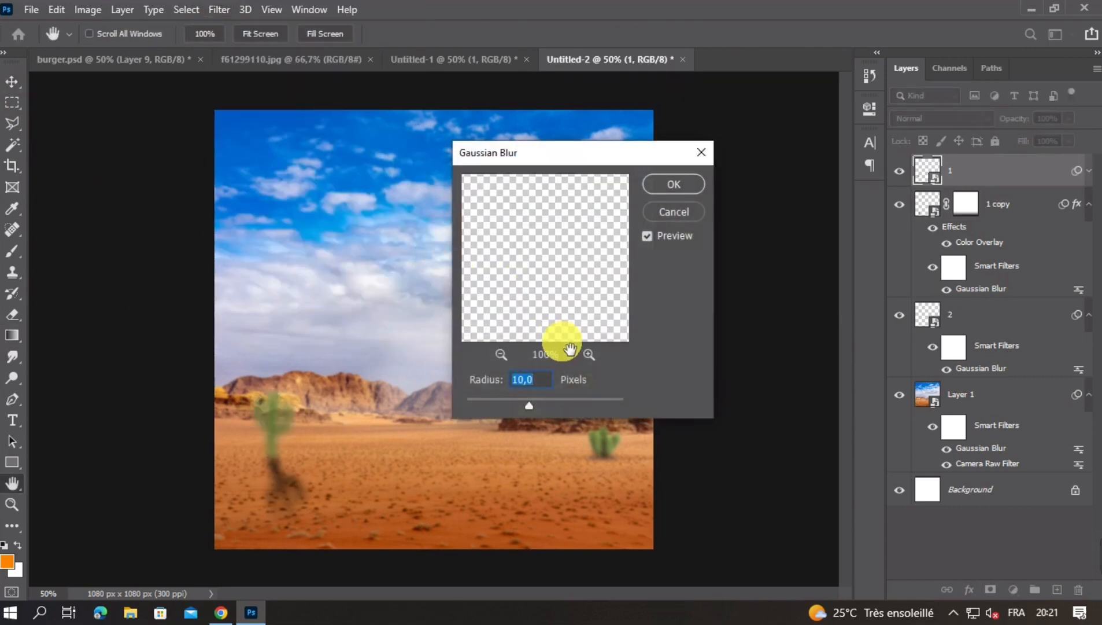
text(4)
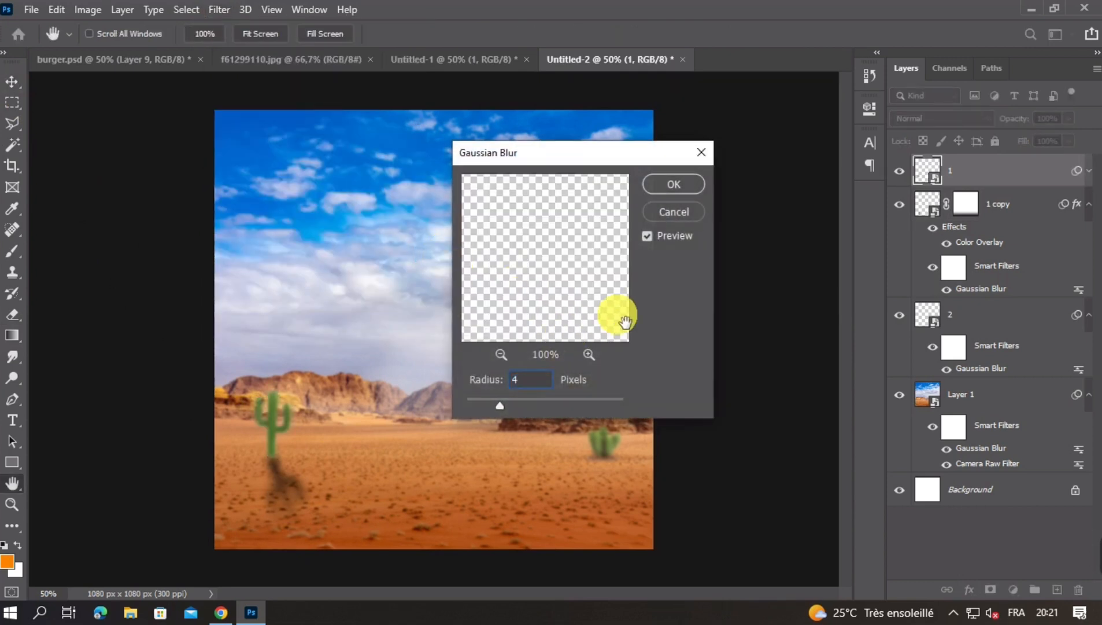
click(697, 184)
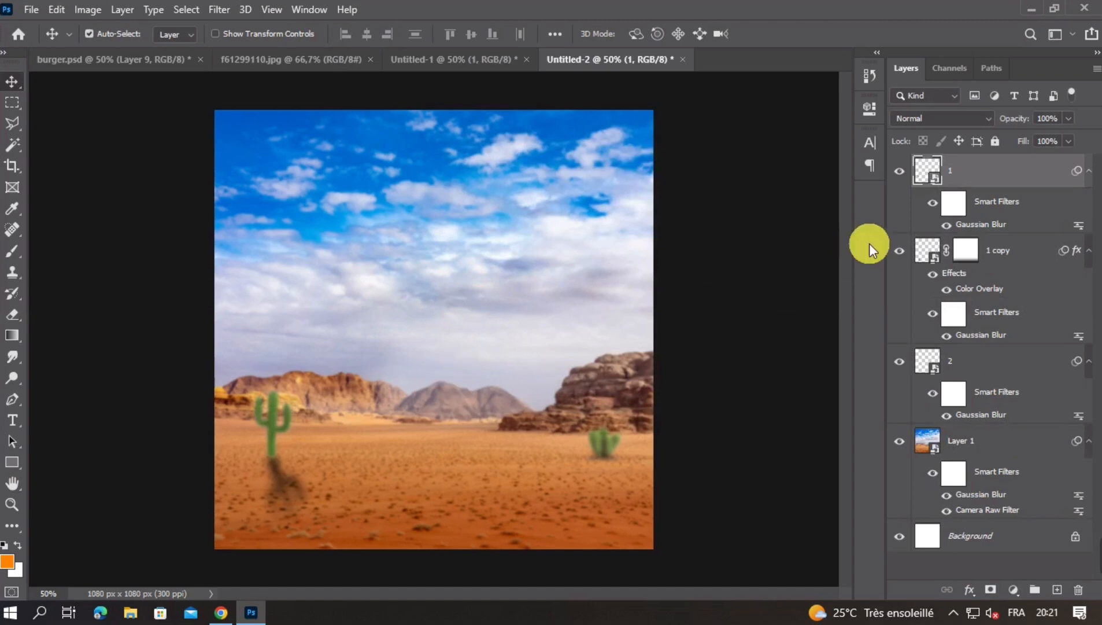
Rotate the tall cactus and its shadow together a few degrees clockwise
ctrl+click(997, 252)
key(ctrl+t)
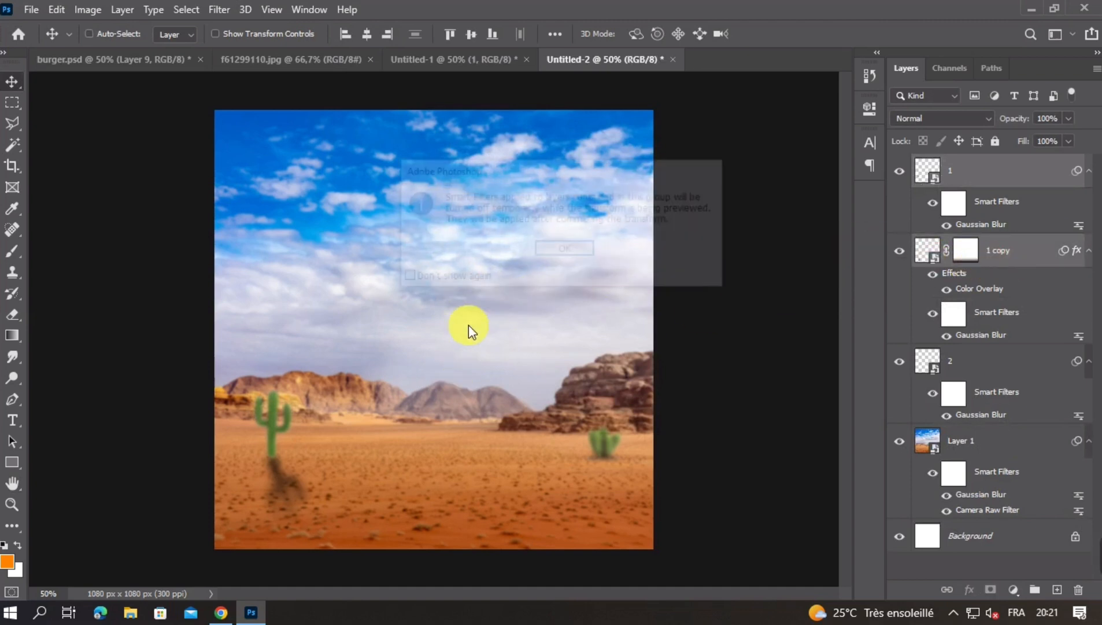
key(Return)
drag(386, 394, 403, 408)
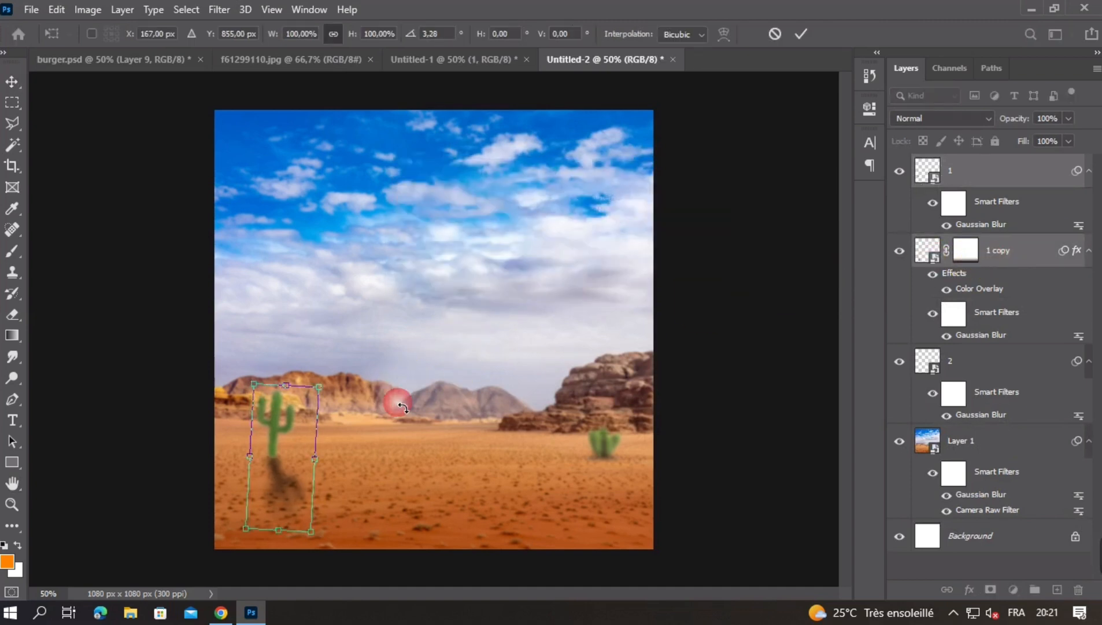
key(Return)
key(ctrl+minus)
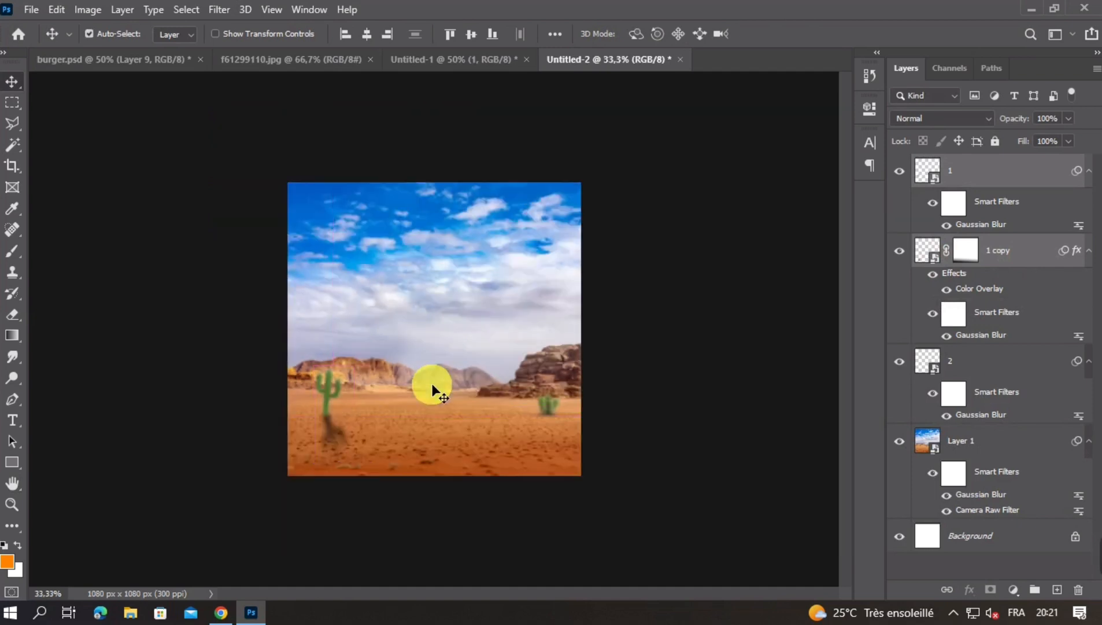
key(ctrl+plus)
Lower the tall cactus shadow's layer opacity to about 62%, then clear the layer selection
click(1049, 260)
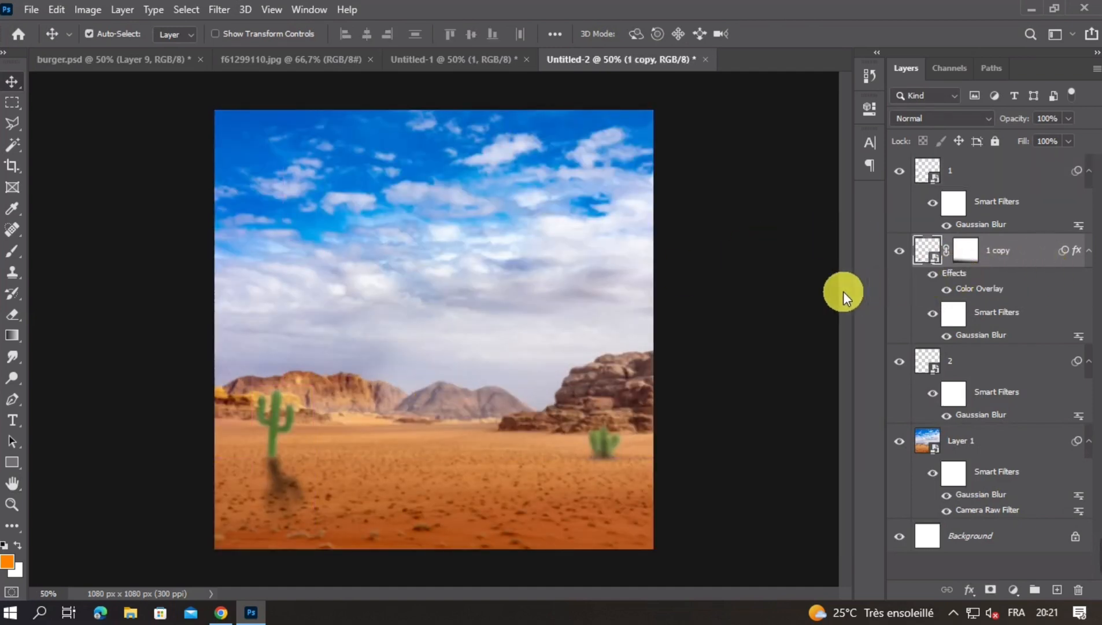
key(ctrl+minus)
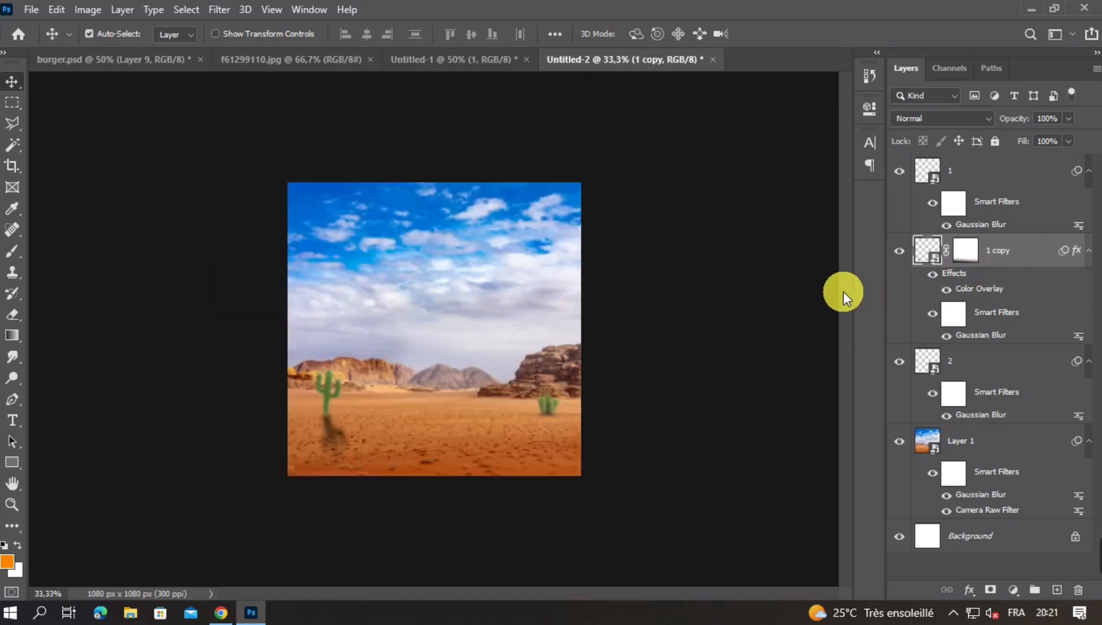
key(ctrl+plus)
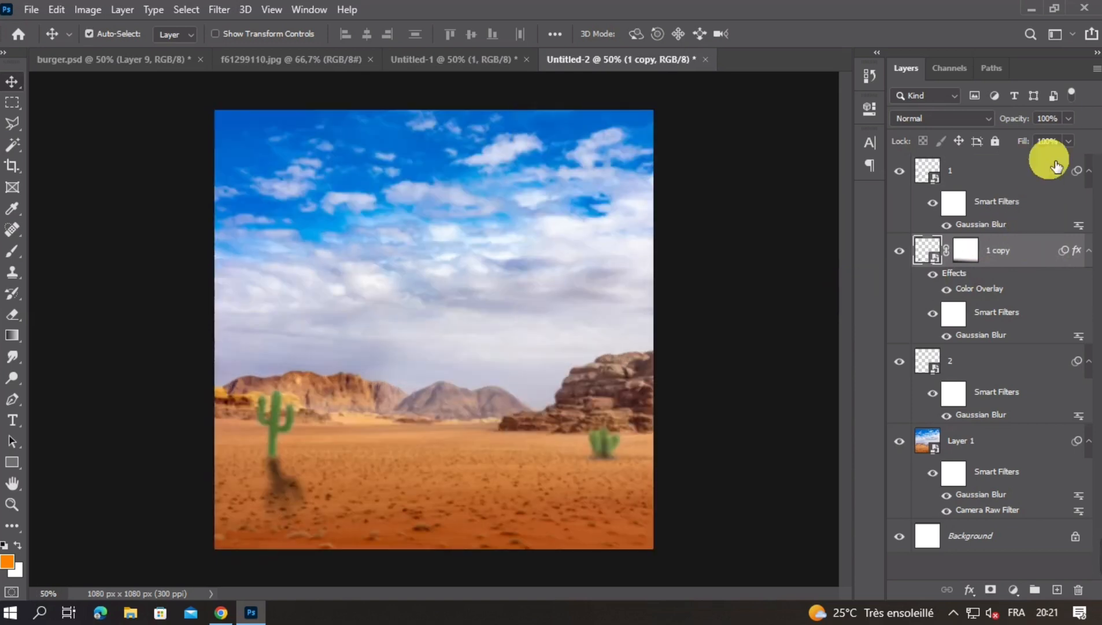
drag(1066, 134, 1046, 142)
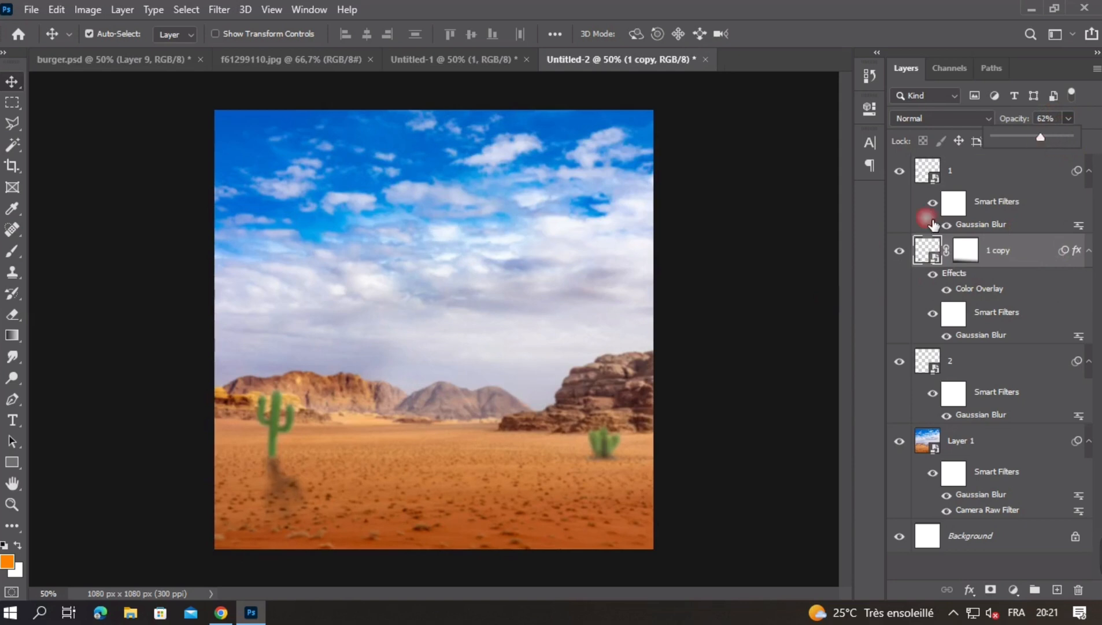
key(ctrl+minus)
click(984, 178)
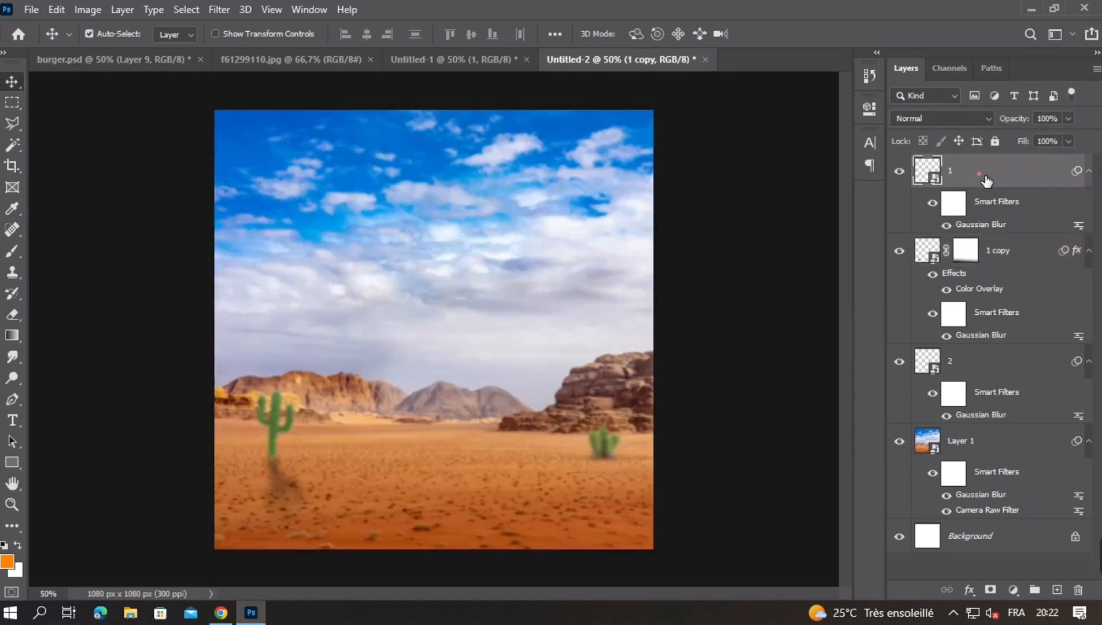
ctrl+click(724, 239)
Convert the unlocked background layer of the burger photo f61299110.jpg to a smart object and bring it into the Untitled-2 desert composite
click(290, 70)
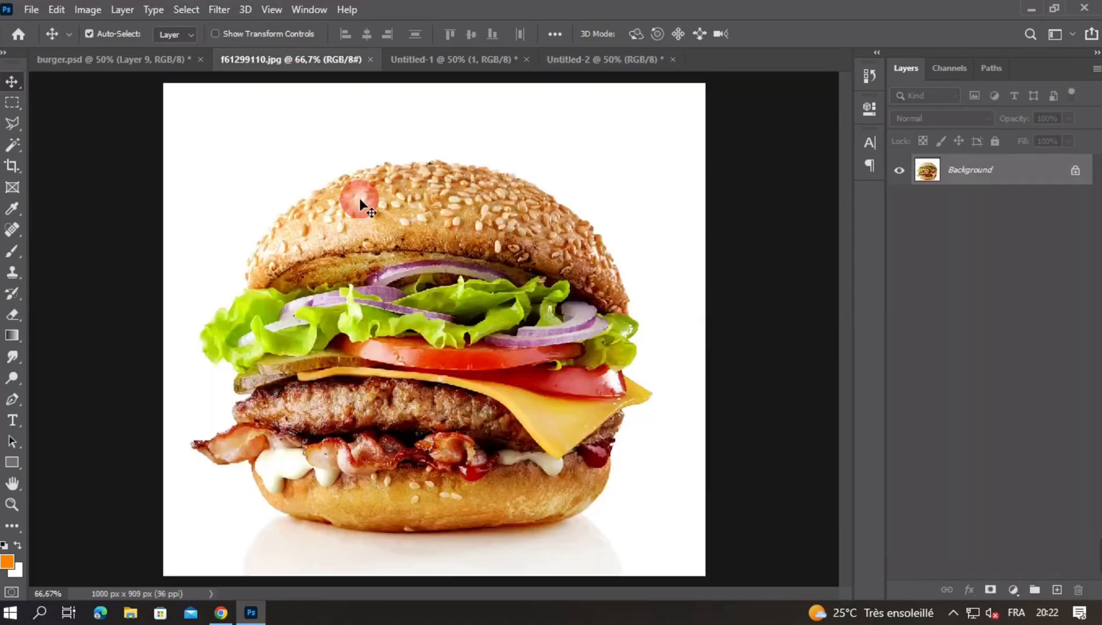
click(1077, 171)
right_click(1027, 170)
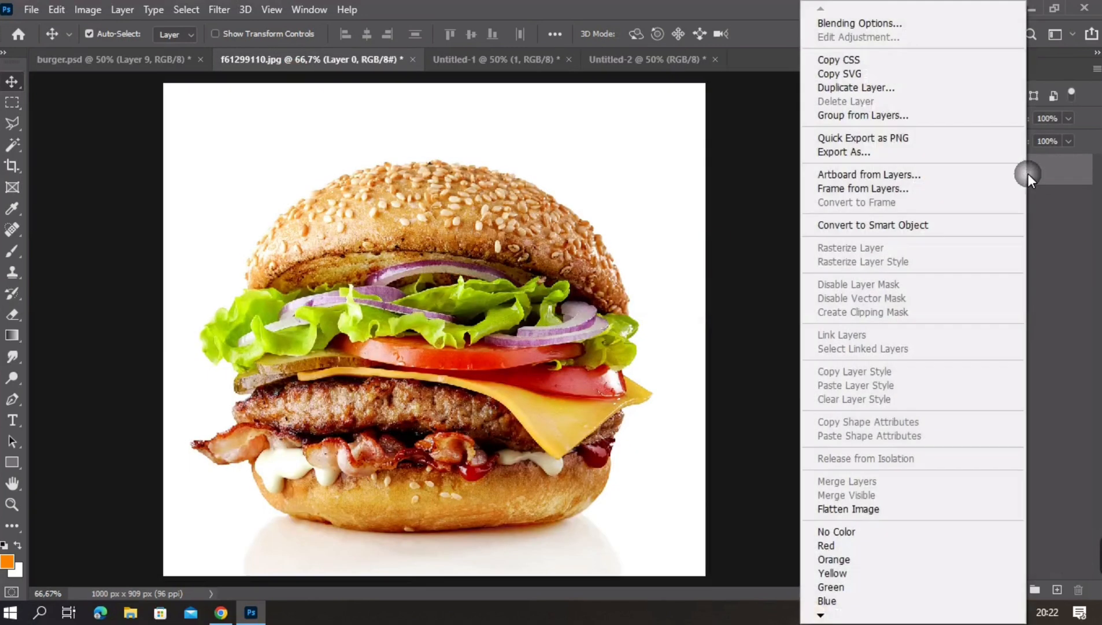
click(904, 226)
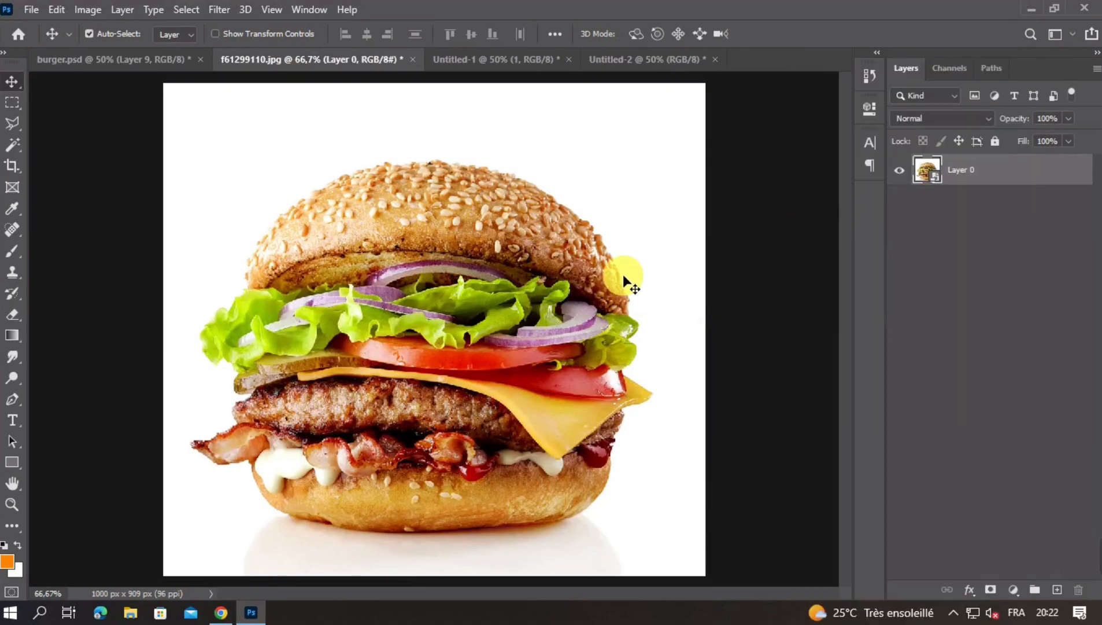
drag(623, 274, 469, 285)
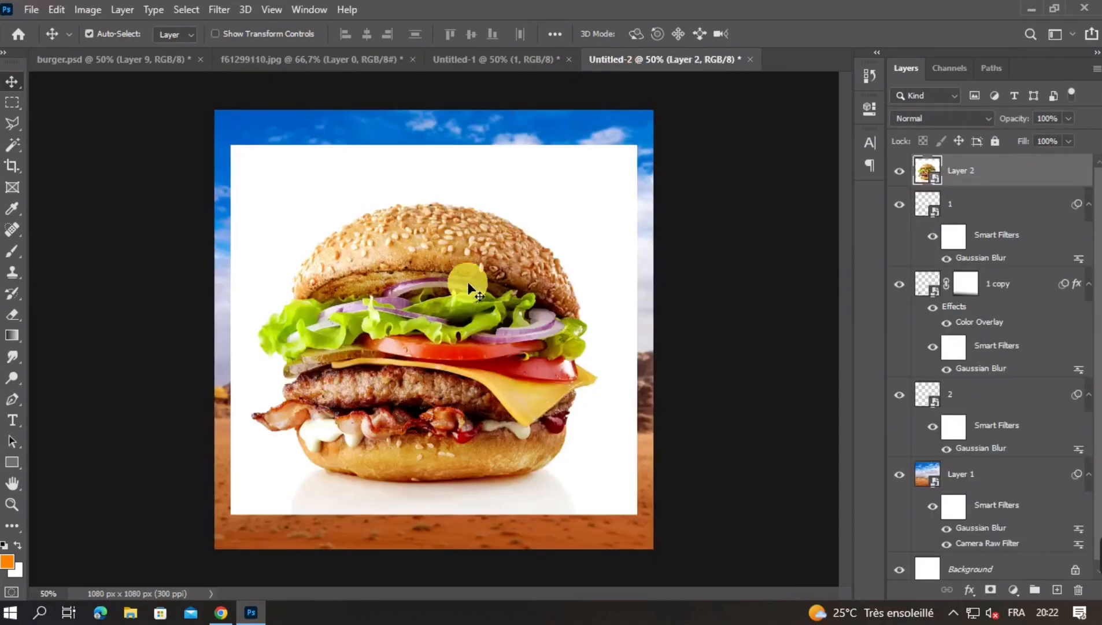
Scale the burger photo down slightly and place it centred in the lower part of the desert scene
key(ctrl+t)
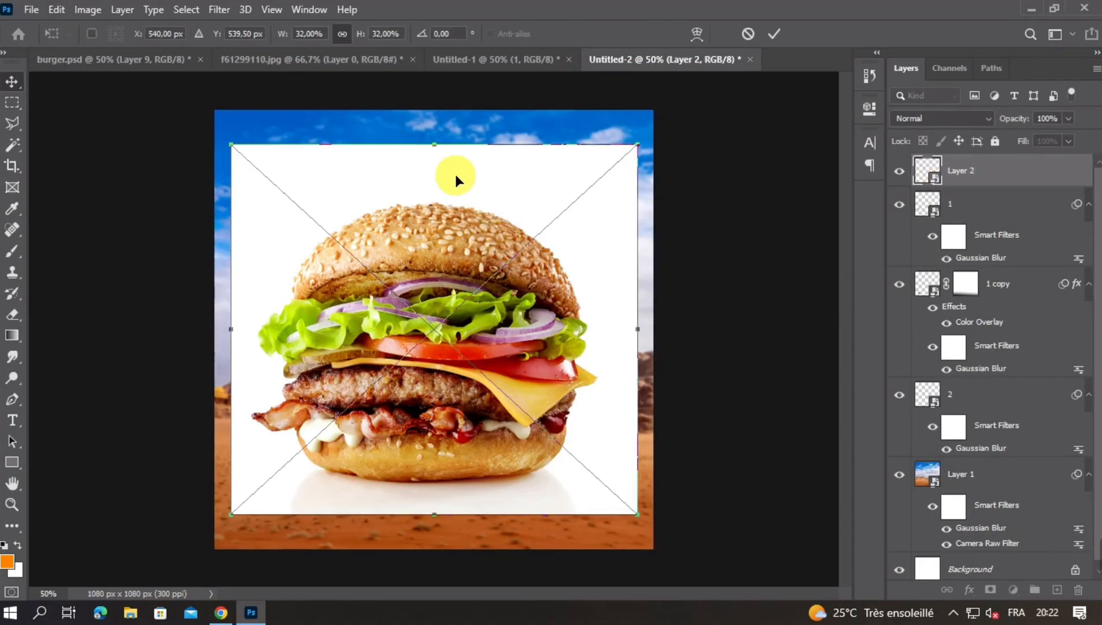
drag(447, 155, 455, 264)
key(Return)
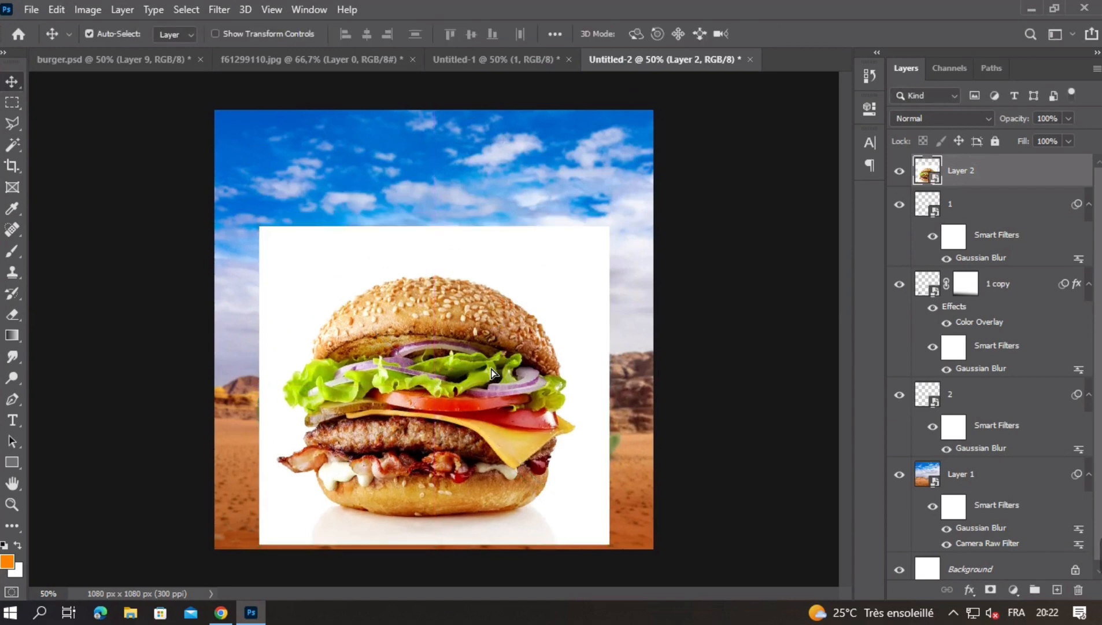
drag(493, 369, 495, 364)
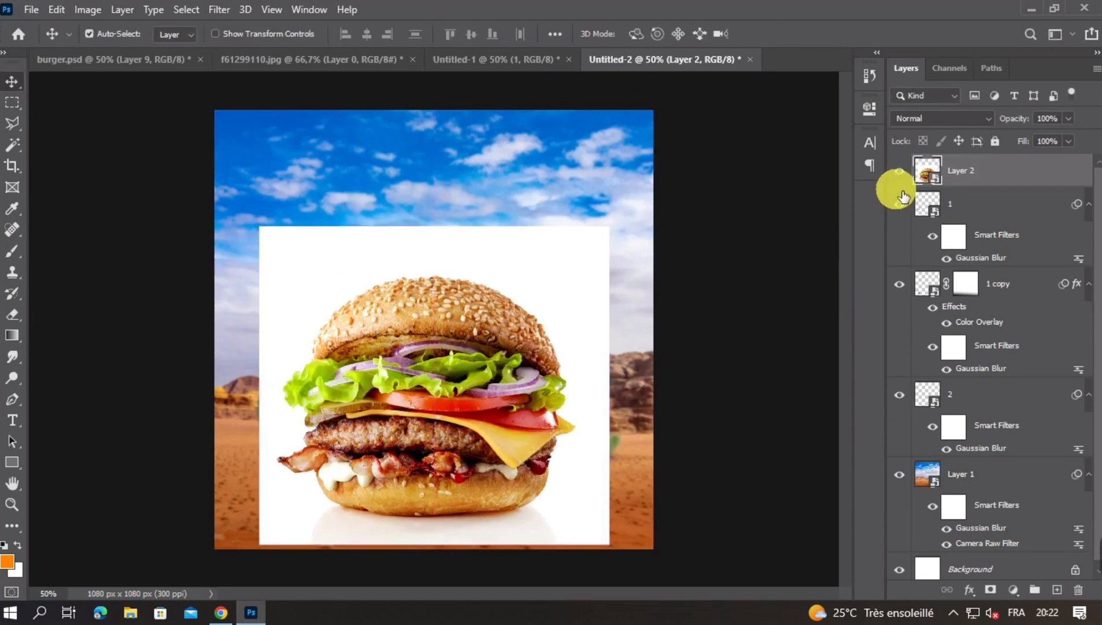
click(900, 170)
click(899, 171)
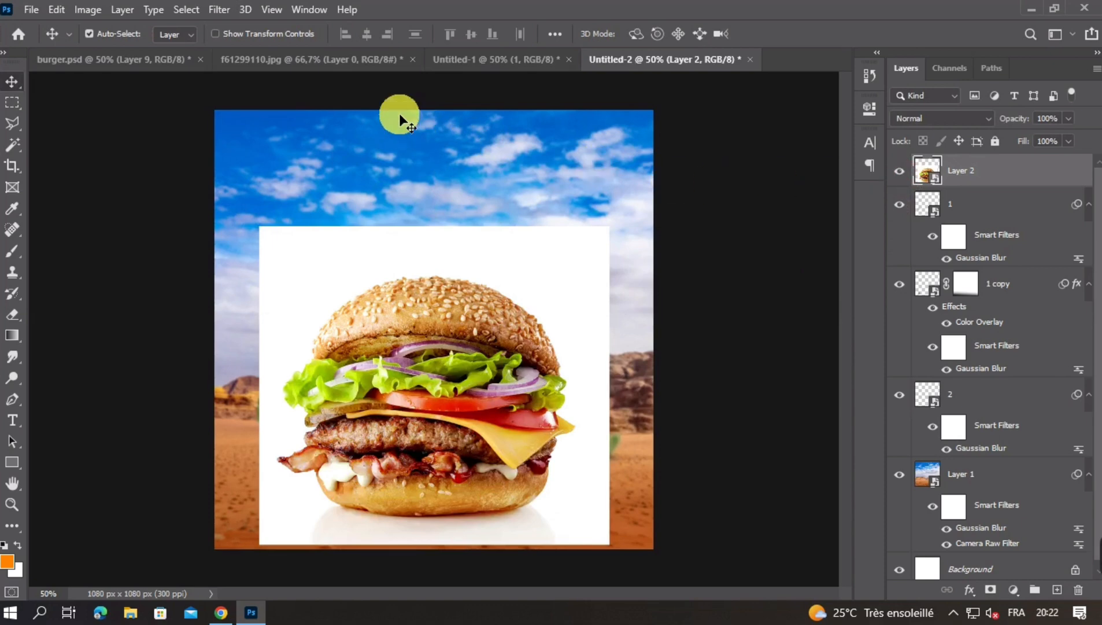
Select the burger with the Select Subject command and copy it onto a new layer
click(186, 9)
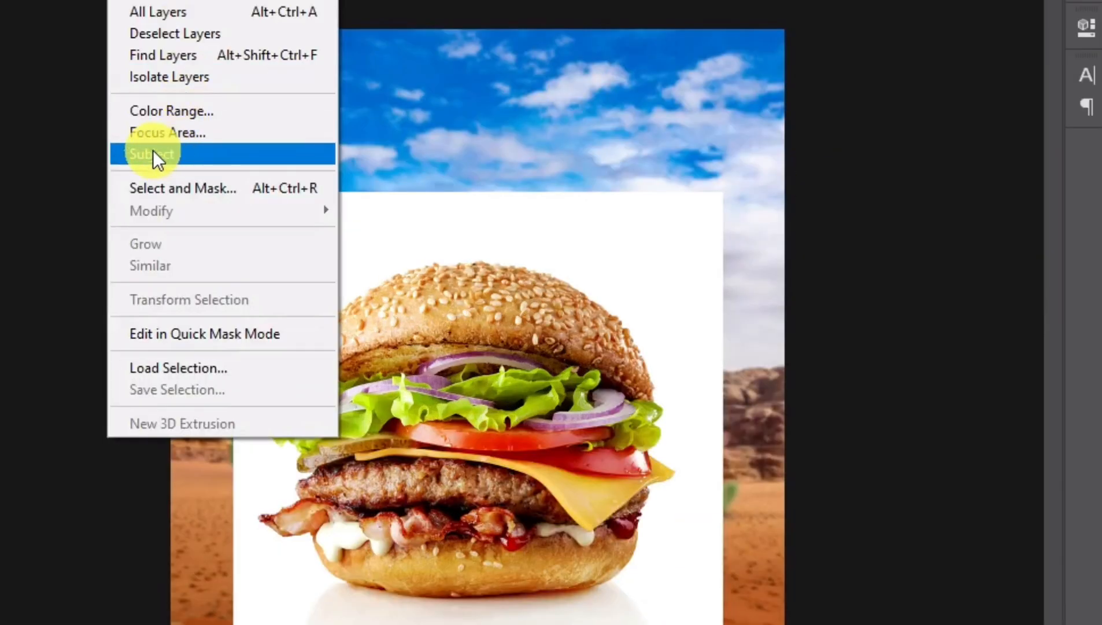
click(154, 153)
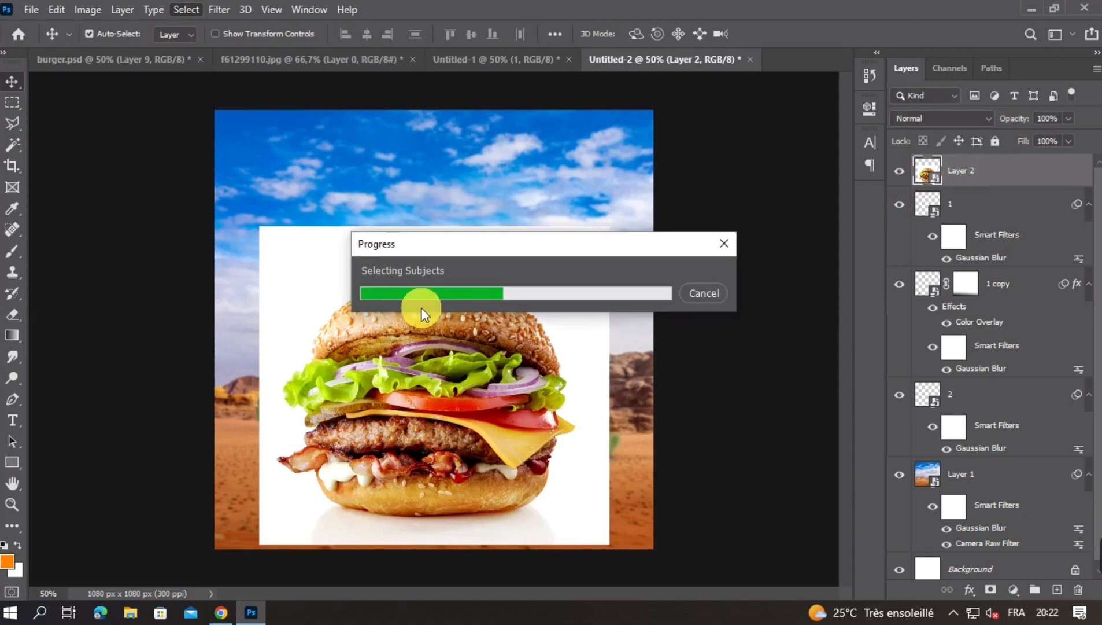
key(ctrl+plus)
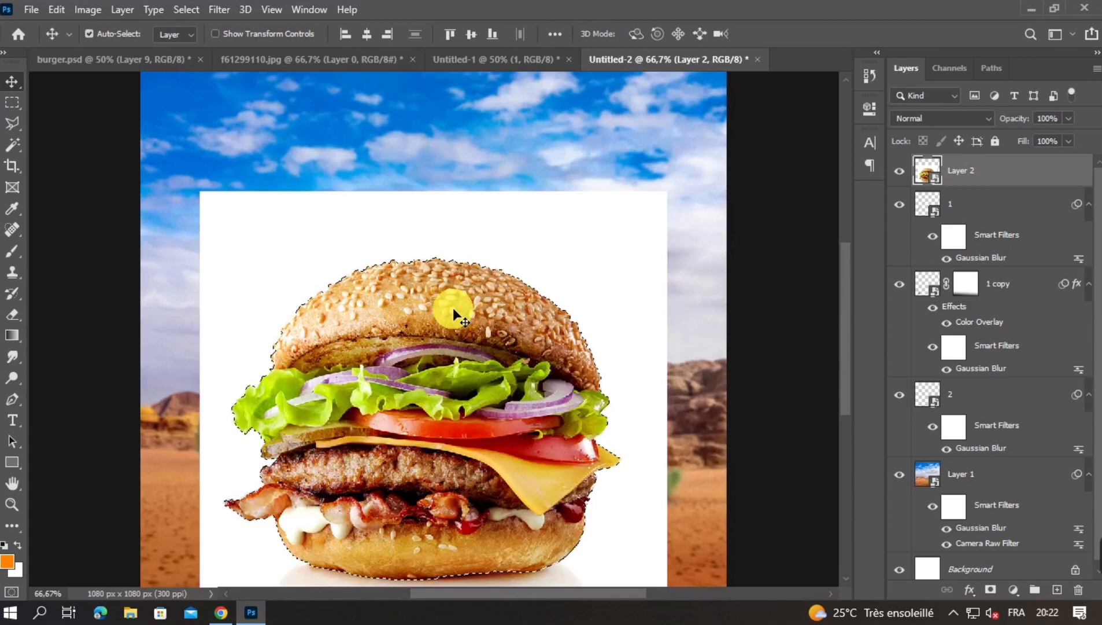
key(ctrl+minus)
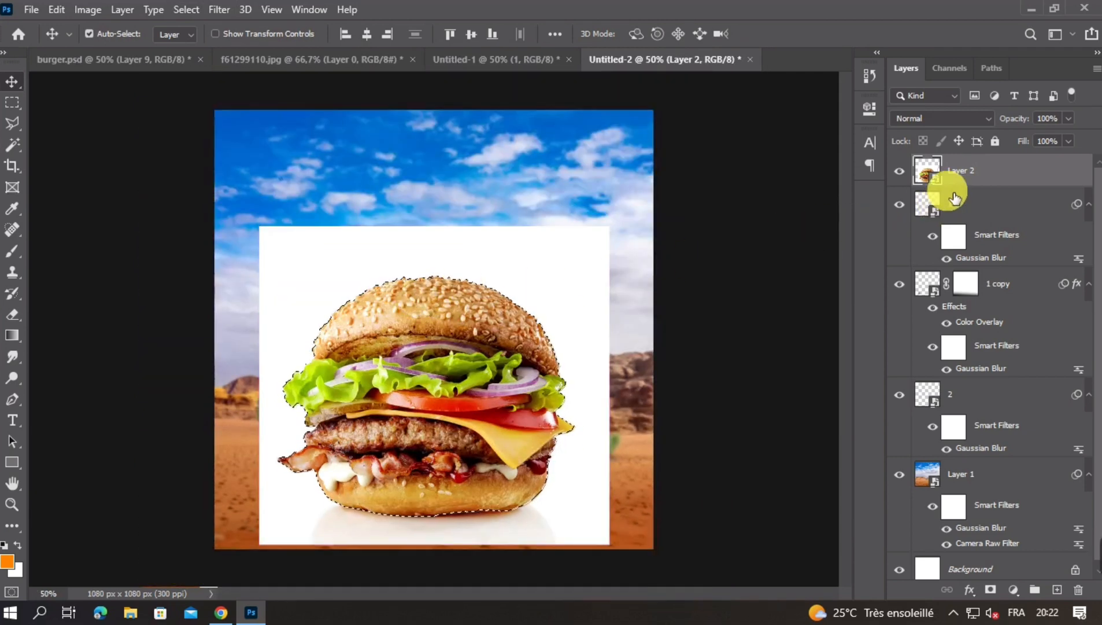
click(899, 171)
click(899, 171)
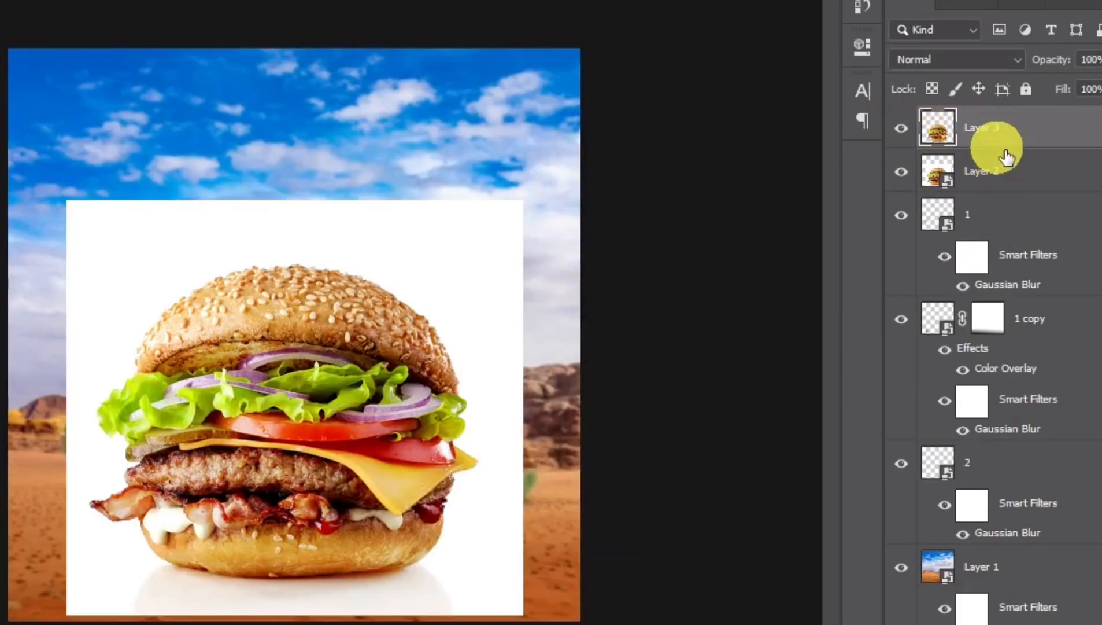
Set the burger photo's smart object layer, Layer 2, to the Multiply blend mode beneath the cut-out burger and compare its visibility
click(902, 171)
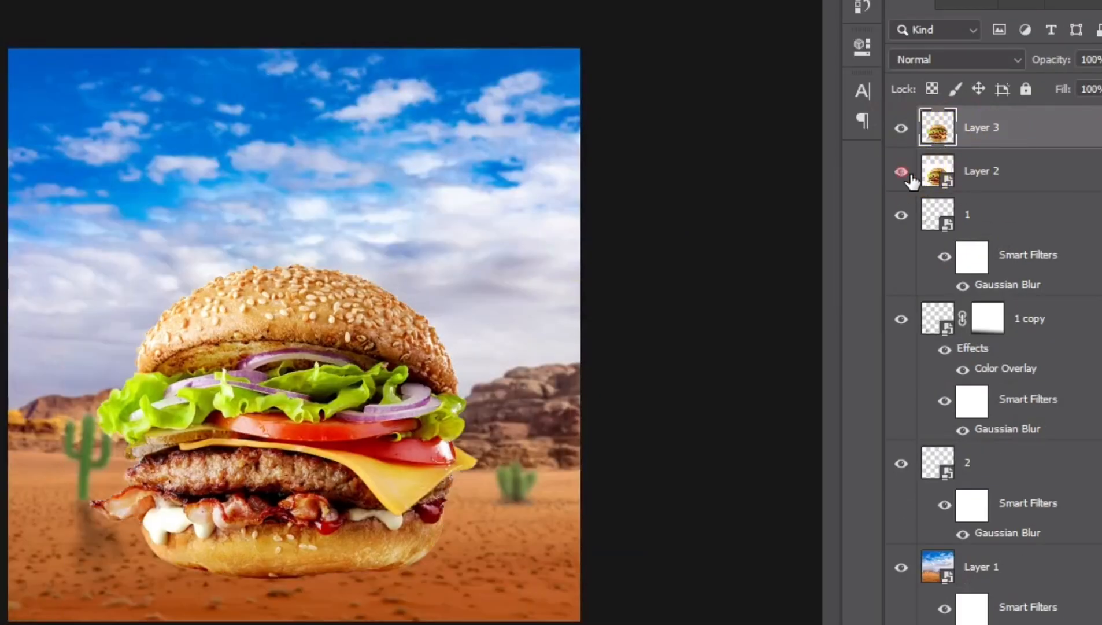
click(901, 172)
click(995, 171)
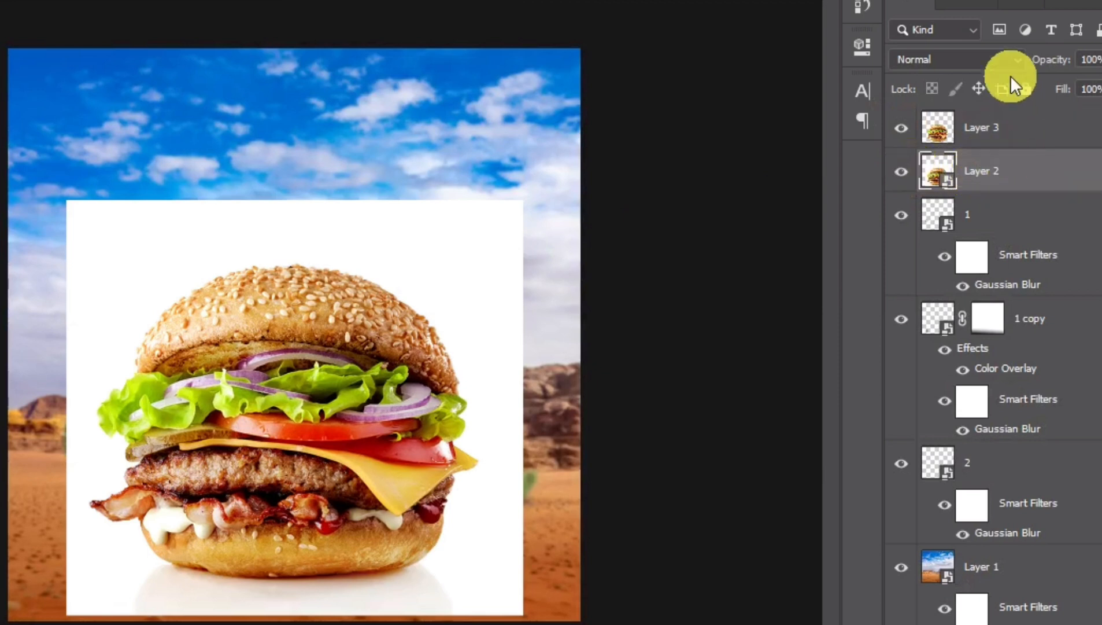
click(997, 65)
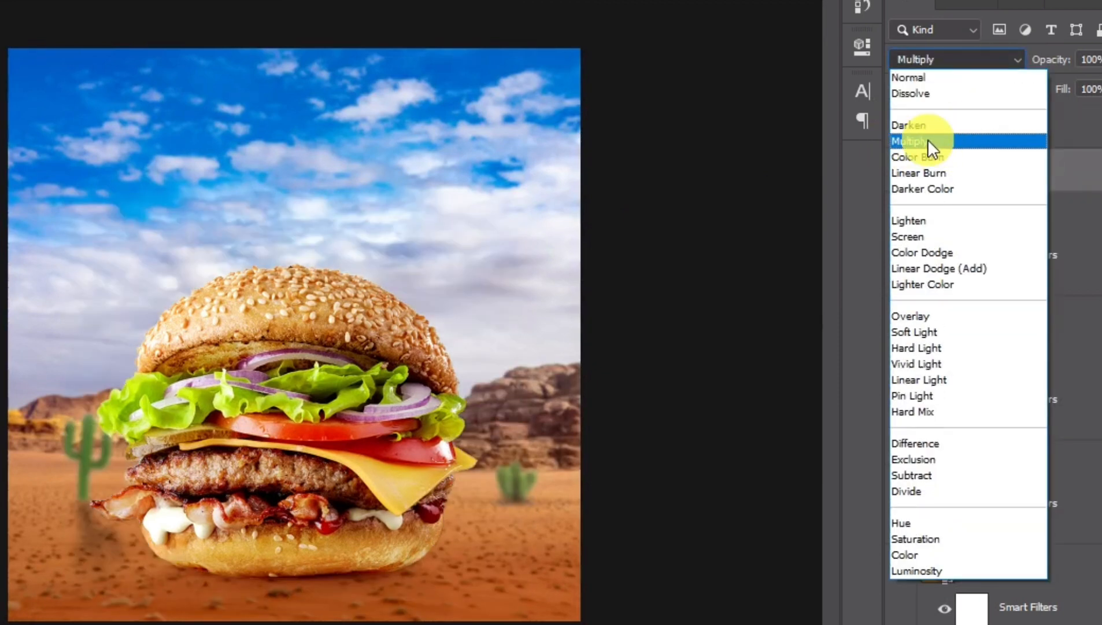
click(928, 141)
click(901, 171)
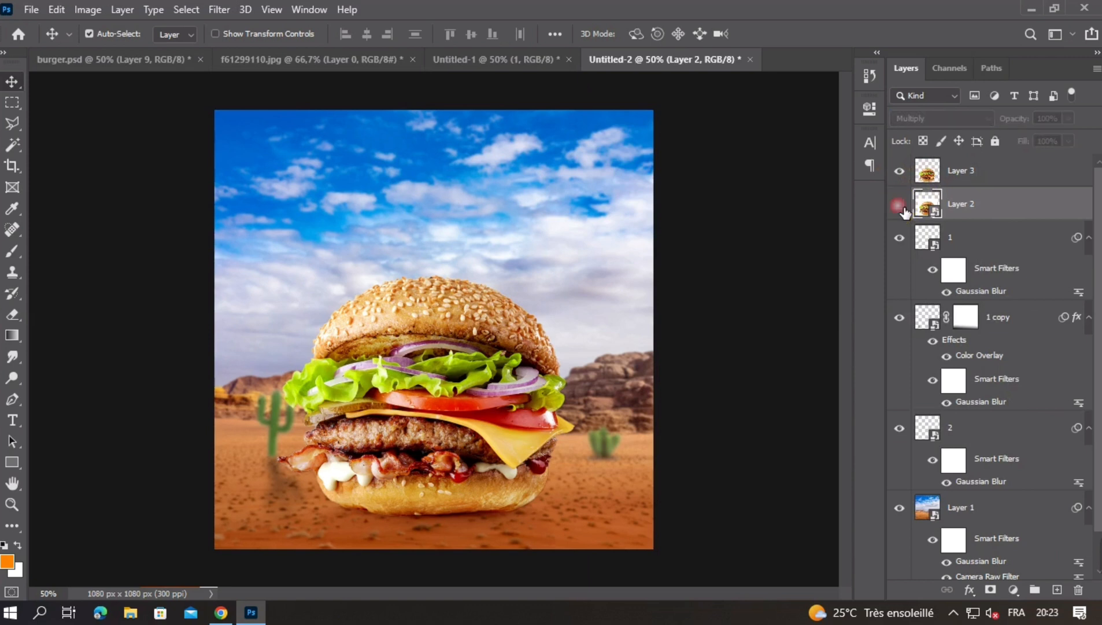
click(899, 205)
click(900, 171)
click(899, 171)
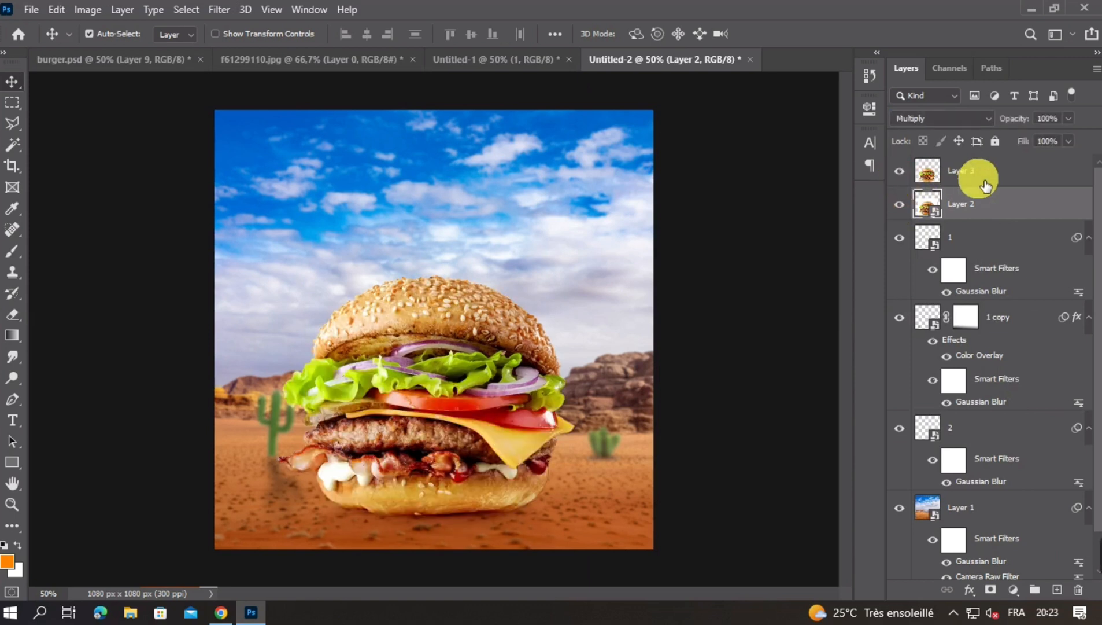
Group the cut-out burger layer with the multiplied burger photo layer and check the group's visibility
click(986, 184)
click(979, 206)
ctrl+click(991, 184)
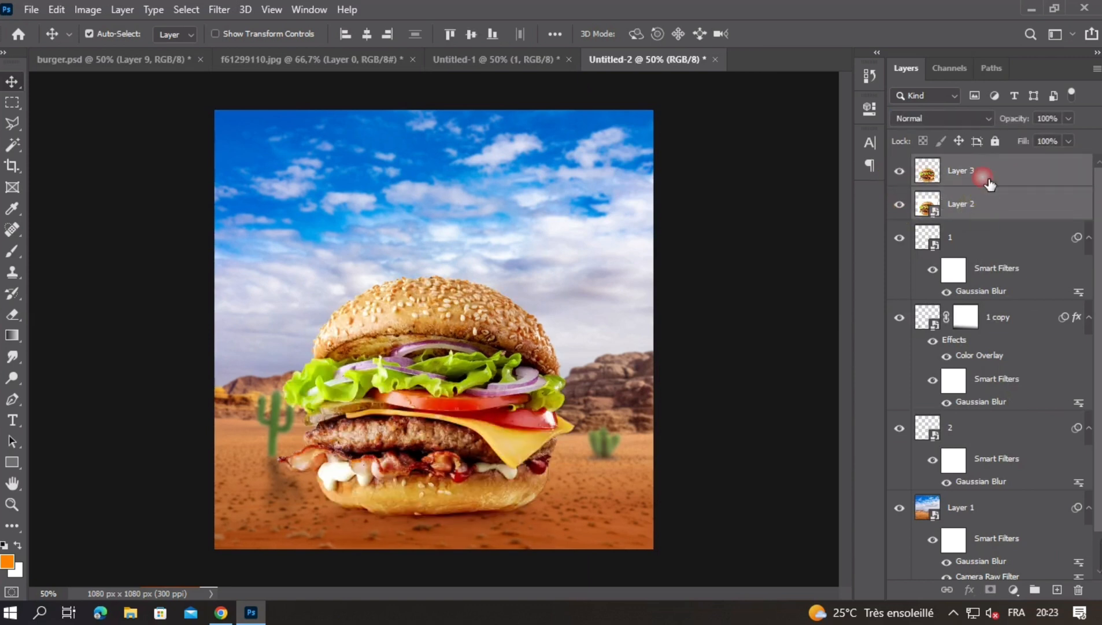
key(ctrl+g)
click(900, 165)
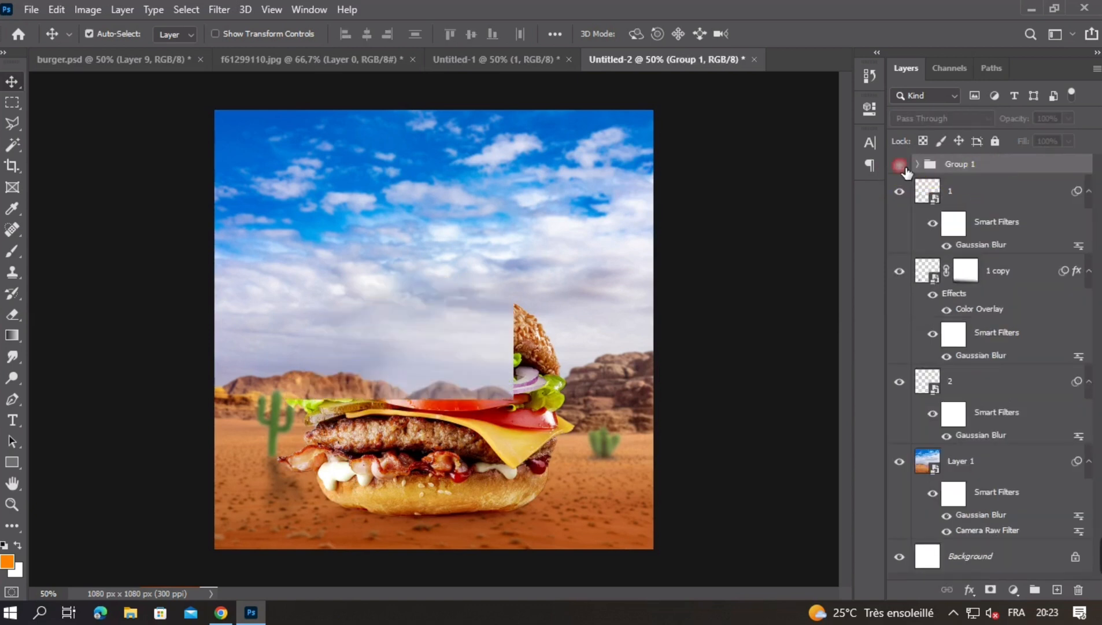
click(901, 167)
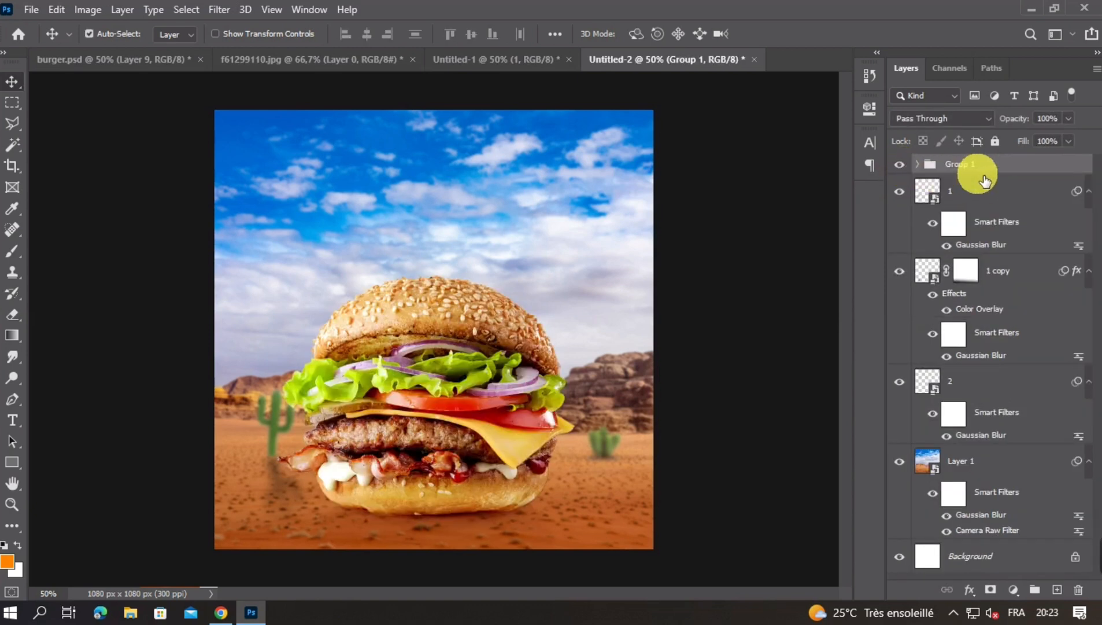
Scale the burger group down slightly, then leave the group collapsed
key(ctrl+t)
drag(444, 237, 446, 242)
key(Return)
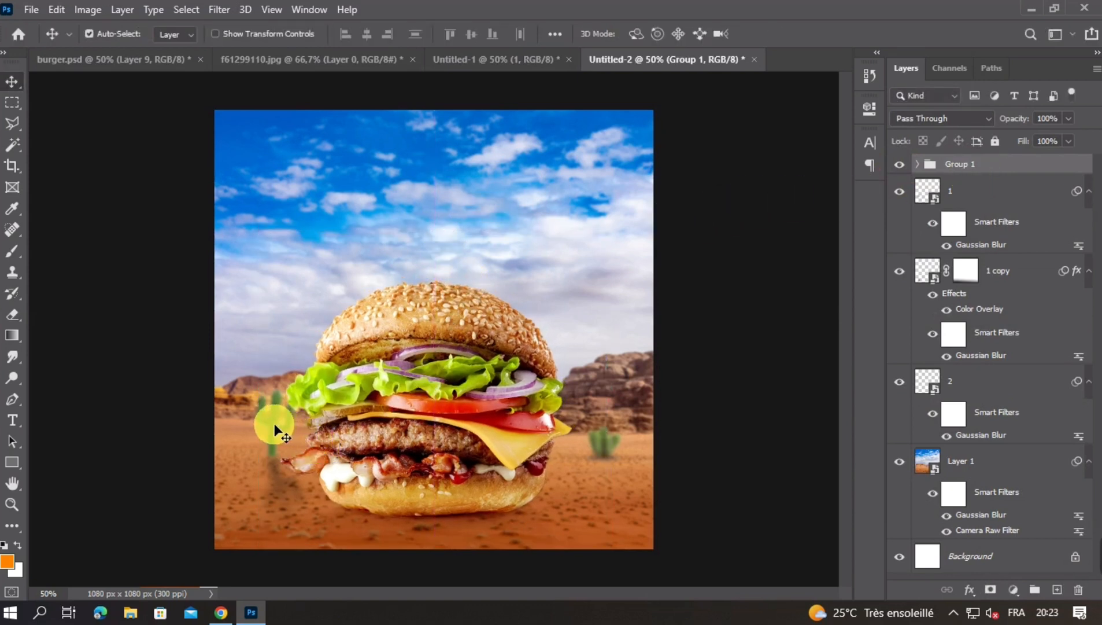
click(315, 419)
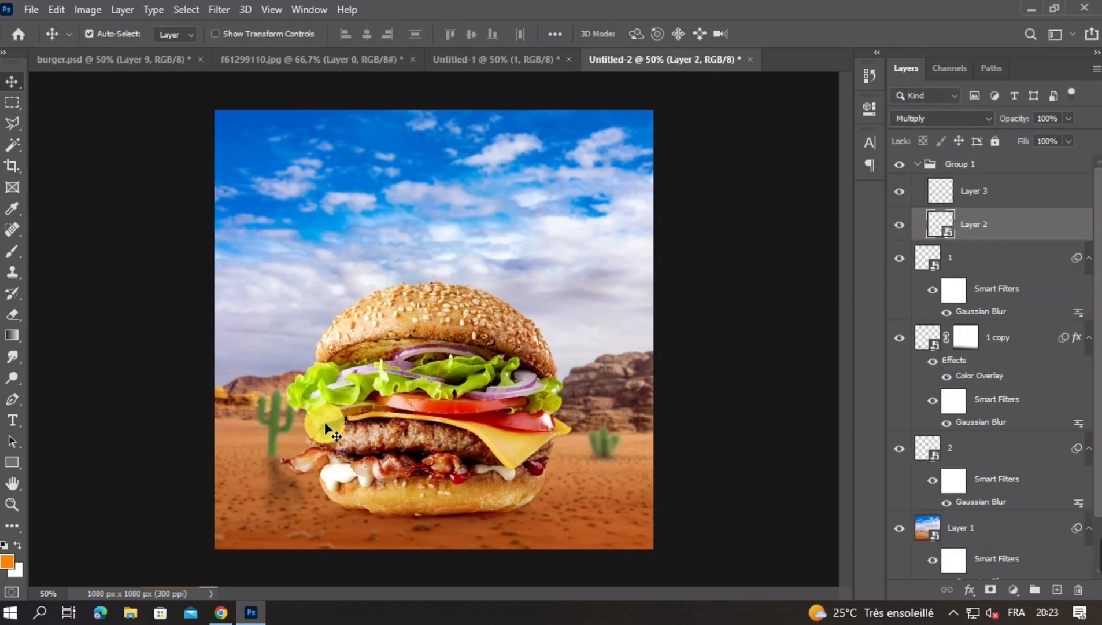
click(921, 166)
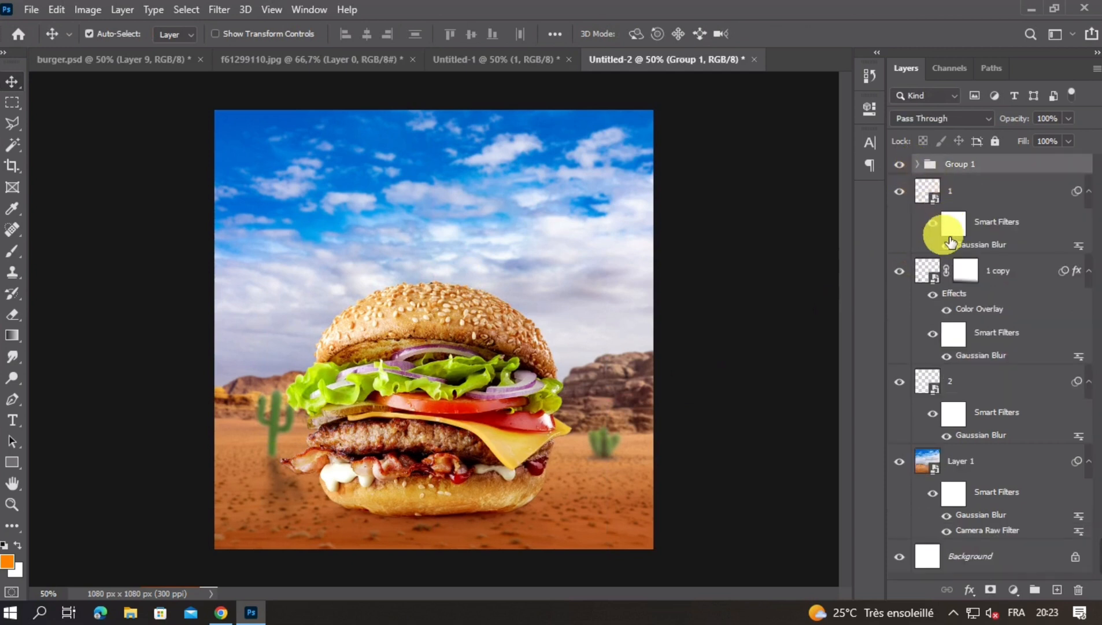
Group the three cactus layers 1, 1 copy and 2 together beneath the burger group
click(972, 203)
click(898, 200)
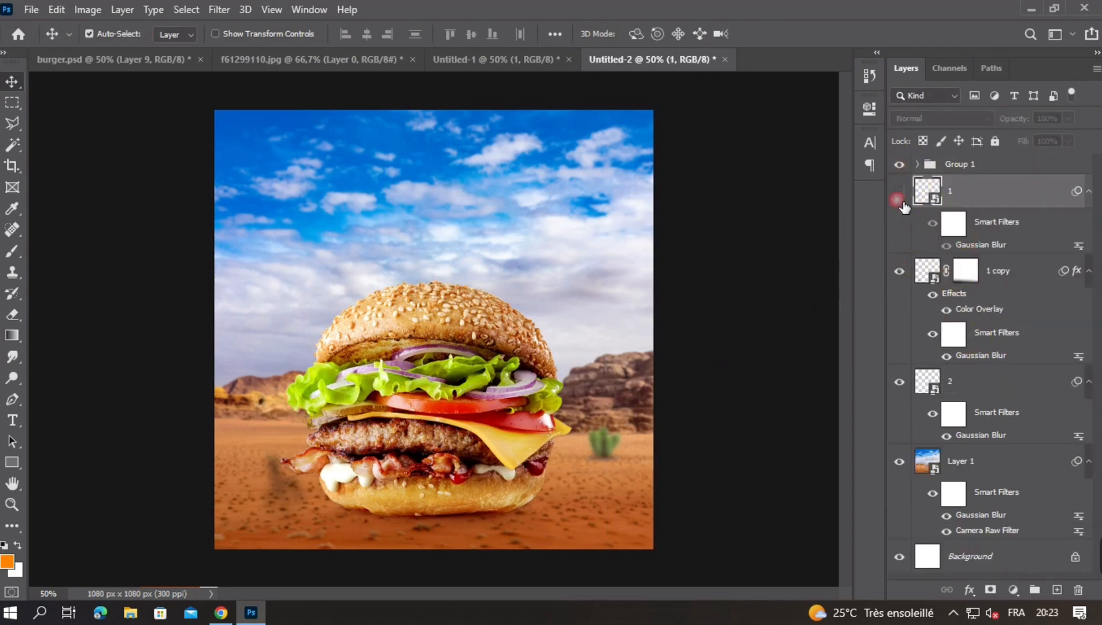
shift+click(986, 378)
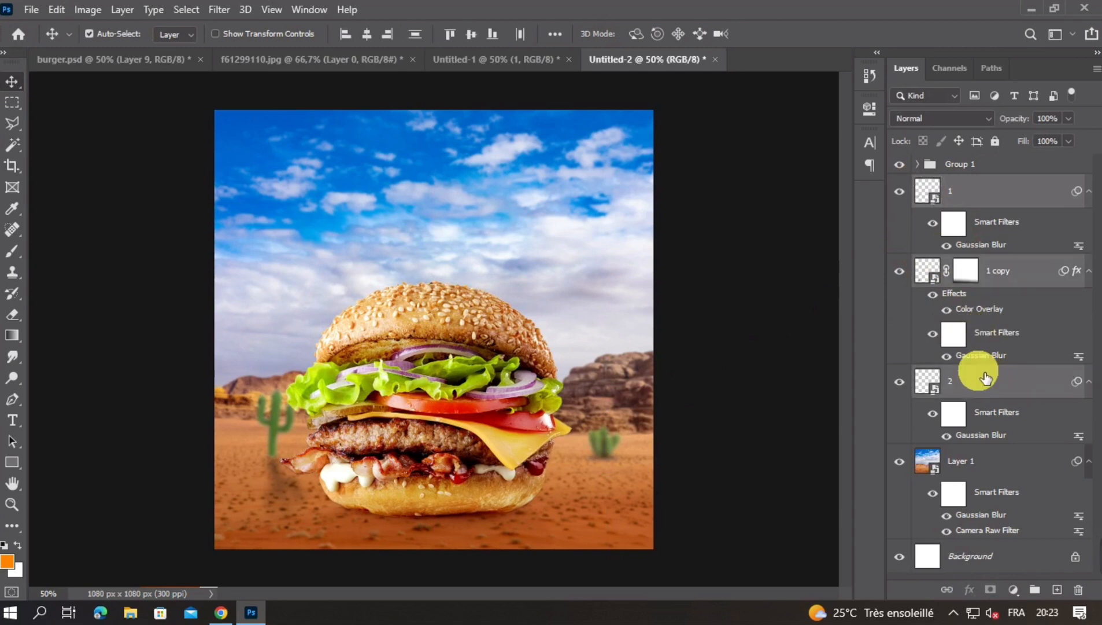
key(ctrl+g)
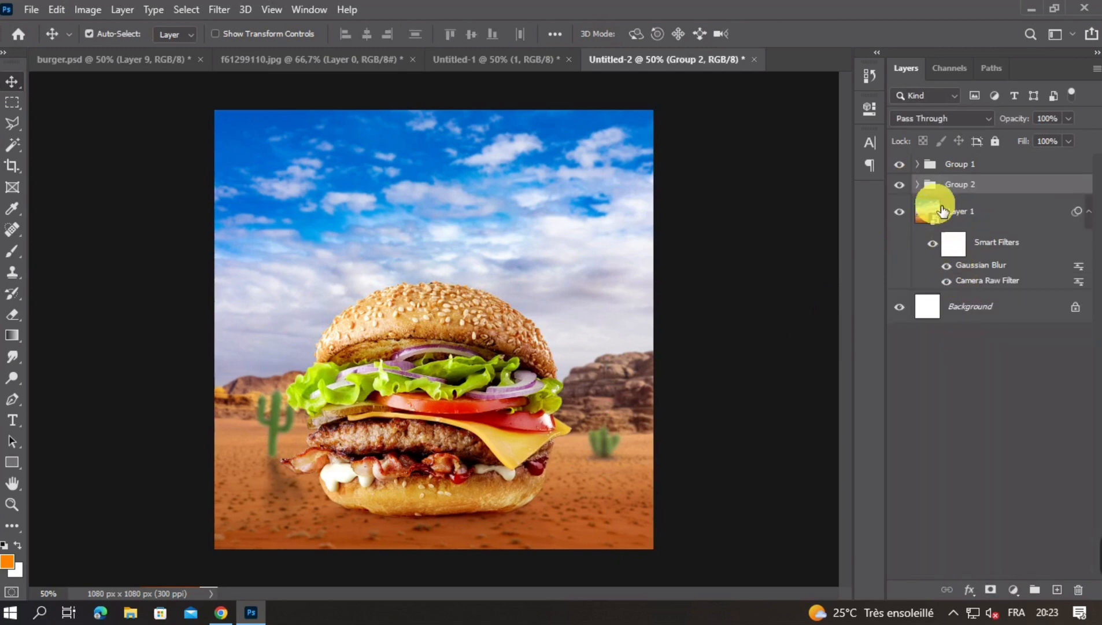
Nudge the tall cactus and its shadow, layers 1 and 1 copy, a little to the left, away from the burger
click(918, 185)
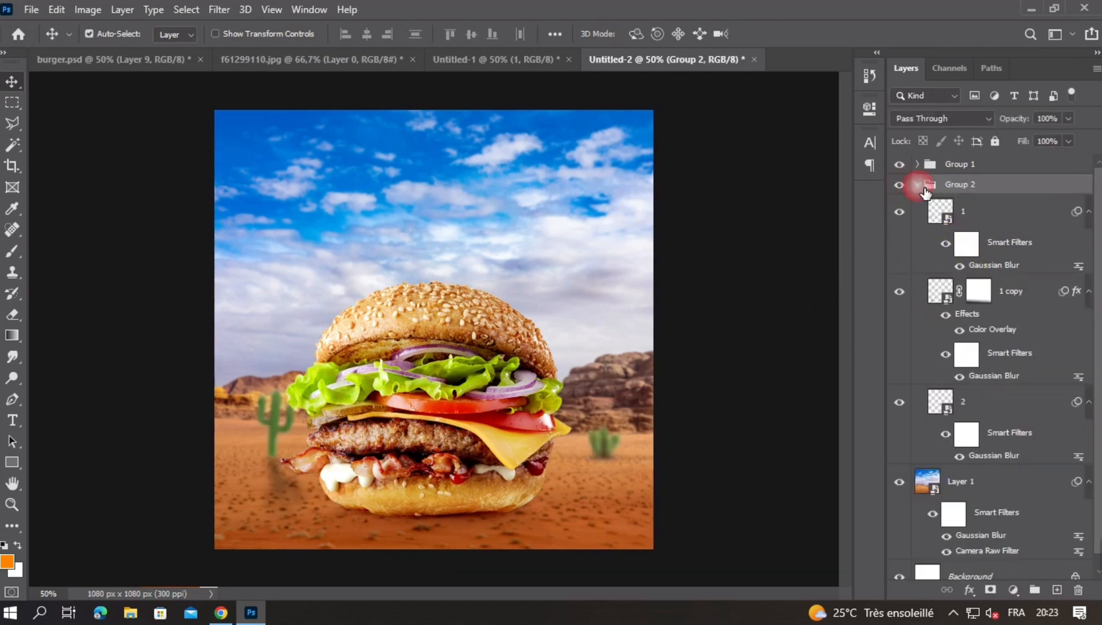
click(1018, 308)
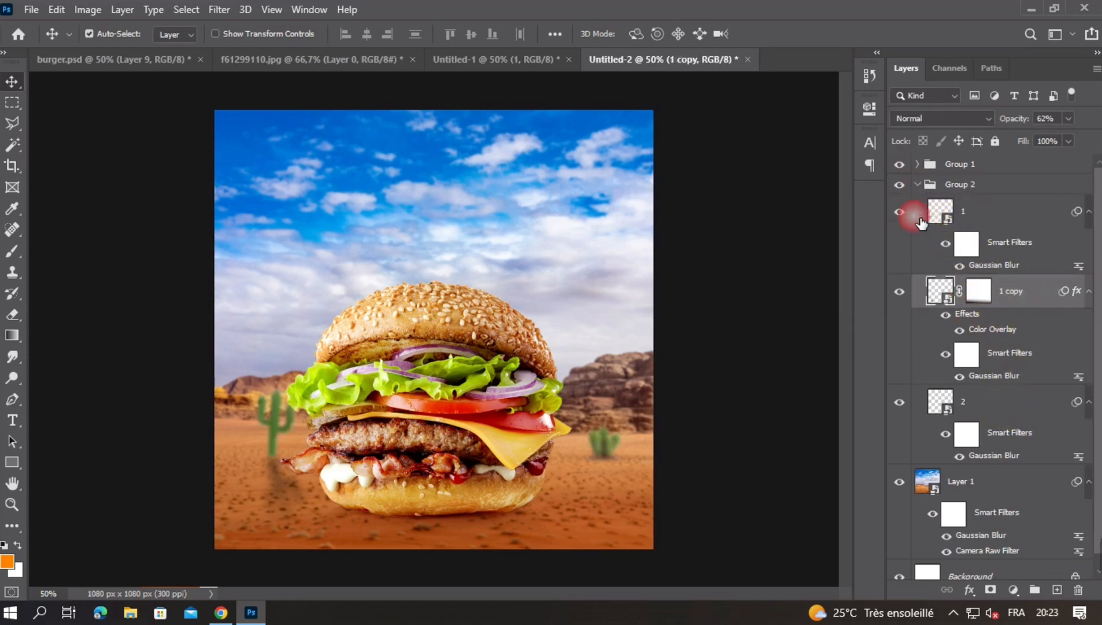
shift+click(972, 214)
key(Left)
key(Left)
key(Left)
key(Left)
key(Left)
key(Left)
key(Left)
key(Left)
key(Left)
key(Left)
key(Left)
key(Left)
key(Left)
key(Left)
key(Left)
key(Left)
key(Left)
key(Left)
key(Left)
key(Left)
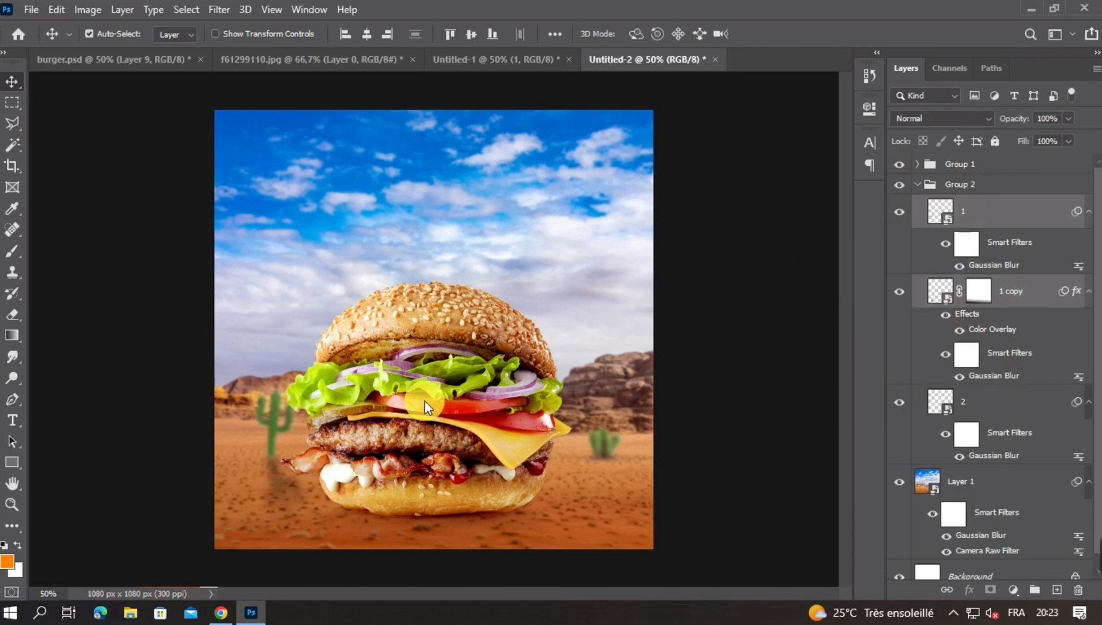
key(Left)
key(Left)
key(Left)
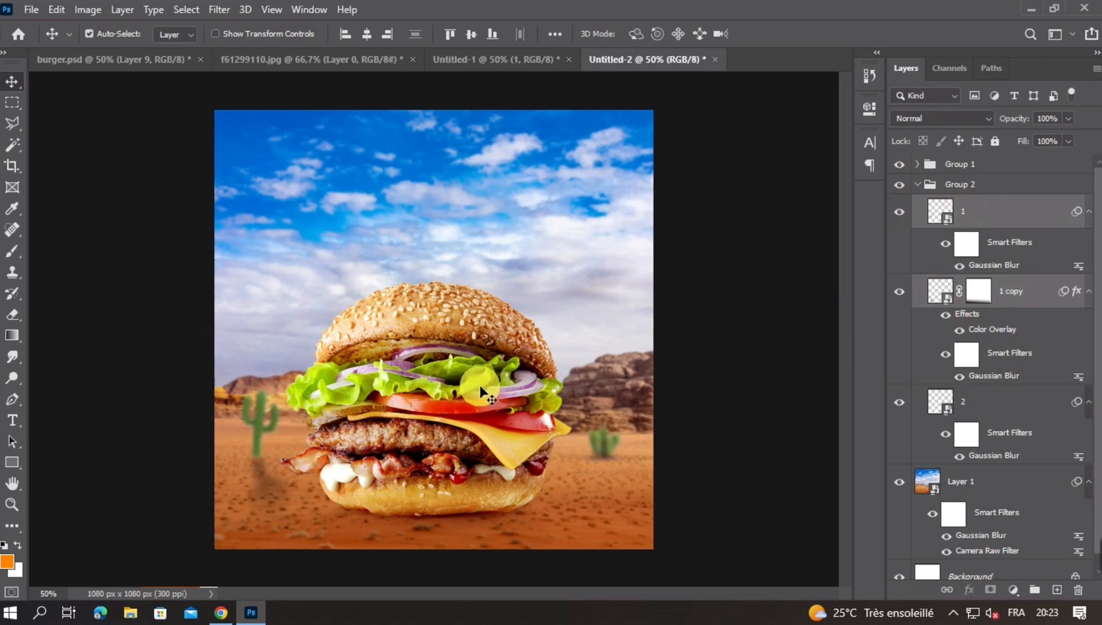
Lower the opacity of the tall cactus shadow layer, 1 copy, to 46%
click(1044, 289)
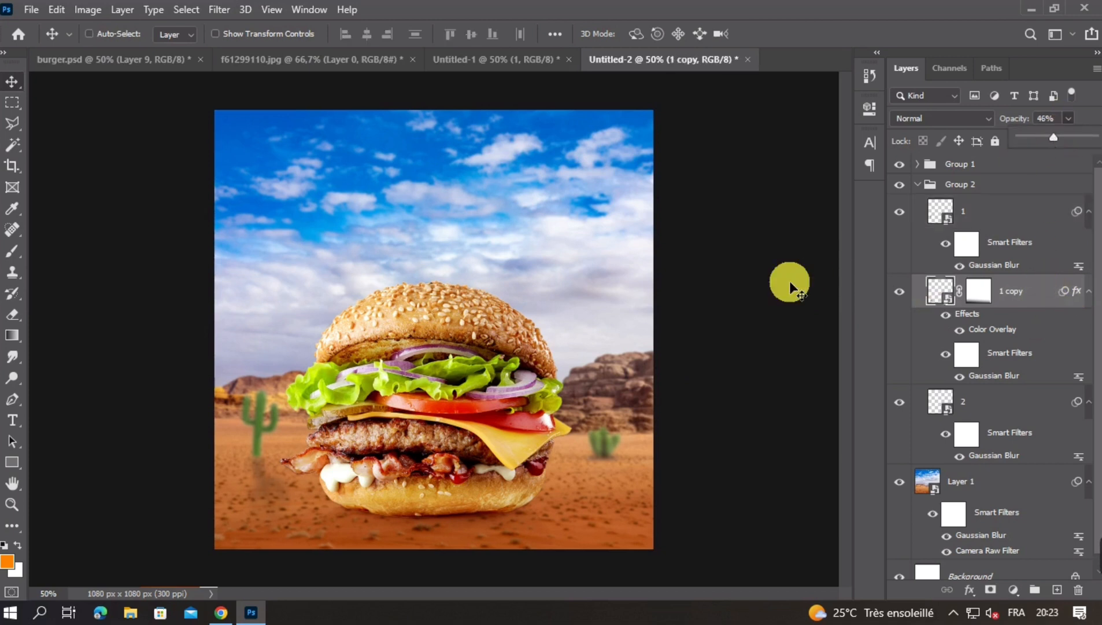
key(ctrl+minus)
key(ctrl+minus)
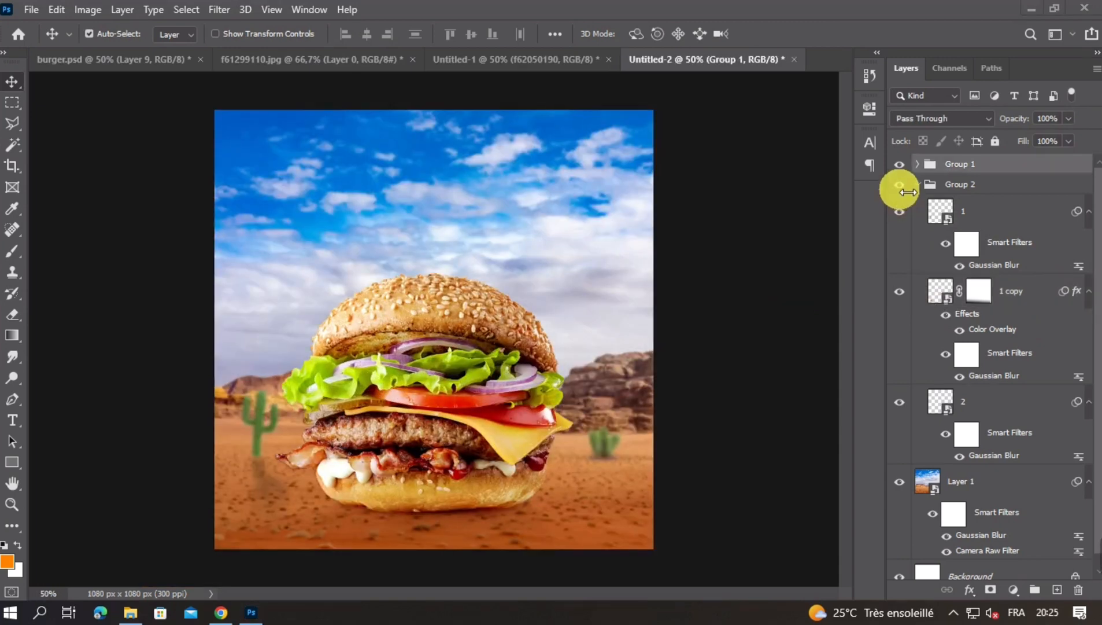
Compare the scene with and without the cactus group, then lower the tall cactus layer's opacity to 89%
click(900, 184)
click(900, 185)
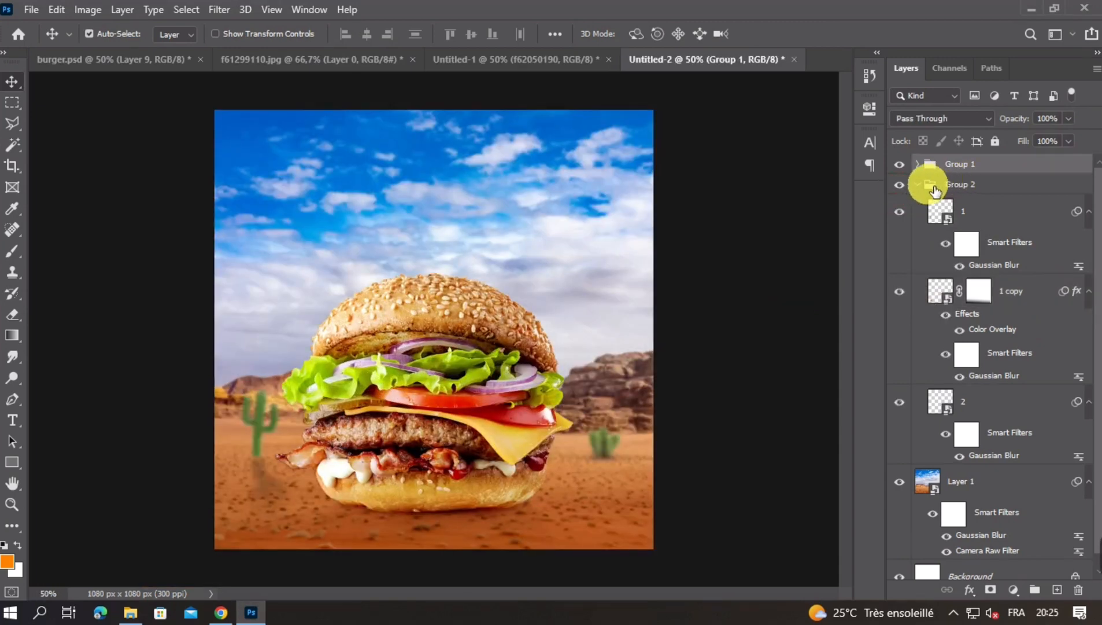
click(905, 184)
click(905, 184)
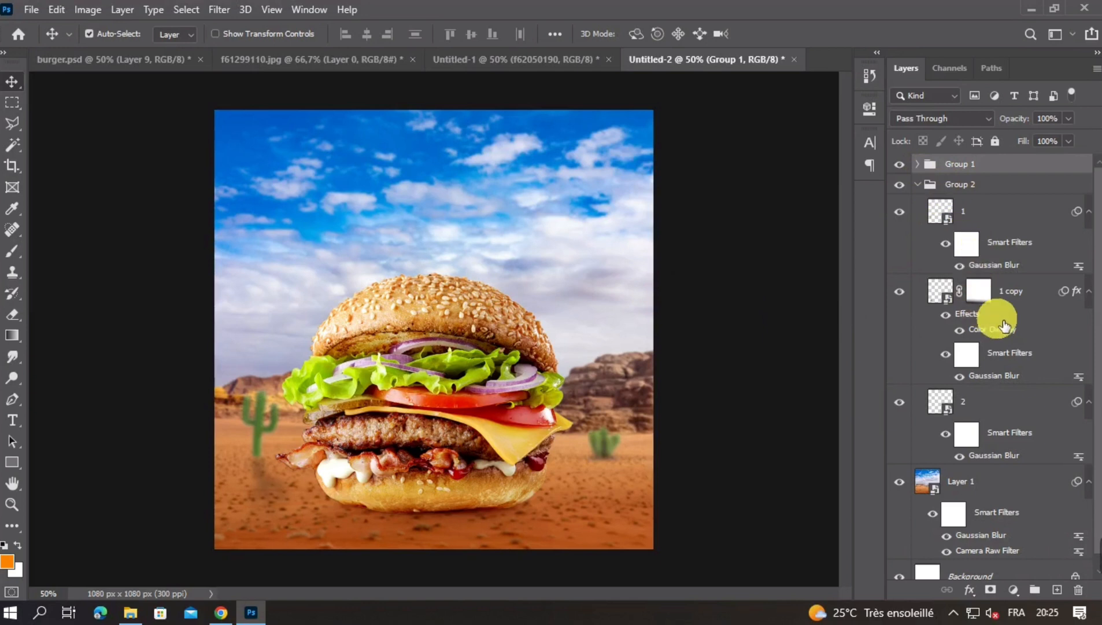
click(983, 226)
click(1069, 120)
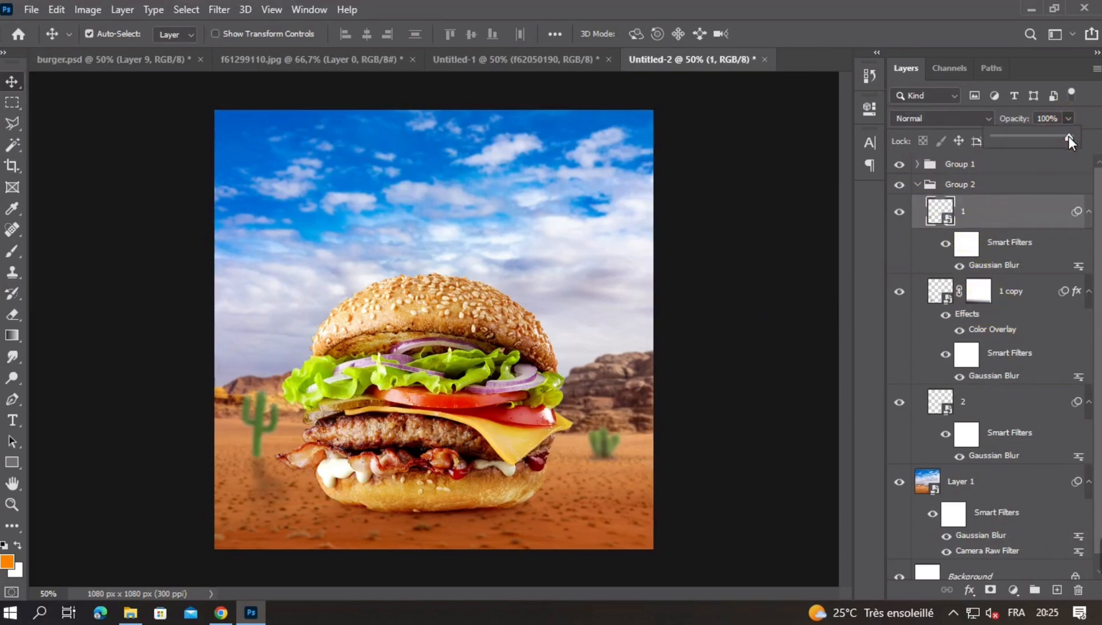
drag(1069, 136, 1063, 139)
drag(1061, 136, 1059, 136)
key(ctrl+minus)
key(ctrl+minus)
key(ctrl+plus)
key(ctrl+plus)
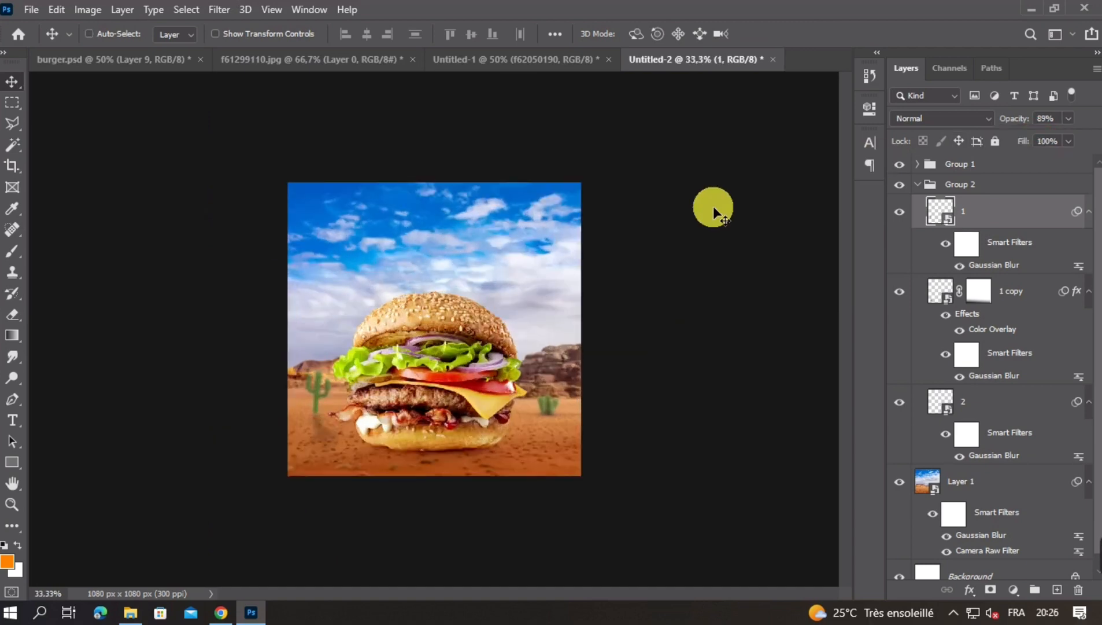
Close the burger photo document f61299110.jpg
click(372, 70)
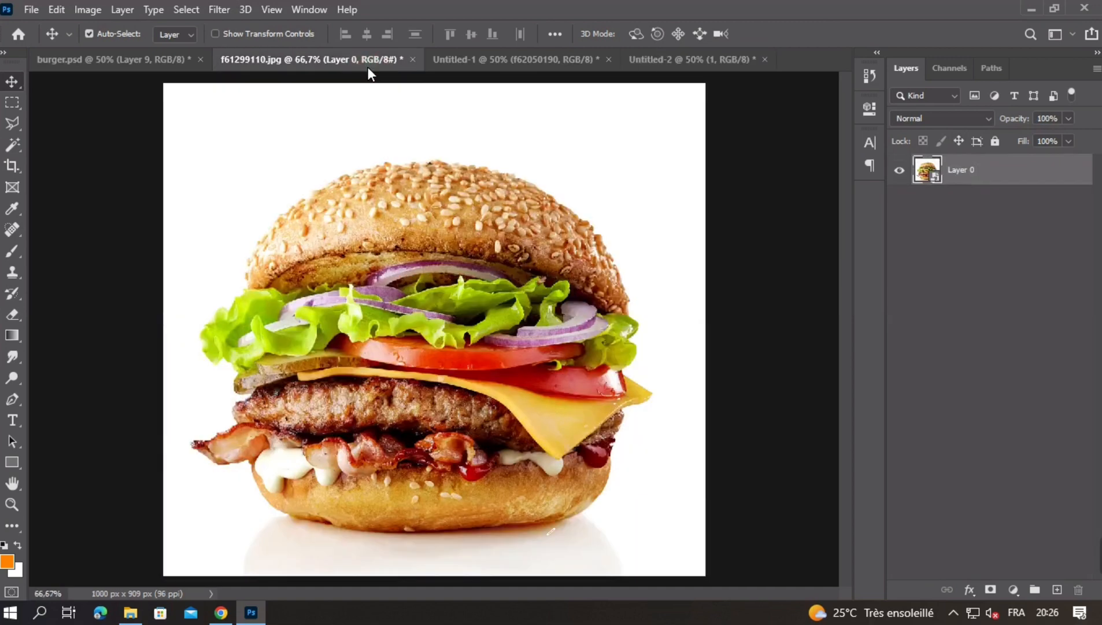
click(413, 60)
click(538, 231)
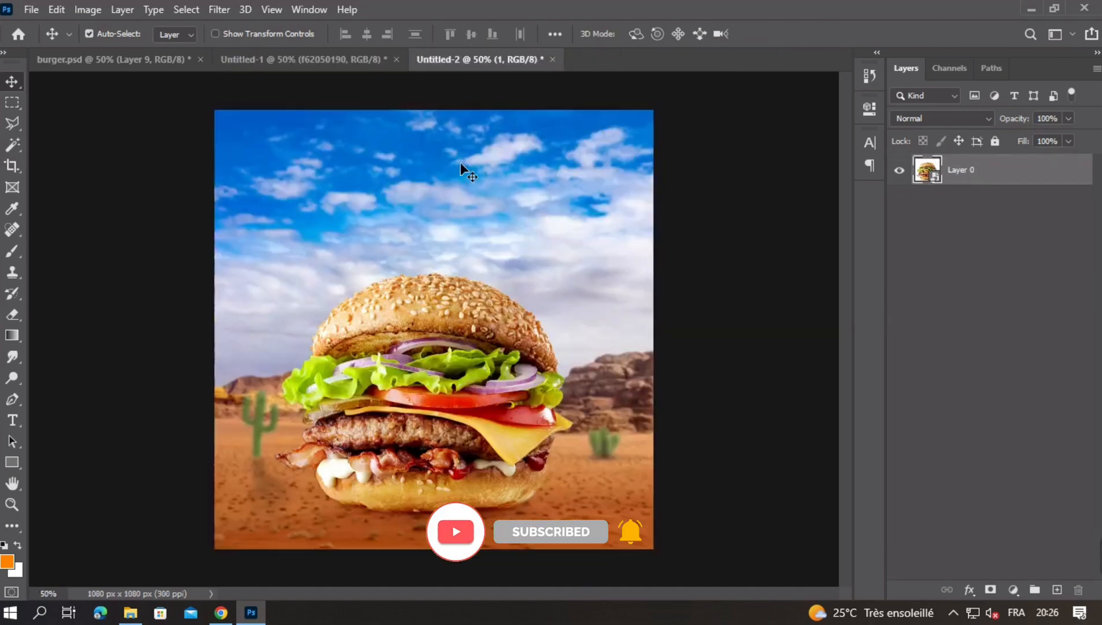
Bring the f62050190 layer from Untitled-1 into the Untitled-2 composite and scale it to 43.20% so it covers the canvas
click(343, 61)
mouse_move(490, 371)
mouse_down()
mouse_move(676, 228)
mouse_move(517, 74)
mouse_move(533, 155)
mouse_move(497, 389)
mouse_up()
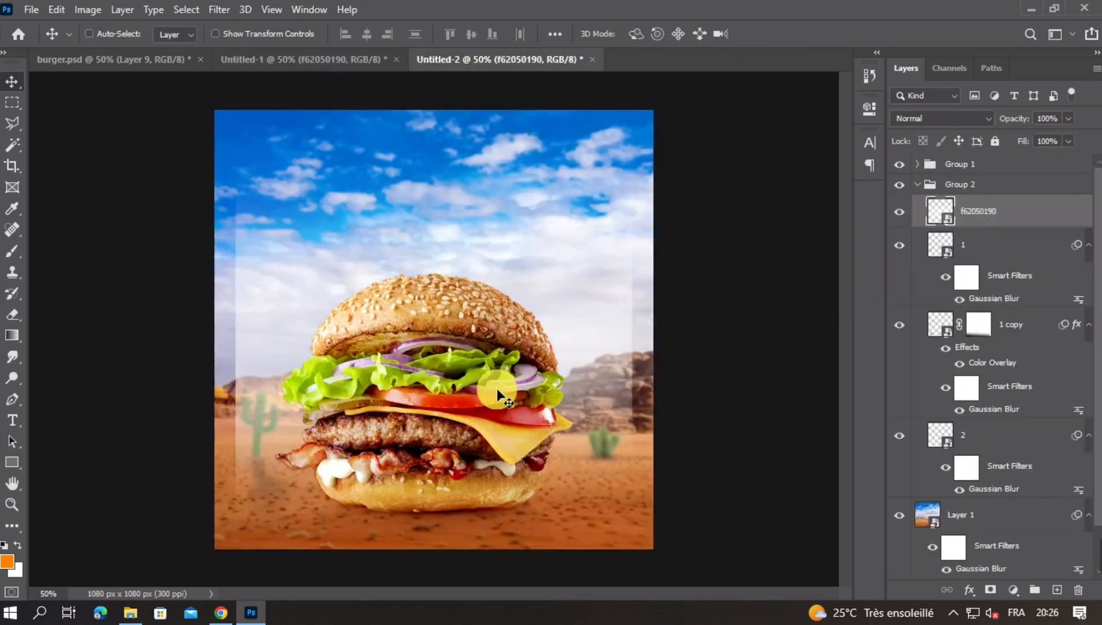
key(ctrl+t)
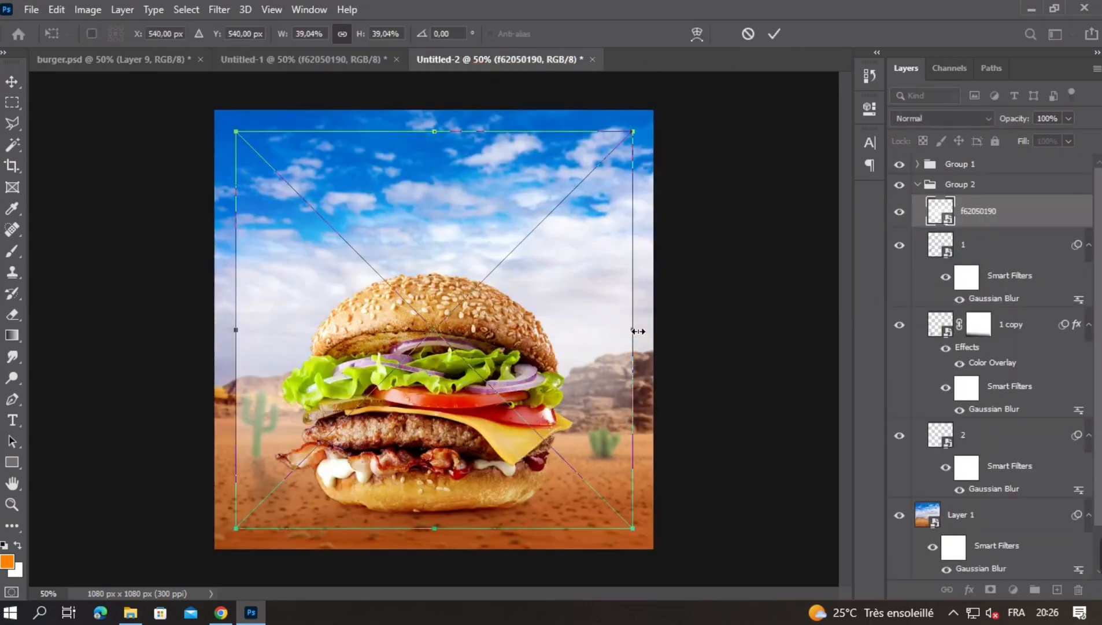
drag(635, 330, 658, 334)
mouse_move(234, 322)
mouse_down()
mouse_move(226, 314)
mouse_move(226, 335)
mouse_up()
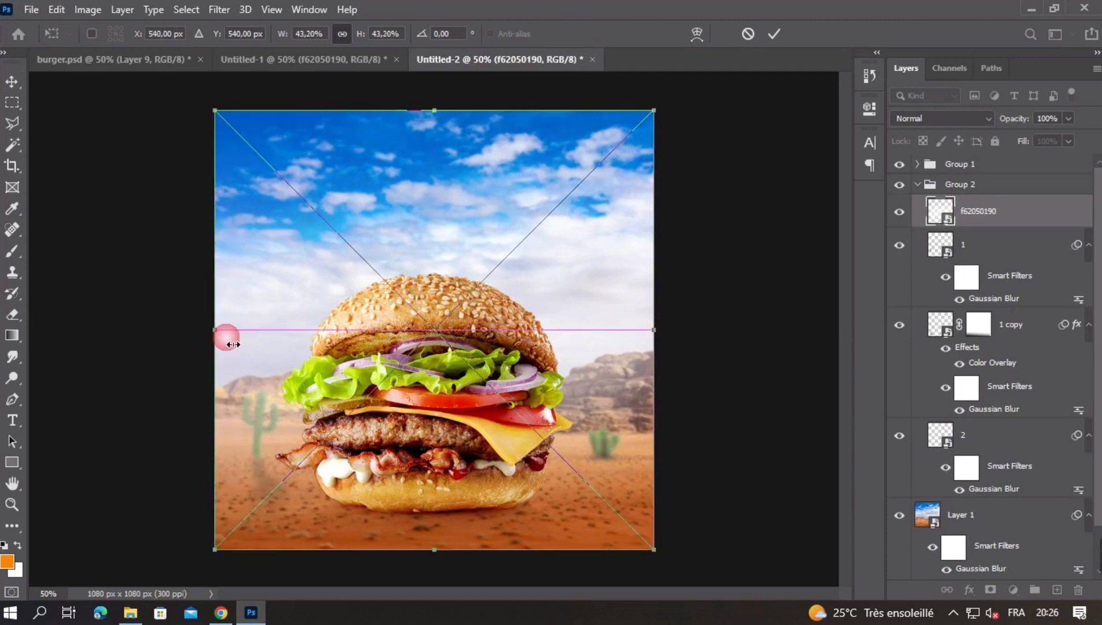
double_click(542, 283)
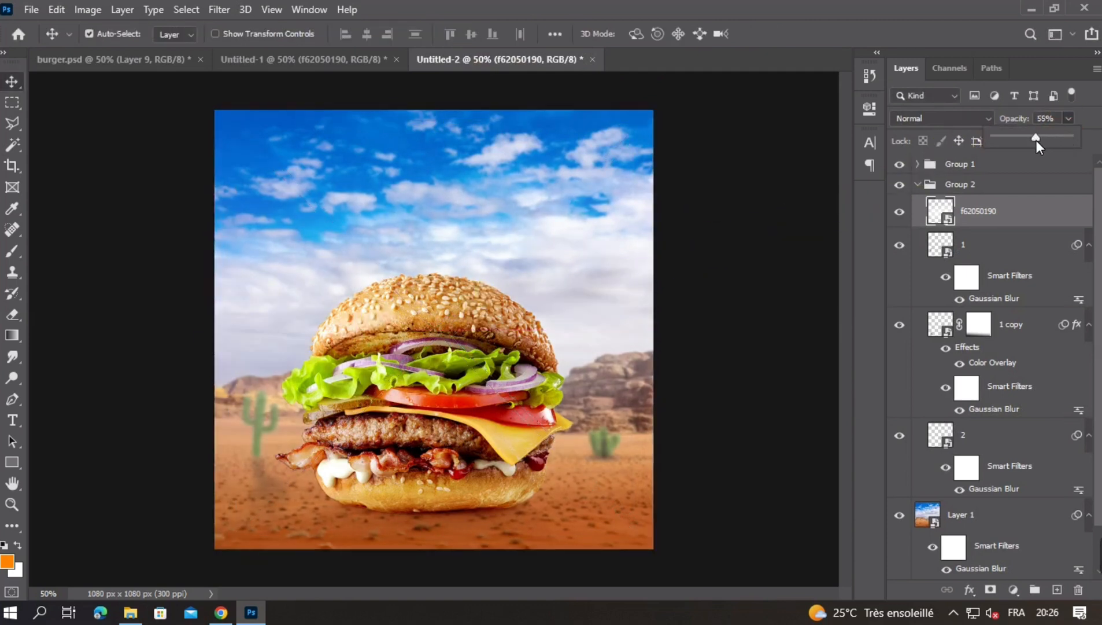
Lower the f62050190 layer's opacity to 52% and move it out of Group 2 to sit directly above that group
drag(1034, 141, 1032, 140)
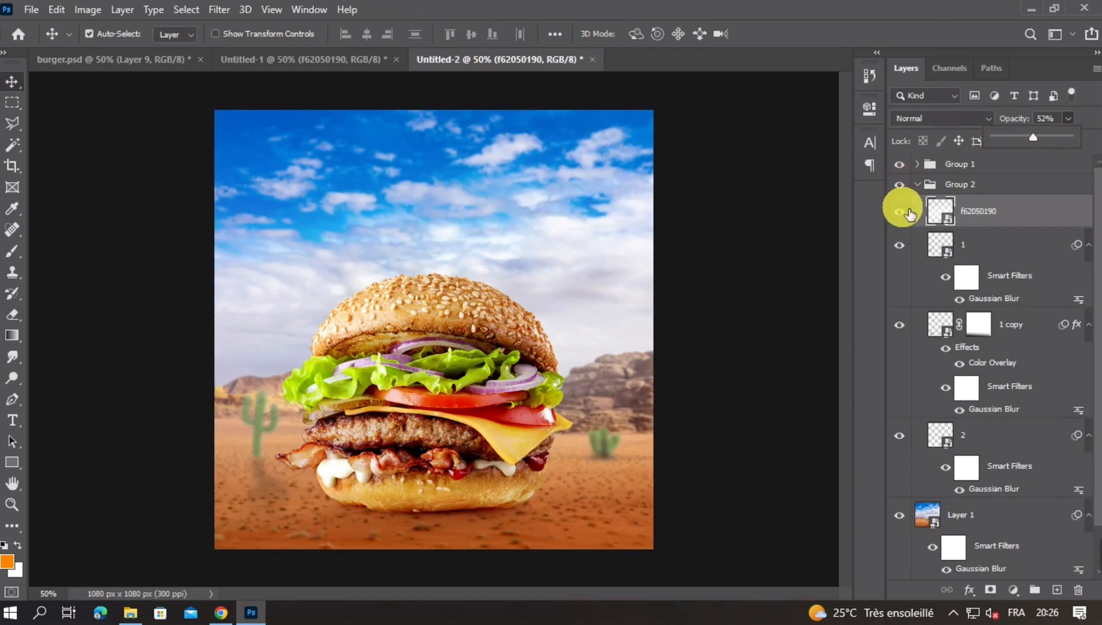
drag(1011, 216, 987, 217)
click(903, 193)
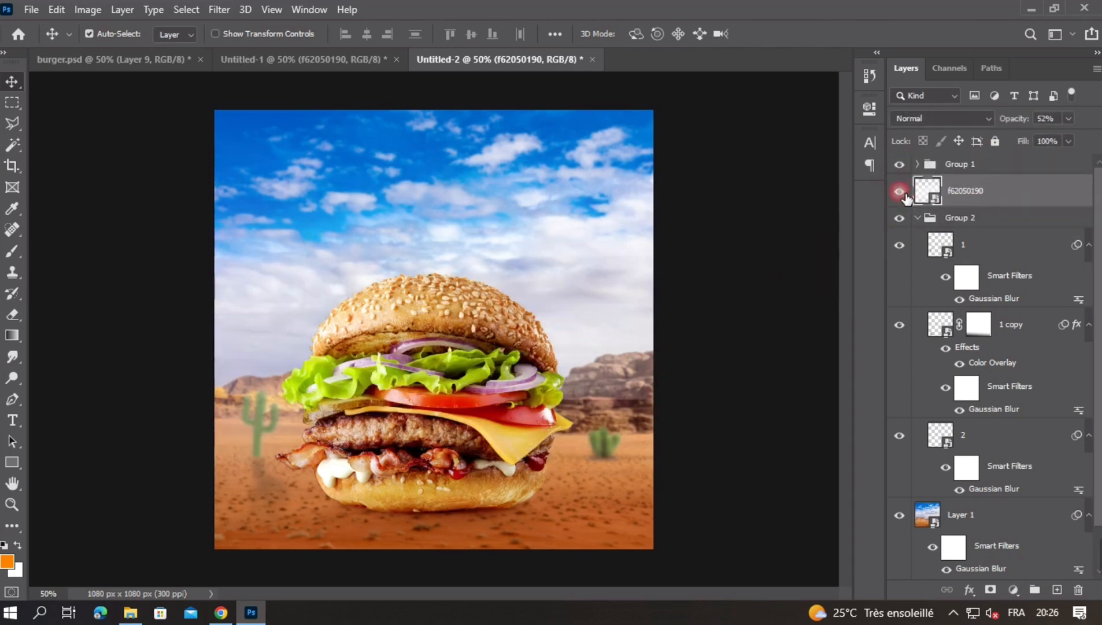
key(ctrl+minus)
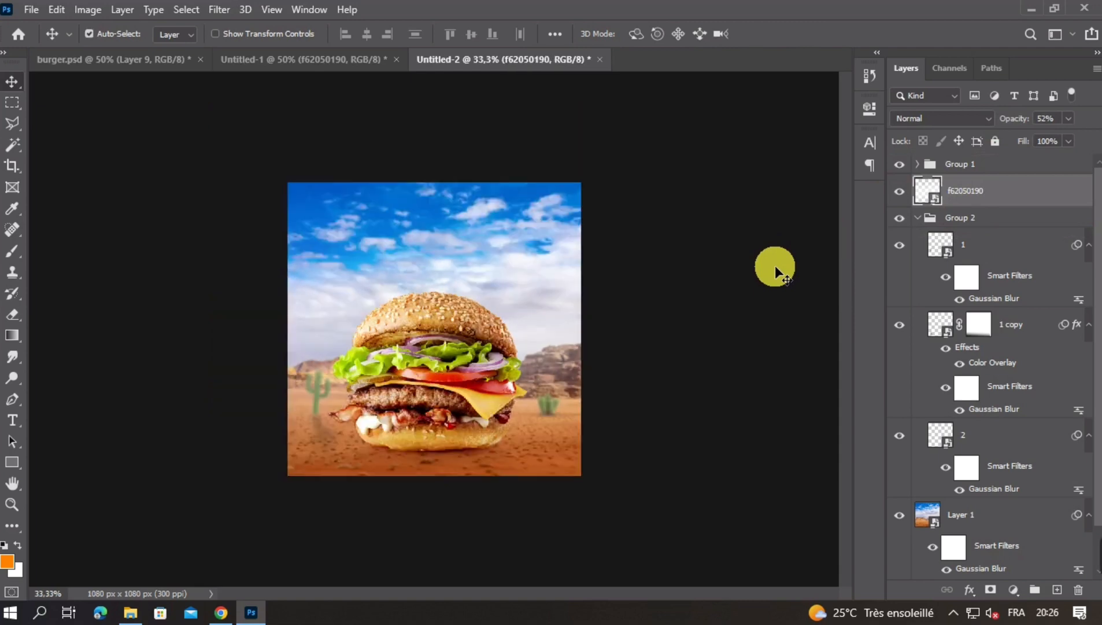
key(ctrl+plus)
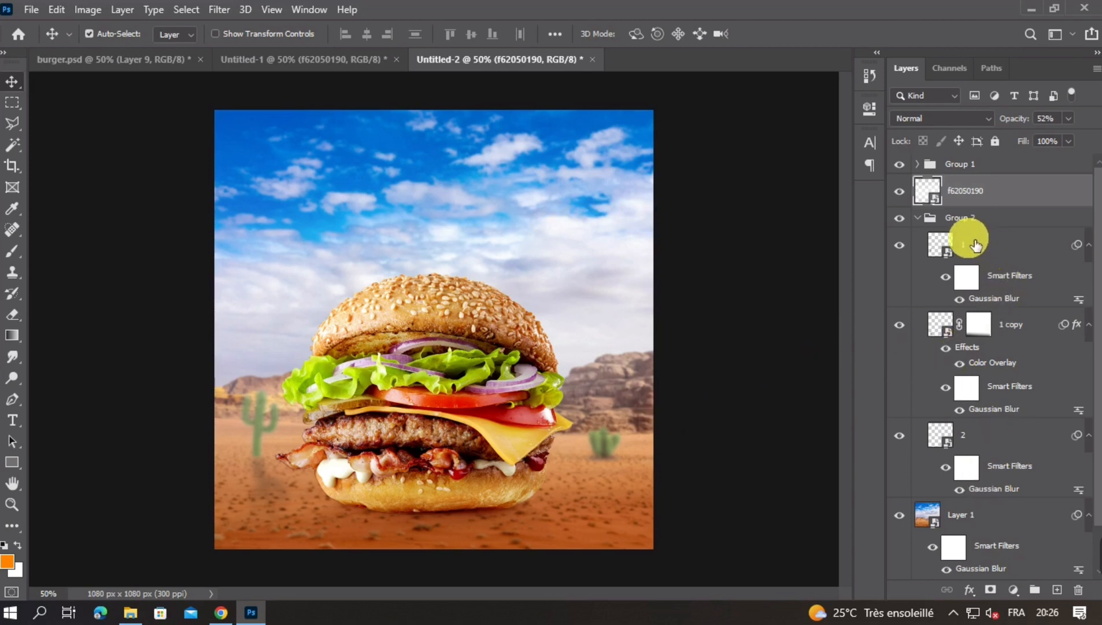
click(918, 218)
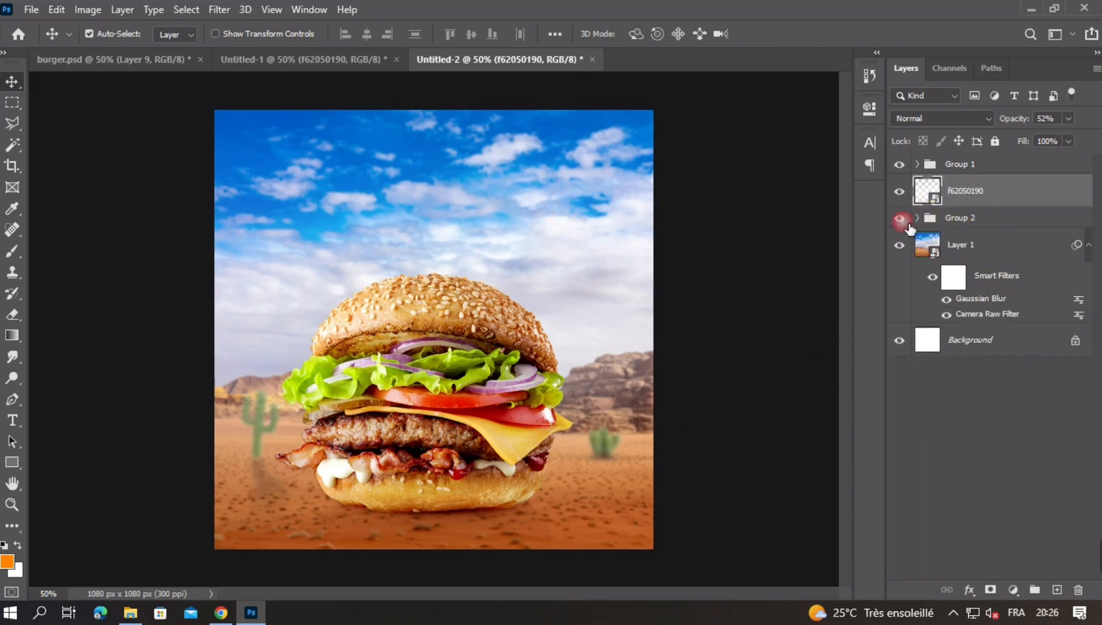
Add a new empty layer directly above the f62050190 layer and set the foreground color to black
click(966, 221)
click(992, 201)
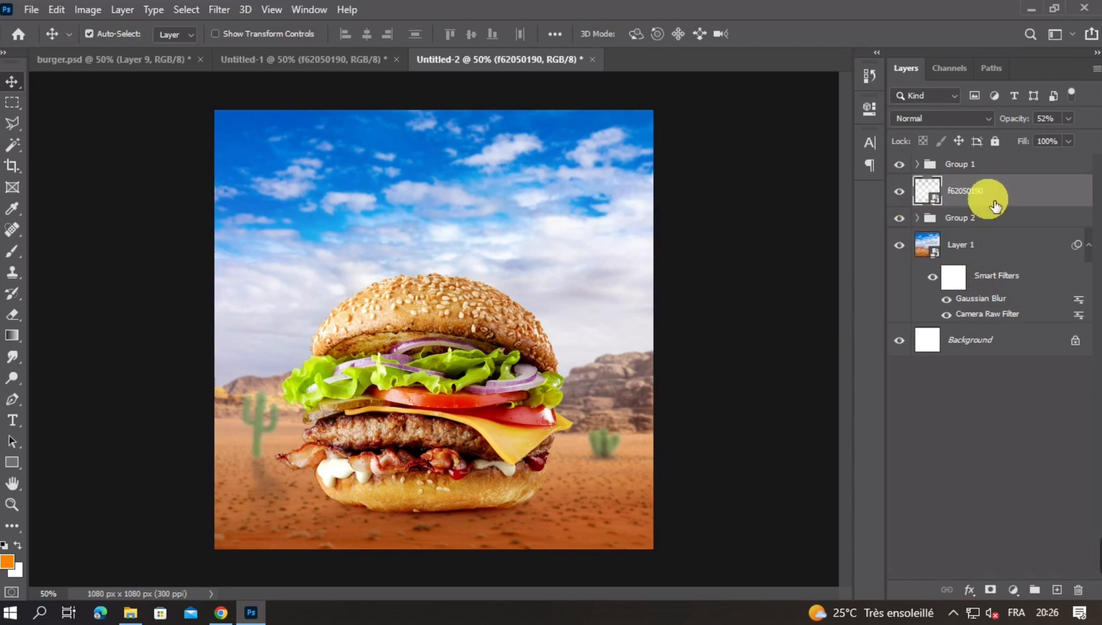
click(1055, 588)
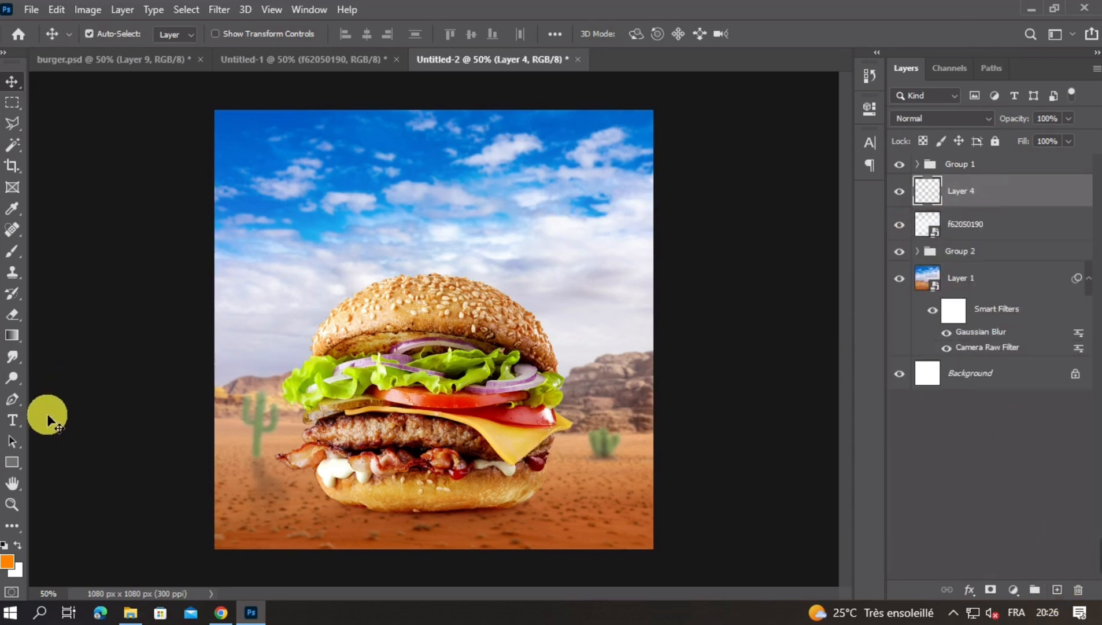
click(19, 545)
click(7, 560)
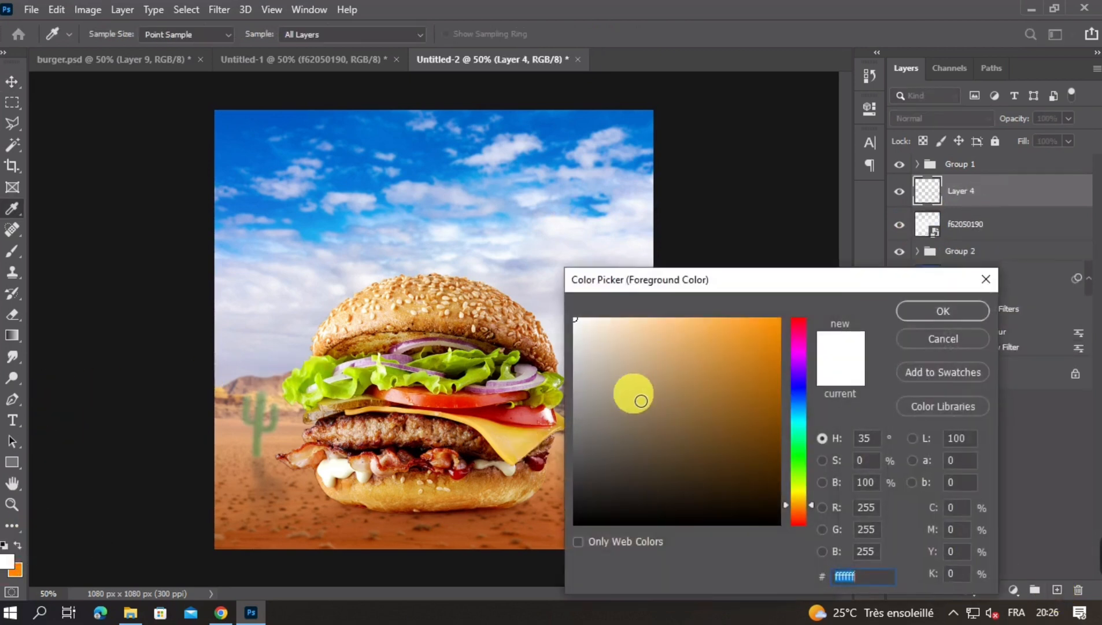
drag(641, 401, 500, 536)
key(Return)
key(v)
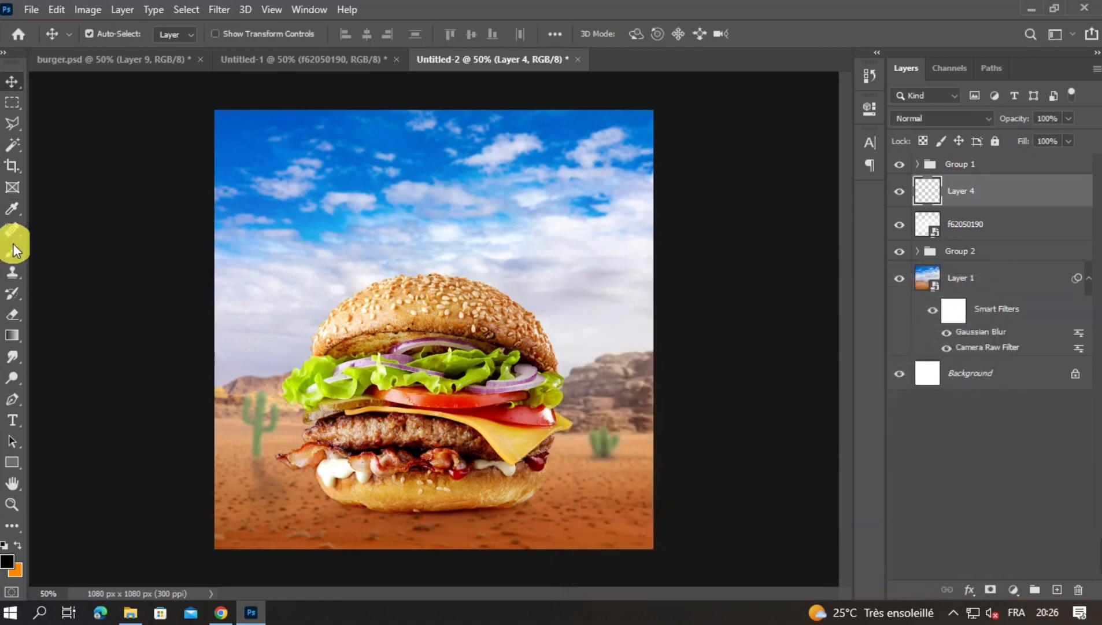
Paint a soft black dab with a 342 px brush behind the burger's top bun and move its layer above Group 1
click(13, 250)
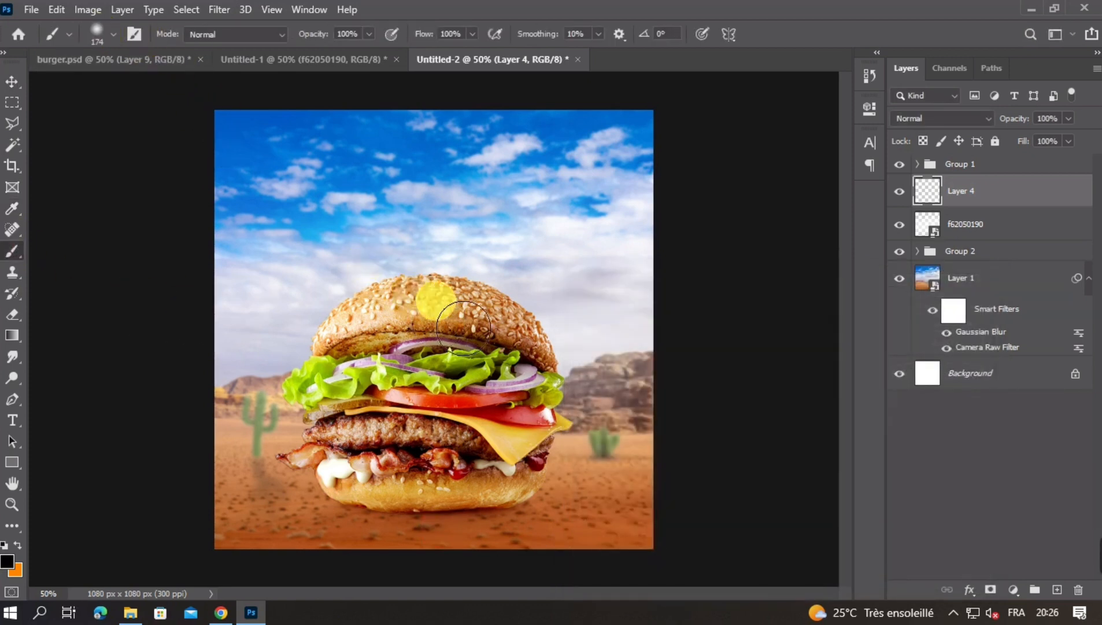
click(448, 258)
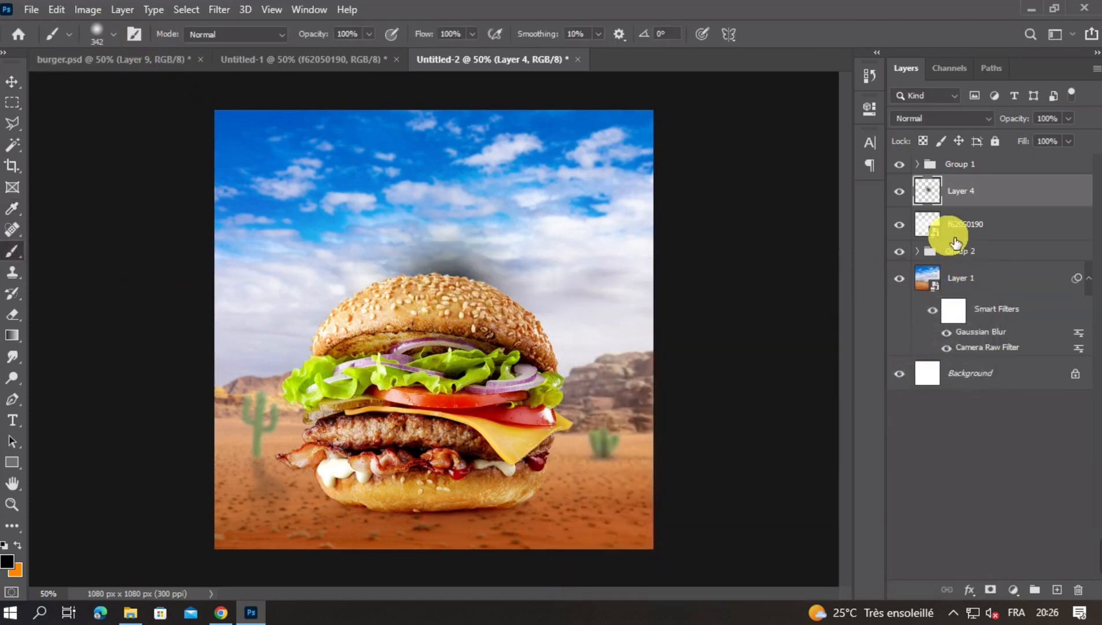
drag(974, 191, 990, 157)
click(18, 83)
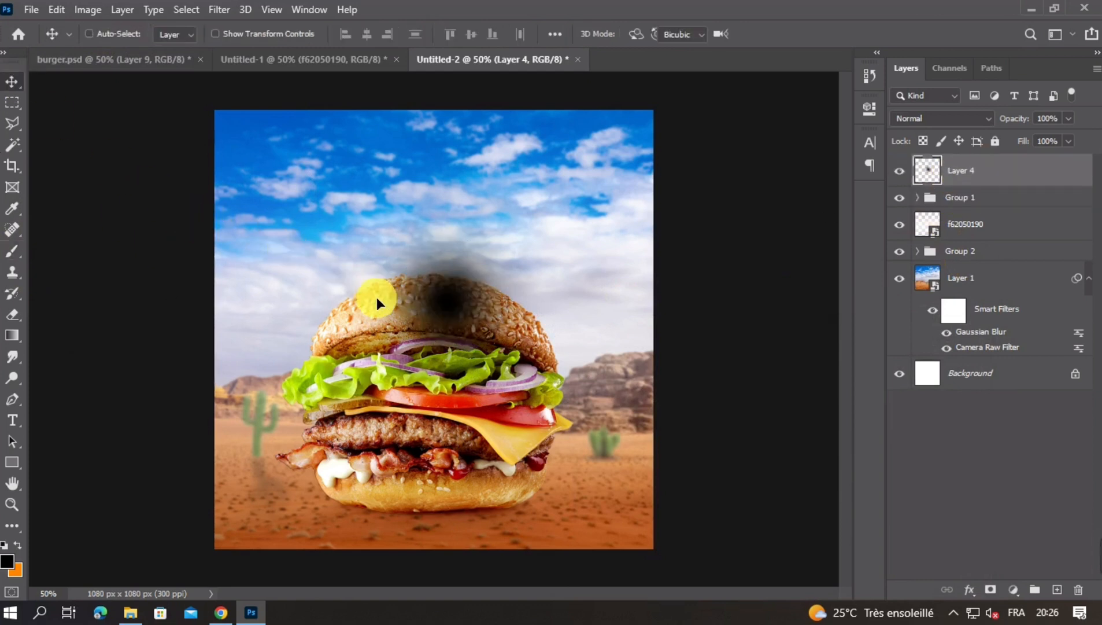
Enlarge and flatten the black dab into a ground shadow, place it under the burger, and move its layer below Group 1
key(ctrl+t)
drag(560, 302, 655, 315)
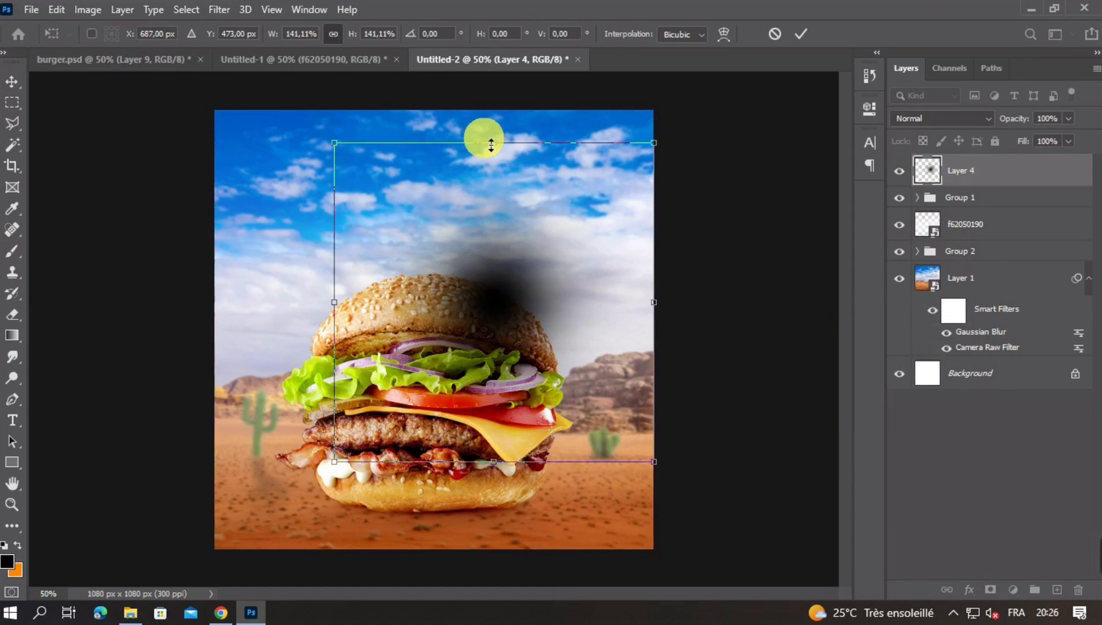
drag(490, 166, 493, 373)
drag(526, 414, 445, 513)
drag(1001, 182, 1003, 210)
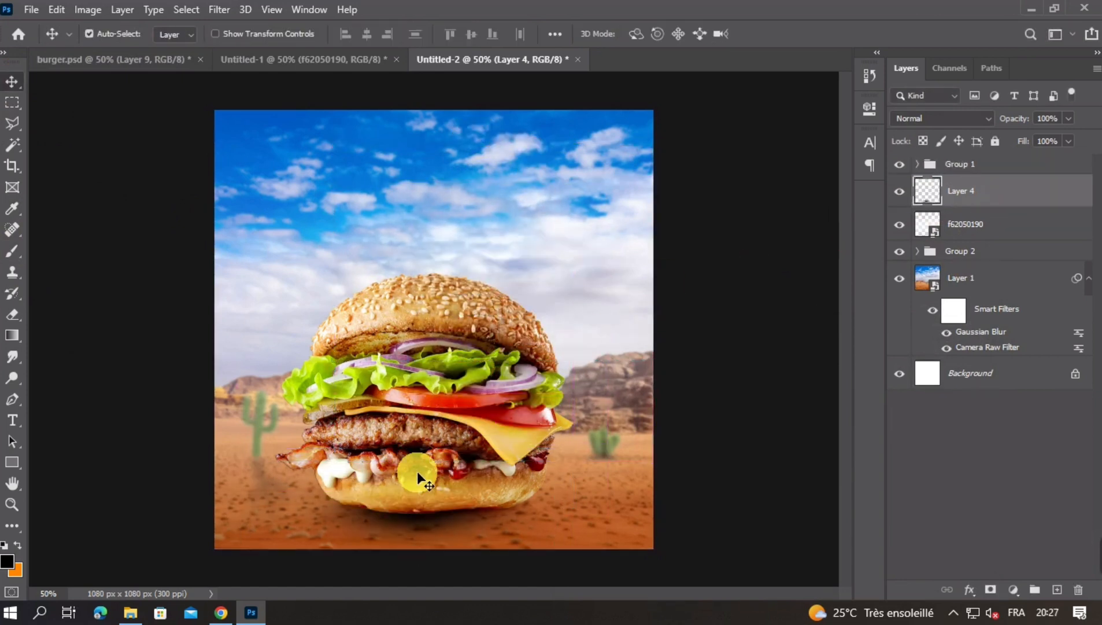
Stretch the burger's ground shadow to 113.73% width and reduce it to 87.58% height
key(t)
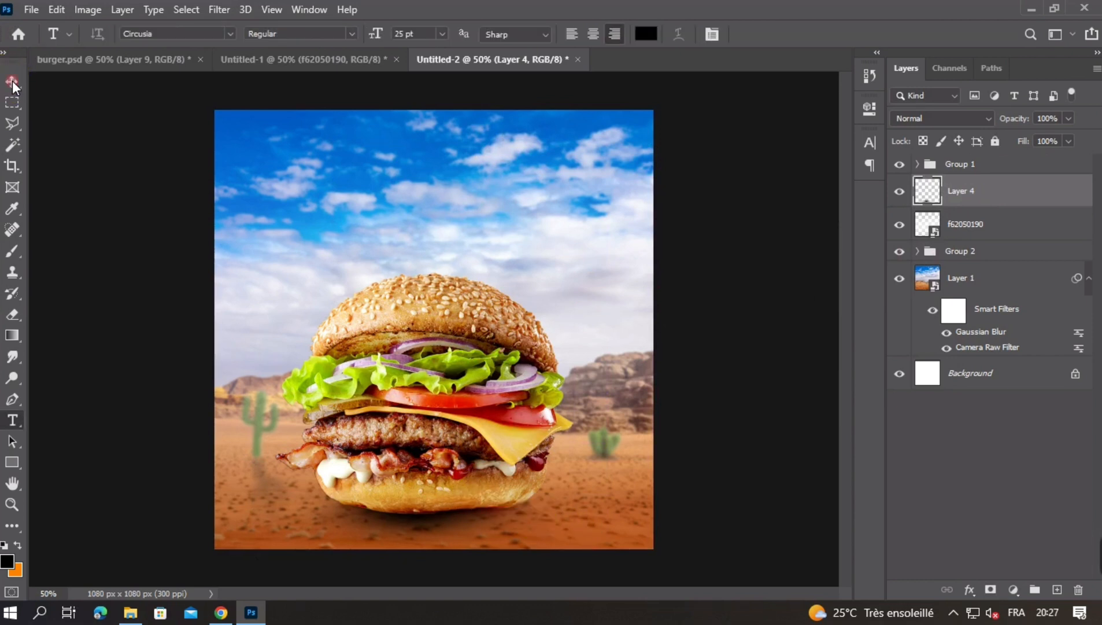
click(11, 82)
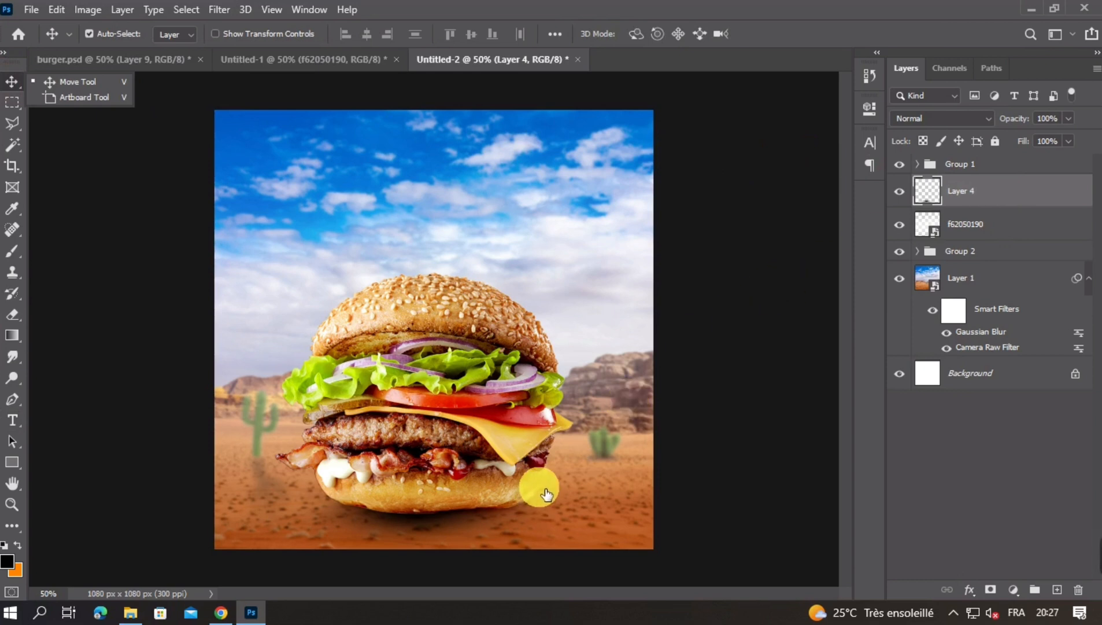
key(ctrl+t)
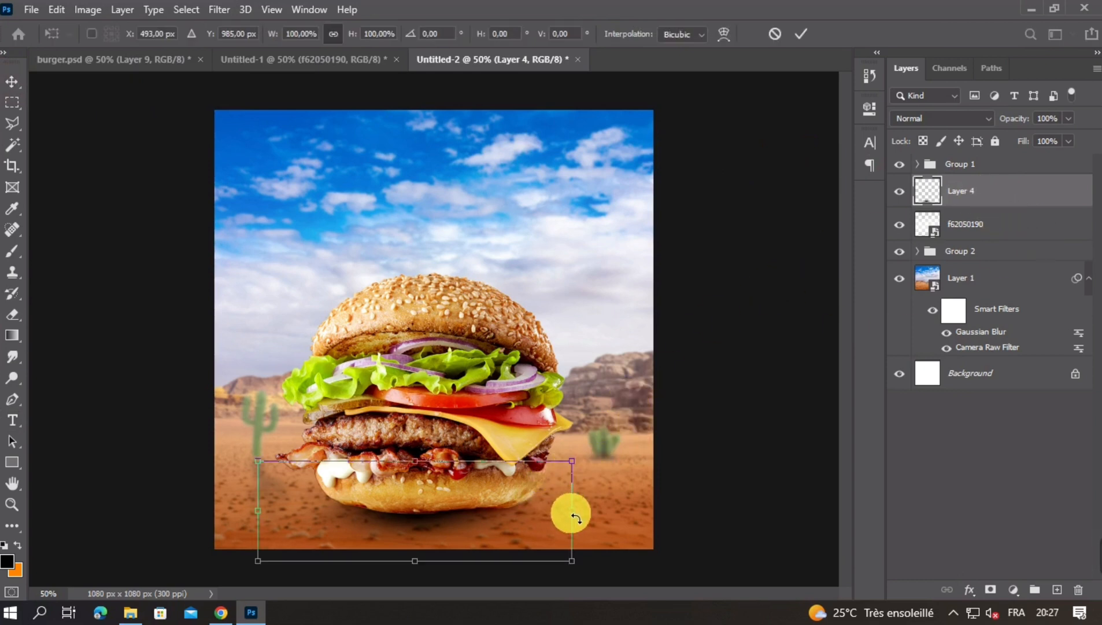
drag(584, 514, 594, 516)
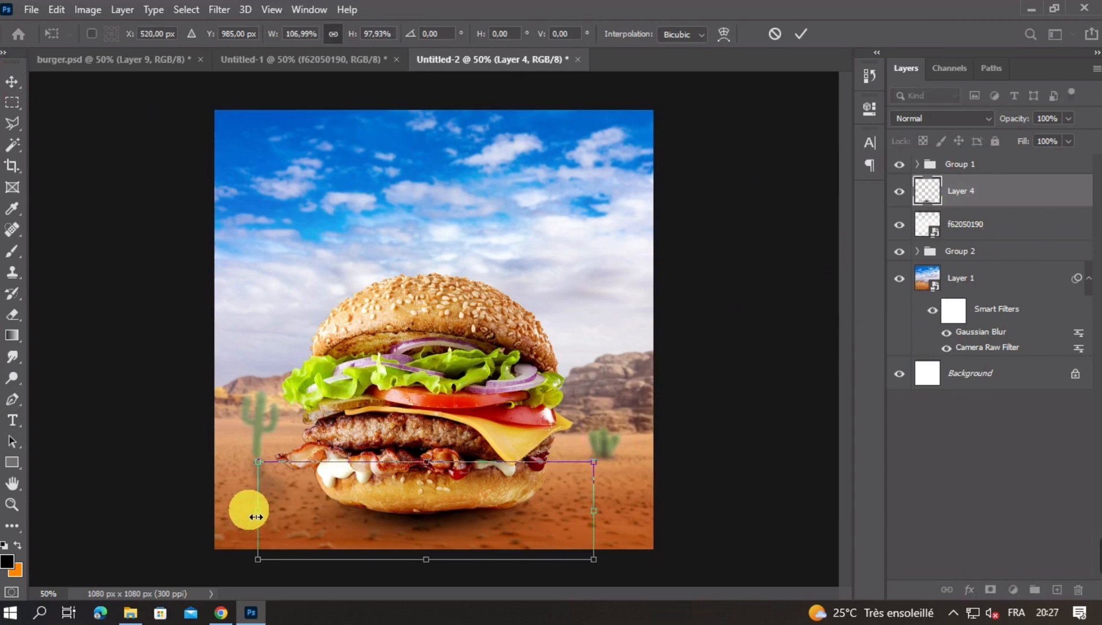
mouse_move(258, 518)
mouse_down()
mouse_move(226, 518)
mouse_move(237, 518)
mouse_up()
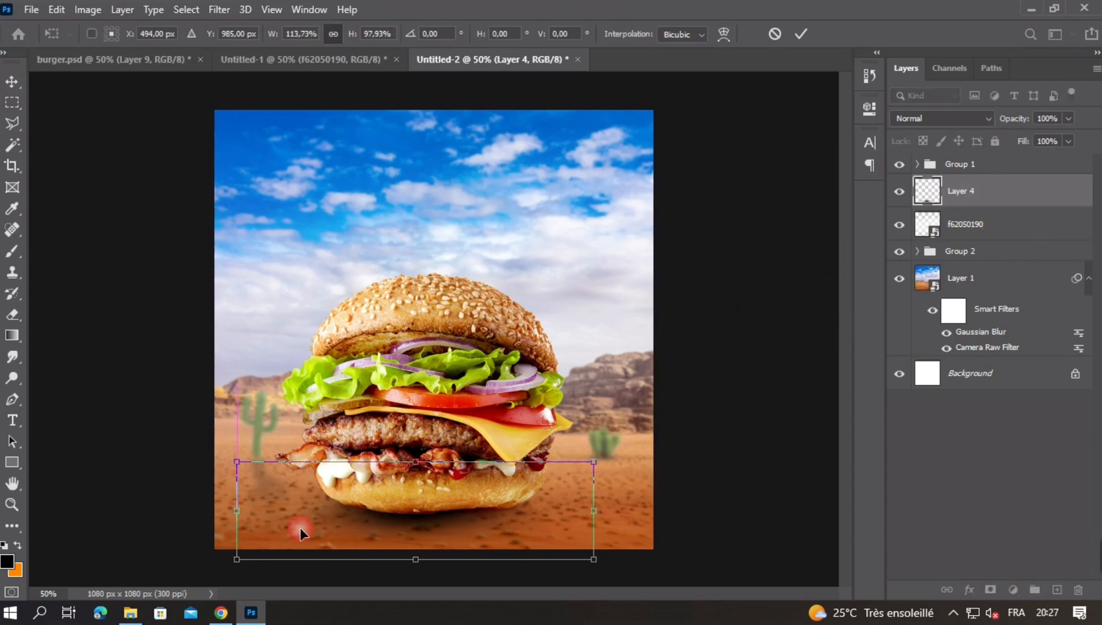
drag(403, 552, 431, 544)
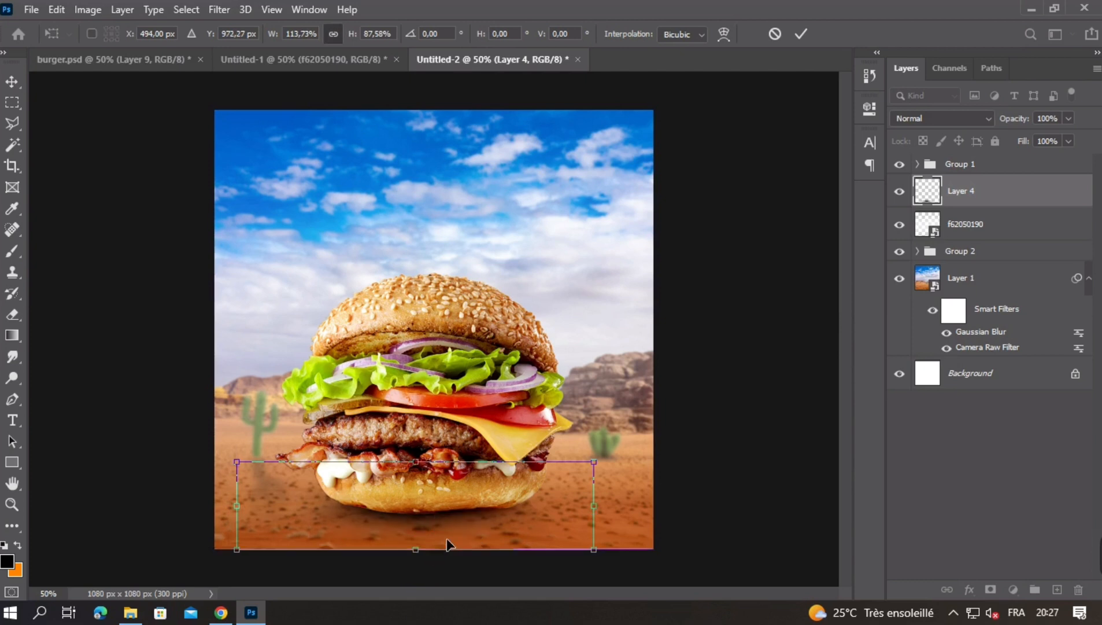
key(Return)
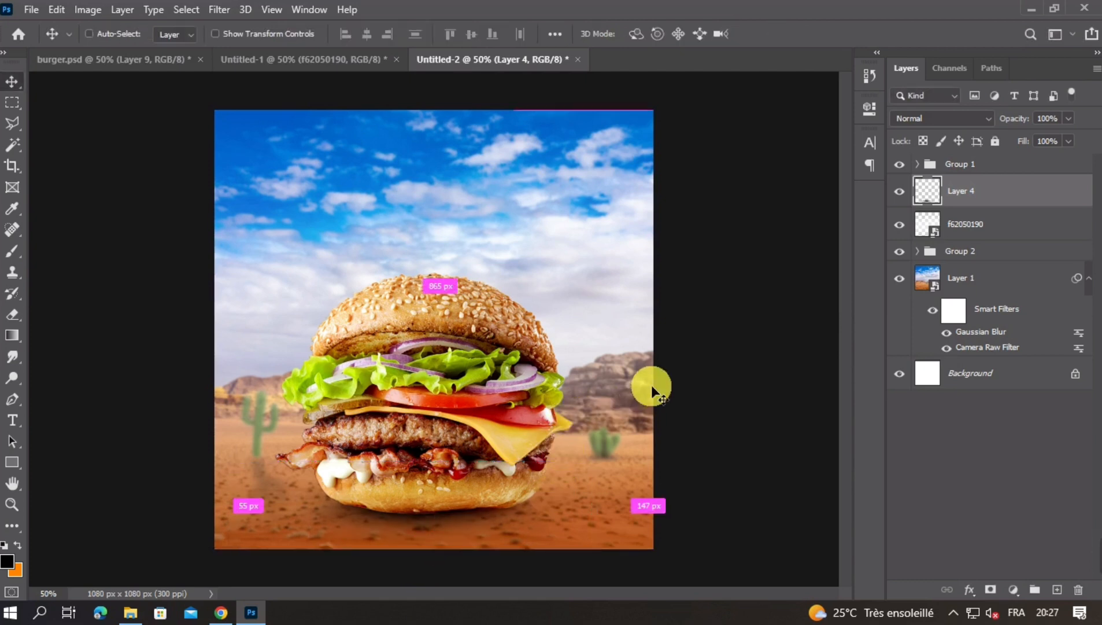
key(ctrl+minus)
key(ctrl+plus)
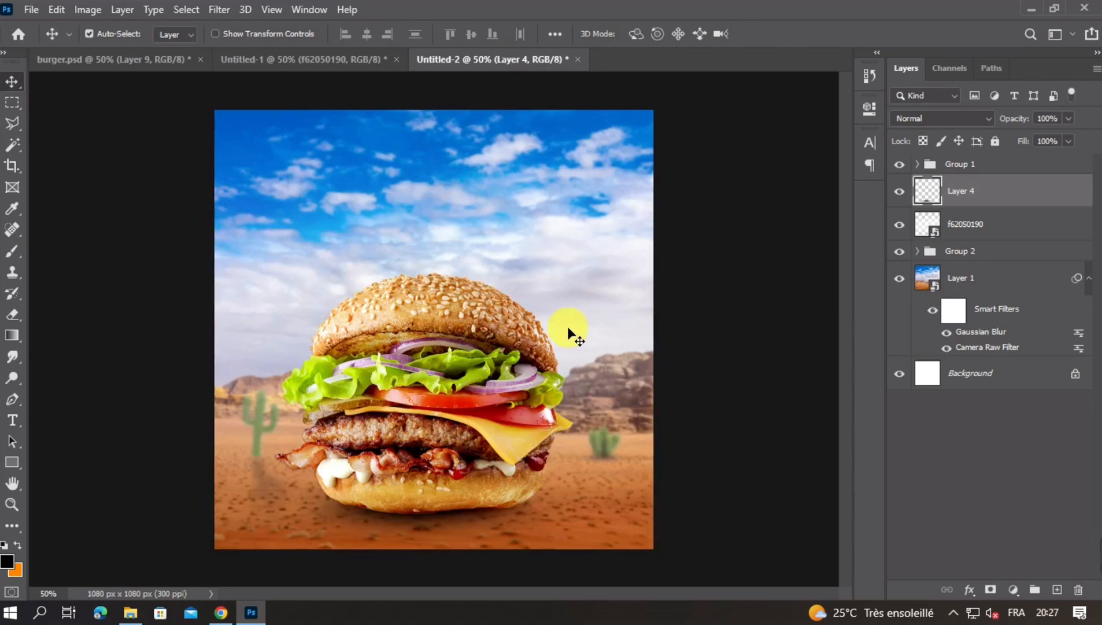
key(ctrl+minus)
key(ctrl+plus)
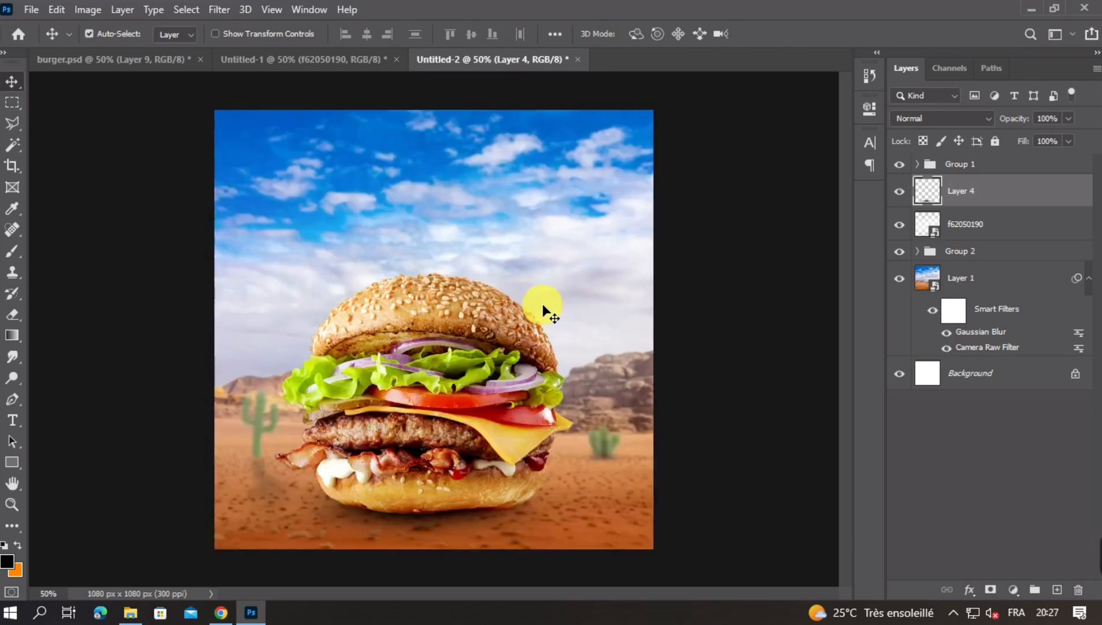
Add a new layer above f62050190 and set up a flattened soft round brush, 342 px in size, at 50% opacity
click(1007, 234)
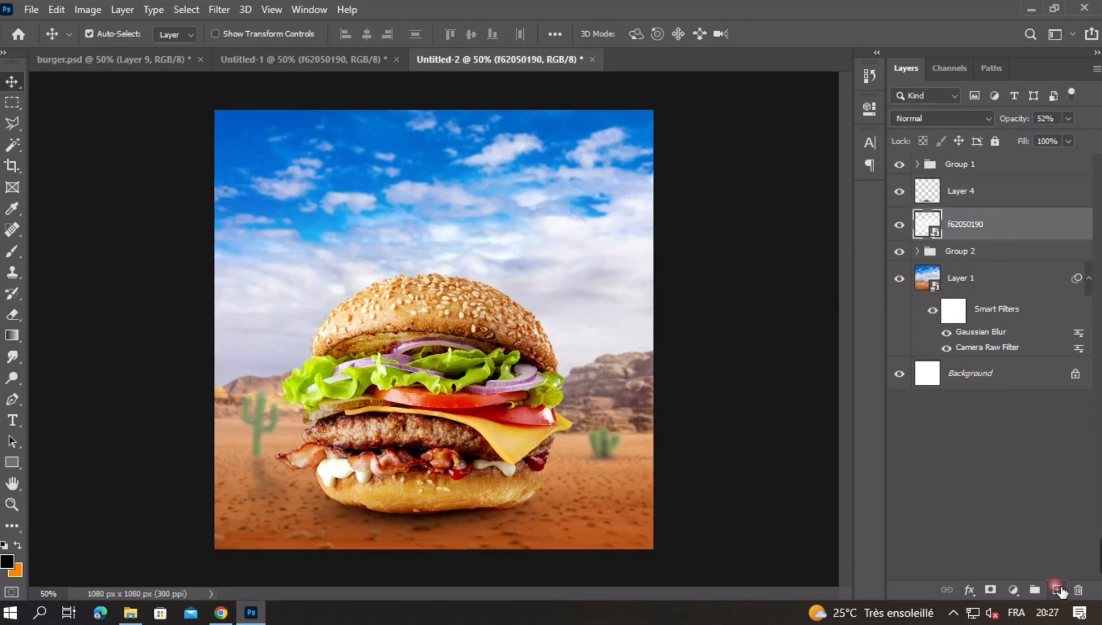
click(1058, 589)
click(18, 268)
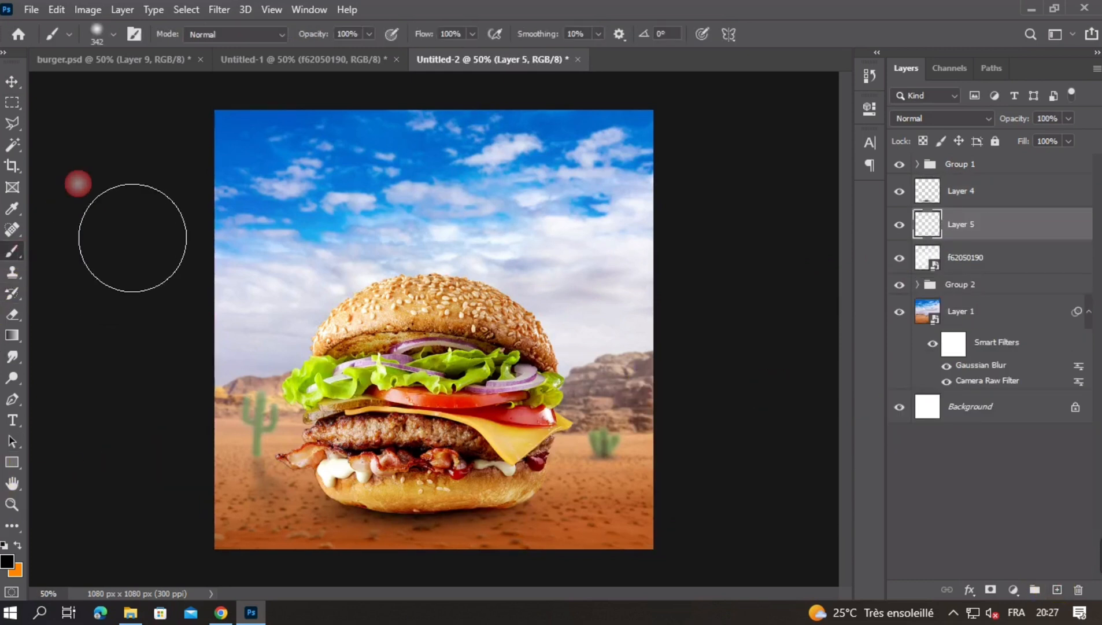
click(108, 40)
click(163, 151)
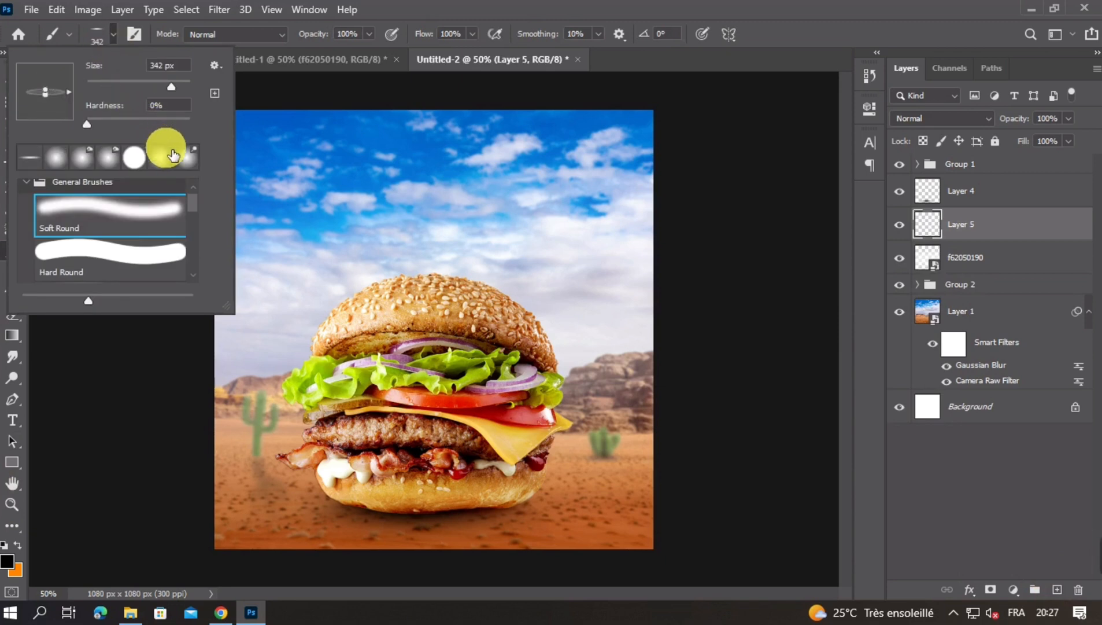
click(394, 86)
click(330, 41)
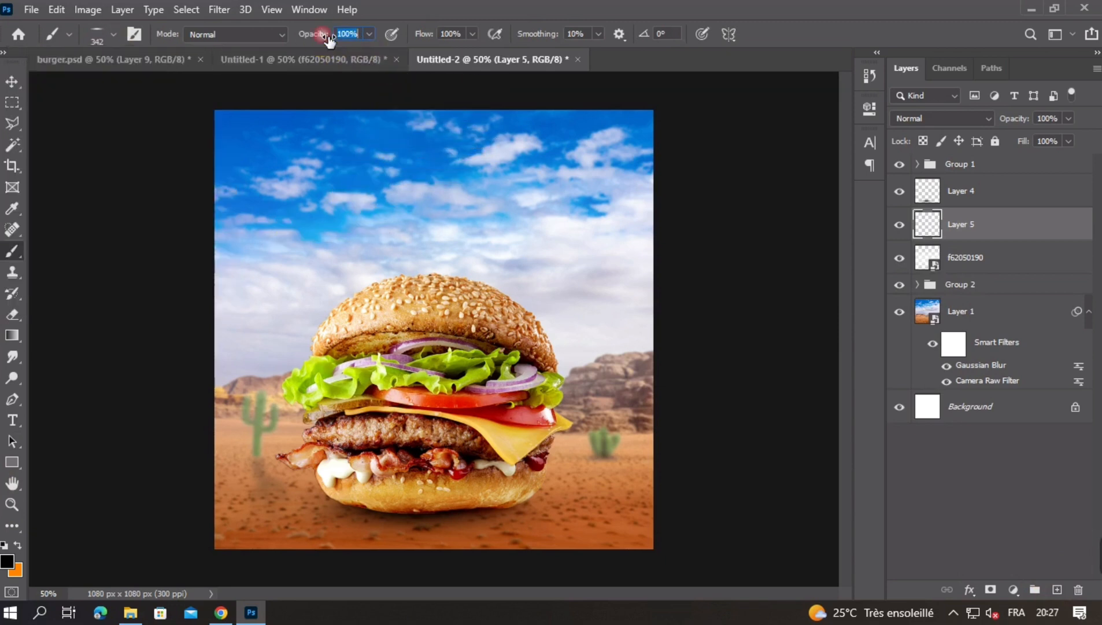
text(50)
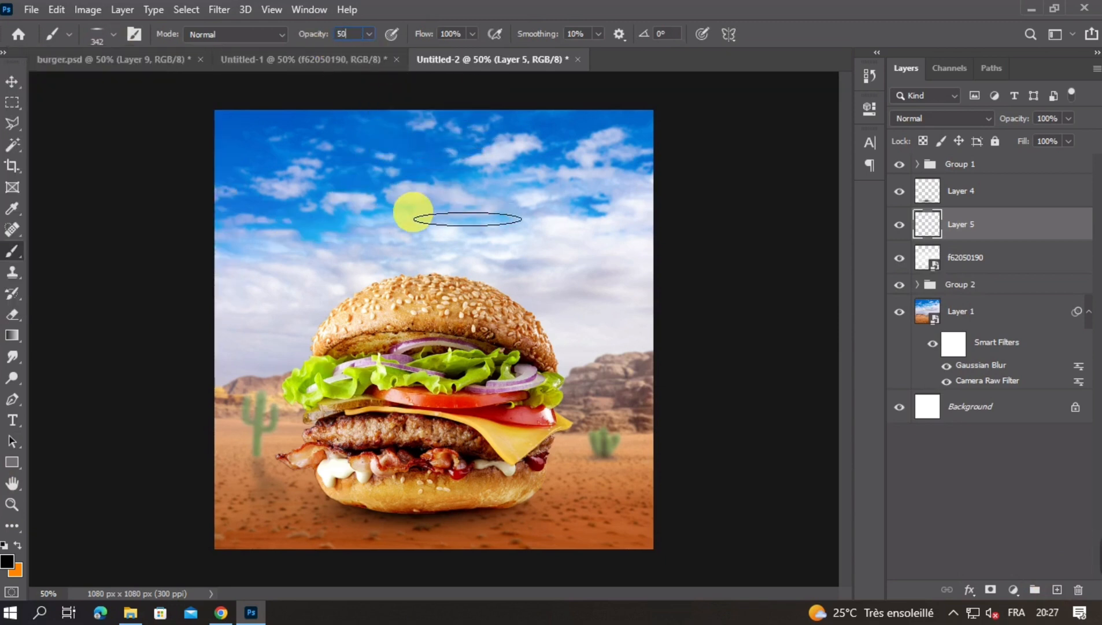
key(Return)
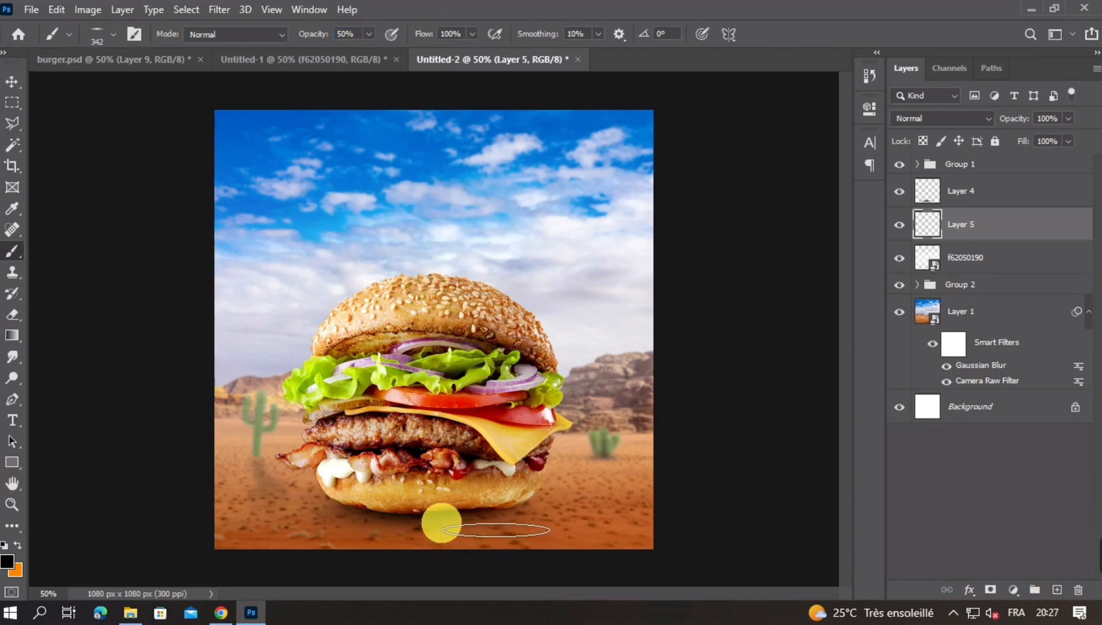
Paint soft black shadow along the ground beneath the burger on Layer 5, enlarging the flattened brush to 650 px
drag(419, 525, 443, 525)
click(399, 511)
drag(560, 597, 522, 602)
click(523, 602)
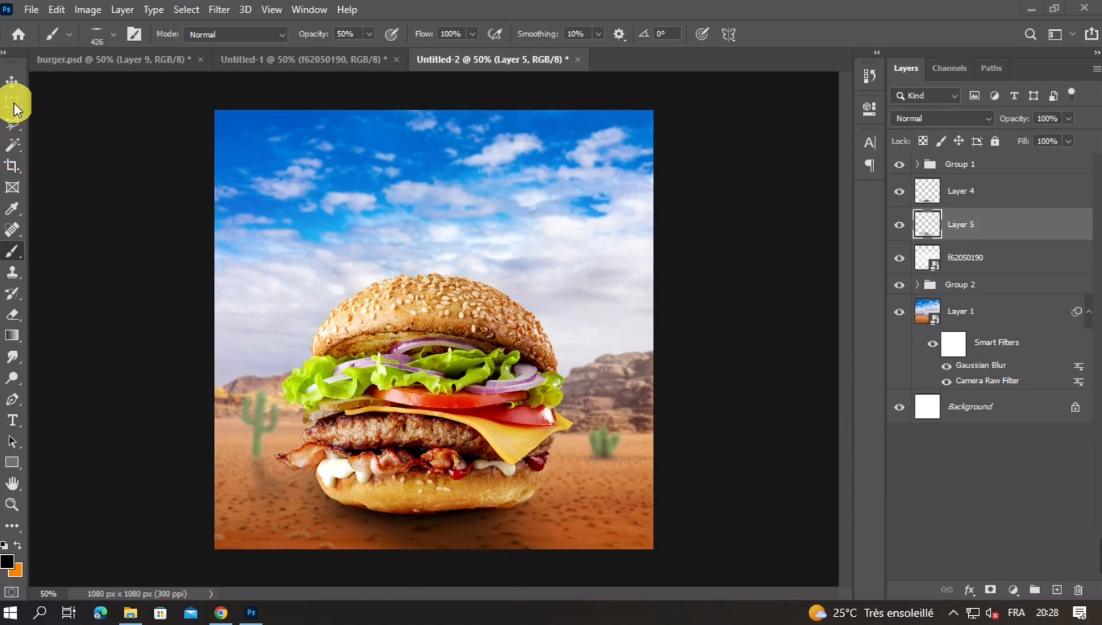
click(12, 82)
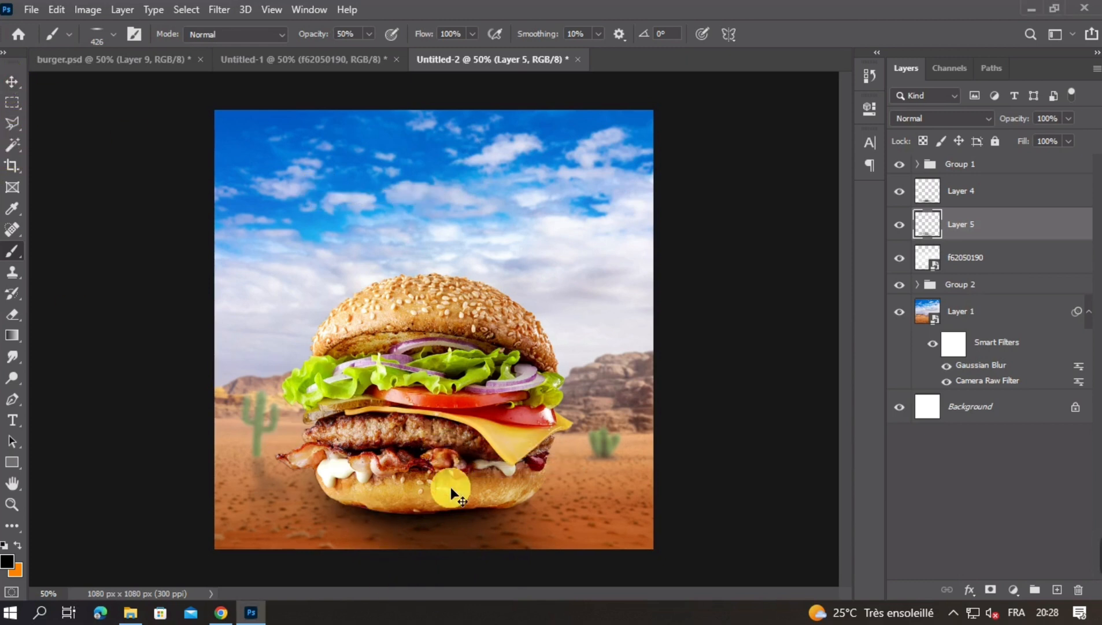
drag(442, 514, 483, 513)
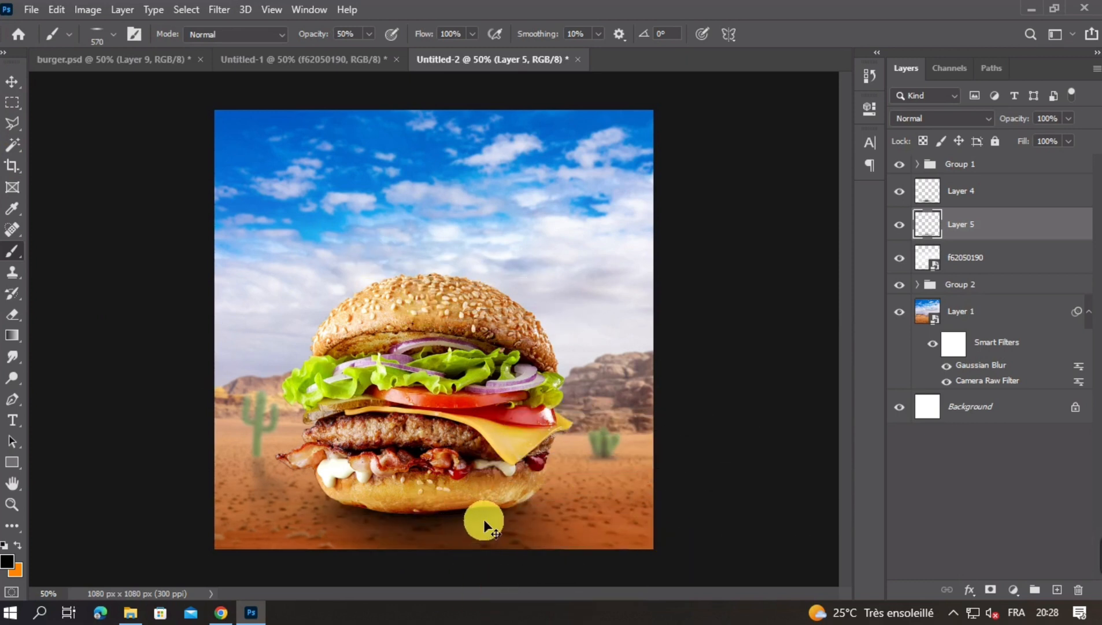
mouse_move(457, 521)
mouse_down()
mouse_move(511, 597)
mouse_move(549, 581)
mouse_up()
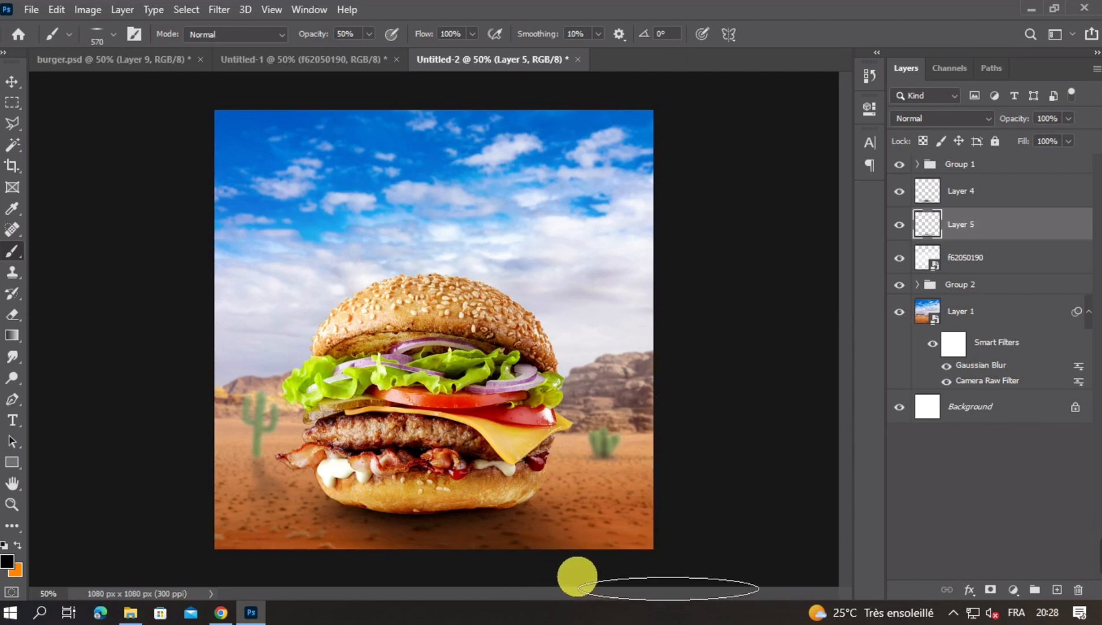
alt+right_click(435, 516)
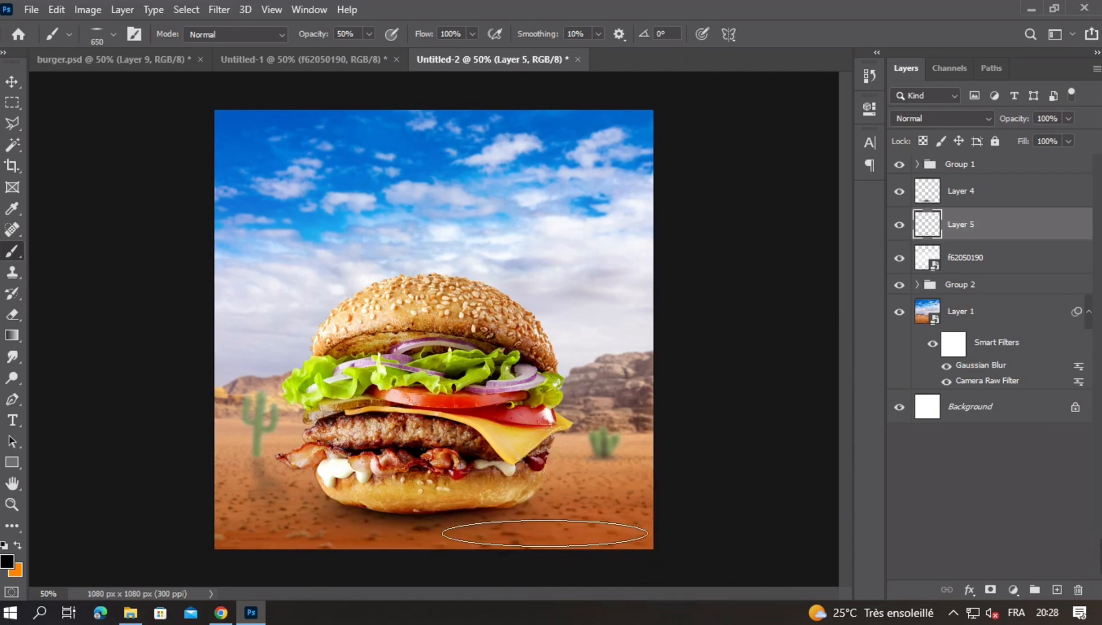
drag(545, 533, 544, 598)
key(ctrl+minus)
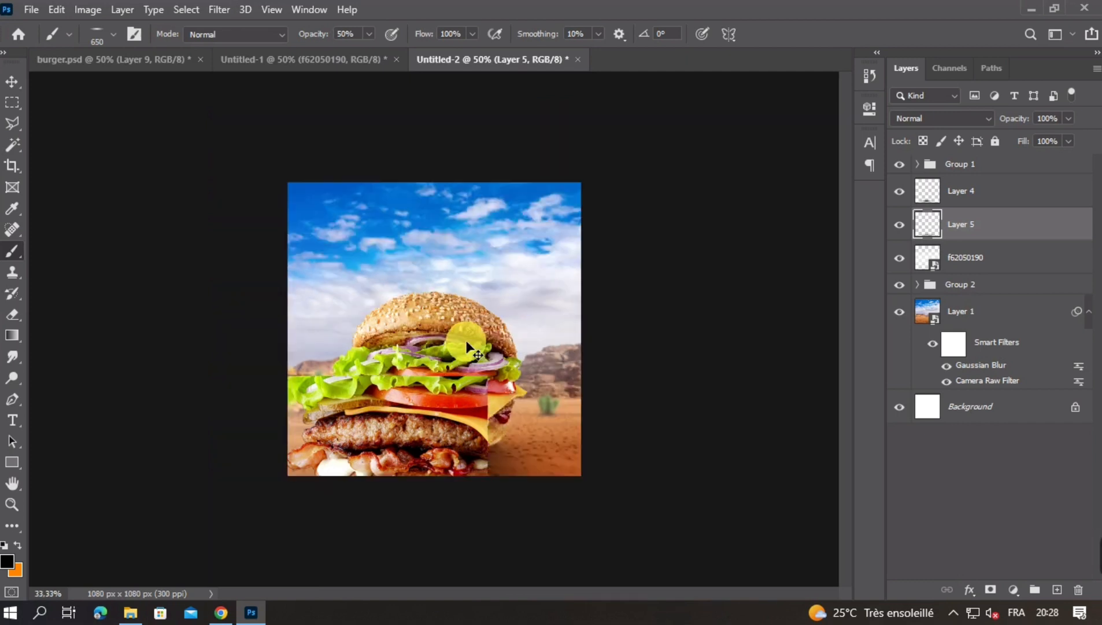
key(ctrl+plus)
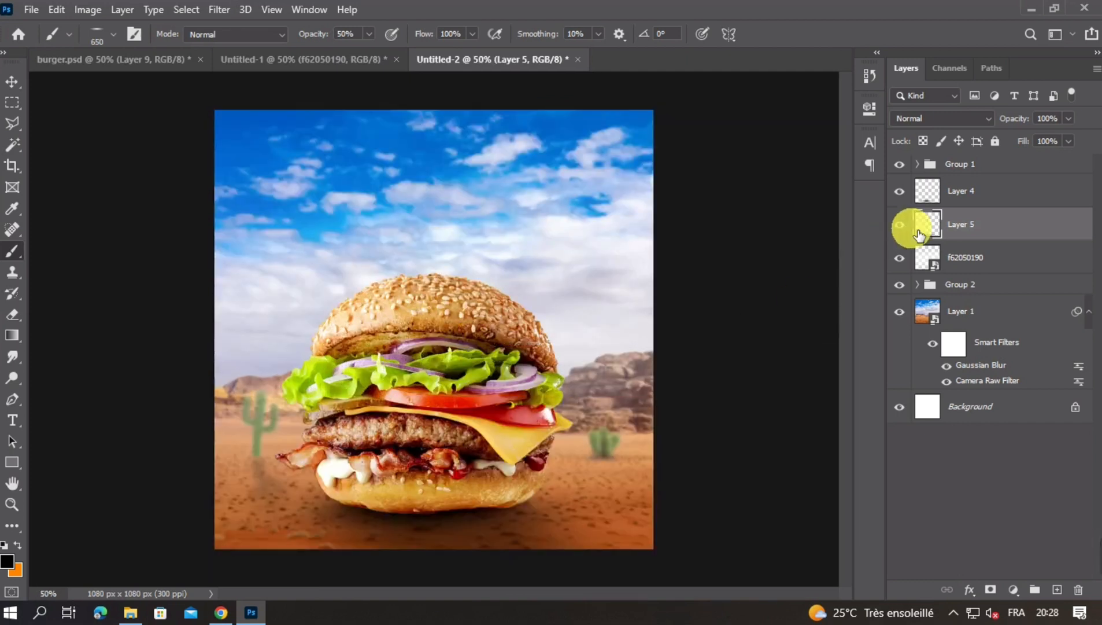
Move the painted shadow layer, Layer 5, directly above Layer 4 and clear the layer selection
drag(920, 234, 978, 185)
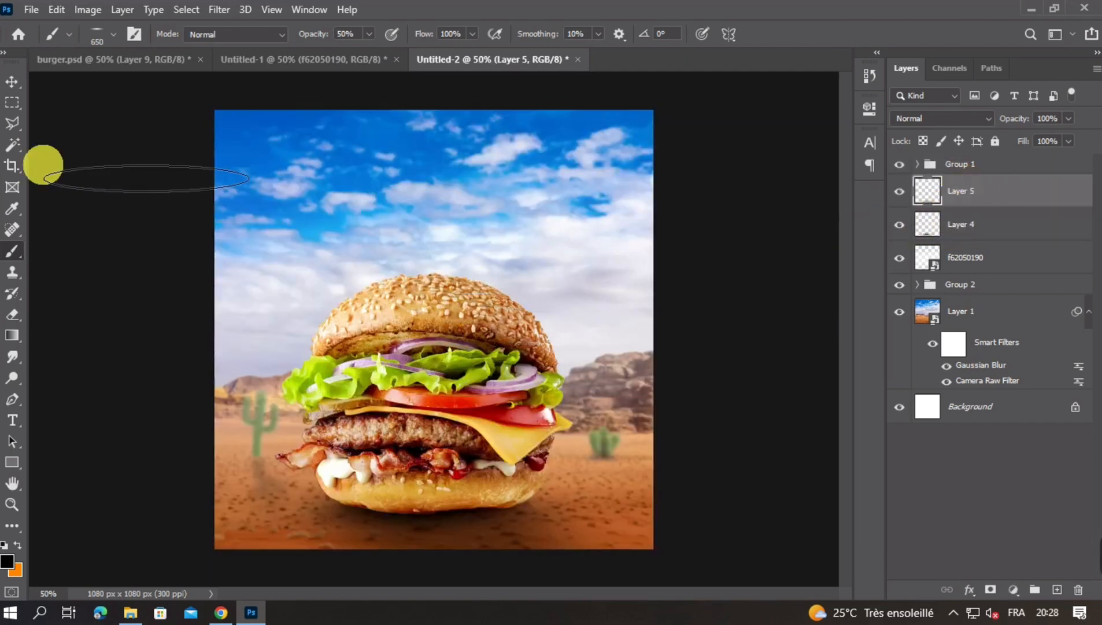
click(10, 76)
click(126, 242)
key(ctrl+minus)
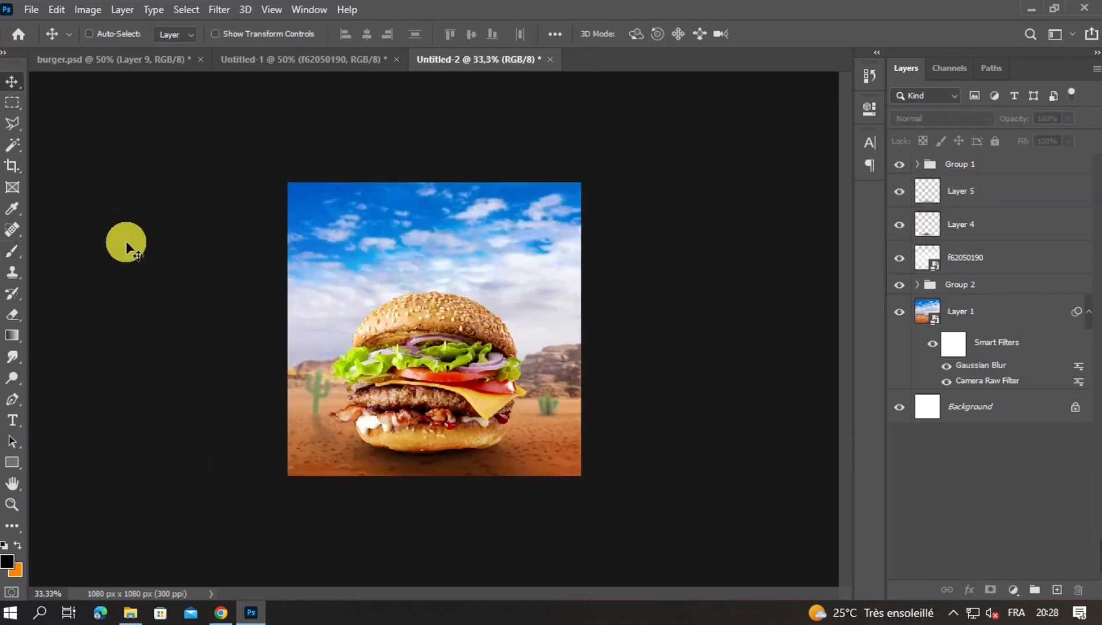
key(ctrl+plus)
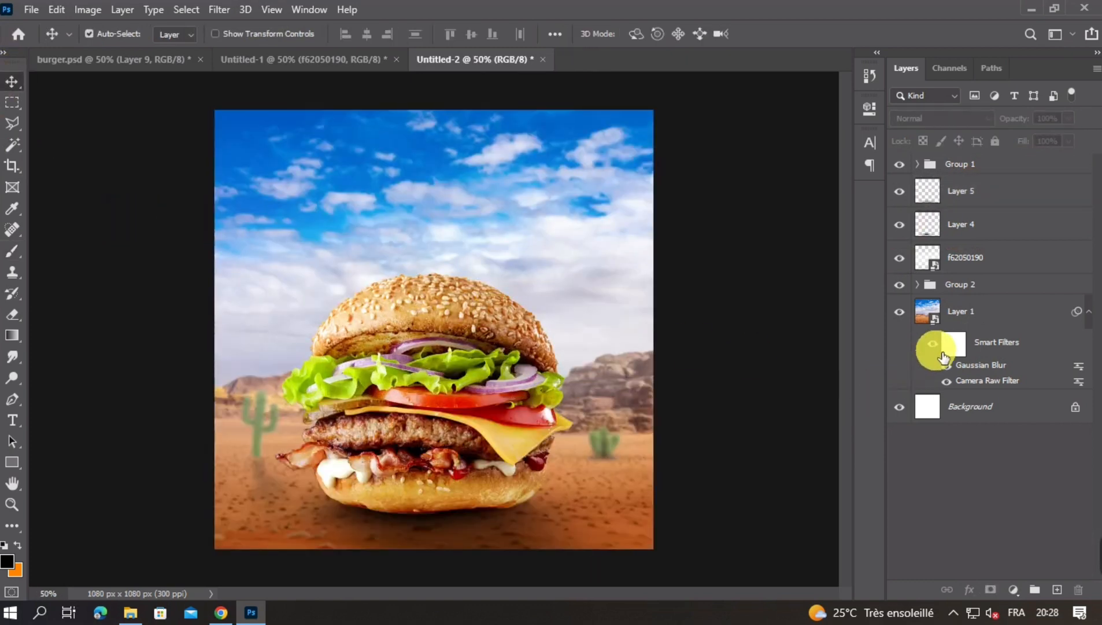
Move Layer 5 above Group 1, to the very front of the layer stack
click(901, 226)
click(936, 230)
drag(990, 254, 1006, 164)
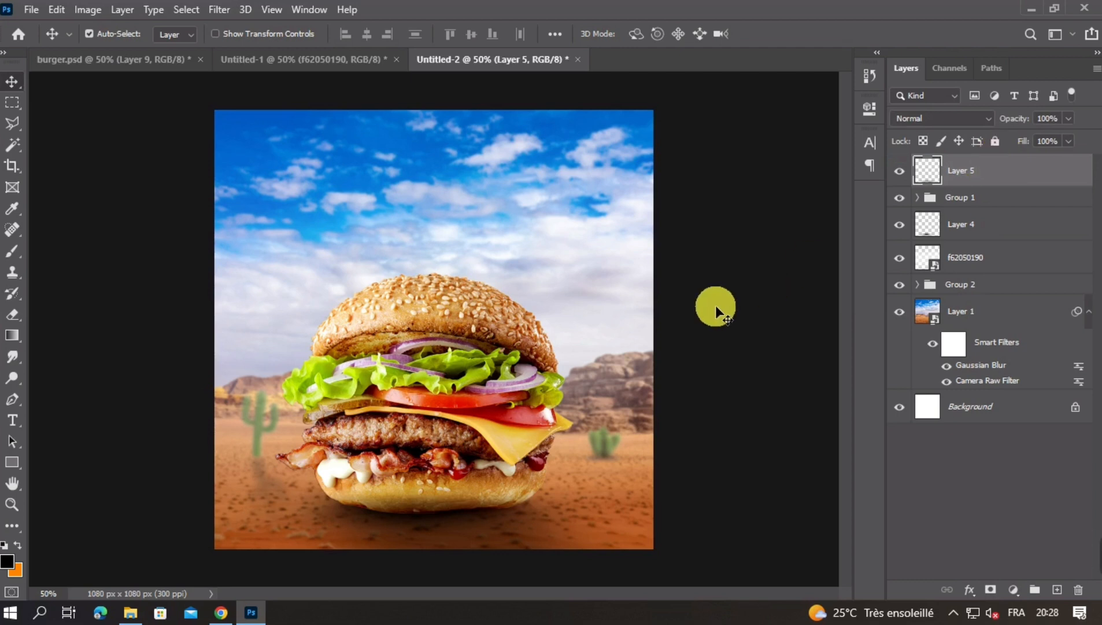
Squash the painted shadow on Layer 4 vertically to about 79.5% of its height, keeping its full width
key(ctrl+minus)
key(ctrl+plus)
click(981, 224)
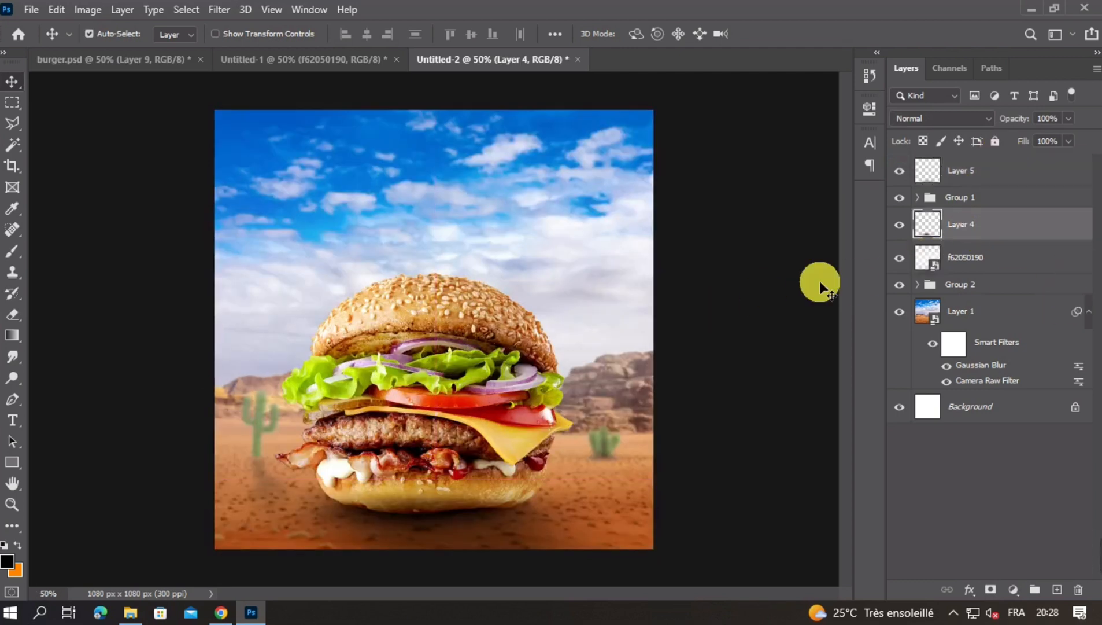
key(ctrl+t)
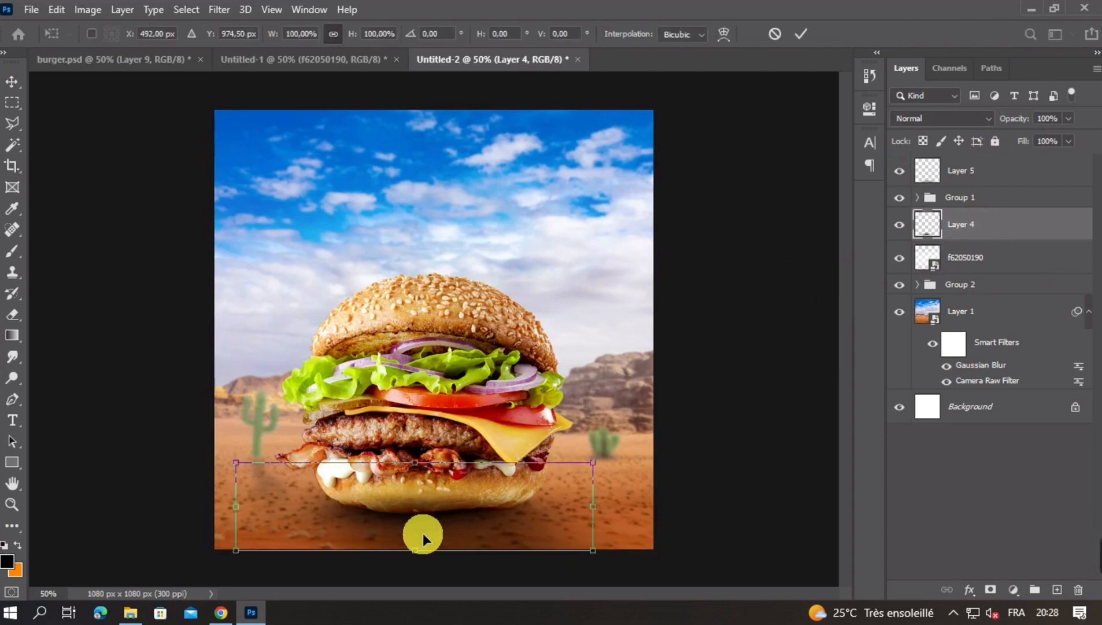
drag(427, 562, 427, 553)
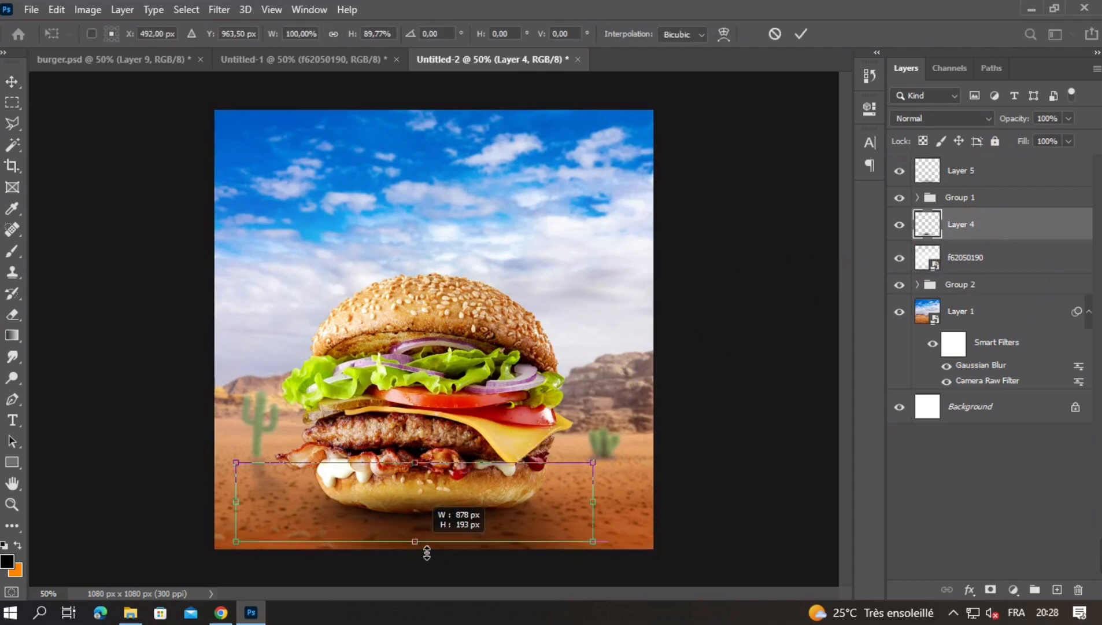
drag(415, 462, 416, 472)
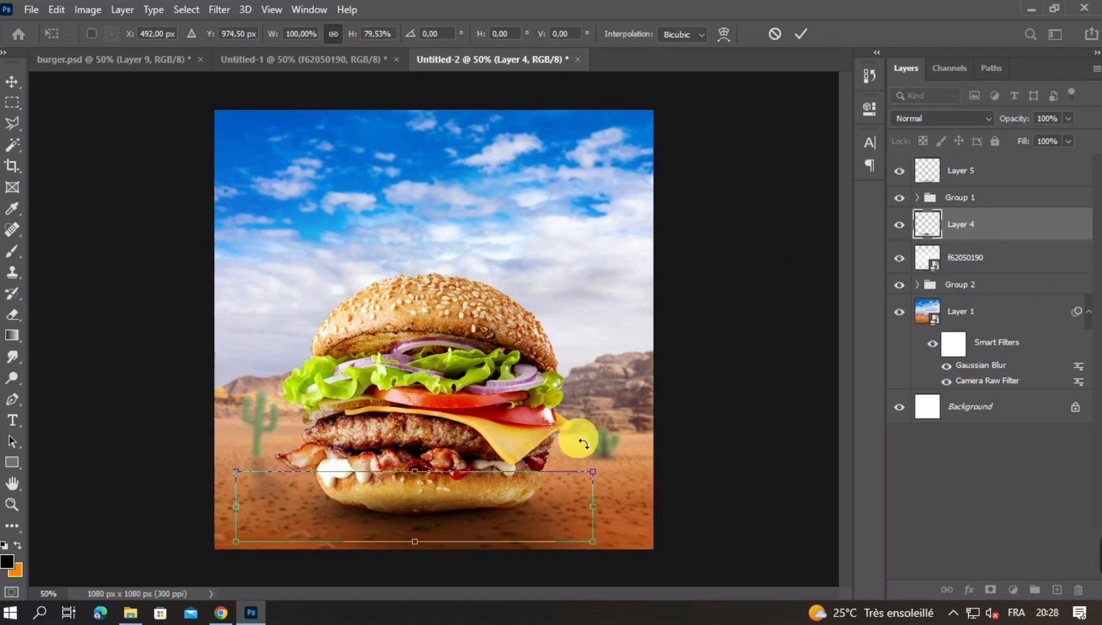
key(Return)
key(ctrl+minus)
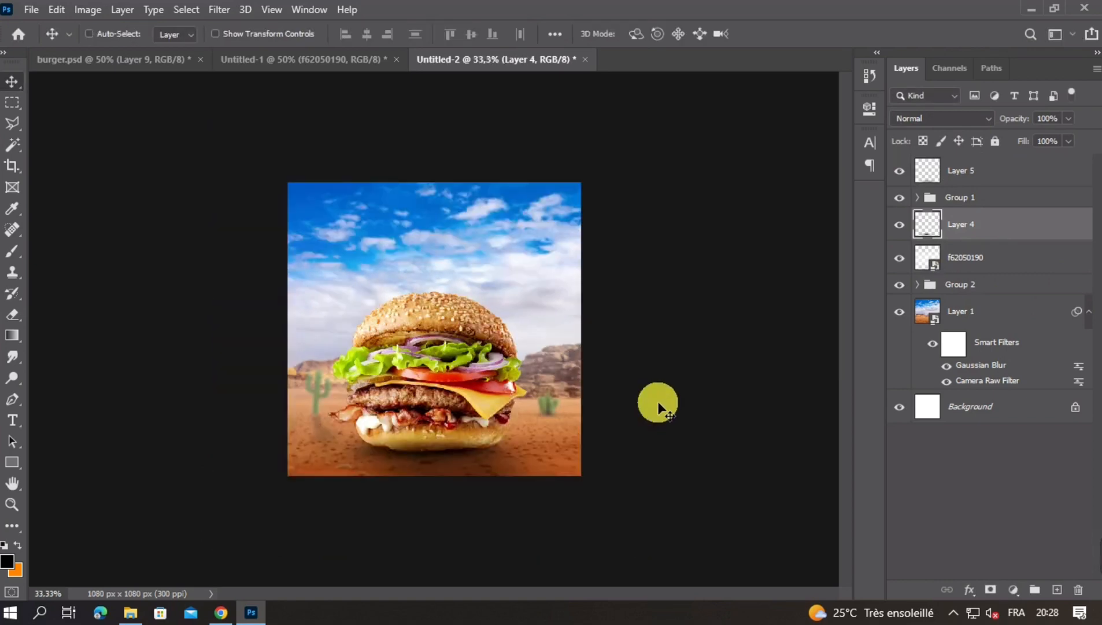
key(ctrl+plus)
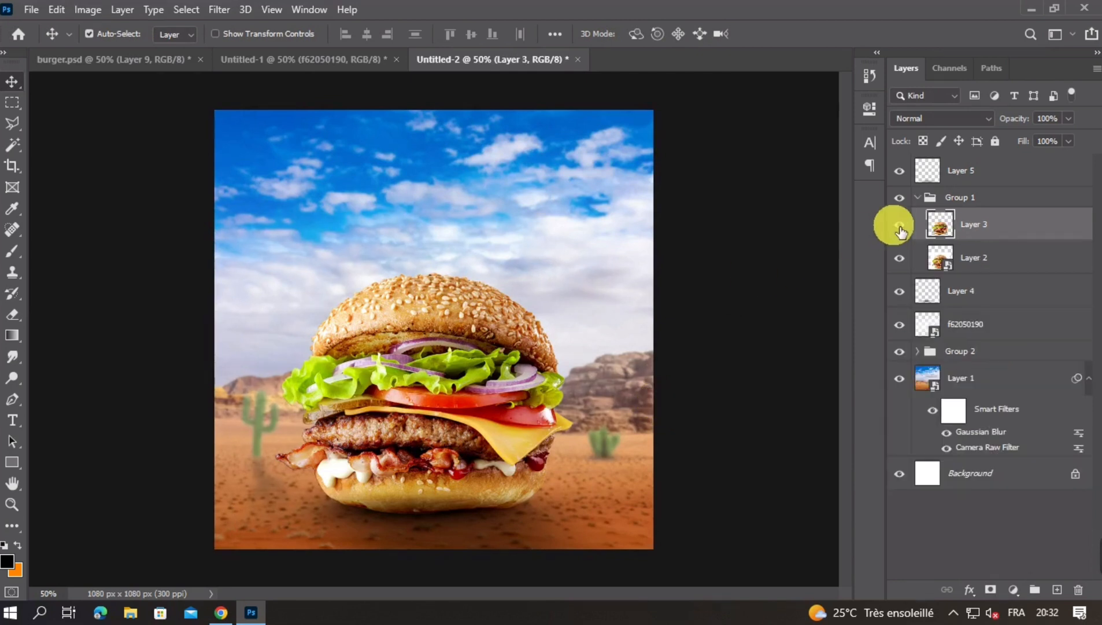
Add a Levels adjustment clipped to Layer 3 and lower its white output level to 48
click(899, 225)
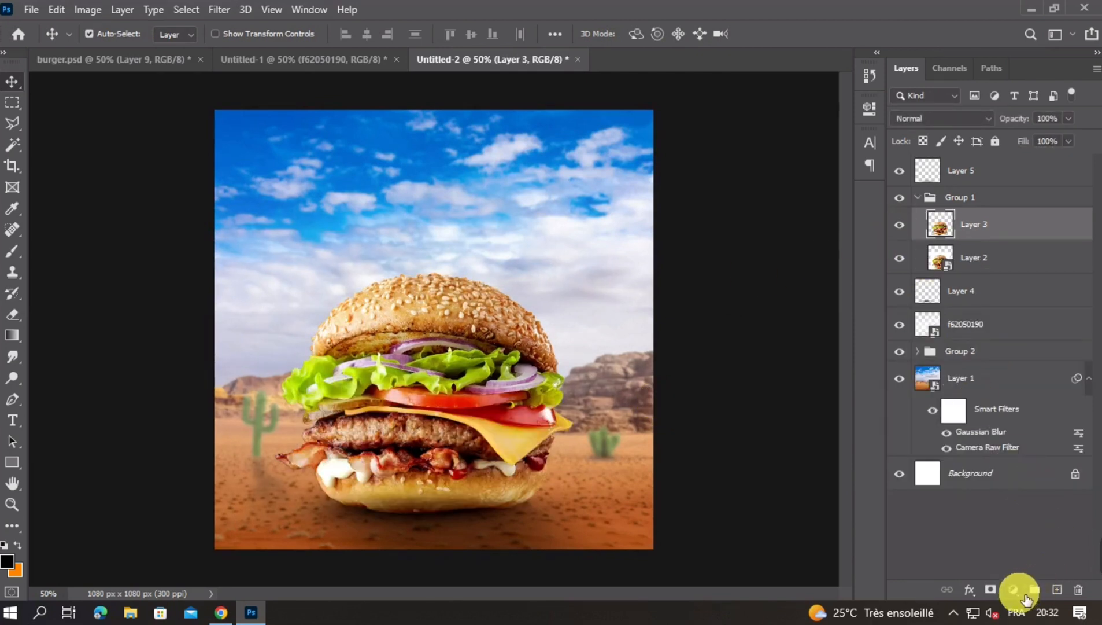
click(1013, 590)
click(1001, 372)
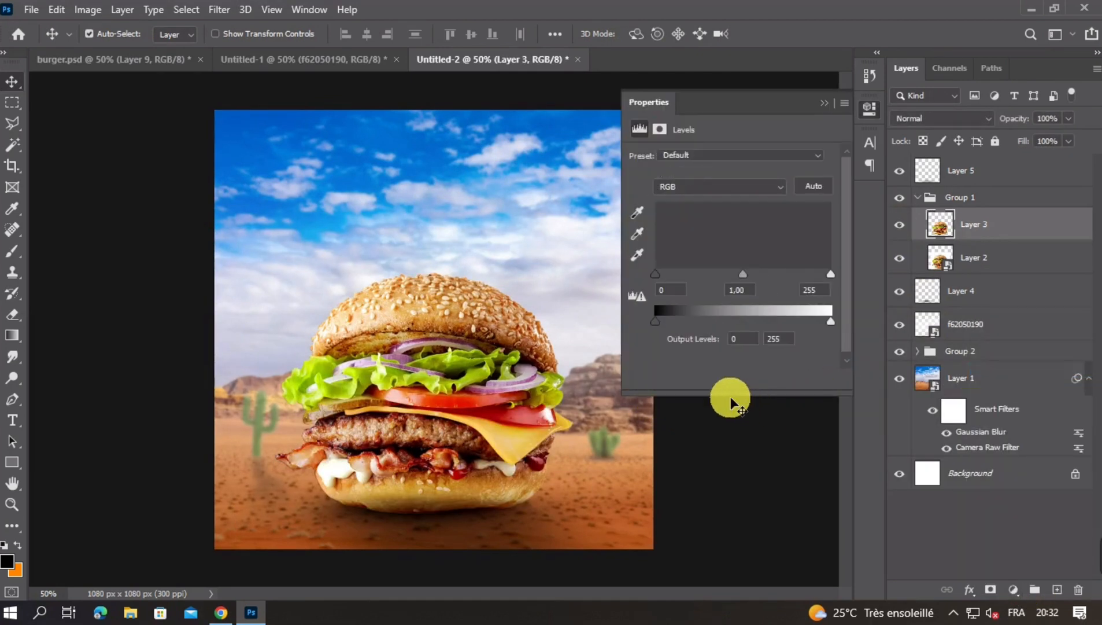
click(730, 380)
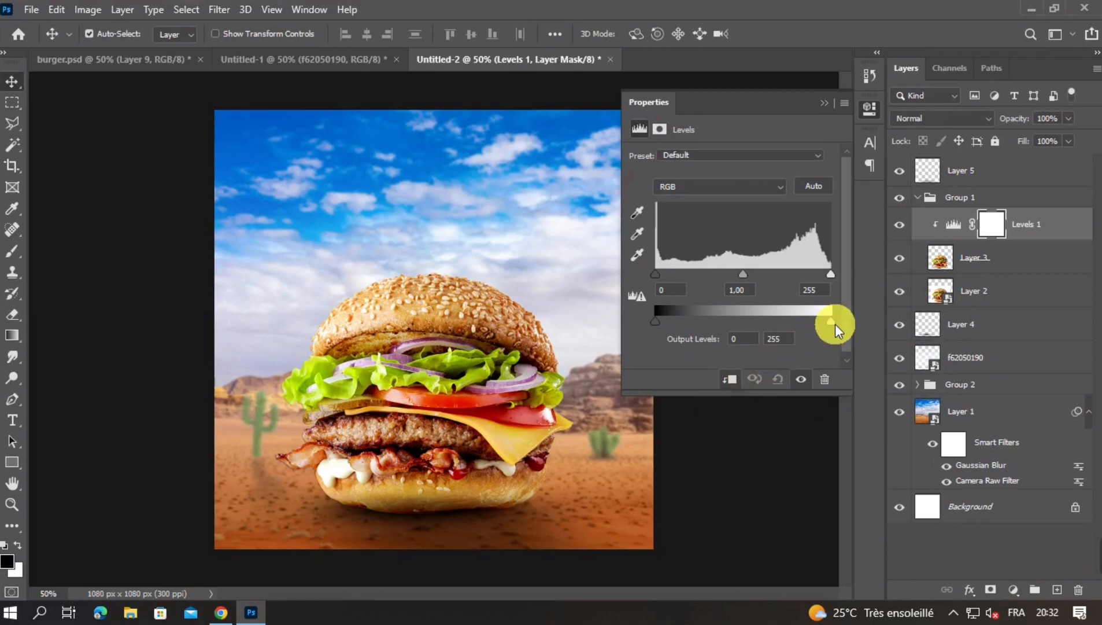
drag(833, 323, 688, 325)
click(815, 200)
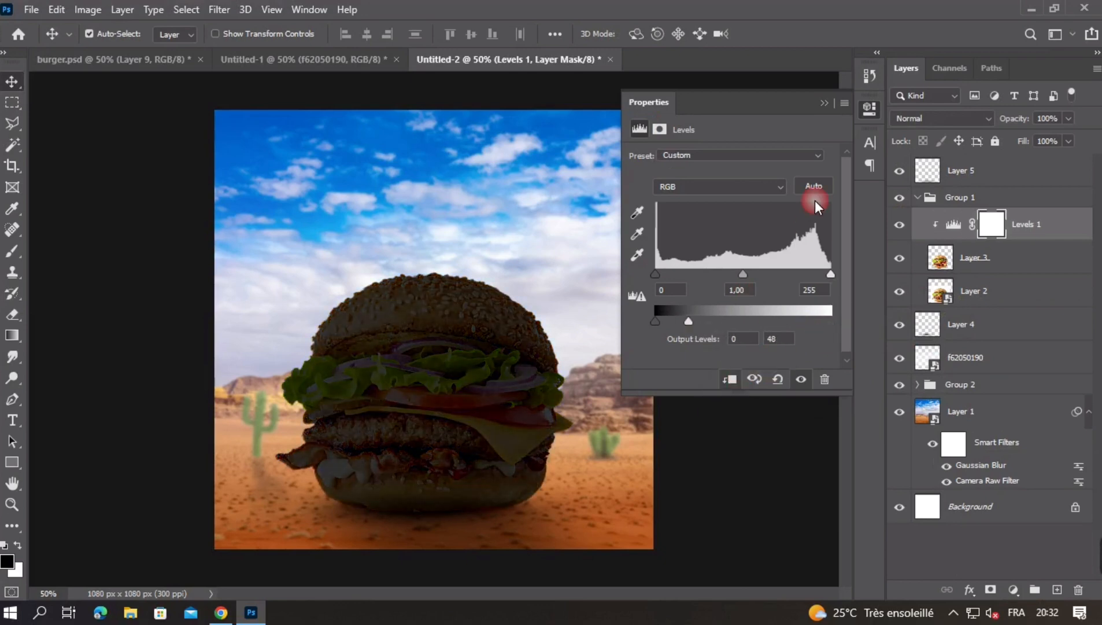
click(827, 104)
Invert the Levels 1 mask to black and set up a Soft Round brush, 170 px in size, at 50% opacity
key(ctrl+i)
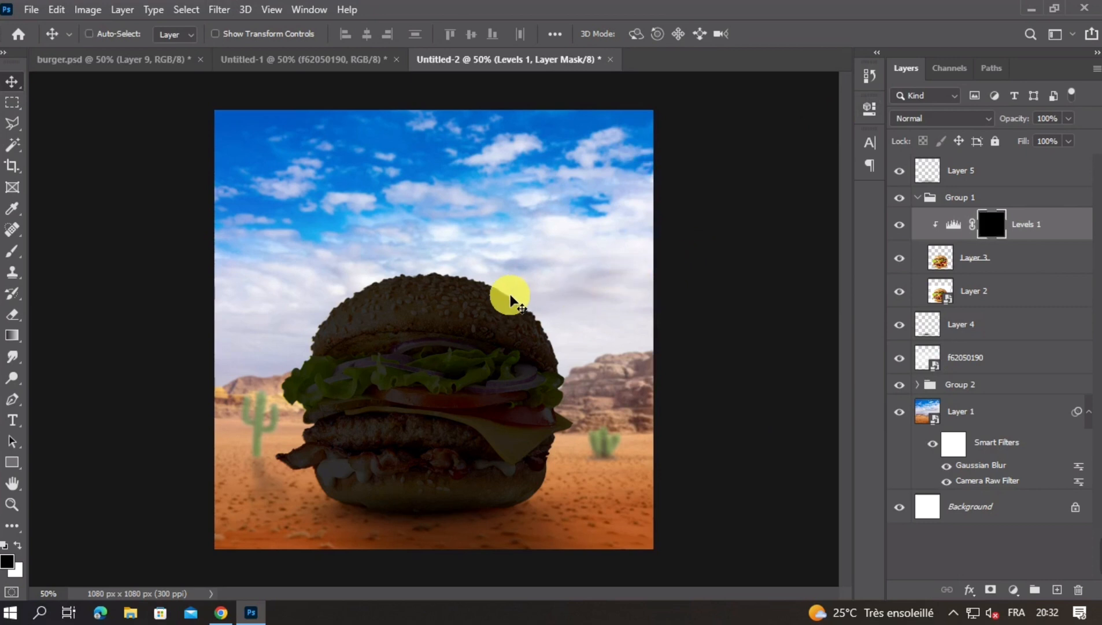
click(12, 255)
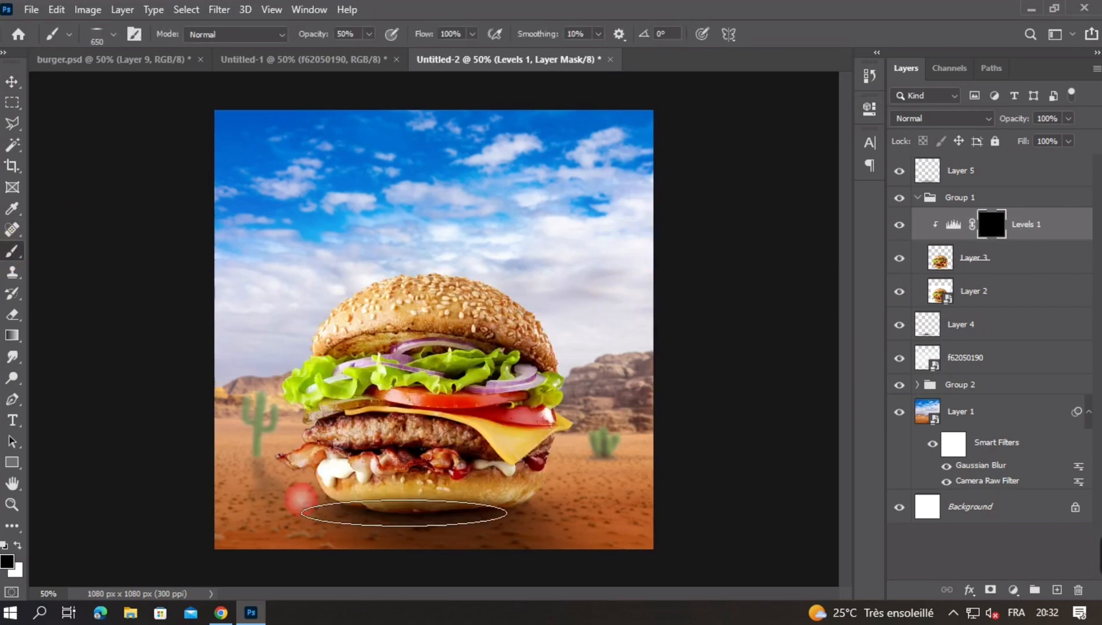
click(97, 32)
click(62, 159)
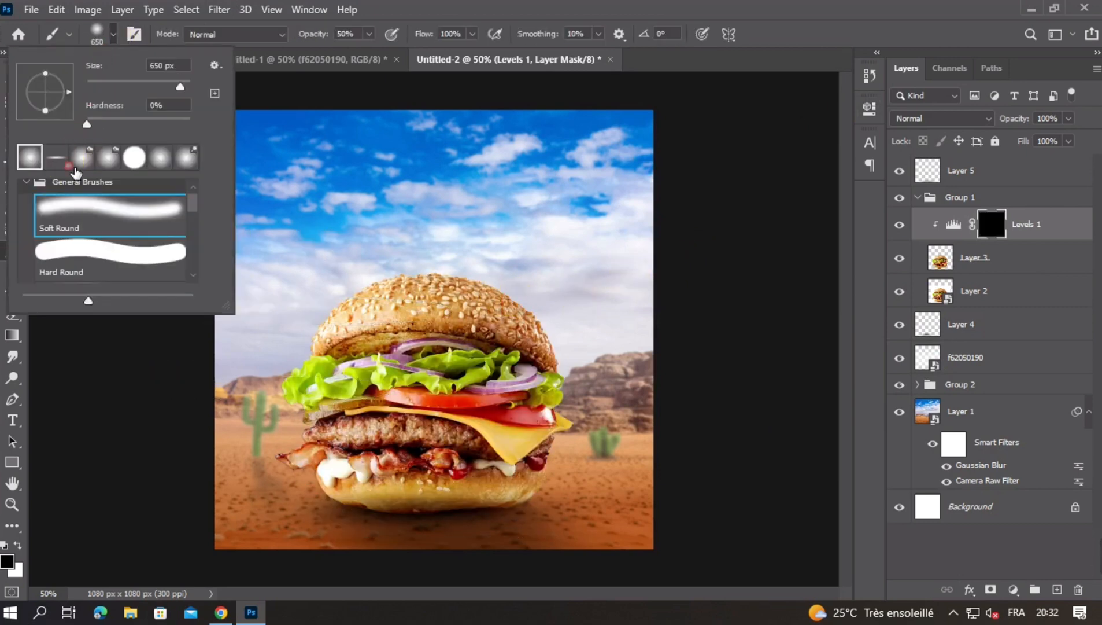
click(394, 443)
drag(450, 467, 351, 479)
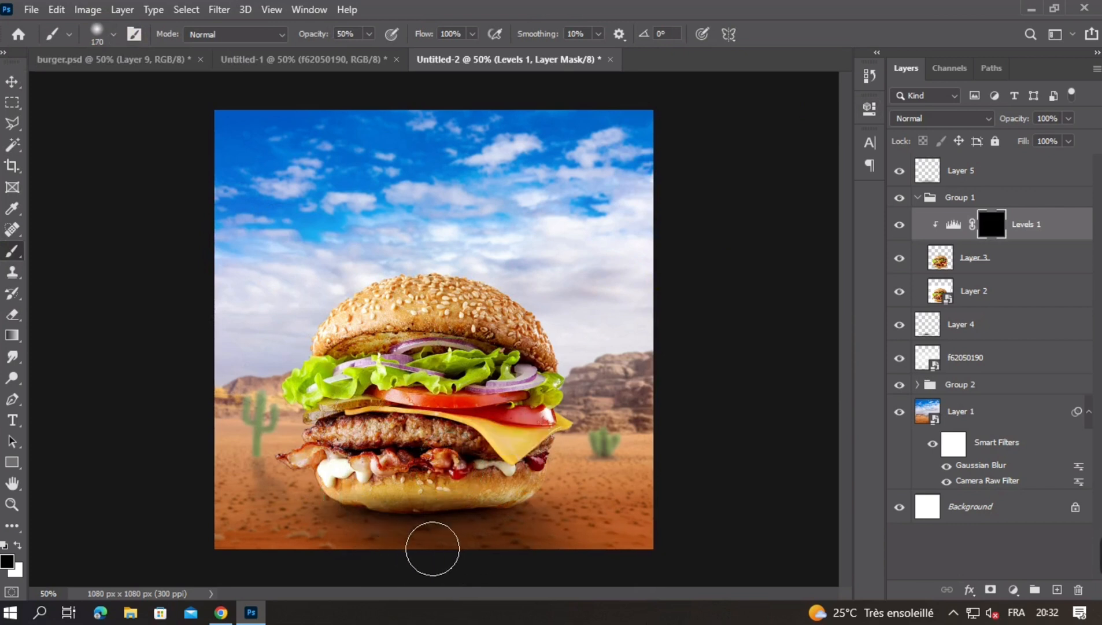
Paint white on the Levels 1 mask along the underside of the bottom bun to darken it, reducing the brush to 11 px for the edge
key(x)
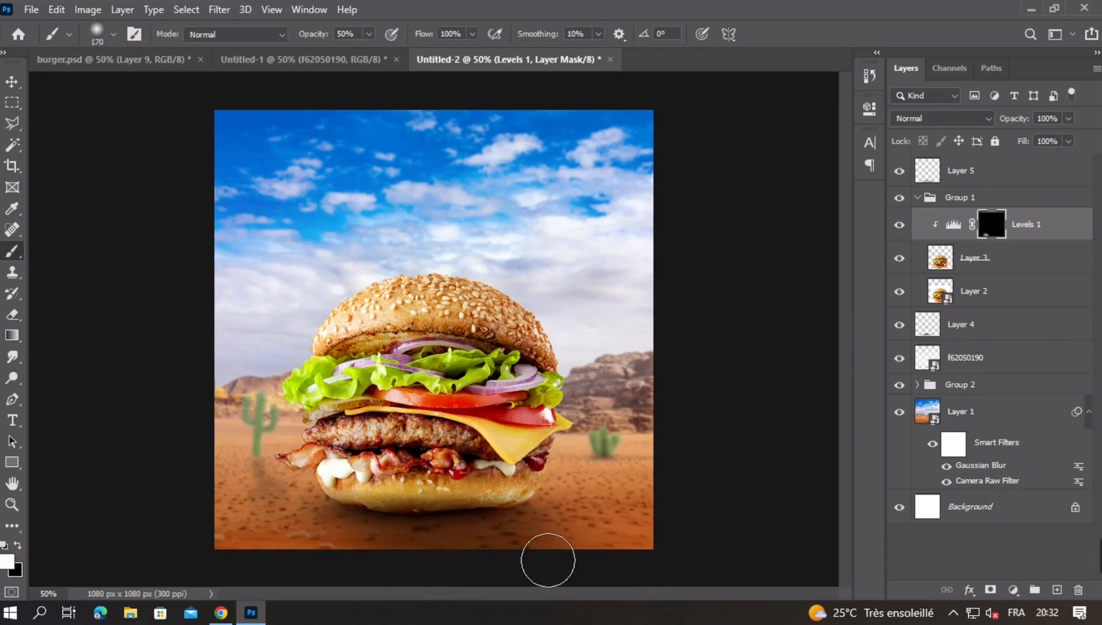
mouse_move(544, 520)
mouse_down()
mouse_move(533, 531)
mouse_move(442, 492)
mouse_up()
scroll(409, 520, up, 3)
scroll(434, 484, up, 3)
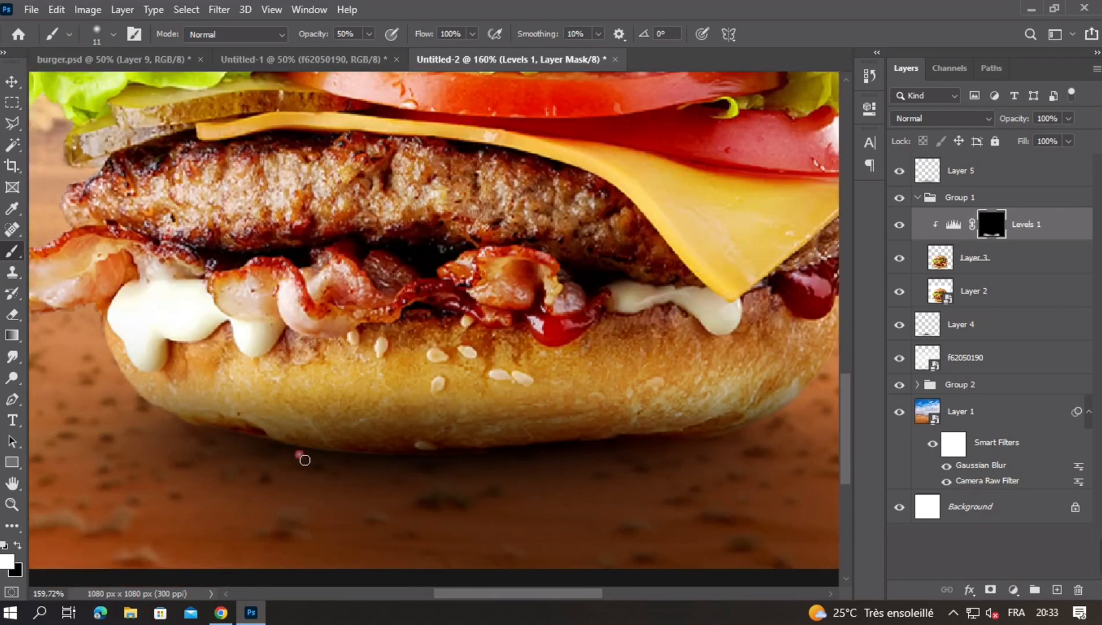
scroll(434, 470, down, 5)
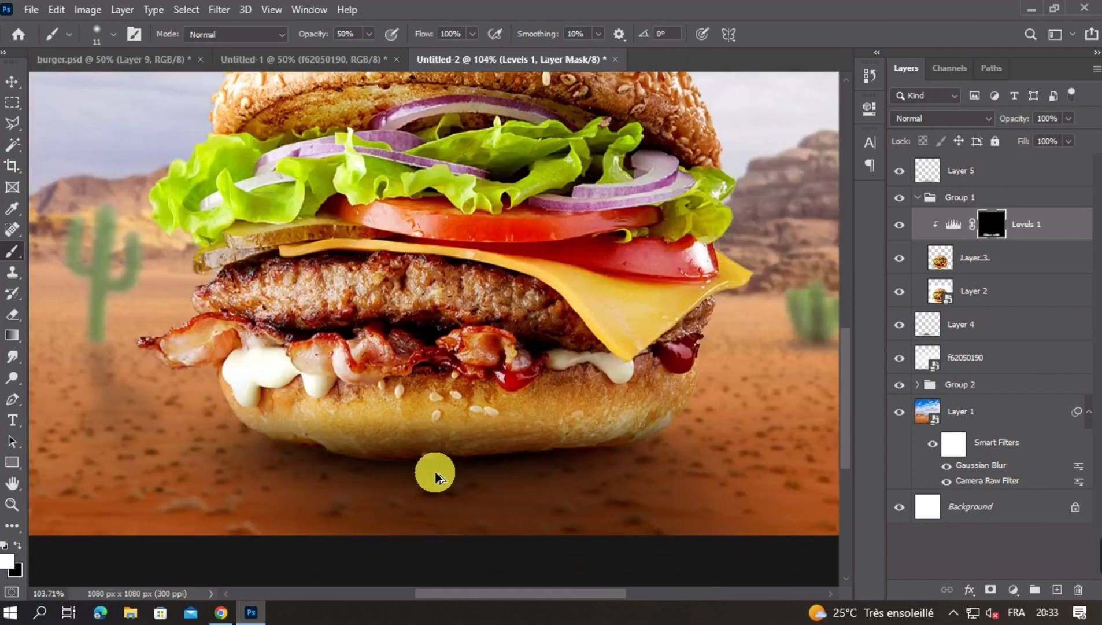
scroll(453, 450, up, 2)
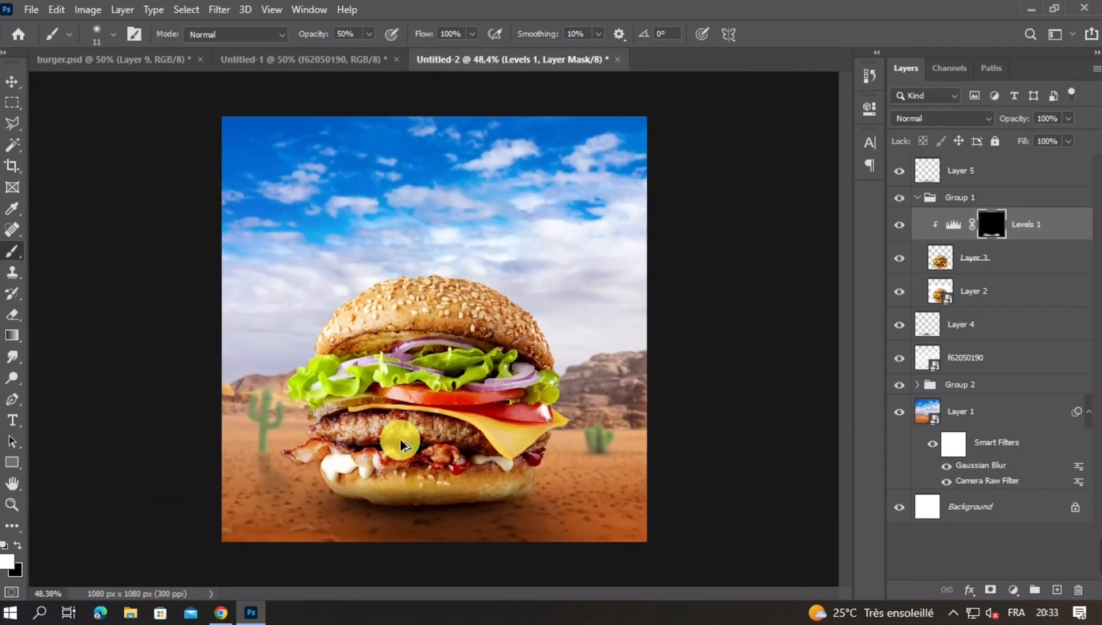
scroll(414, 480, up, 5)
scroll(433, 477, down, 5)
click(12, 81)
click(164, 191)
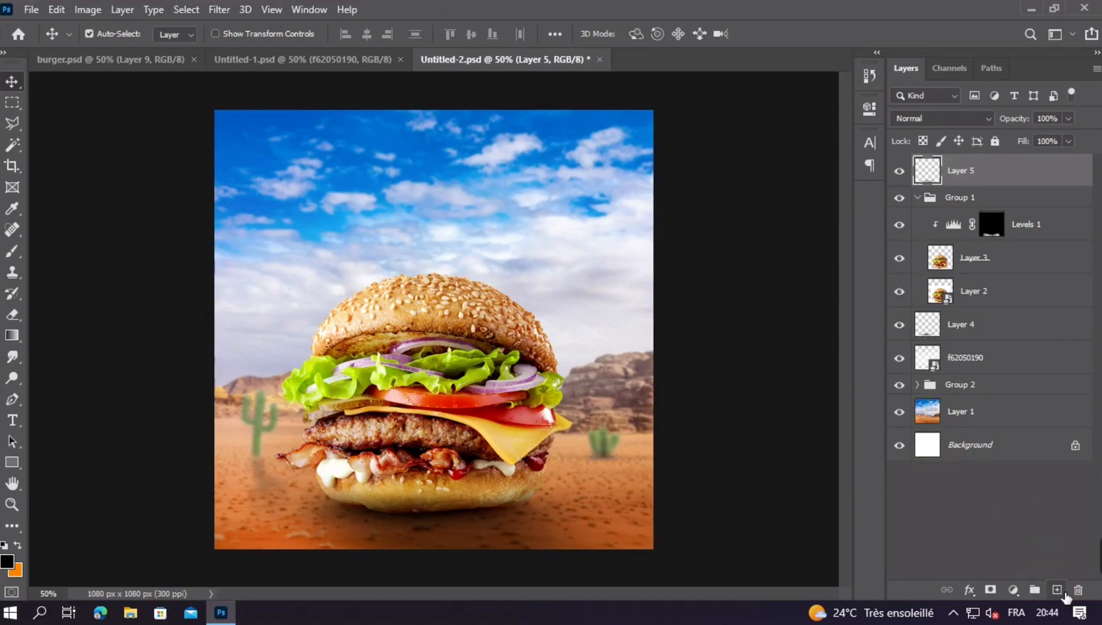
Add a new layer above Layer 5 and set the foreground colour to orange ff8400
click(1060, 590)
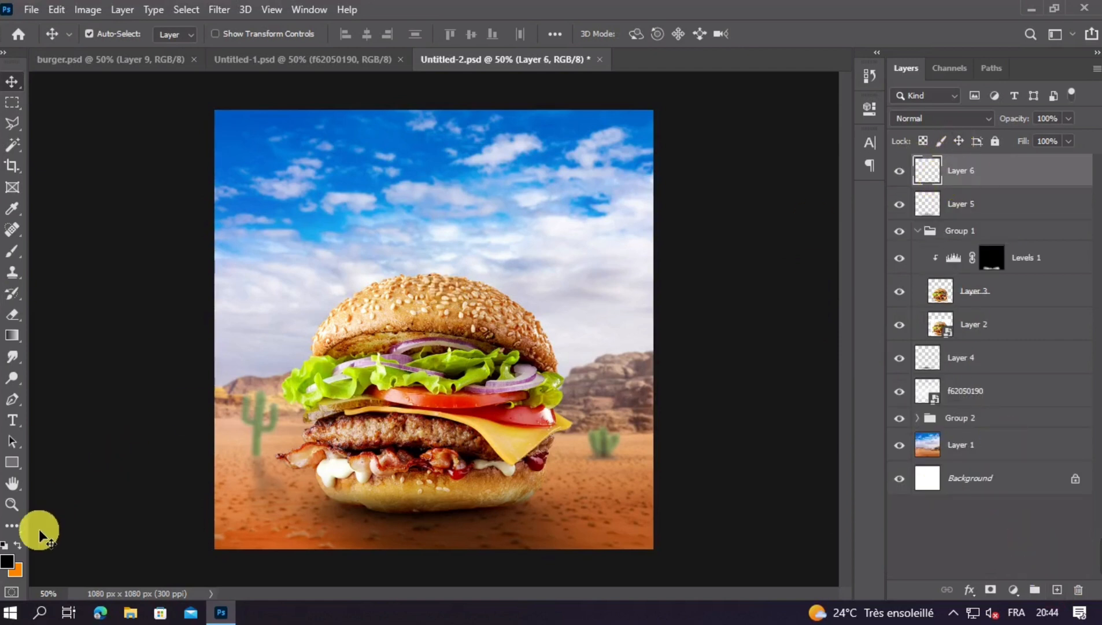
click(7, 570)
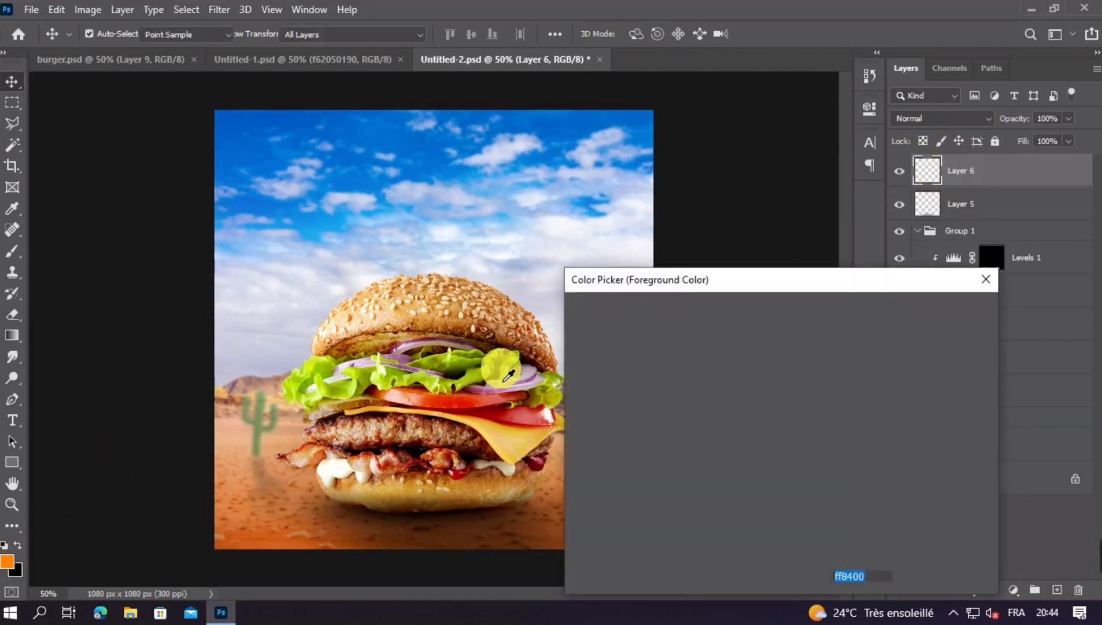
drag(699, 286, 467, 128)
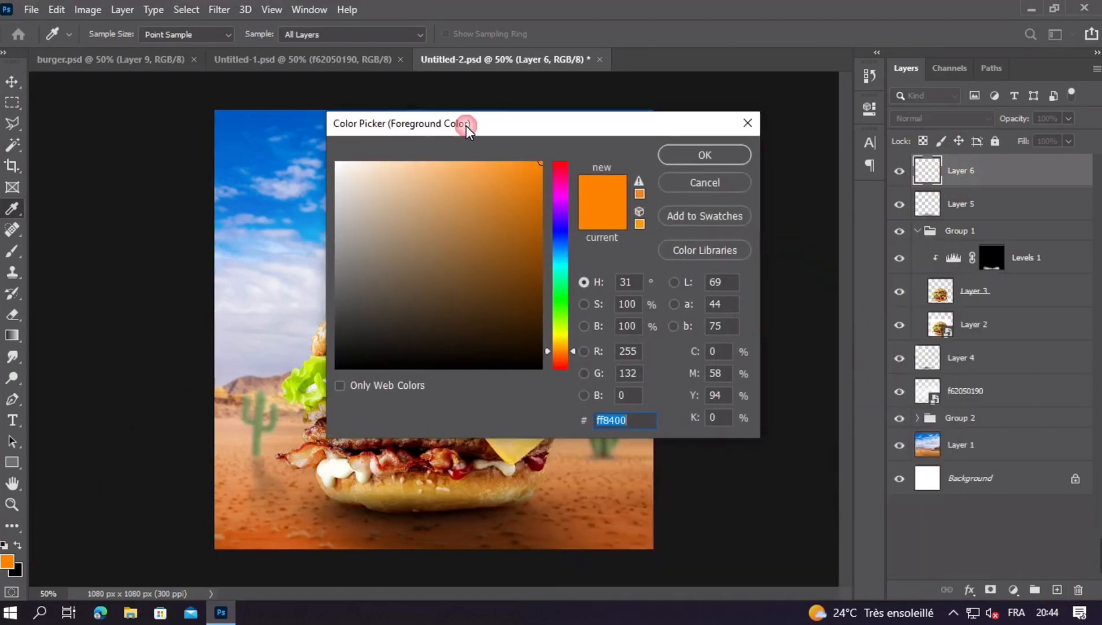
click(690, 154)
Paint a soft orange spot over the top bun on Layer 6 with a 451 px brush at 100% opacity
click(21, 260)
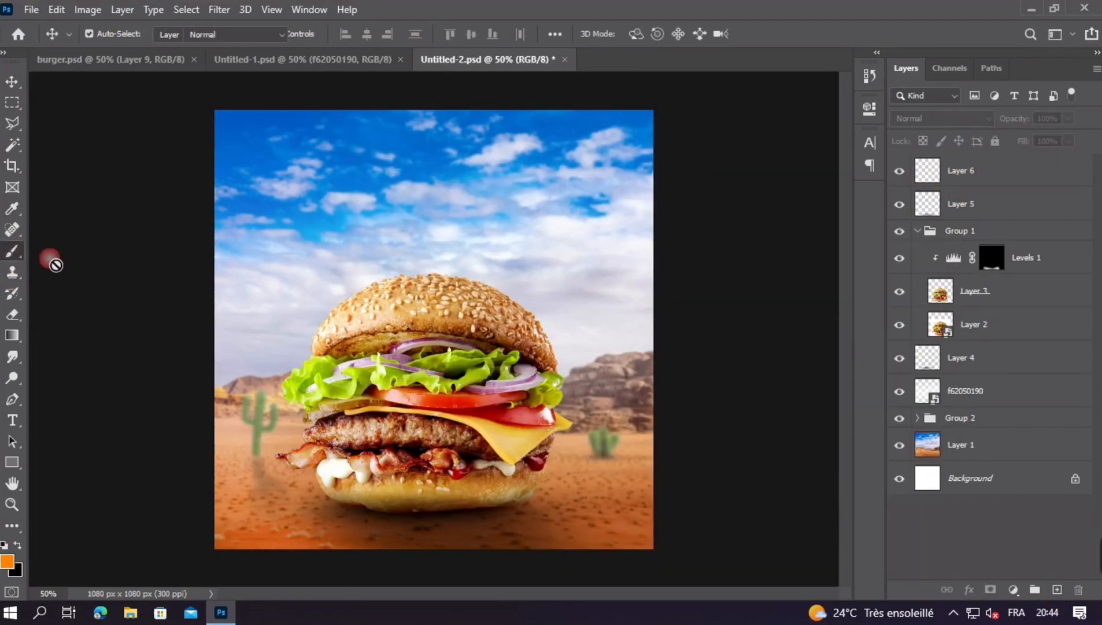
click(686, 267)
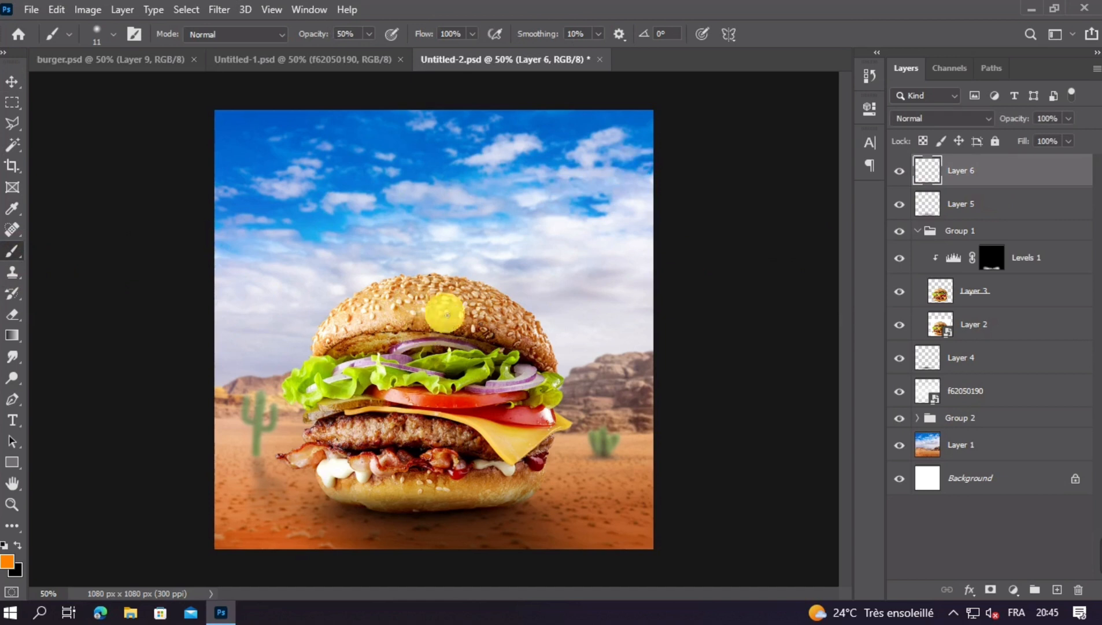
drag(455, 298, 541, 289)
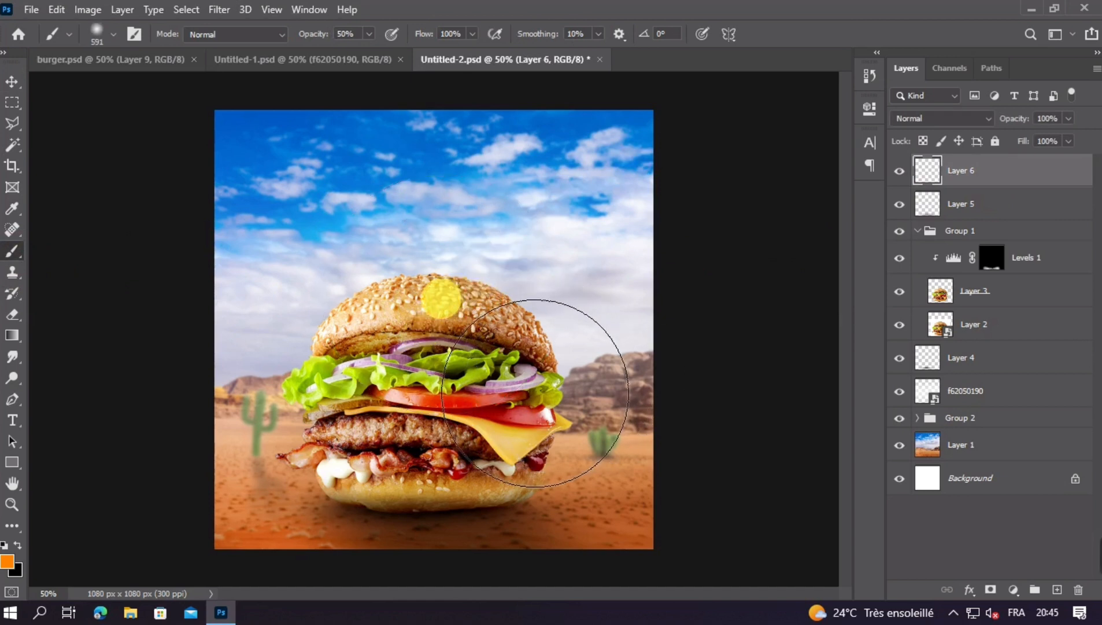
drag(315, 36, 413, 147)
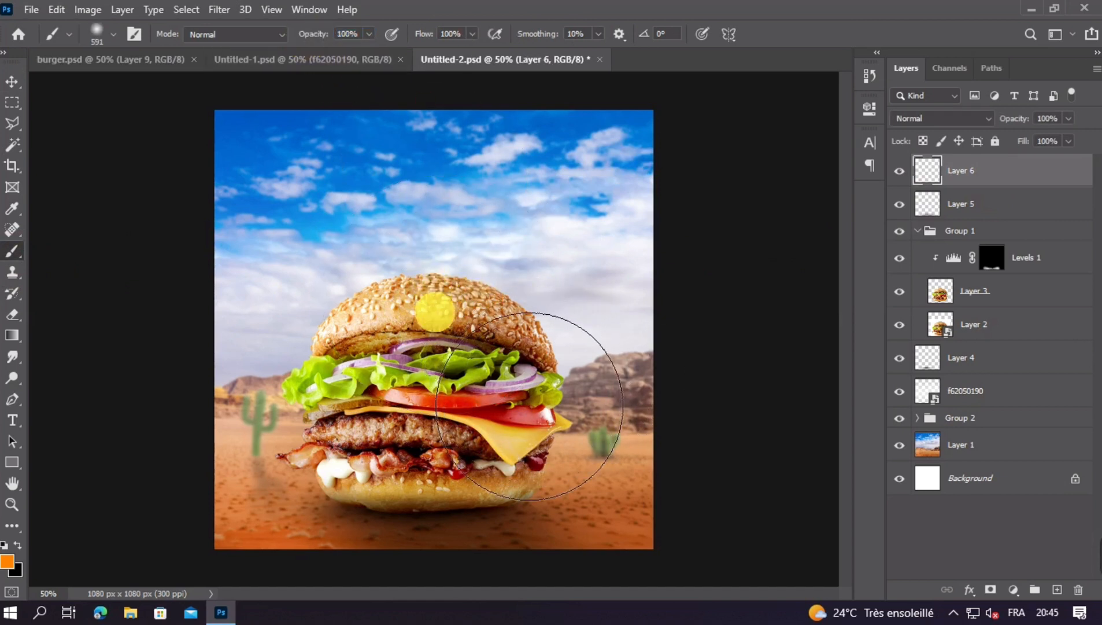
drag(438, 338, 431, 316)
click(431, 315)
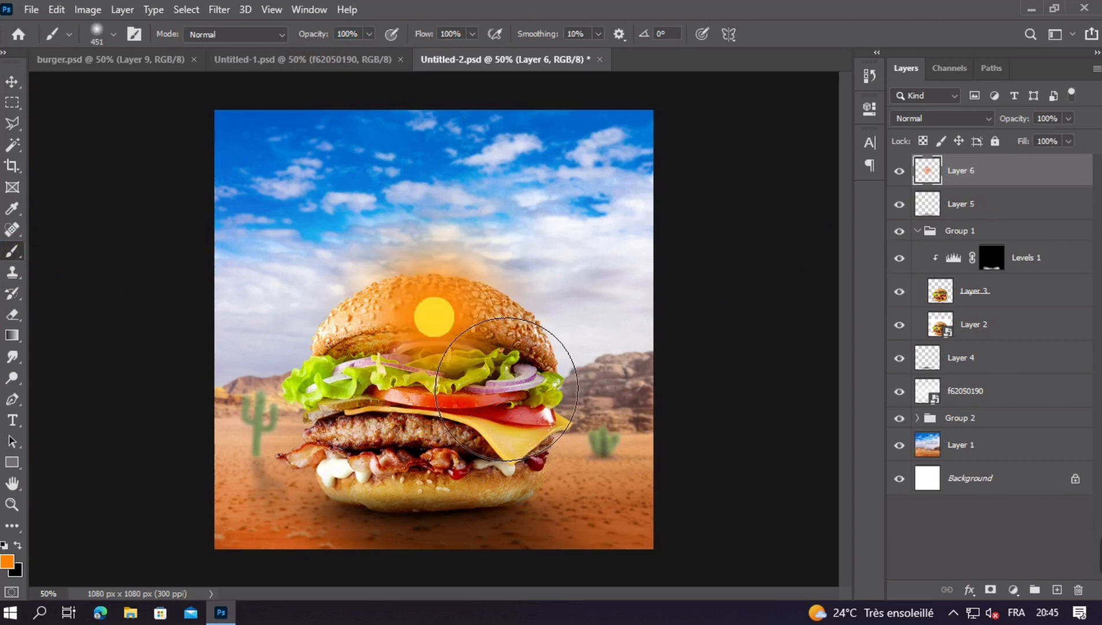
Enlarge the orange spot on Layer 6 and move it to the image's right edge beside the burger
click(12, 82)
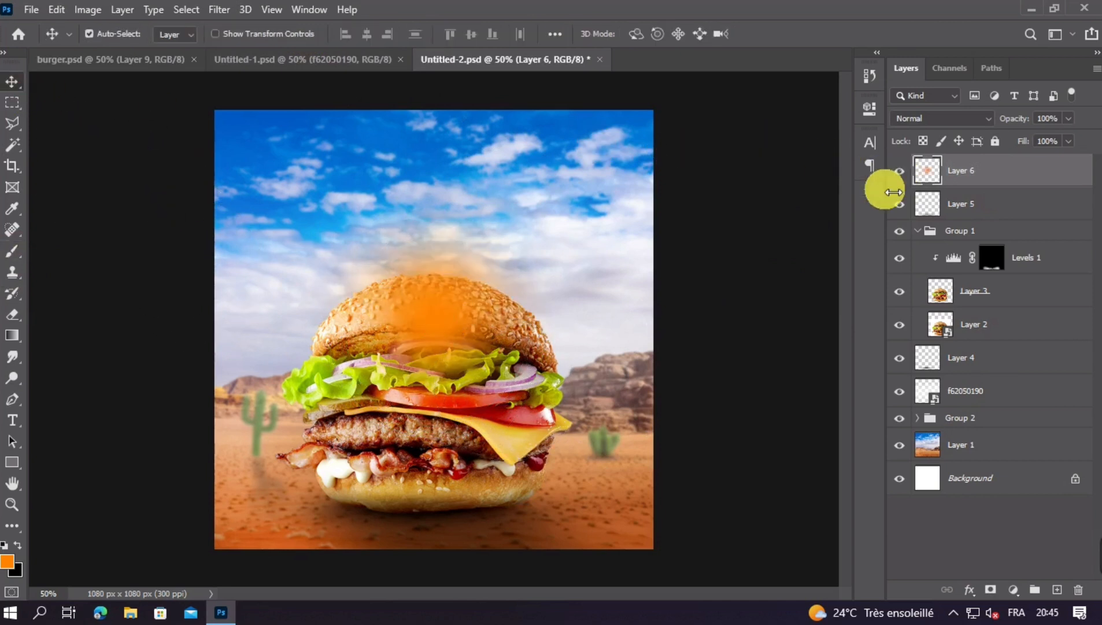
key(ctrl)
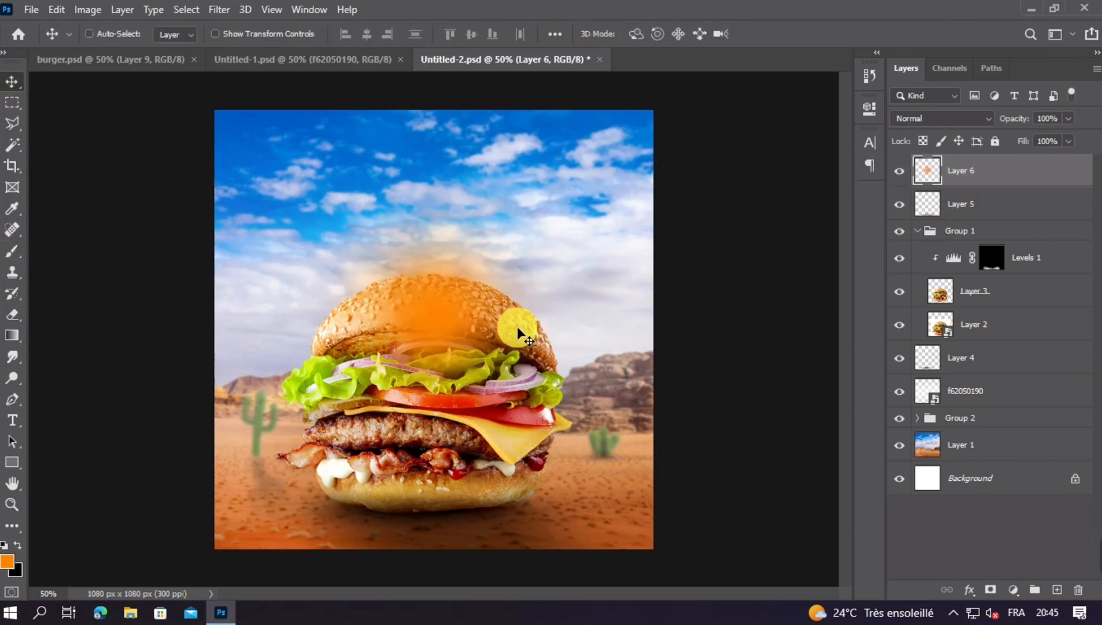
key(ctrl+t)
drag(582, 317, 926, 312)
key(Return)
mouse_move(656, 376)
mouse_down()
mouse_move(666, 390)
mouse_move(657, 360)
mouse_up()
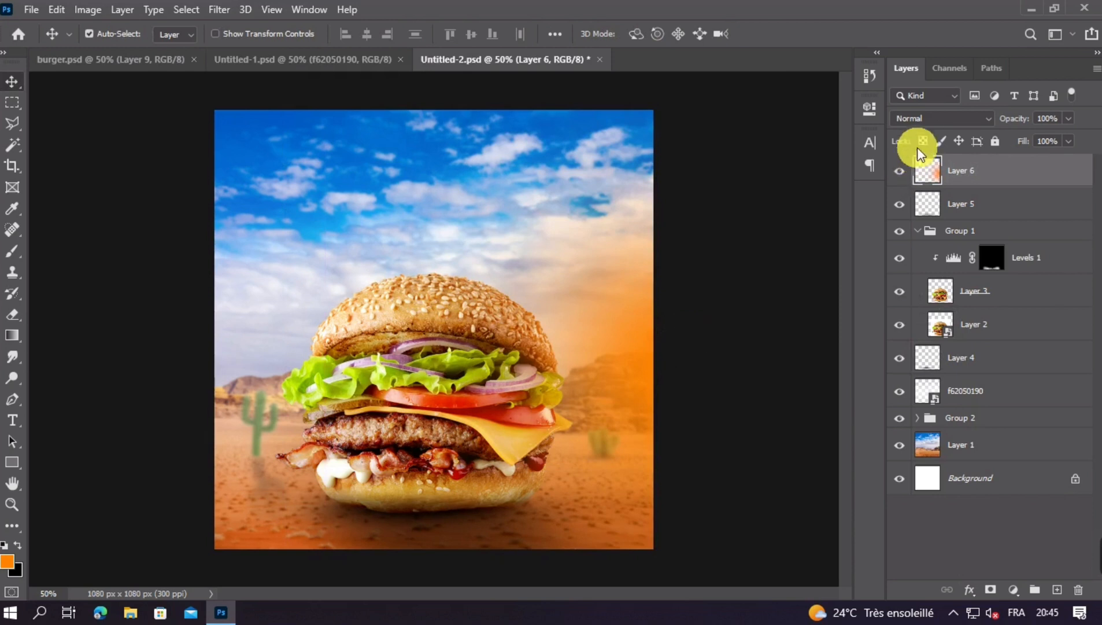
Set Layer 6's blend mode to Screen and duplicate its orange glow along the image's left side and upper-left sky
click(940, 118)
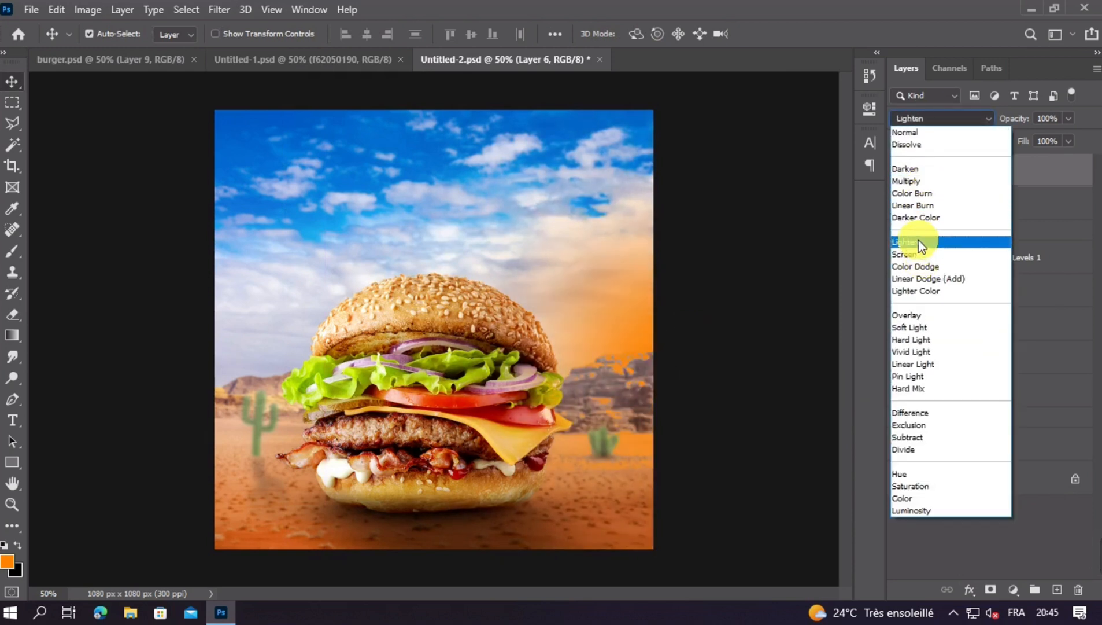
click(913, 254)
drag(623, 376, 177, 265)
Try an extra copy of the orange glow in the upper-right sky and undo it
drag(636, 345, 649, 249)
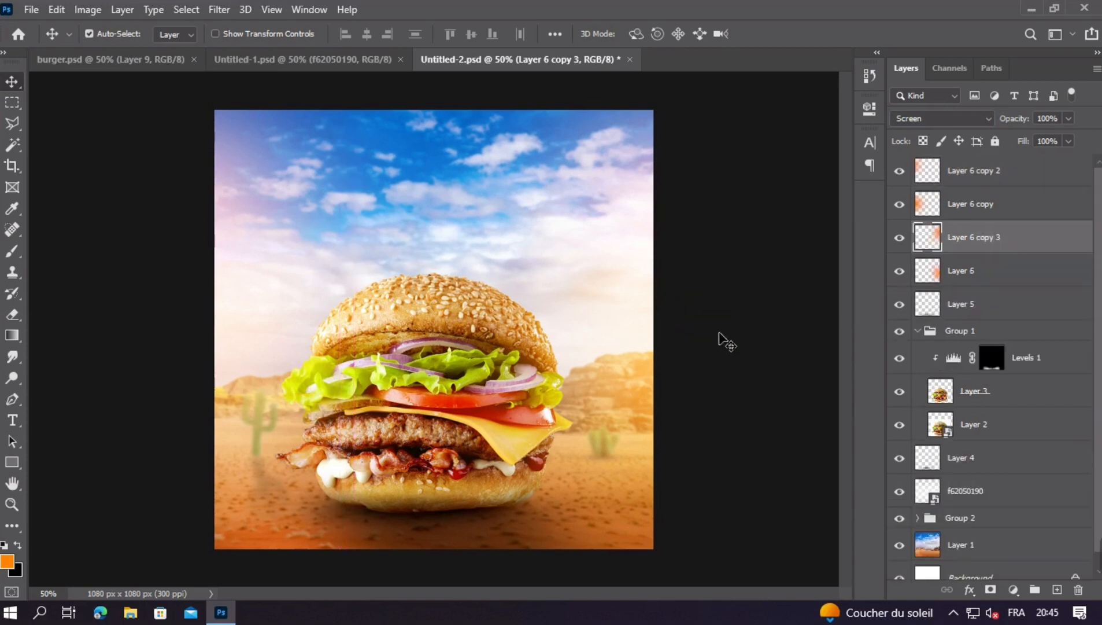
key(ctrl+z)
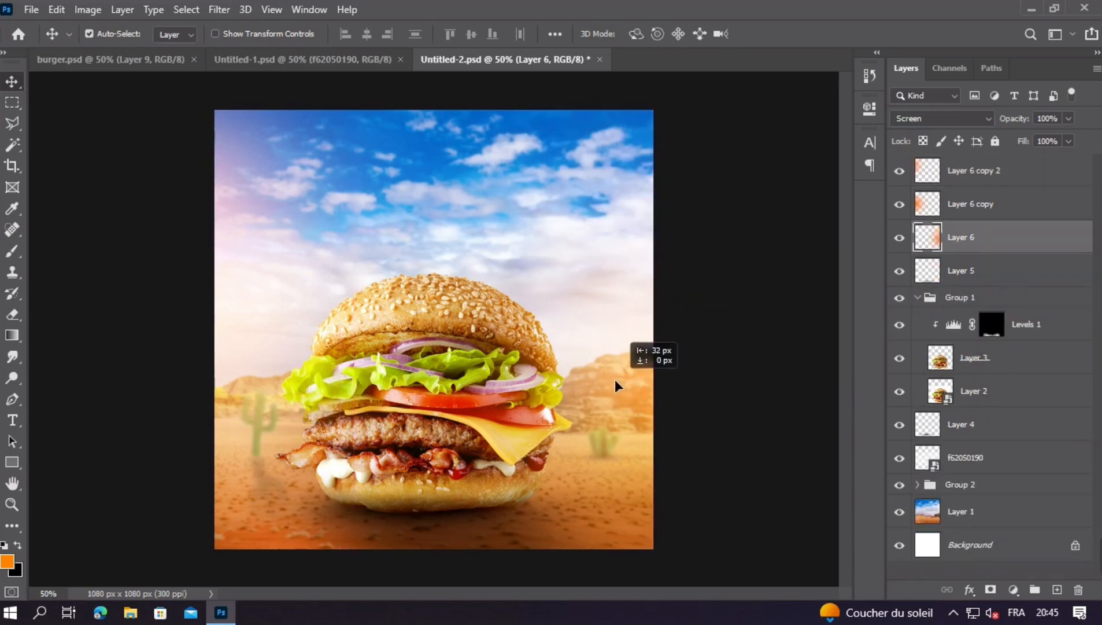
key(ctrl+minus)
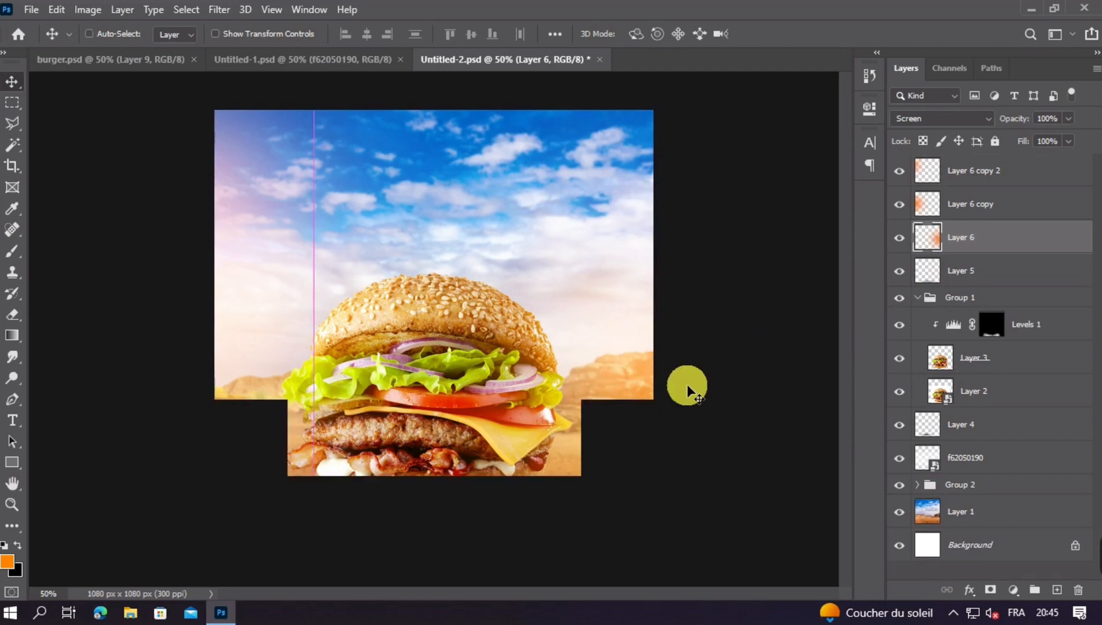
key(ctrl+plus)
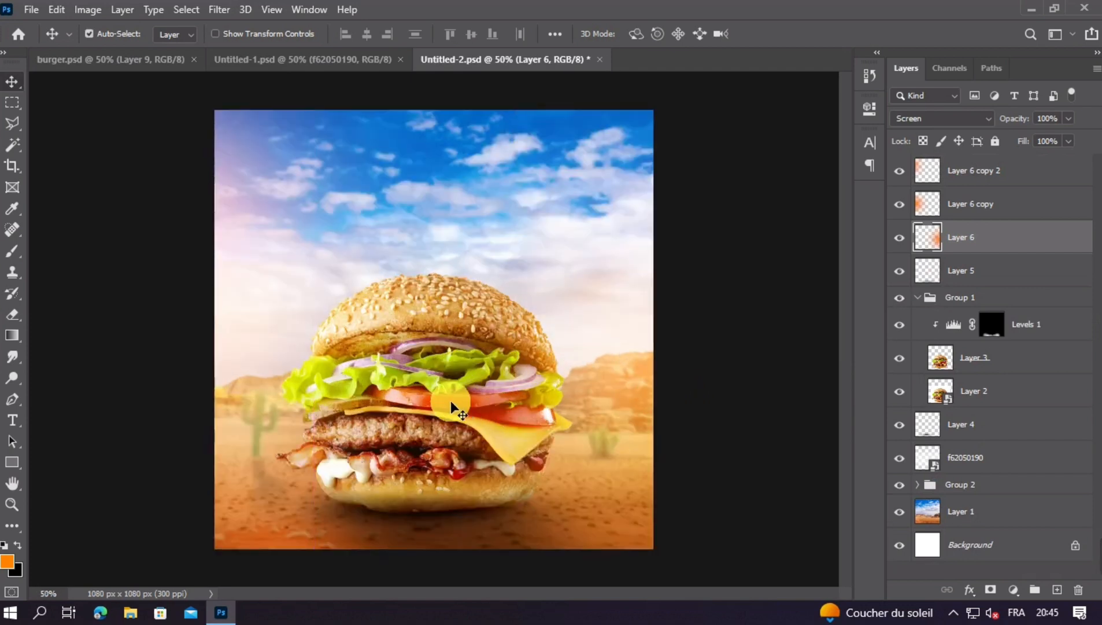
click(989, 366)
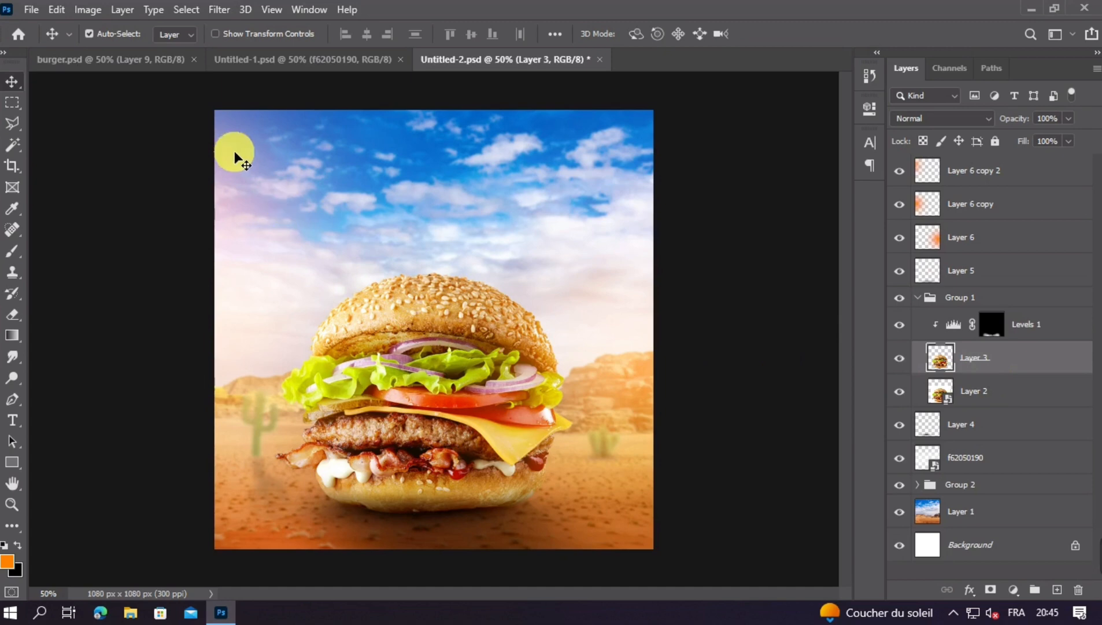
drag(278, 95, 476, 229)
drag(523, 134, 488, 344)
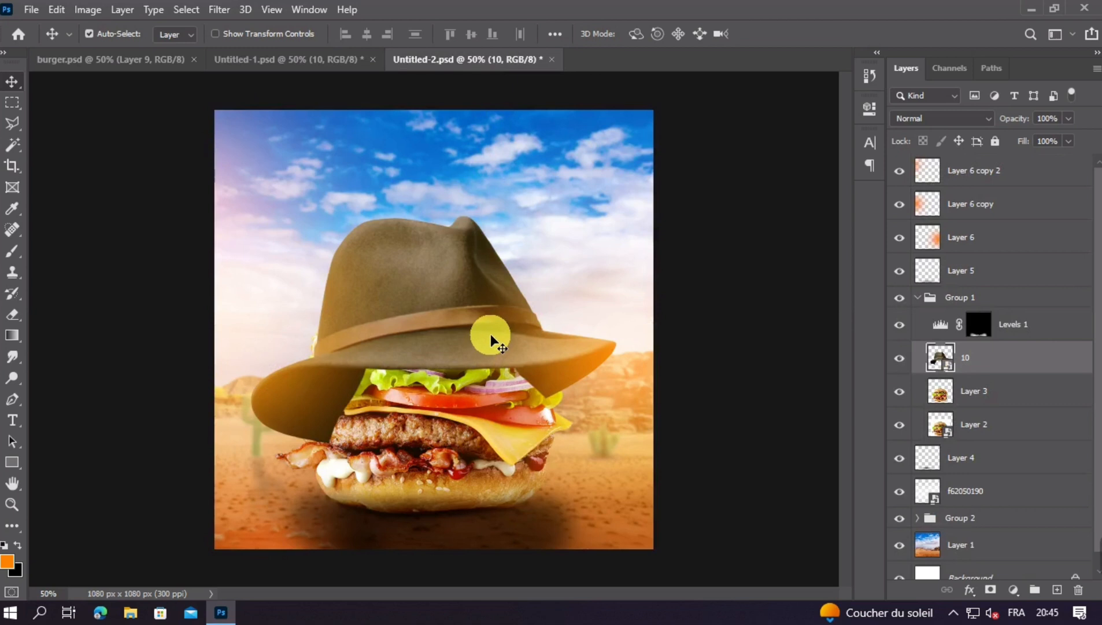
key(ctrl+z)
Place the hat from Untitled-1 above Layer 6 copy 2, flipped horizontally and scaled to about 22% over the top bun's right side
click(983, 171)
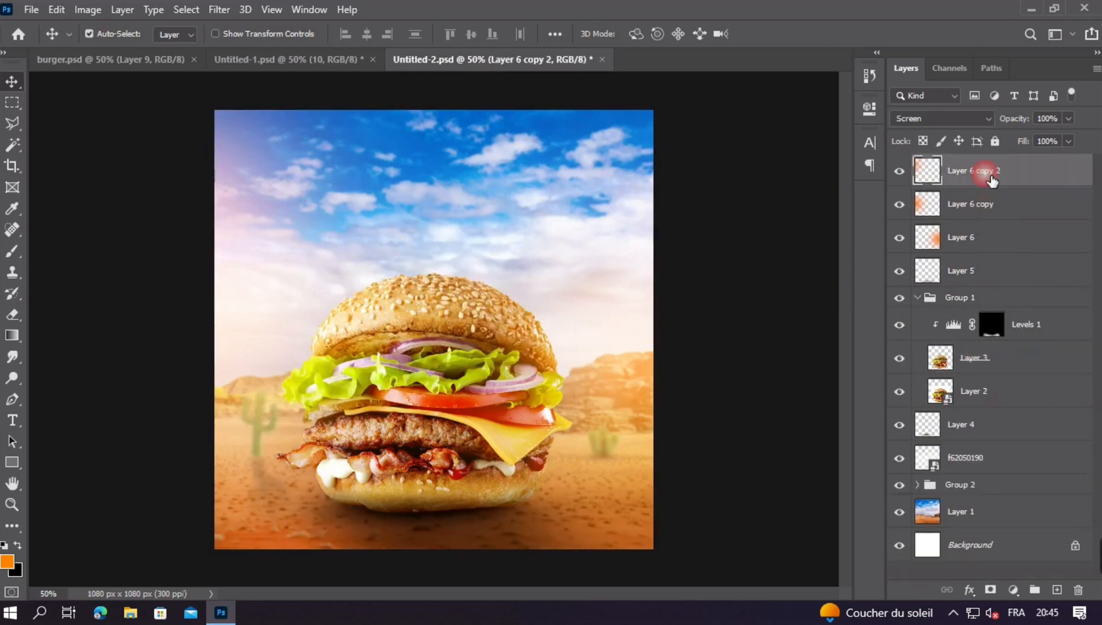
key(ctrl+shift+z)
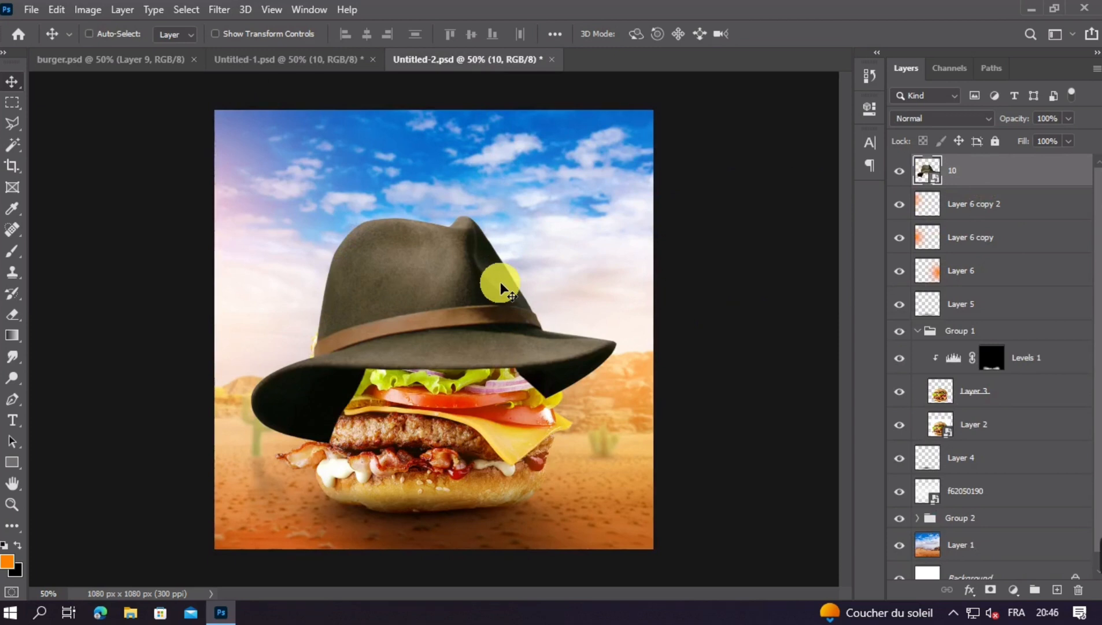
key(ctrl+t)
right_click(449, 293)
click(504, 547)
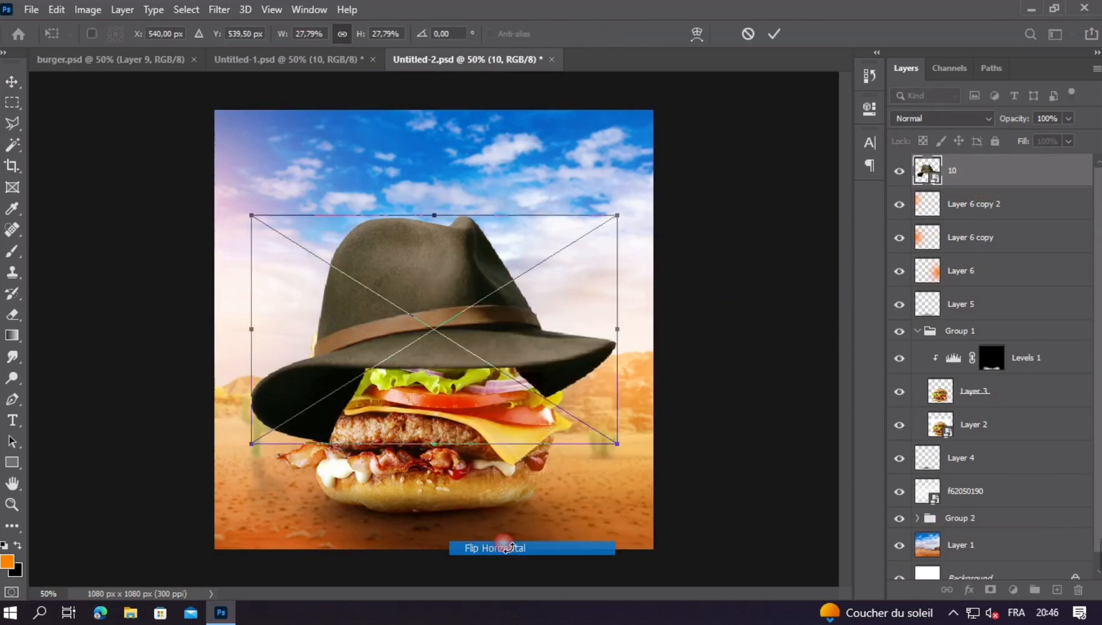
drag(437, 445, 438, 355)
drag(443, 327, 492, 363)
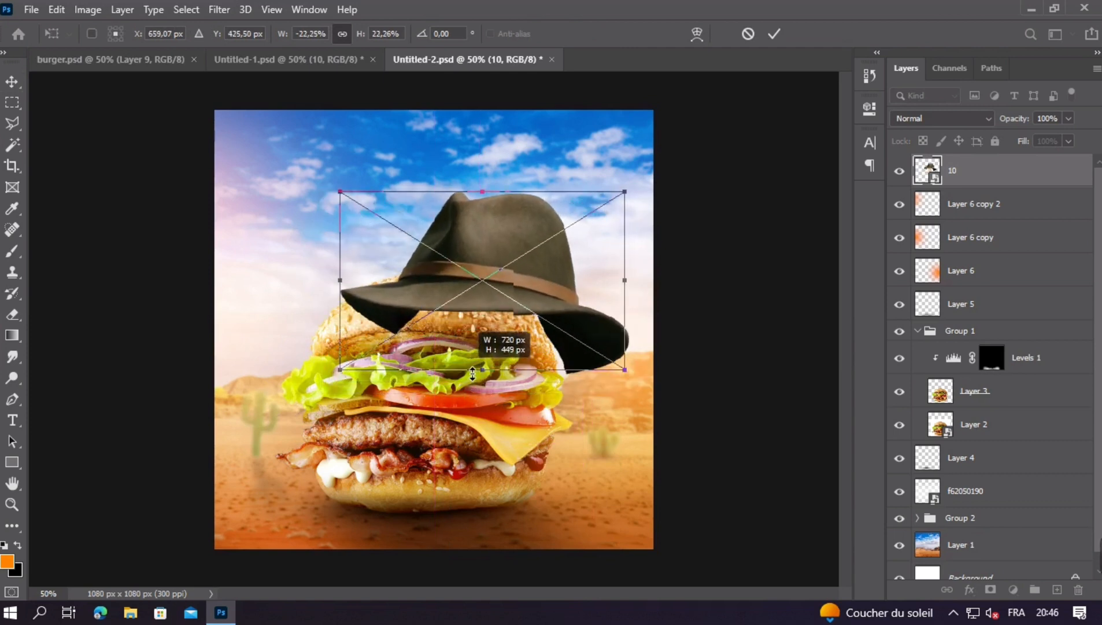
drag(493, 305, 484, 310)
key(Return)
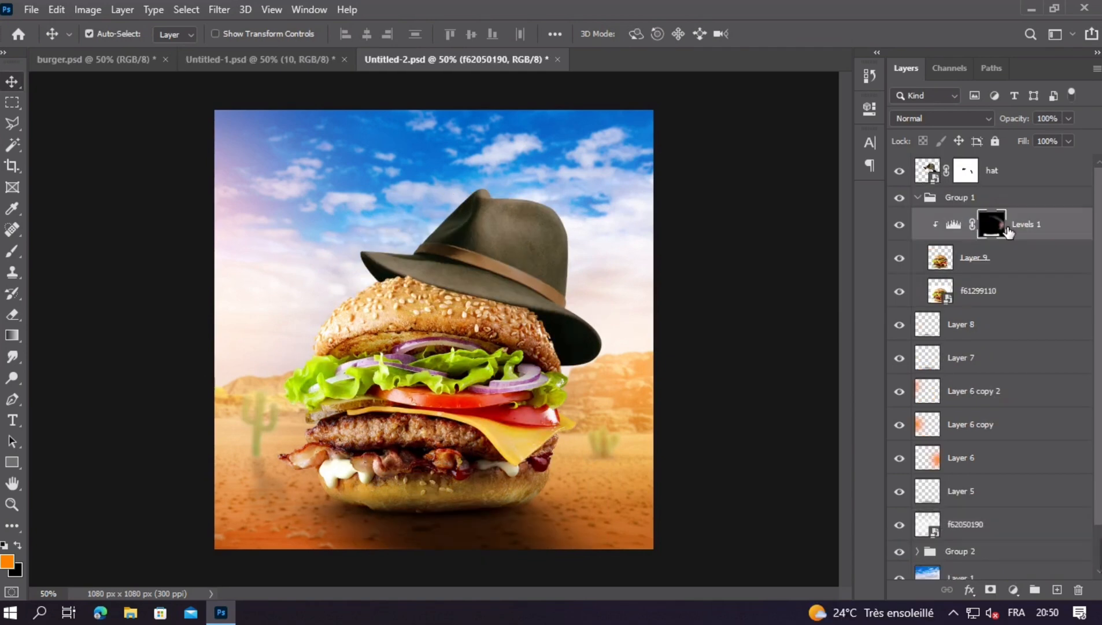
Paint white on the Levels 1 mask with a soft 270 px brush to darken the burger's upper and right side beneath the hat
click(991, 224)
key(b)
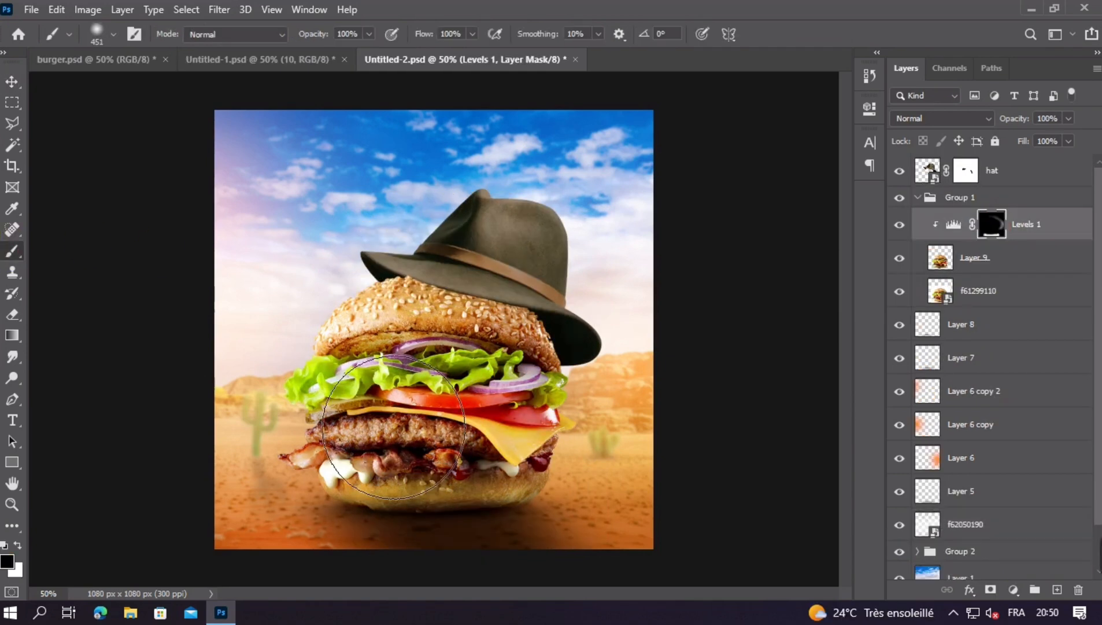
mouse_move(568, 351)
mouse_down()
mouse_move(561, 359)
mouse_move(633, 401)
mouse_up()
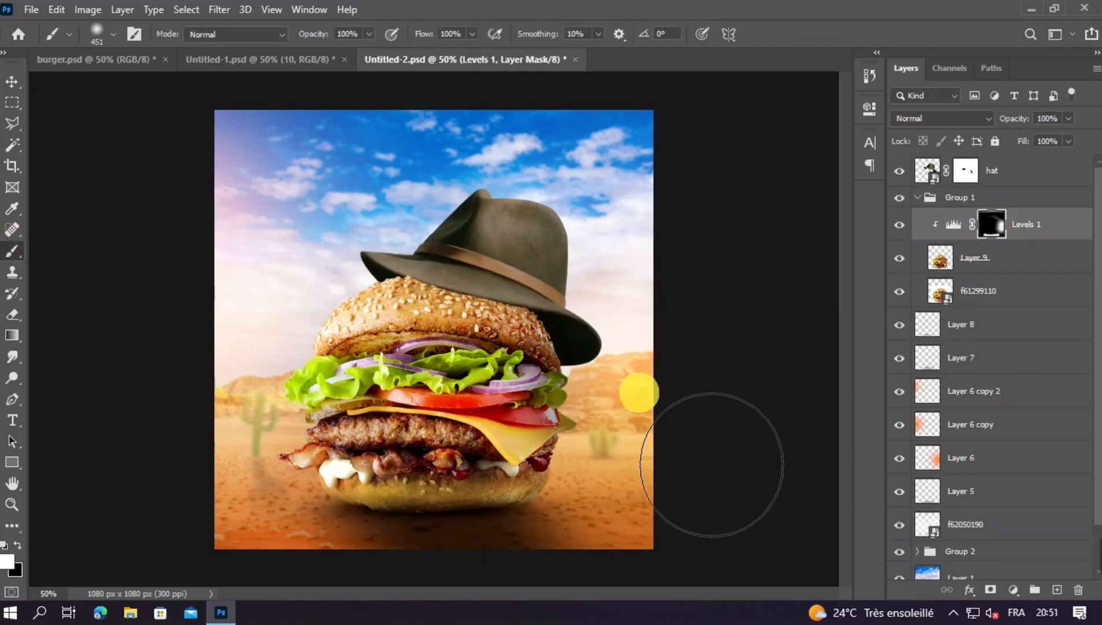
key(ctrl+z)
scroll(562, 331, up, 2)
mouse_move(628, 357)
mouse_down()
mouse_move(598, 316)
mouse_move(392, 243)
mouse_move(472, 248)
mouse_move(544, 278)
mouse_move(459, 254)
mouse_move(449, 267)
mouse_move(502, 265)
mouse_move(611, 303)
mouse_move(661, 344)
mouse_move(555, 289)
mouse_up()
scroll(625, 393, down, 3)
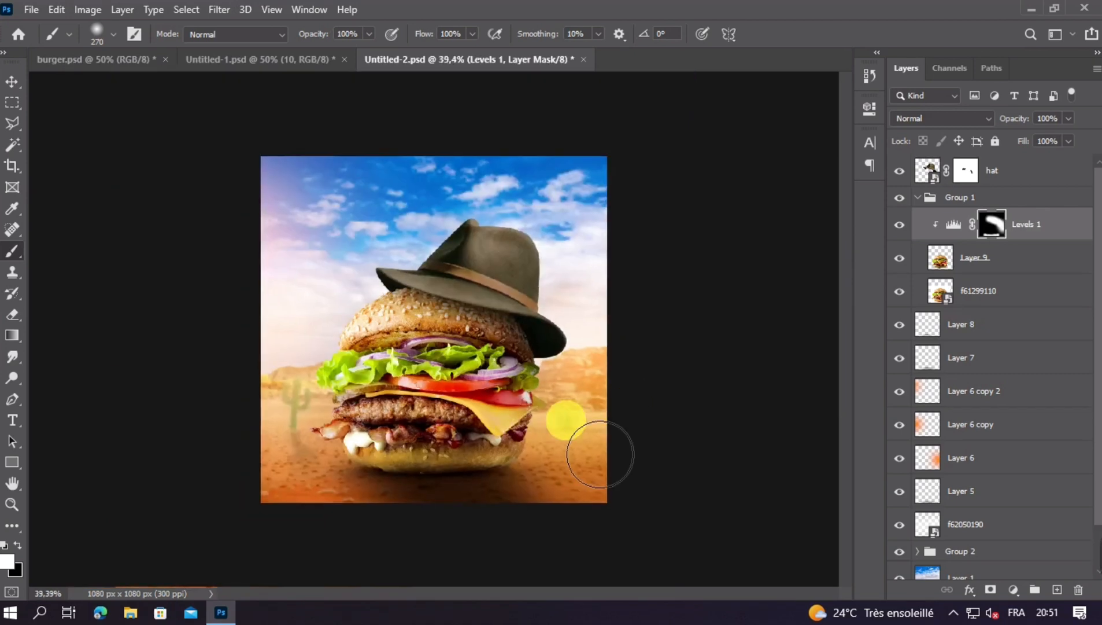
mouse_move(602, 450)
mouse_down()
mouse_move(588, 485)
mouse_move(630, 525)
mouse_up()
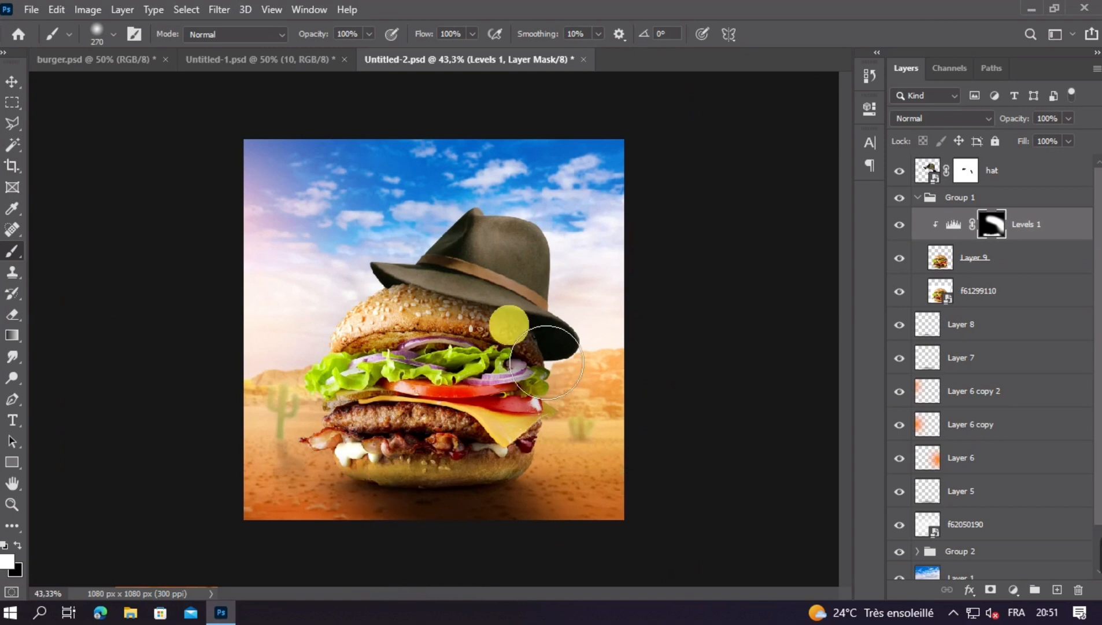
Brighten the bottom bun and patty area on Layer 9 with the Dodge tool, 133 px brush, Midtones range and 50% exposure
key(v)
click(975, 266)
click(13, 379)
scroll(628, 393, up, 2)
mouse_move(627, 394)
mouse_down()
mouse_move(645, 561)
mouse_move(738, 430)
mouse_move(451, 480)
mouse_up()
drag(12, 379, 47, 385)
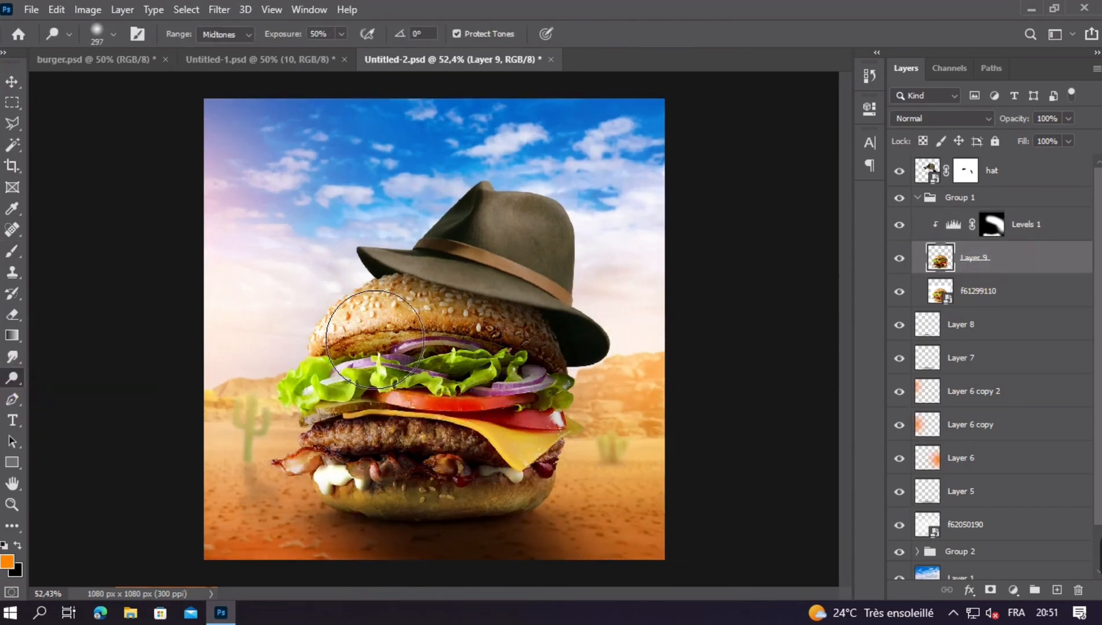
mouse_move(240, 462)
mouse_down()
mouse_move(258, 489)
mouse_move(286, 458)
mouse_up()
scroll(285, 457, up, 1)
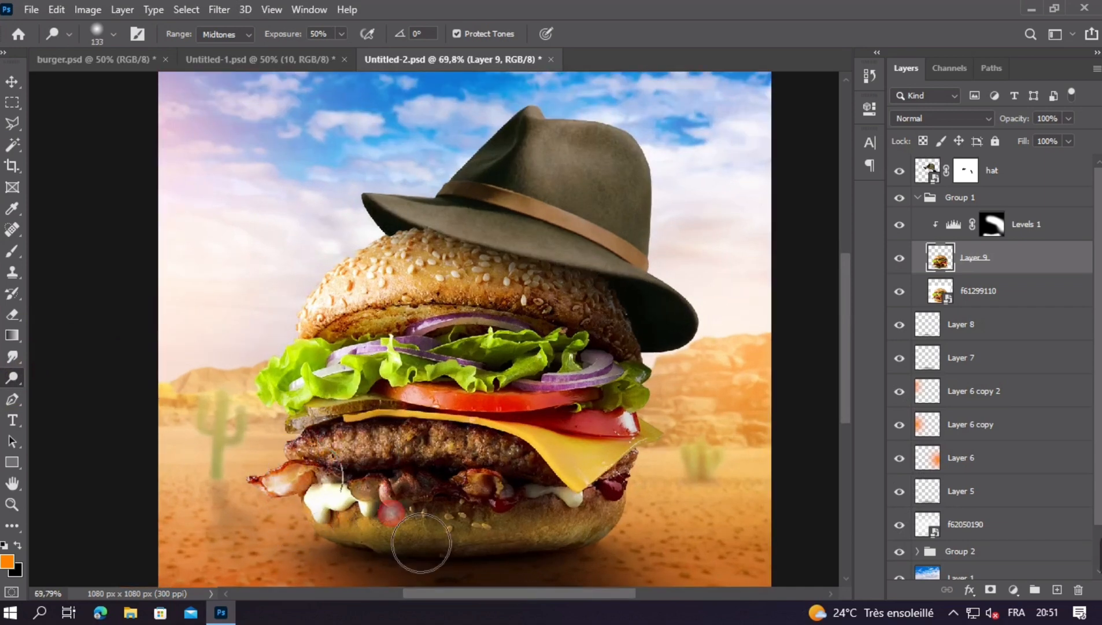
drag(392, 513, 544, 455)
scroll(544, 455, right, 1)
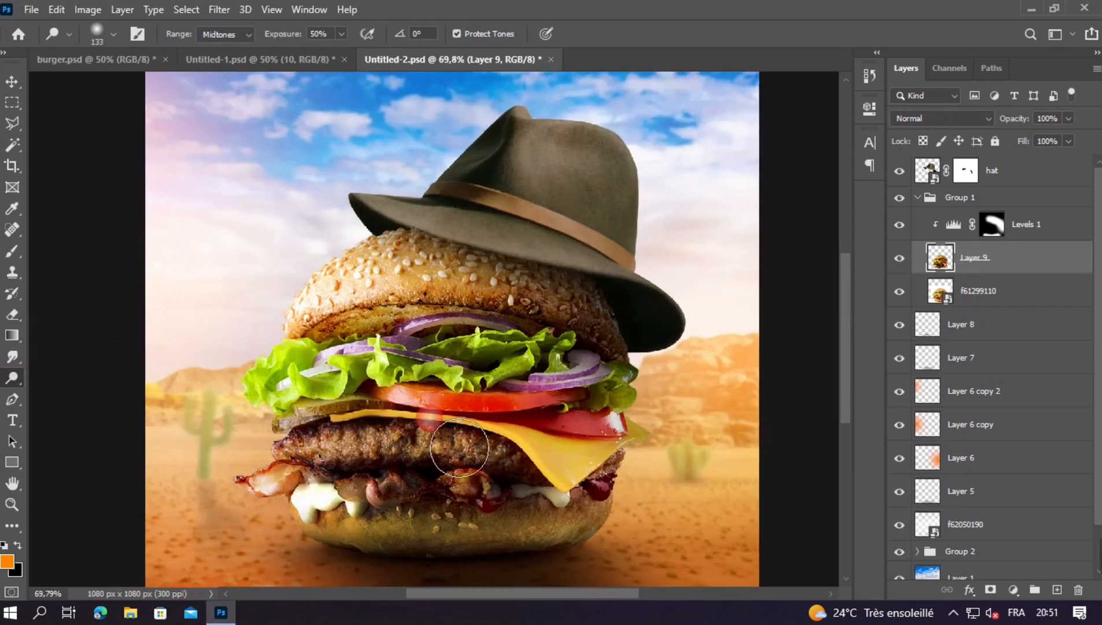
scroll(511, 448, down, 2)
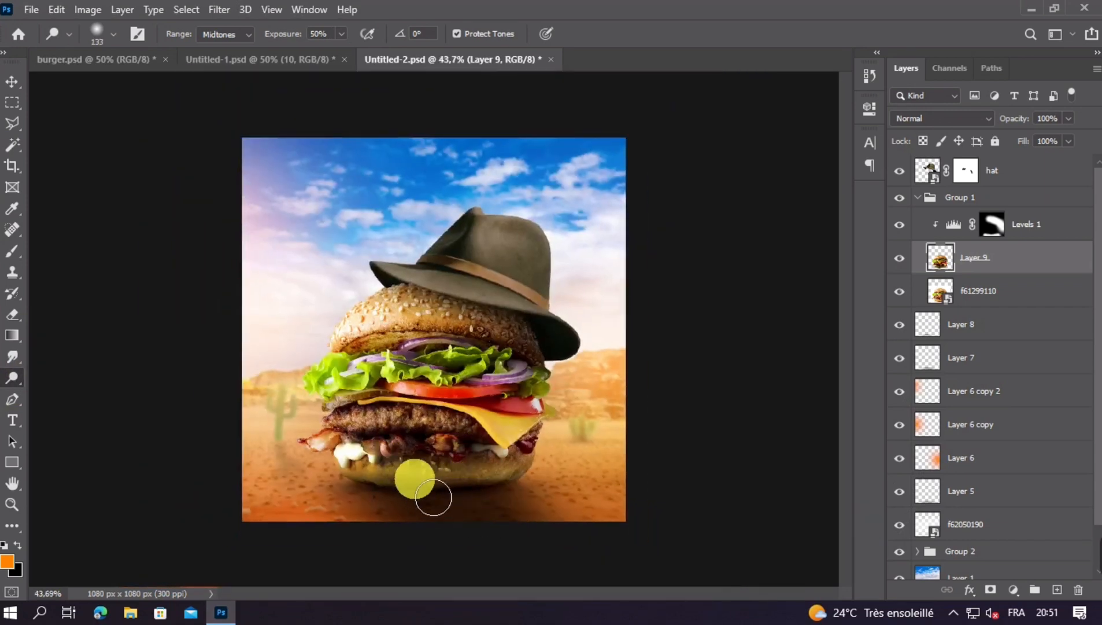
scroll(434, 470, down, 2)
scroll(438, 467, up, 1)
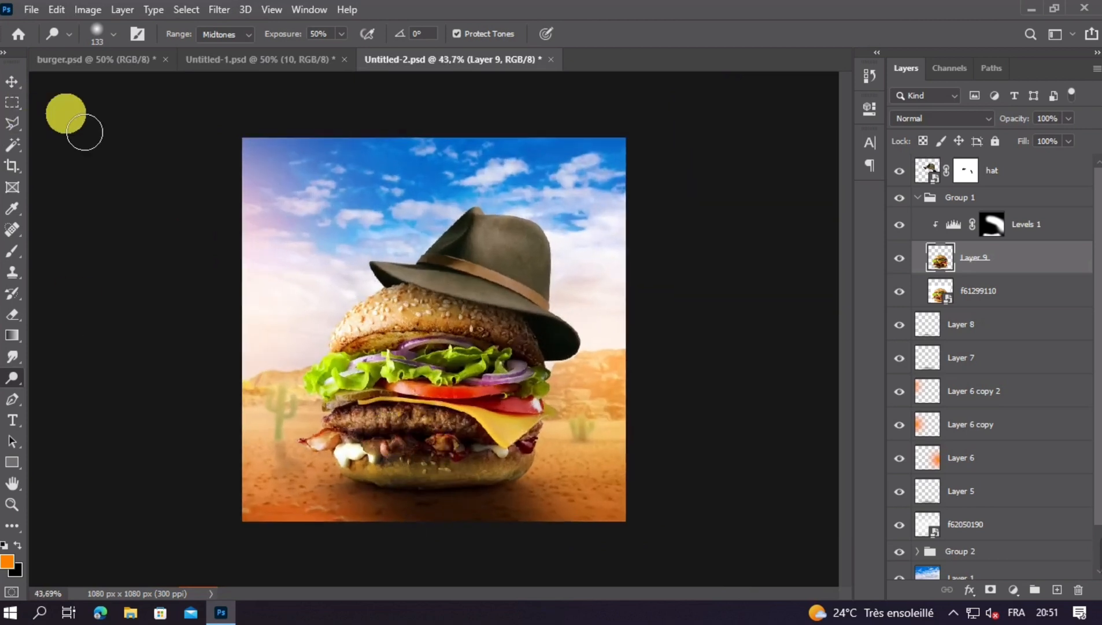
scroll(153, 192, up, 1)
Convert the masked hat layer to a smart object and rasterize it
click(11, 82)
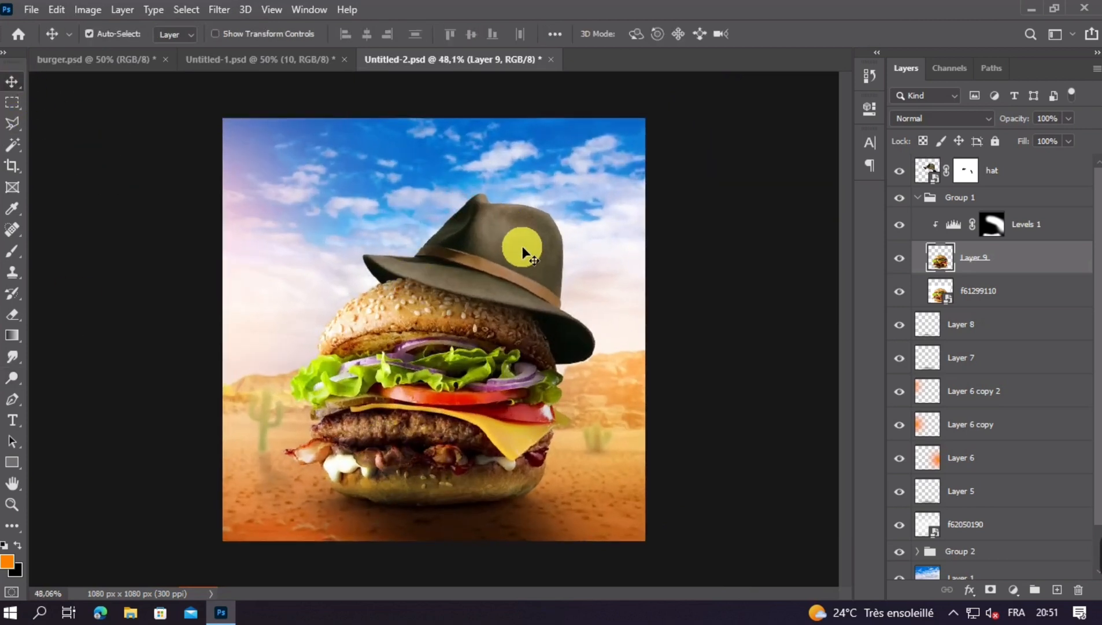
click(522, 252)
right_click(972, 173)
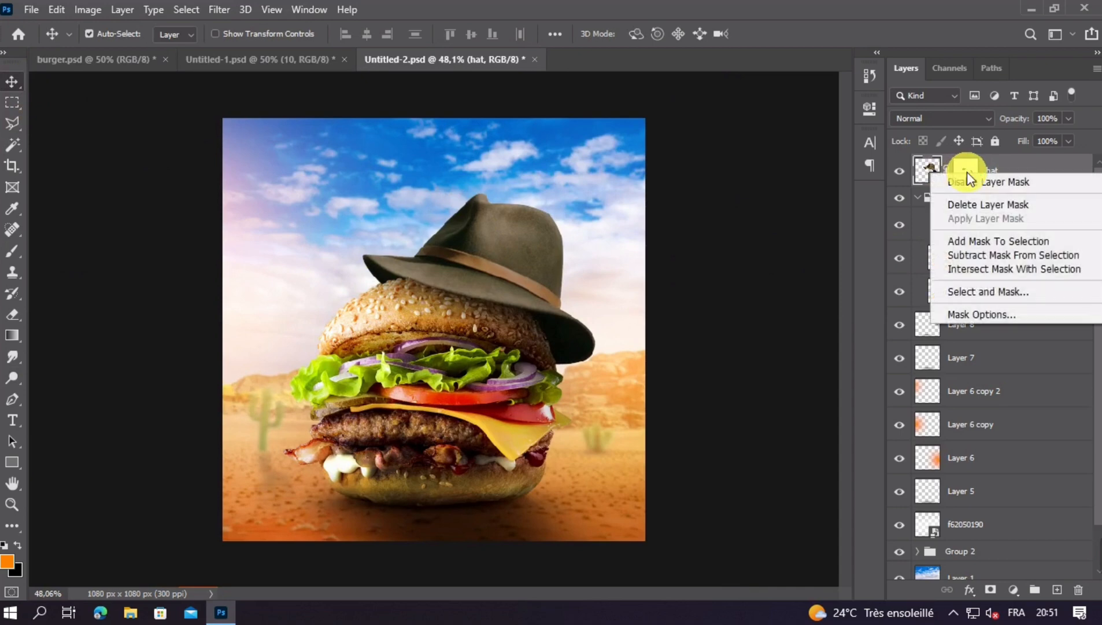
key(Escape)
right_click(1001, 171)
click(895, 171)
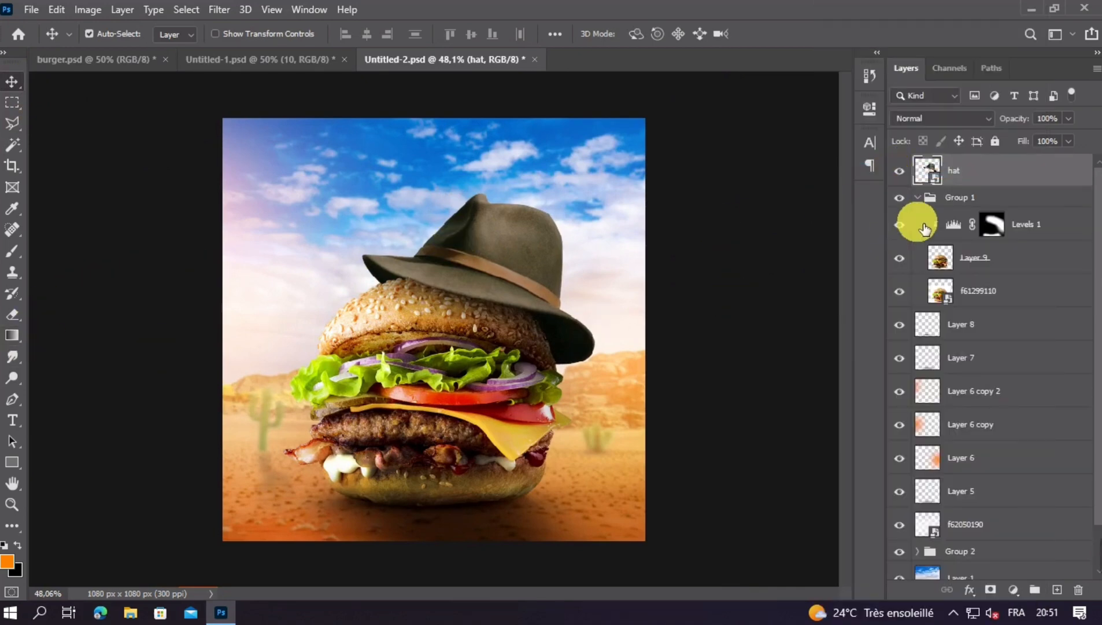
right_click(1003, 172)
click(920, 302)
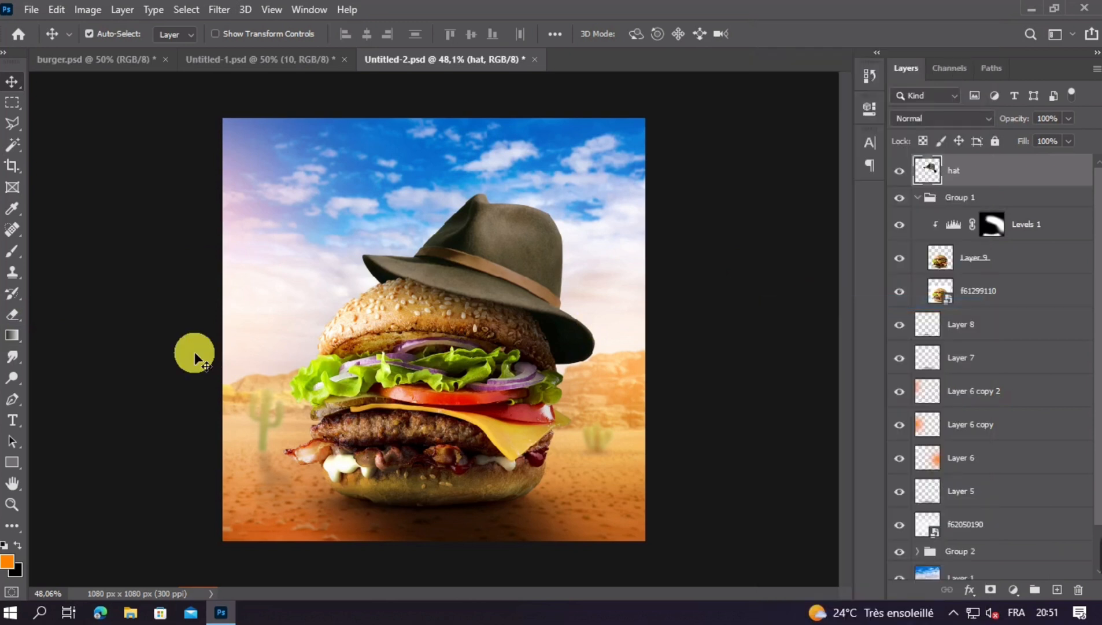
Dodge highlights onto the hat's crown and brim with a 133 px brush, Midtones range and 50% exposure
click(10, 379)
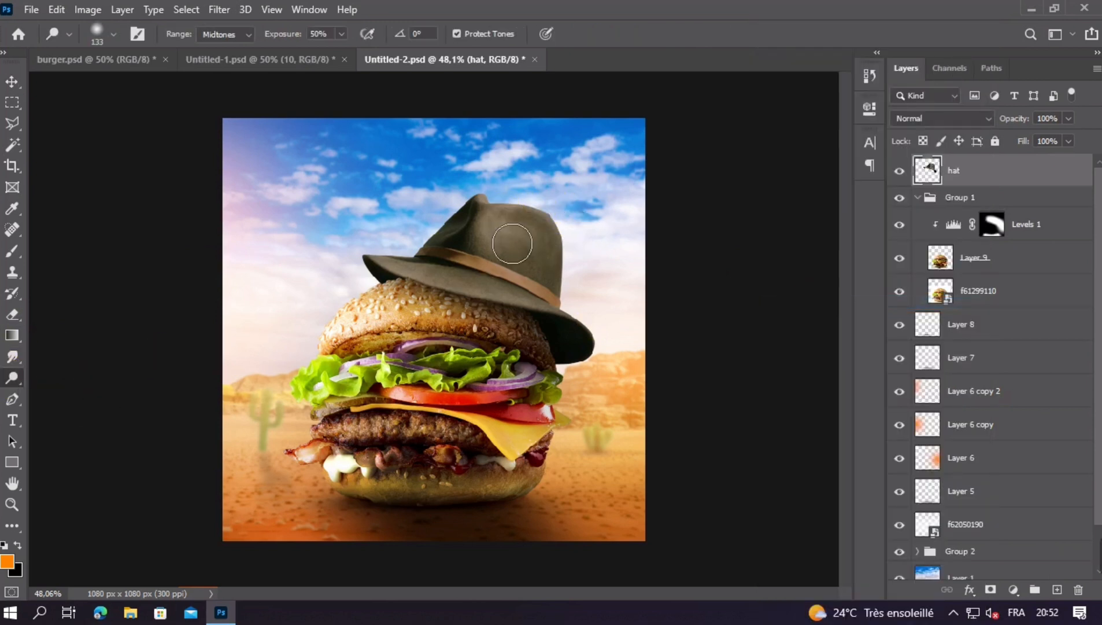
mouse_move(528, 240)
mouse_down()
mouse_move(548, 262)
mouse_move(514, 204)
mouse_move(512, 232)
mouse_up()
drag(648, 250, 631, 249)
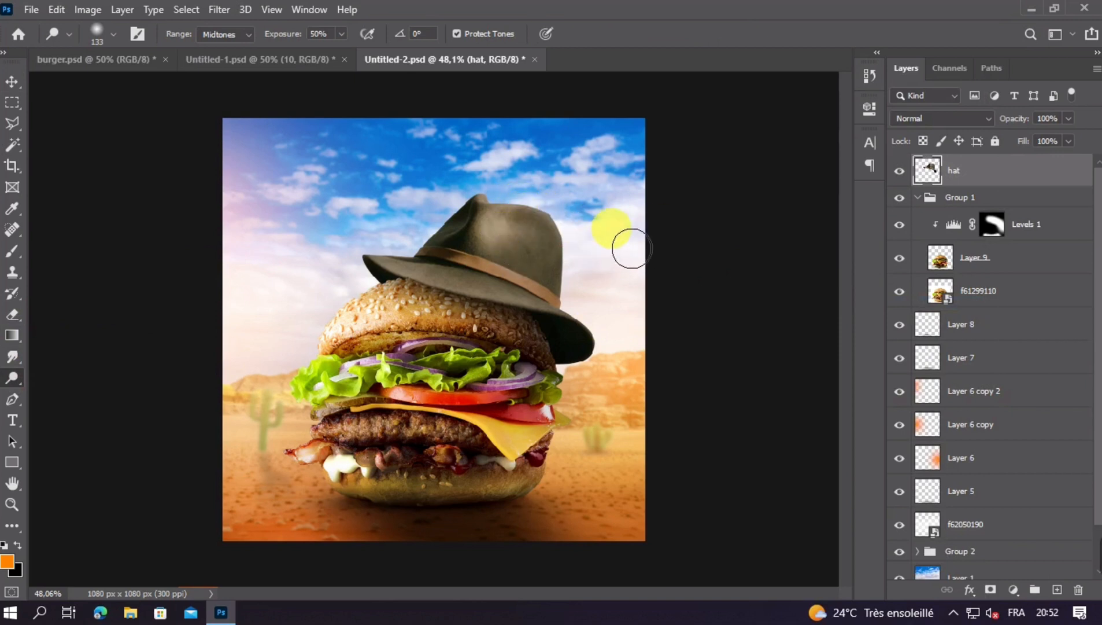
mouse_move(658, 384)
mouse_down()
mouse_move(493, 365)
mouse_move(420, 313)
mouse_move(419, 290)
mouse_move(514, 335)
mouse_move(525, 327)
mouse_move(565, 340)
mouse_move(521, 350)
mouse_move(428, 311)
mouse_up()
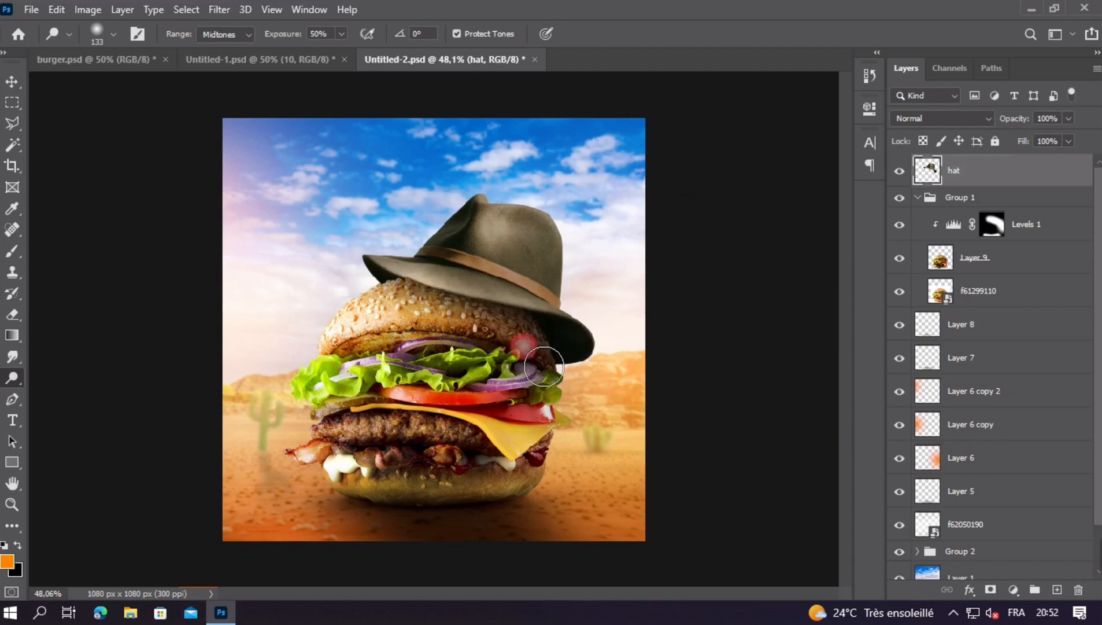
scroll(468, 348, down, 1)
scroll(458, 344, up, 3)
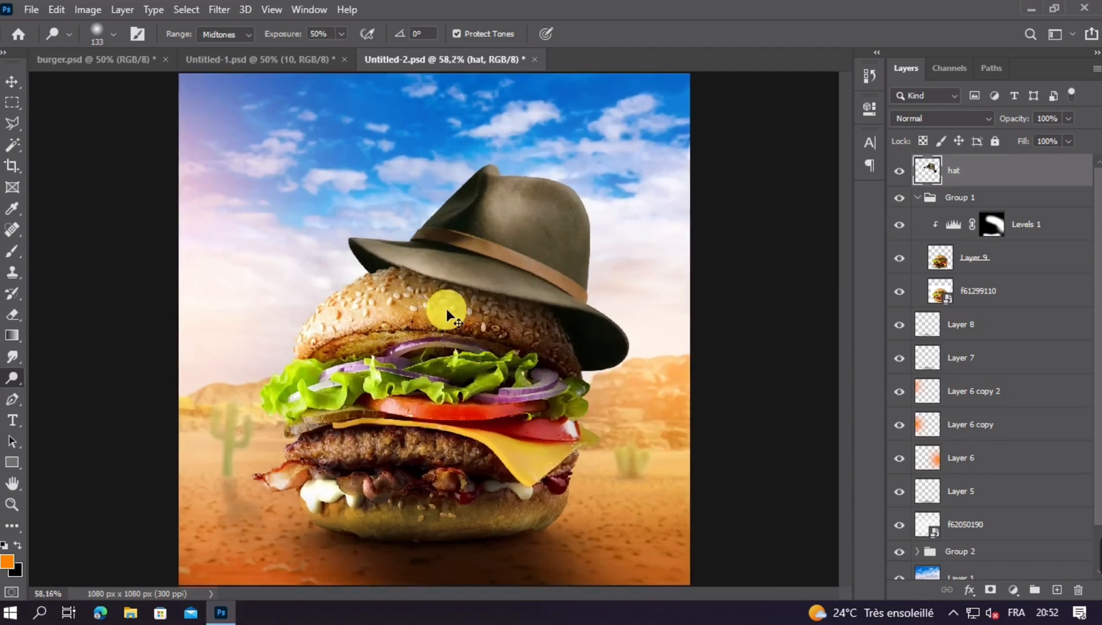
mouse_move(474, 335)
mouse_down()
mouse_move(398, 293)
mouse_move(560, 355)
mouse_move(451, 329)
mouse_move(388, 286)
mouse_move(427, 315)
mouse_up()
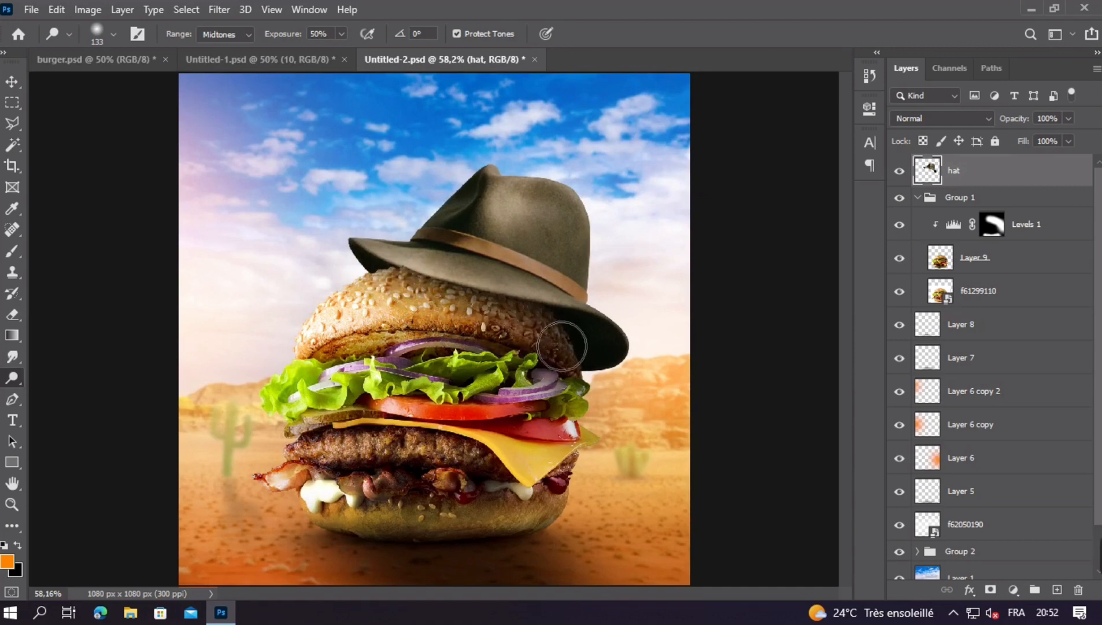
scroll(492, 340, down, 3)
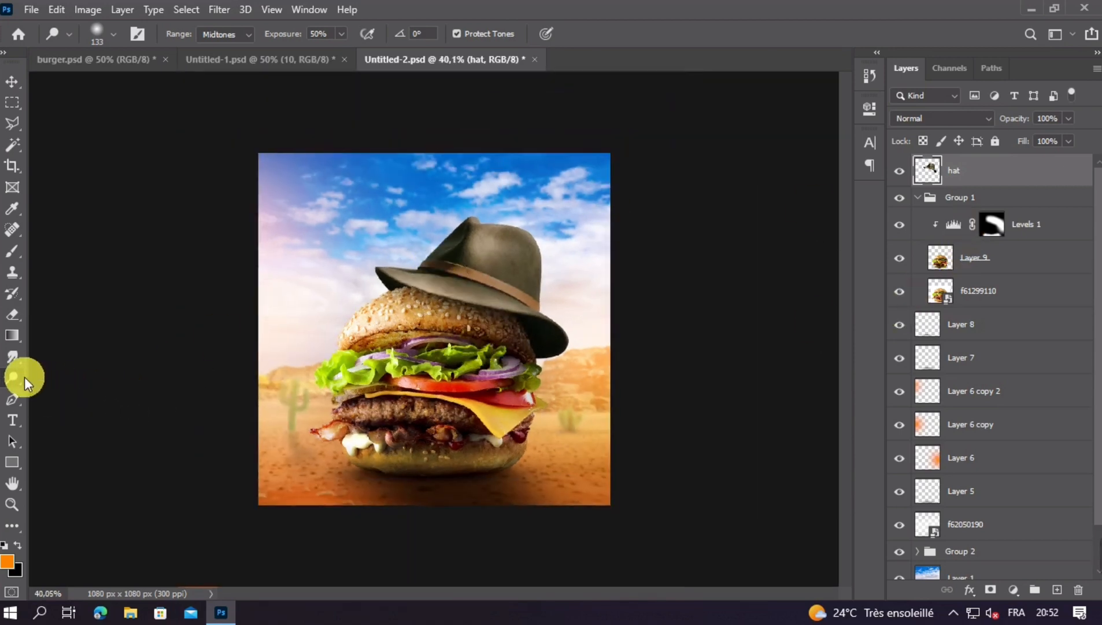
Burn the hat's crown crease and the shadow at the band's left end with brushes down to 23 px, Midtones range, 100% exposure
right_click(23, 377)
click(63, 391)
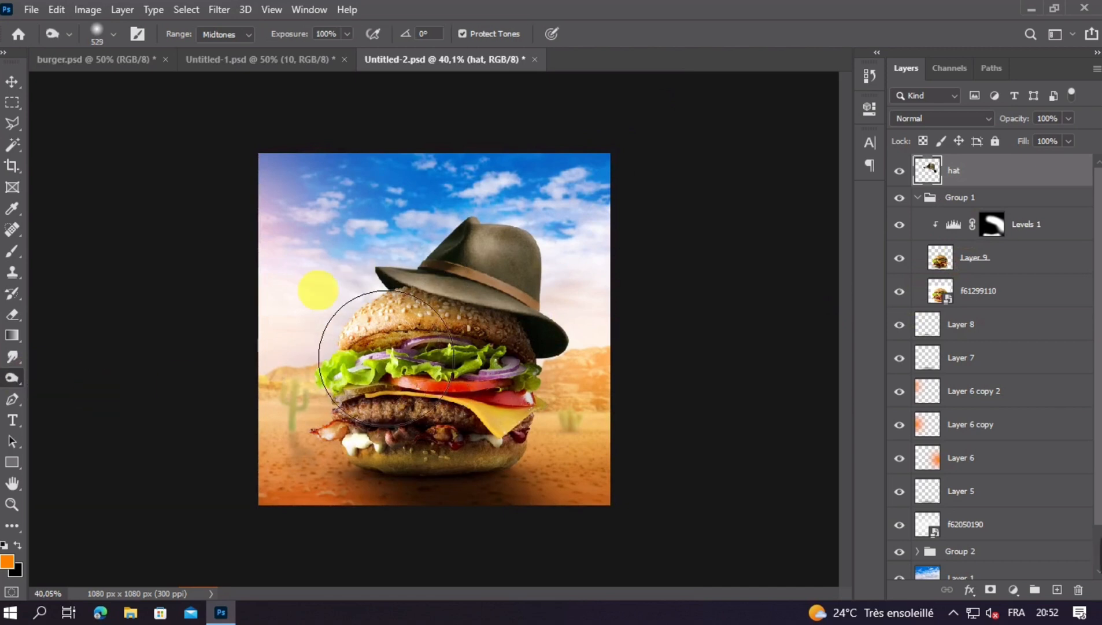
scroll(417, 304, up, 3)
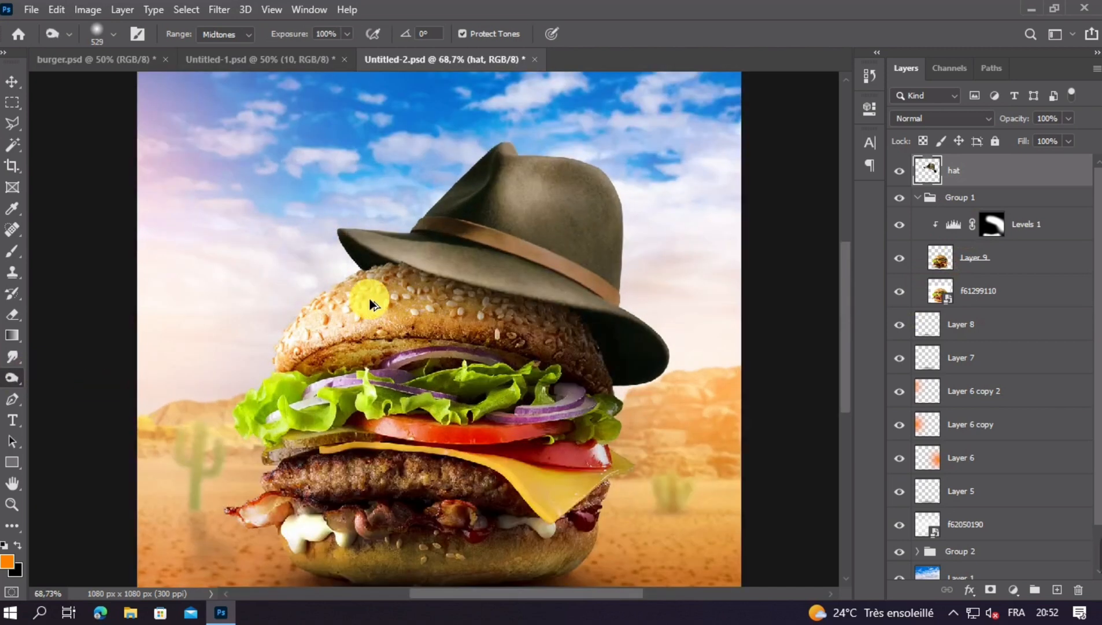
drag(360, 296, 312, 297)
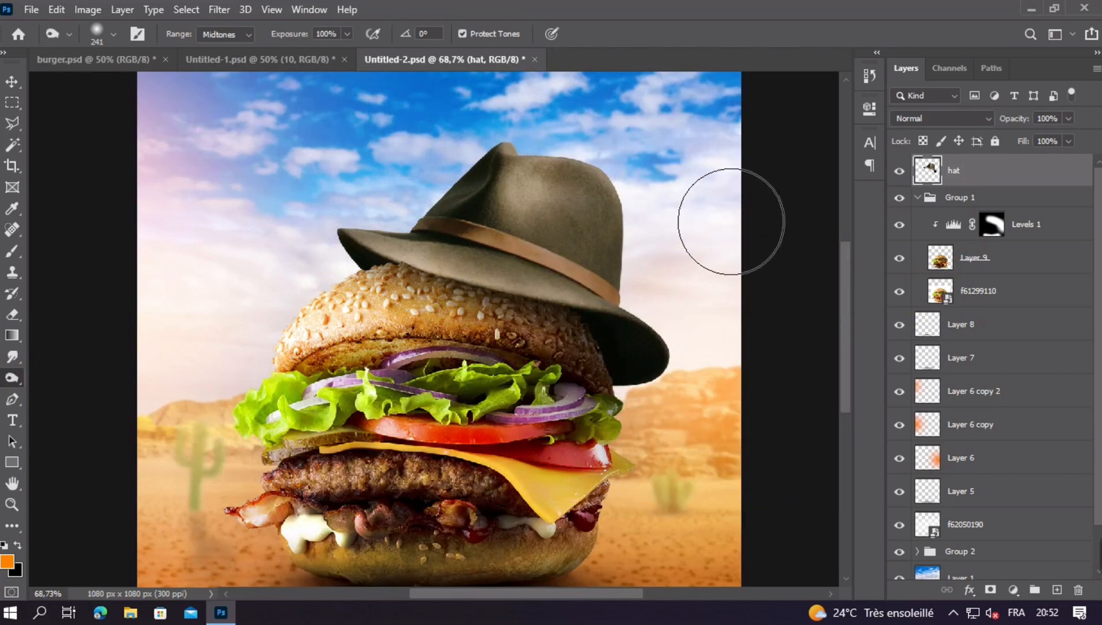
mouse_move(457, 221)
mouse_down()
mouse_move(410, 214)
mouse_move(421, 213)
mouse_up()
mouse_move(482, 227)
mouse_down()
mouse_move(468, 252)
mouse_move(464, 227)
mouse_move(486, 236)
mouse_move(473, 242)
mouse_move(441, 239)
mouse_up()
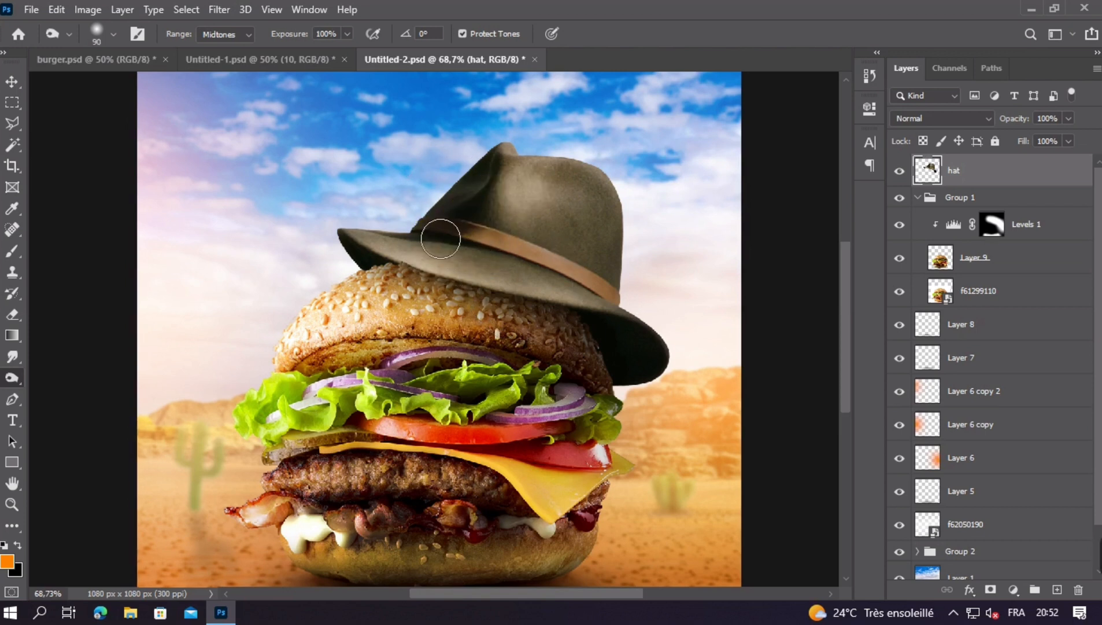
drag(497, 180, 472, 177)
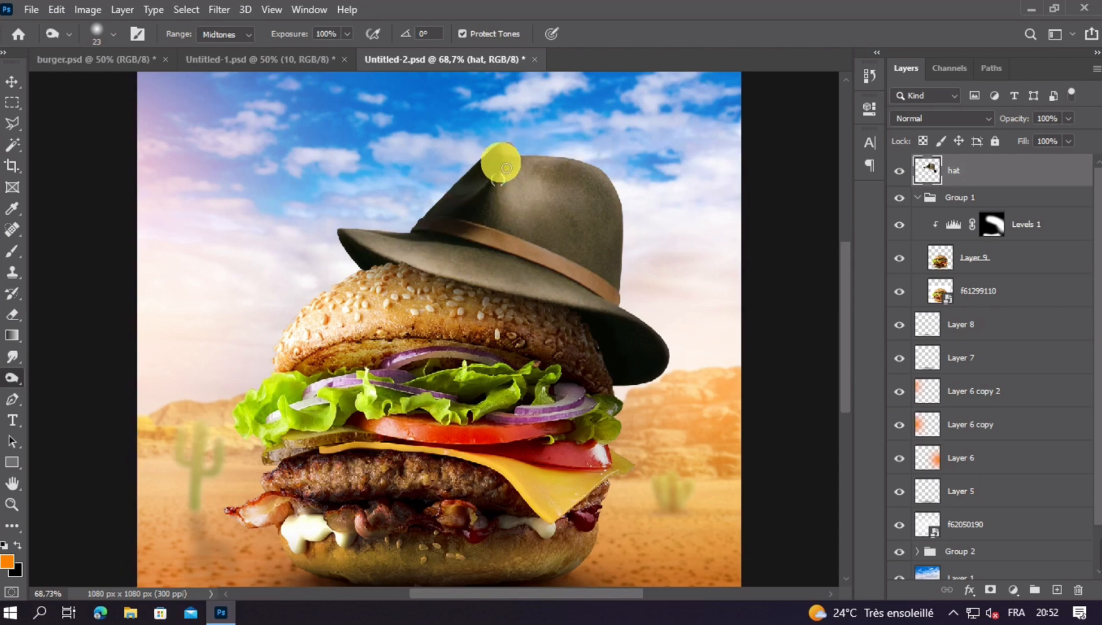
scroll(483, 253, down, 3)
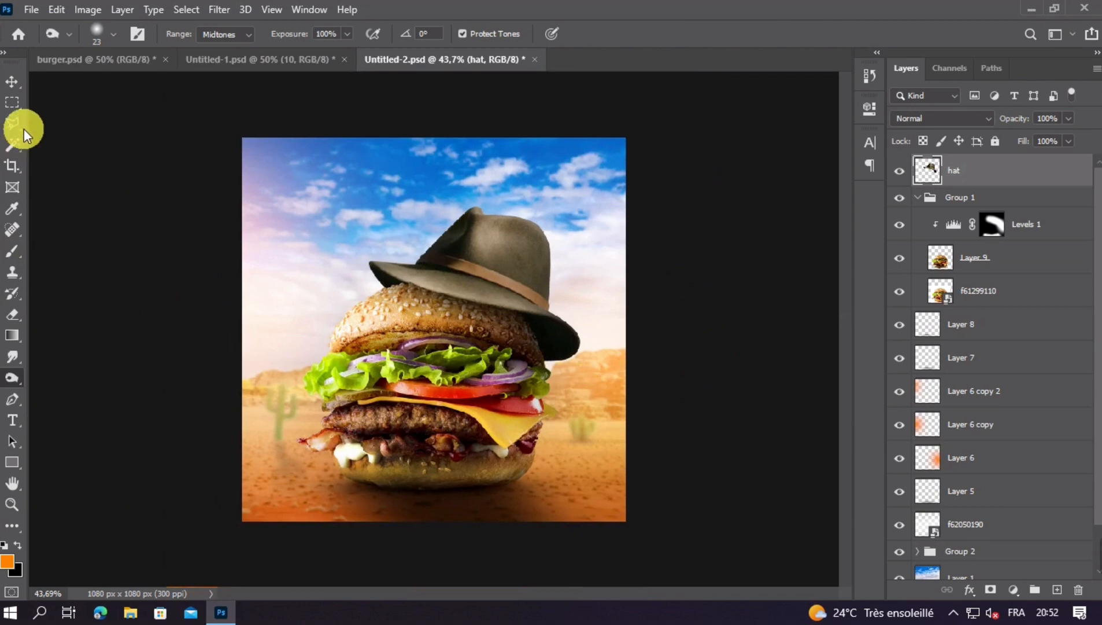
click(18, 82)
key(ctrl+minus)
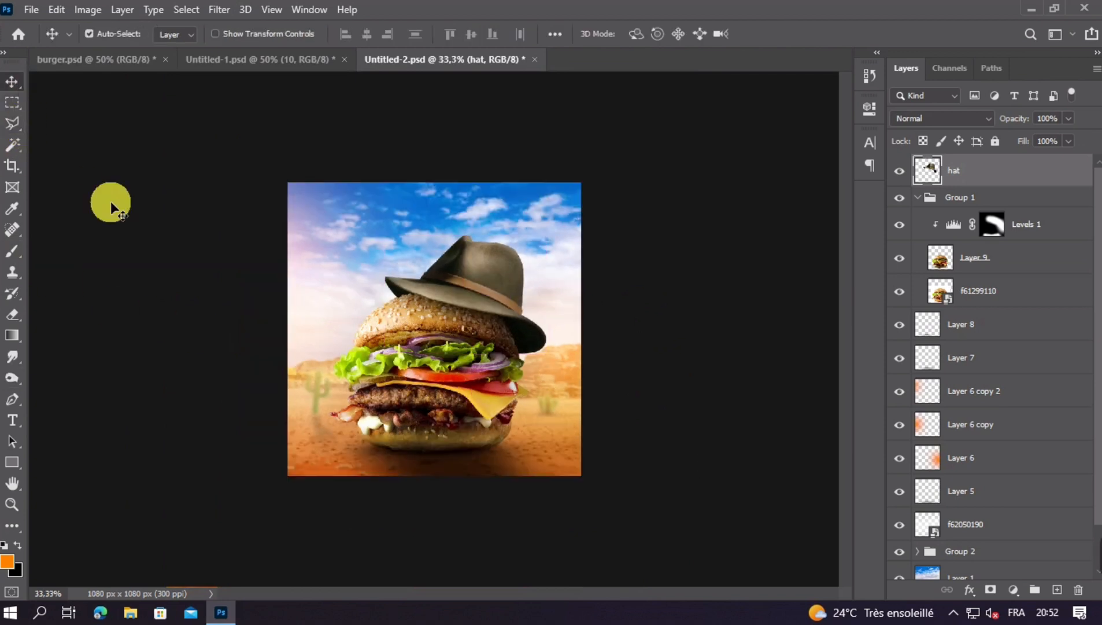
key(ctrl+plus)
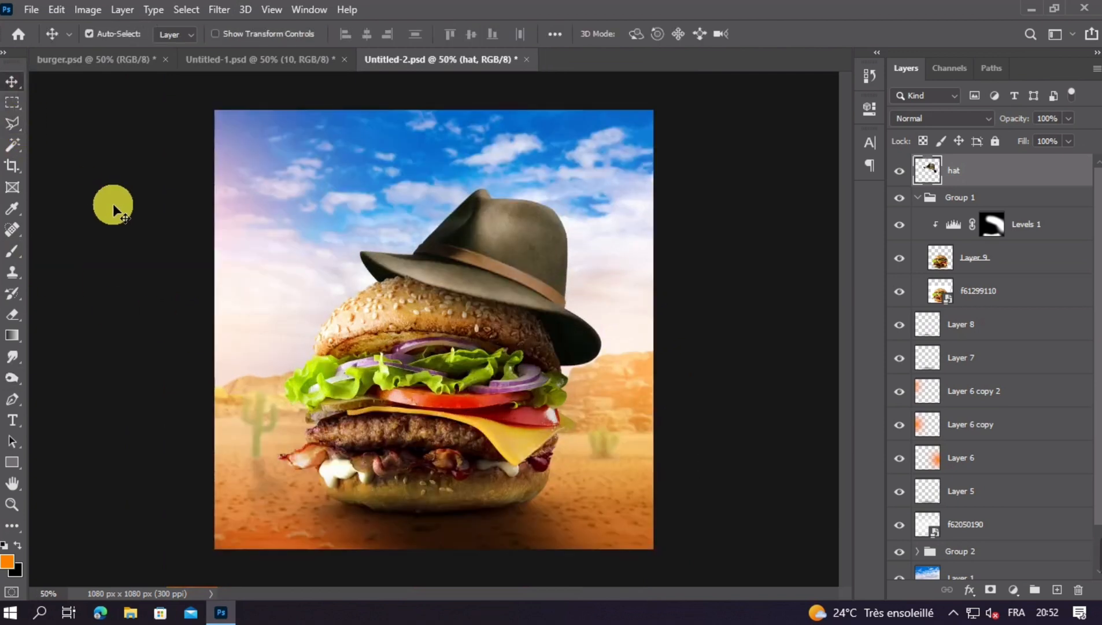
Enlarge the Burn brush to 427 px beside the hat's crown, with Midtones range and 100% exposure
right_click(13, 380)
click(153, 378)
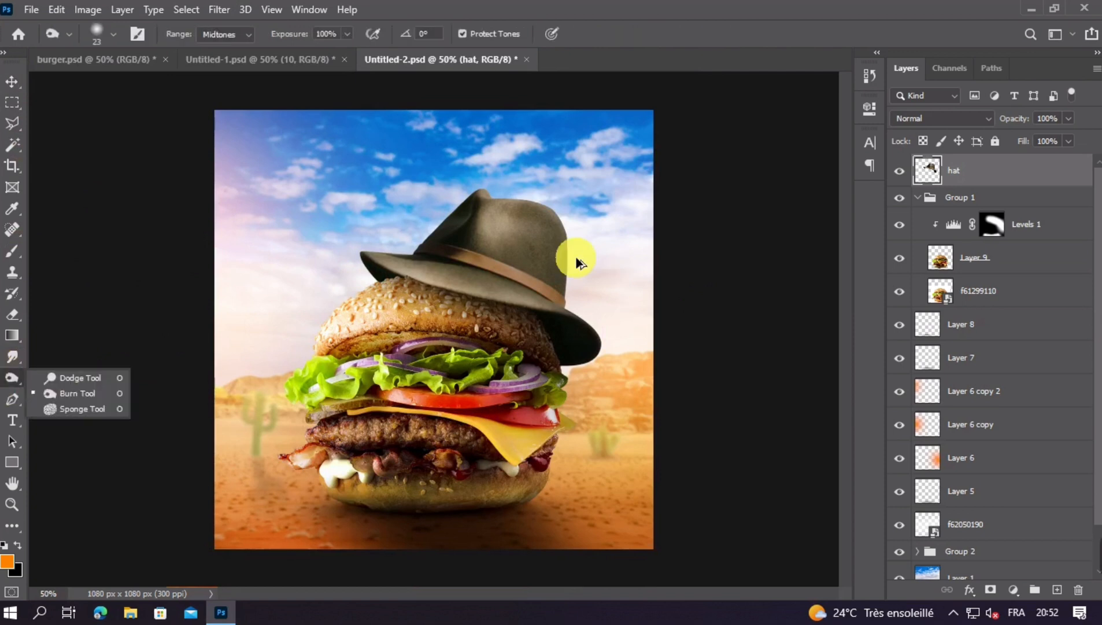
mouse_move(575, 258)
mouse_down()
mouse_move(613, 262)
mouse_move(606, 245)
mouse_up()
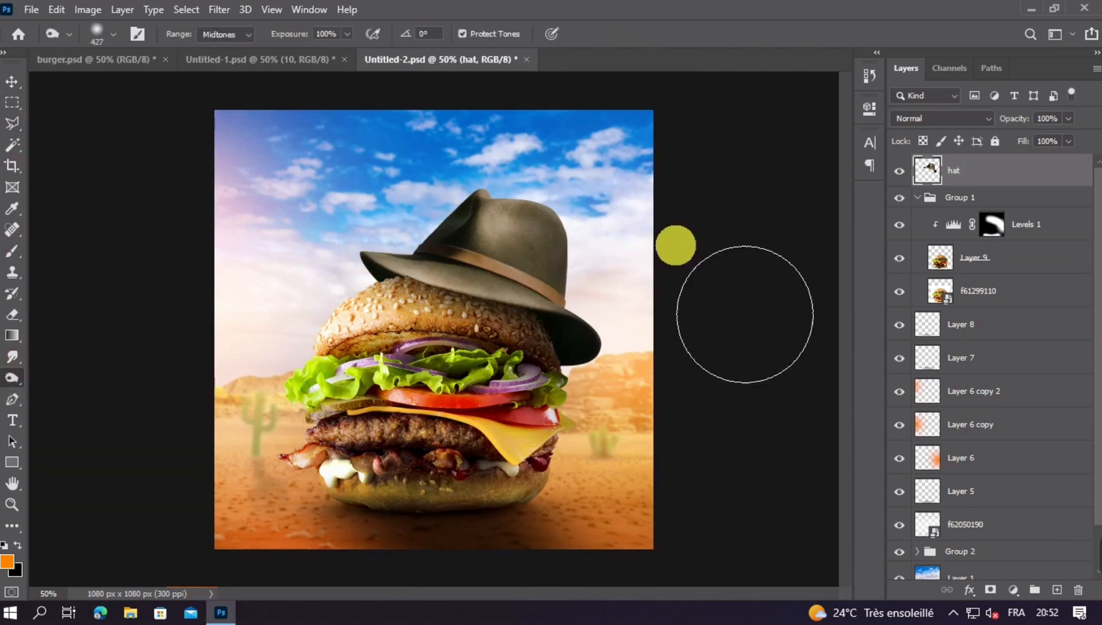
Add an orange Solid Color fill clipped to Layer 9, set it to Screen mode and invert its mask
click(1013, 590)
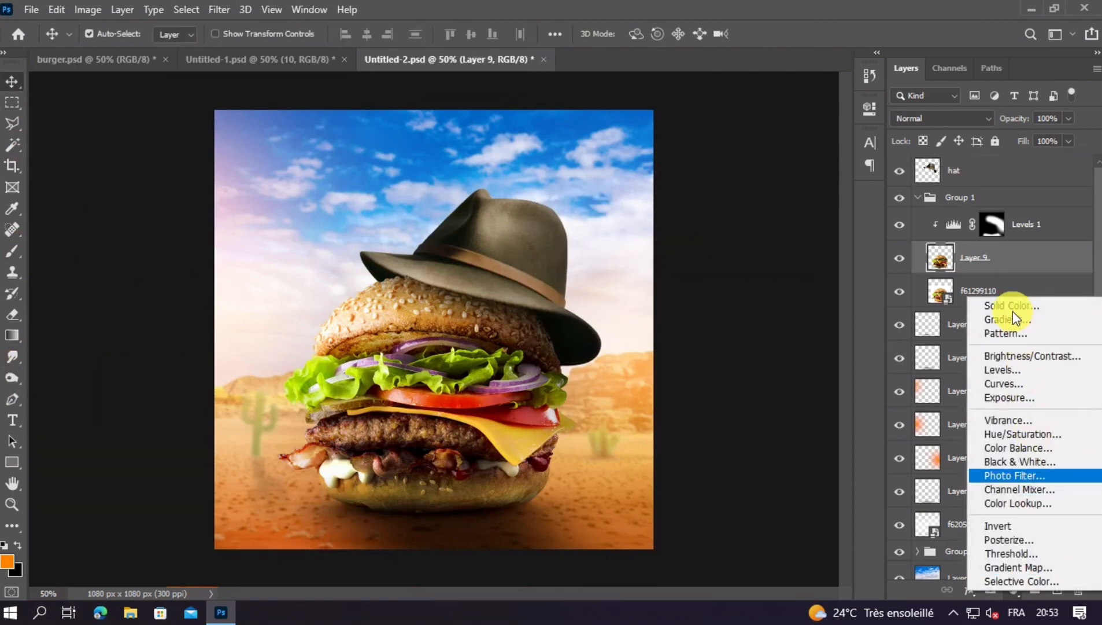
click(1005, 303)
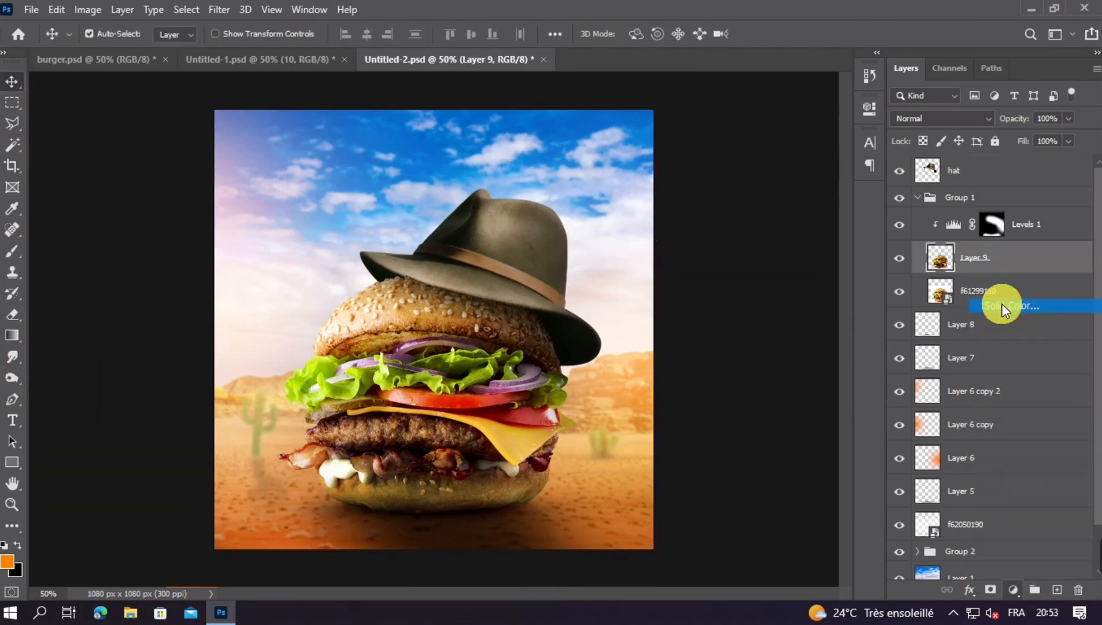
click(680, 151)
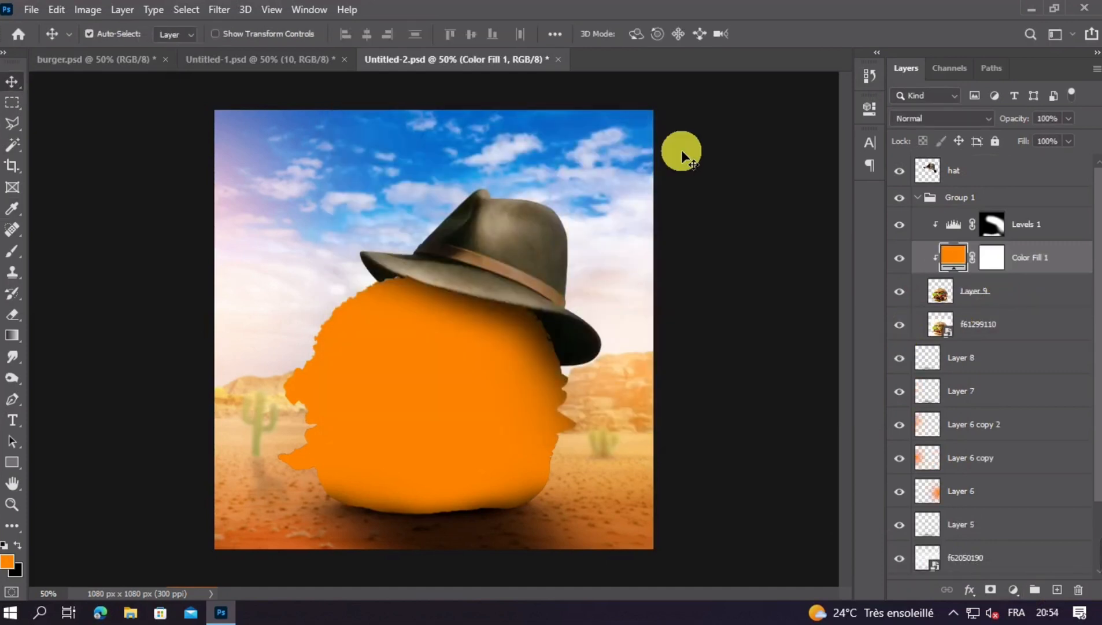
click(896, 120)
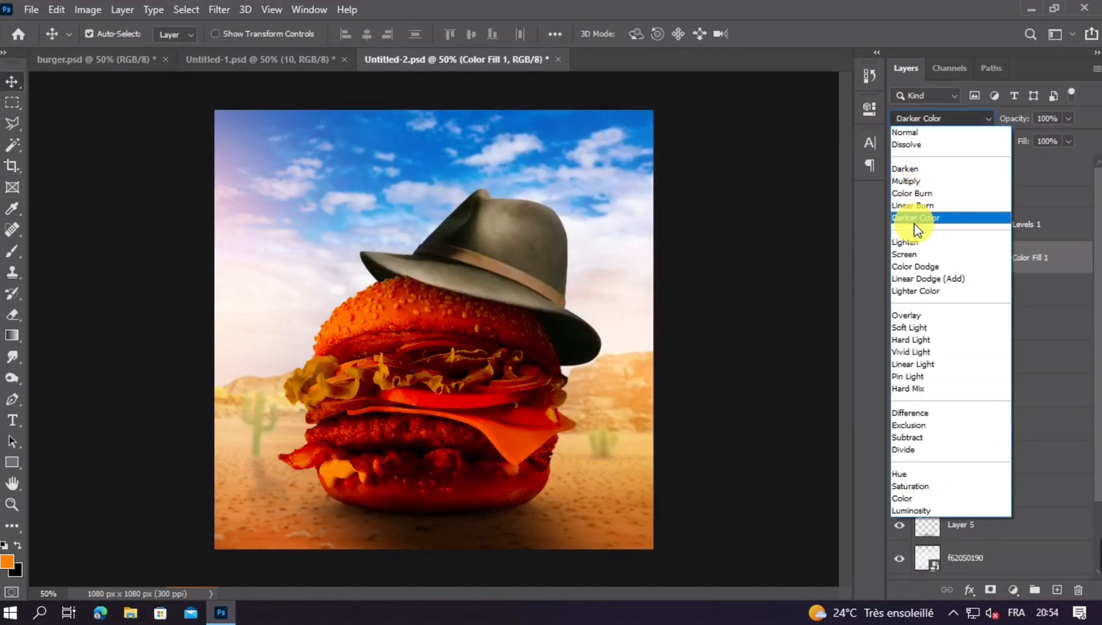
click(916, 255)
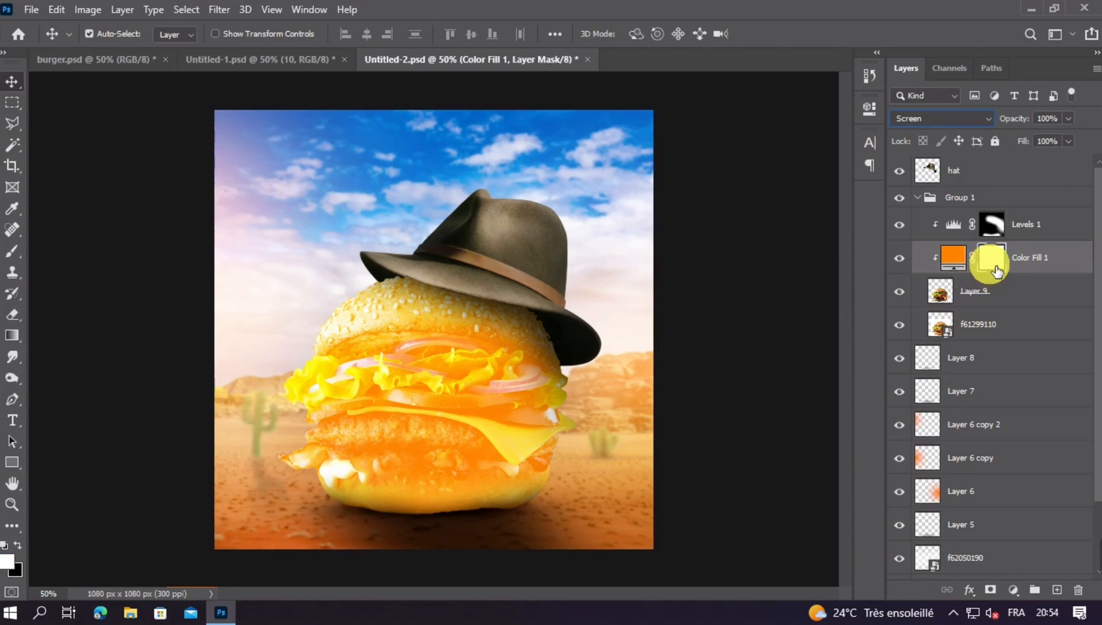
key(ctrl+i)
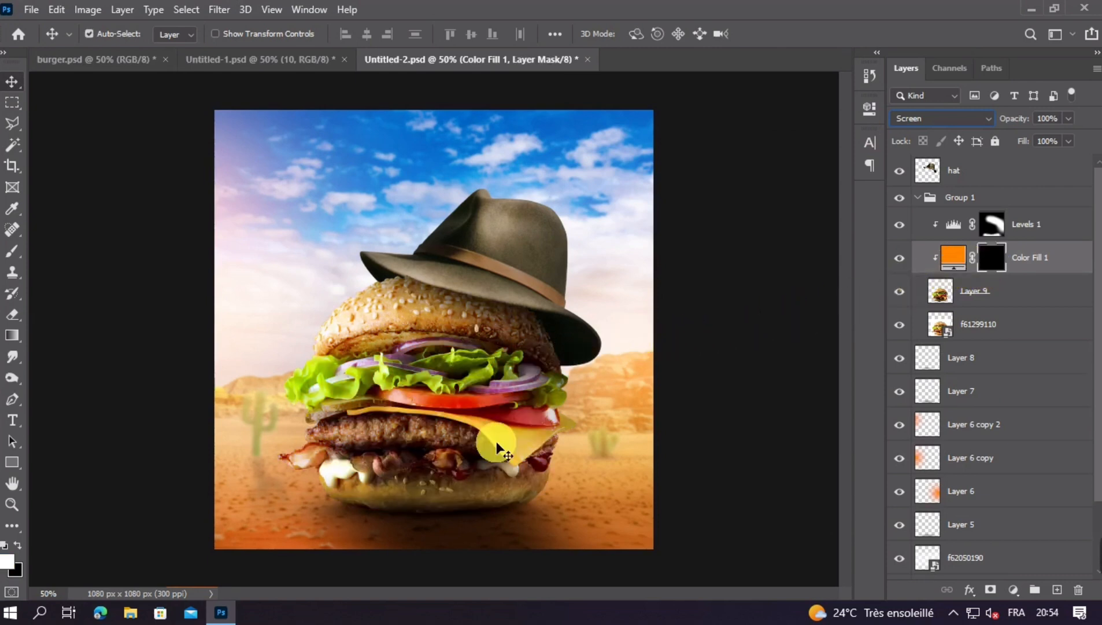
Paint white on the Color Fill 1 mask to reveal orange light along the burger's left side and bacon, with brushes from 334 down to 91 px
click(12, 251)
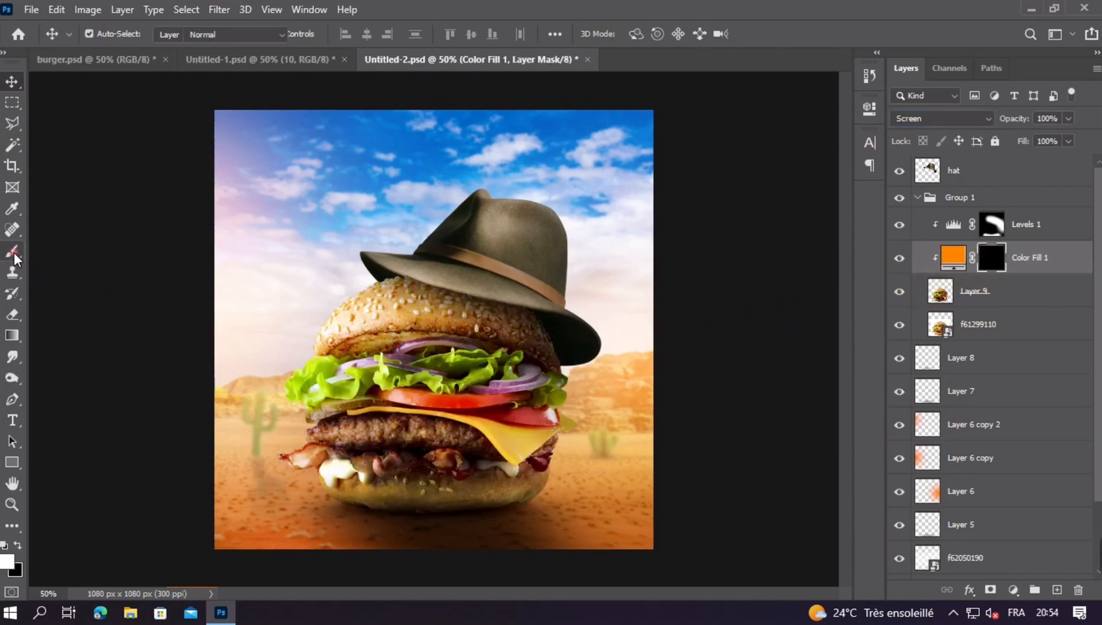
key(ctrl+z)
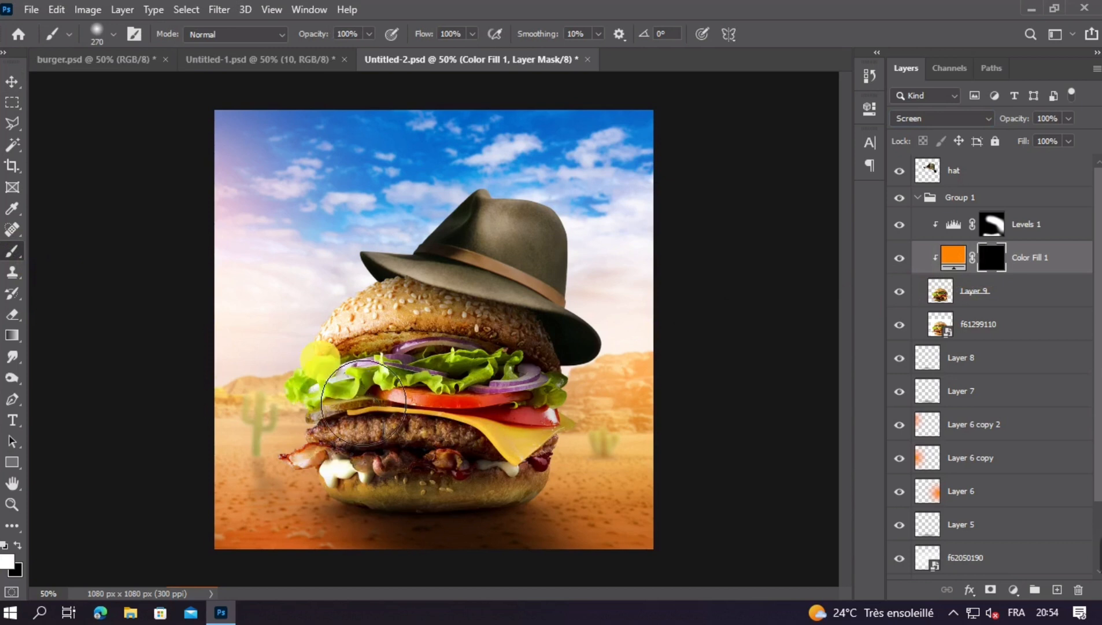
mouse_move(323, 360)
mouse_down()
mouse_move(349, 349)
mouse_move(337, 335)
mouse_move(335, 370)
mouse_move(350, 312)
mouse_move(341, 318)
mouse_up()
click(371, 331)
drag(296, 426, 257, 480)
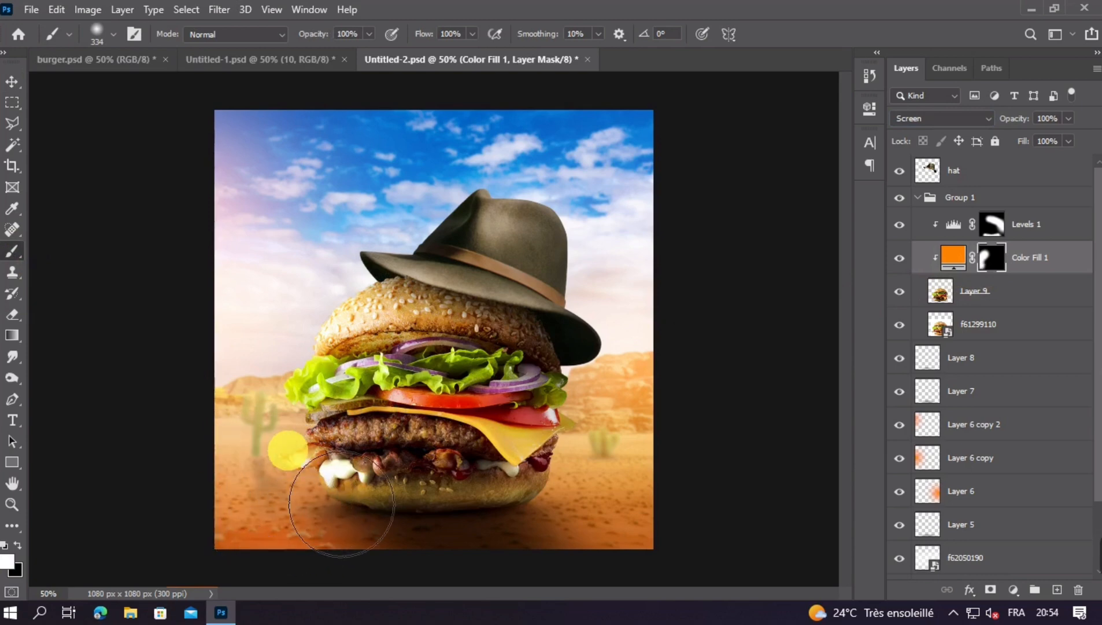
drag(295, 444, 259, 449)
scroll(332, 438, up, 3)
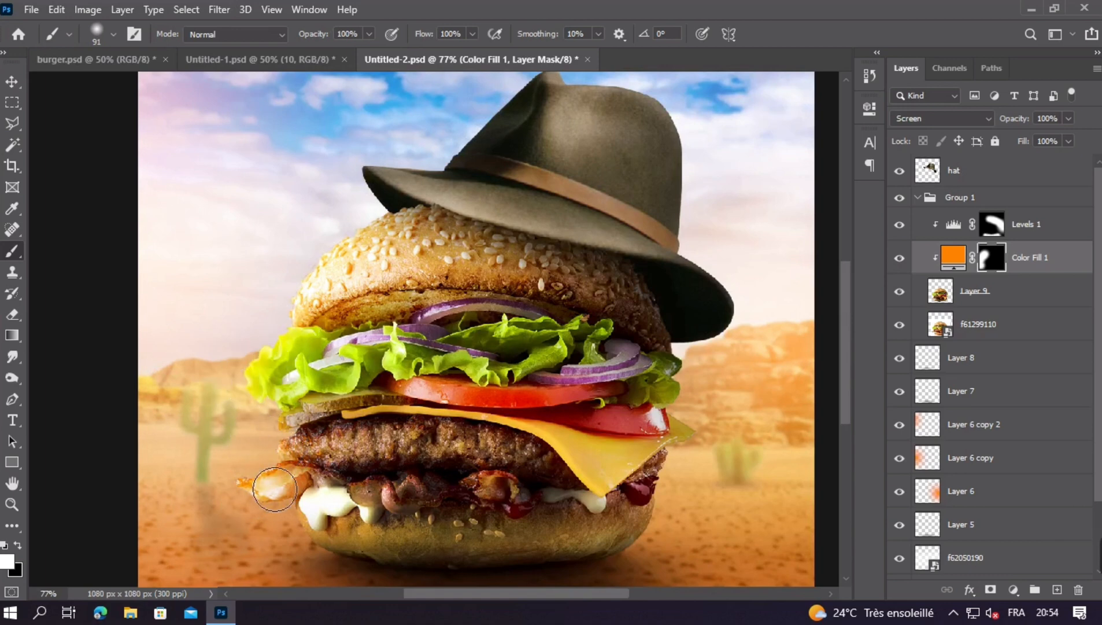
drag(319, 310, 382, 291)
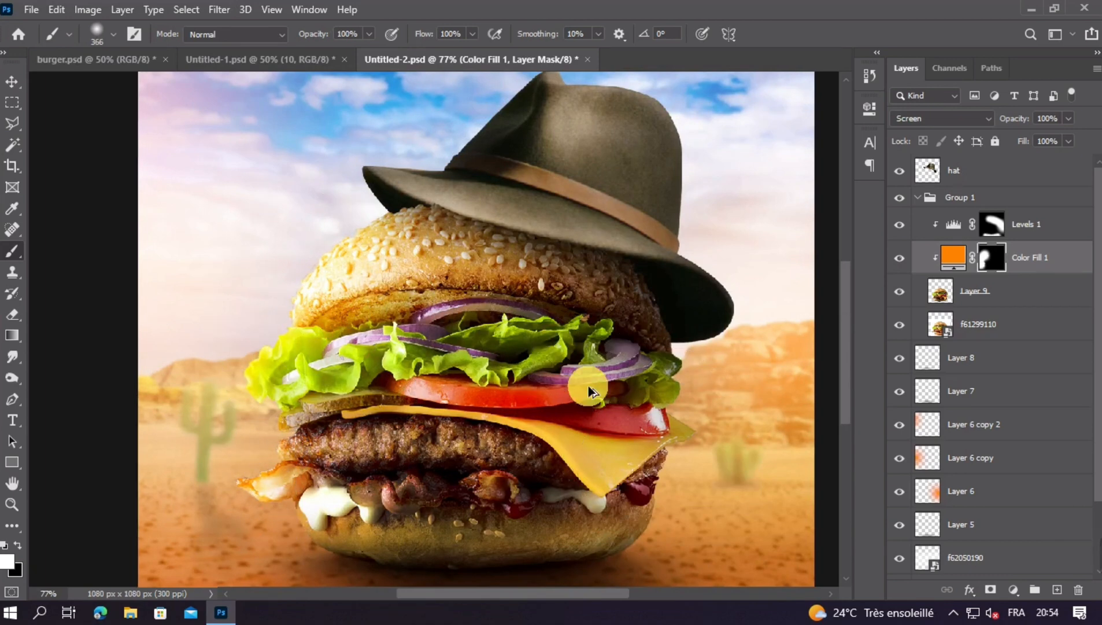
Paint white on the Color Fill 1 mask to add orange light to the burger's lower right side
scroll(588, 387, down, 7)
scroll(529, 414, up, 3)
click(614, 462)
scroll(544, 359, down, 1)
drag(384, 387, 361, 386)
click(12, 81)
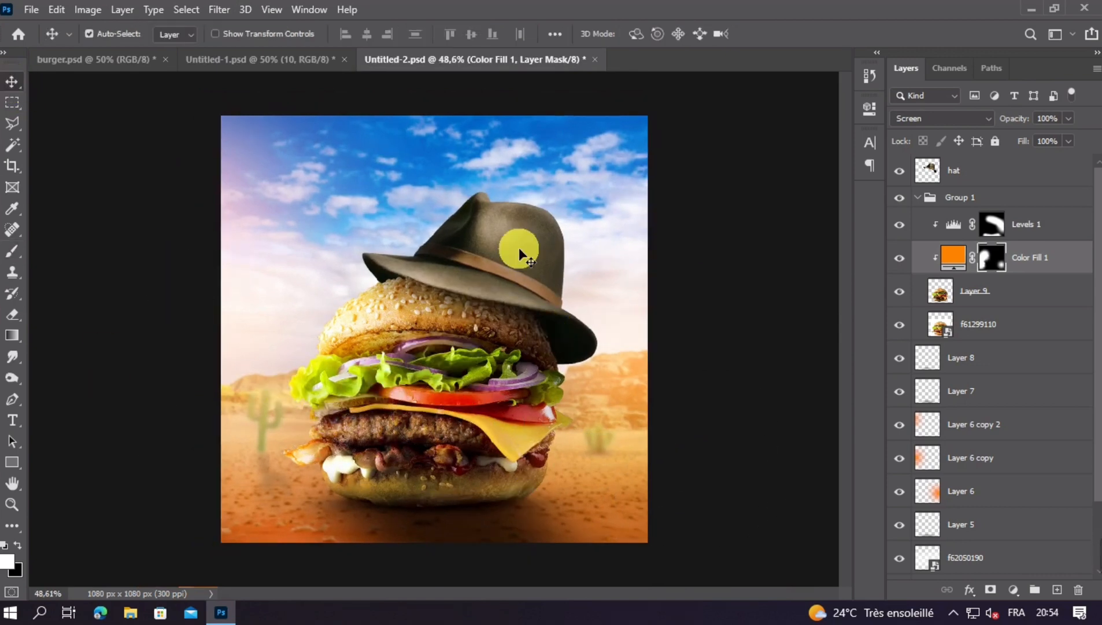
Add a #ff8400 Solid Color fill clipped to the hat layer, set it to Screen mode and invert its mask
click(1046, 181)
click(1014, 589)
click(1006, 296)
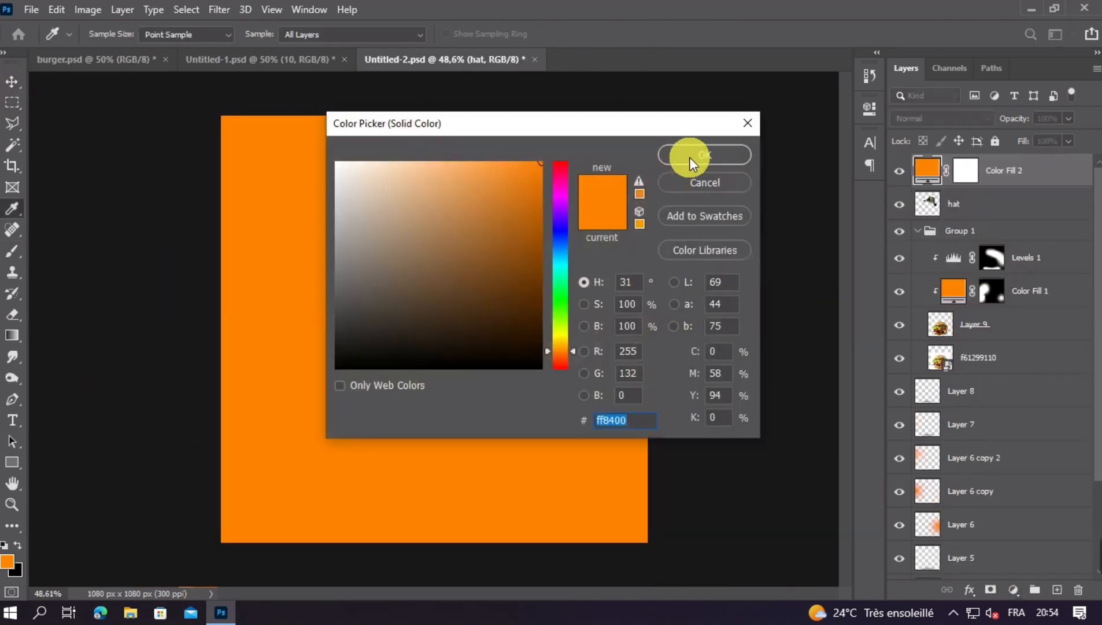
click(694, 155)
right_click(1024, 171)
click(902, 308)
click(943, 118)
click(915, 254)
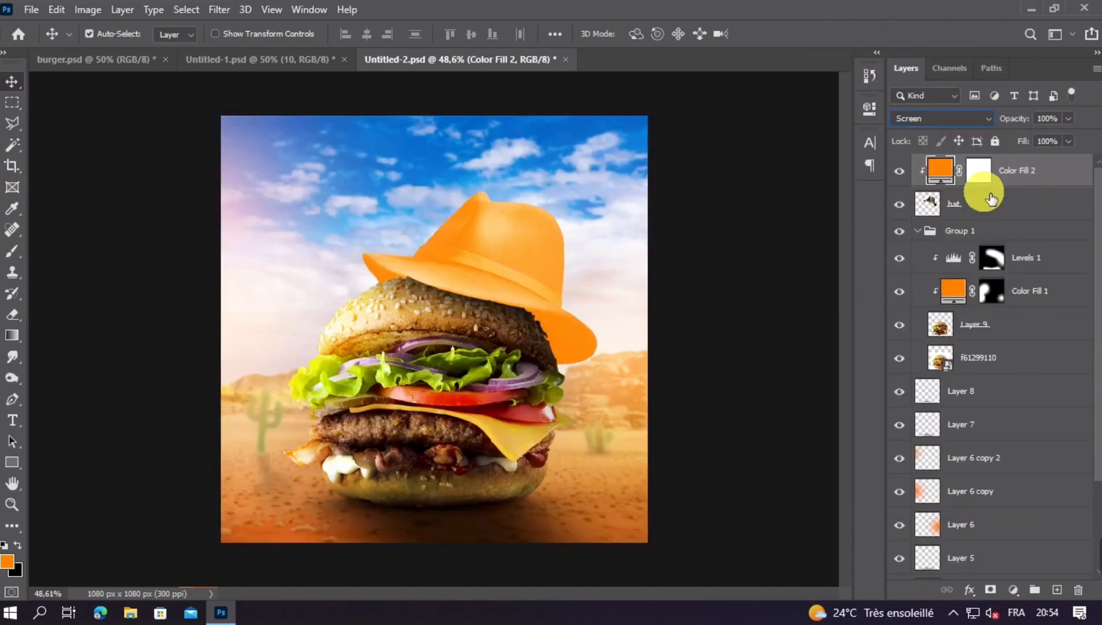
click(979, 171)
key(ctrl+i)
Paint white on the Color Fill 2 mask with a 350 px brush to reveal orange light on the hat's right and left edges
click(12, 250)
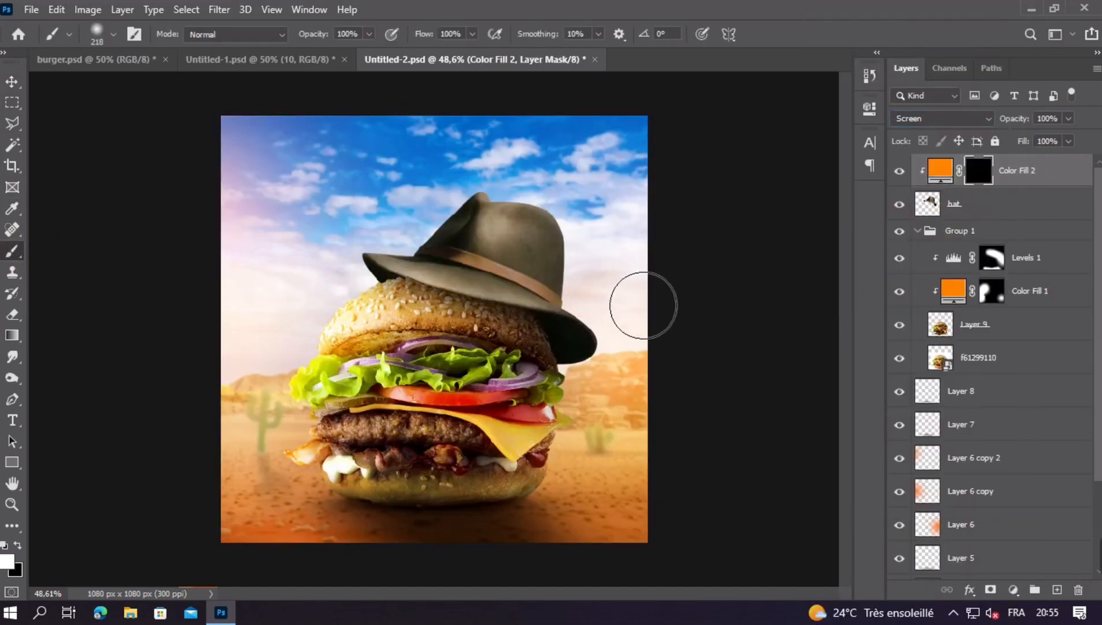
click(645, 343)
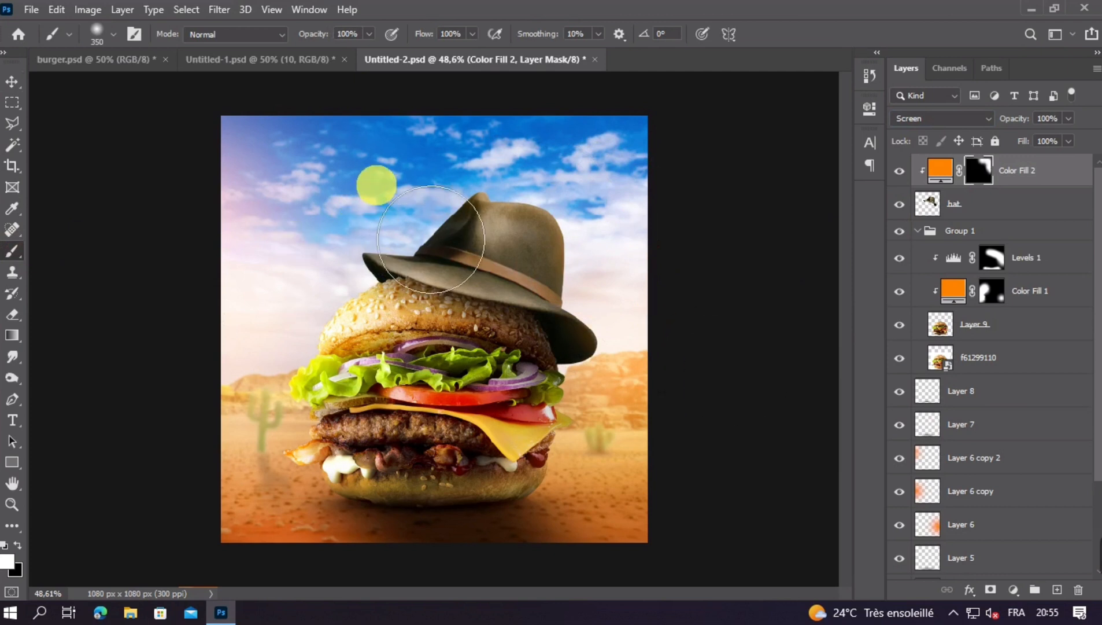
key(ctrl+z)
key(ctrl+z)
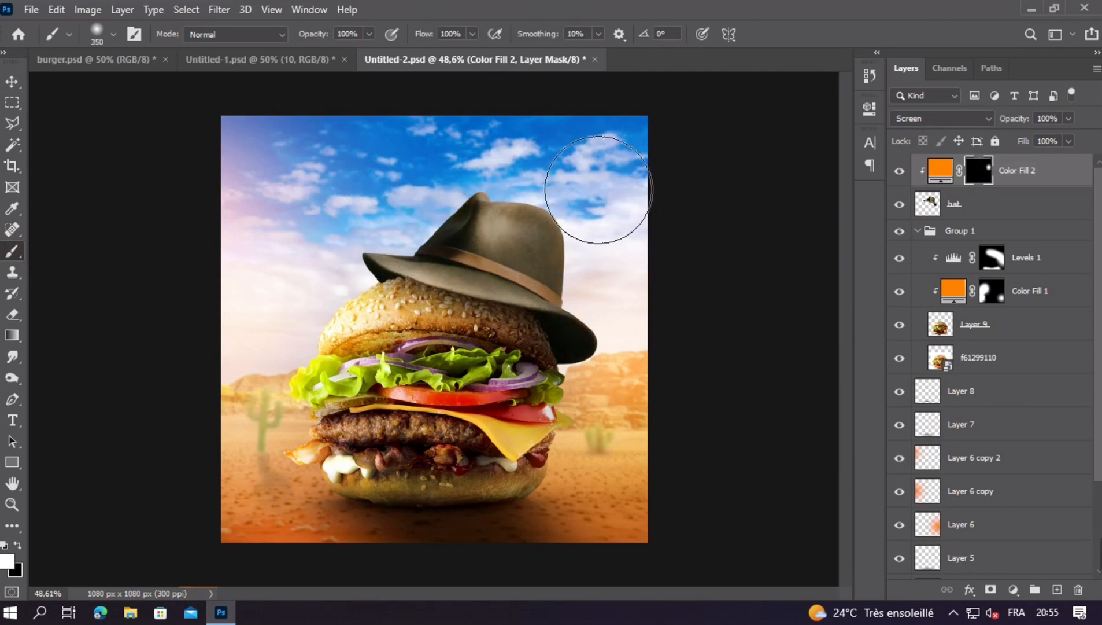
mouse_move(609, 226)
mouse_down()
mouse_move(709, 325)
mouse_move(737, 442)
mouse_up()
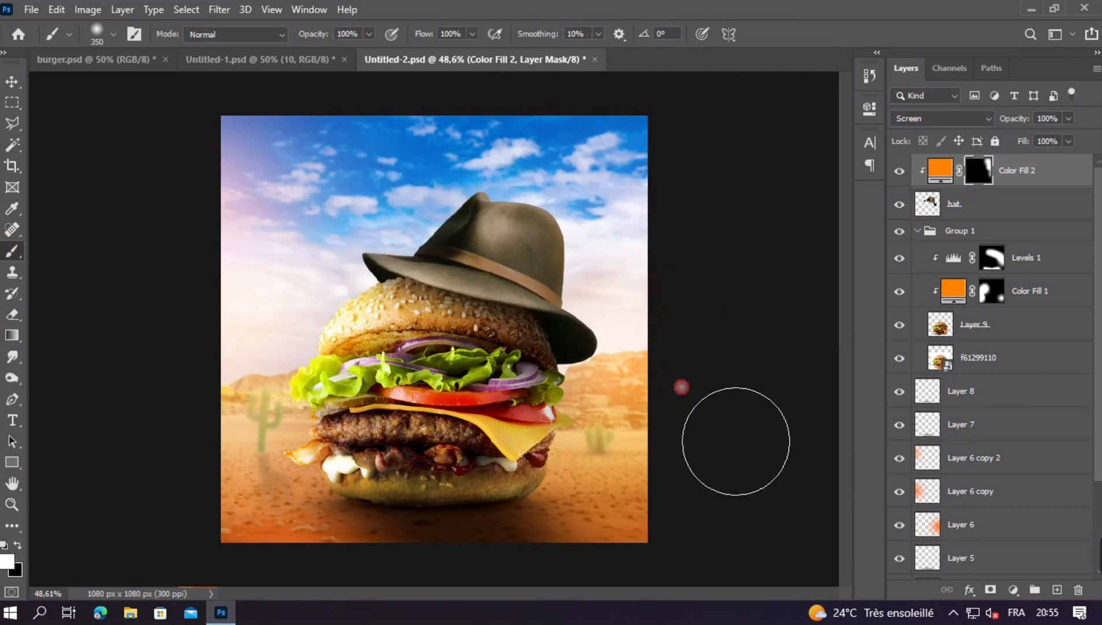
drag(344, 294, 379, 237)
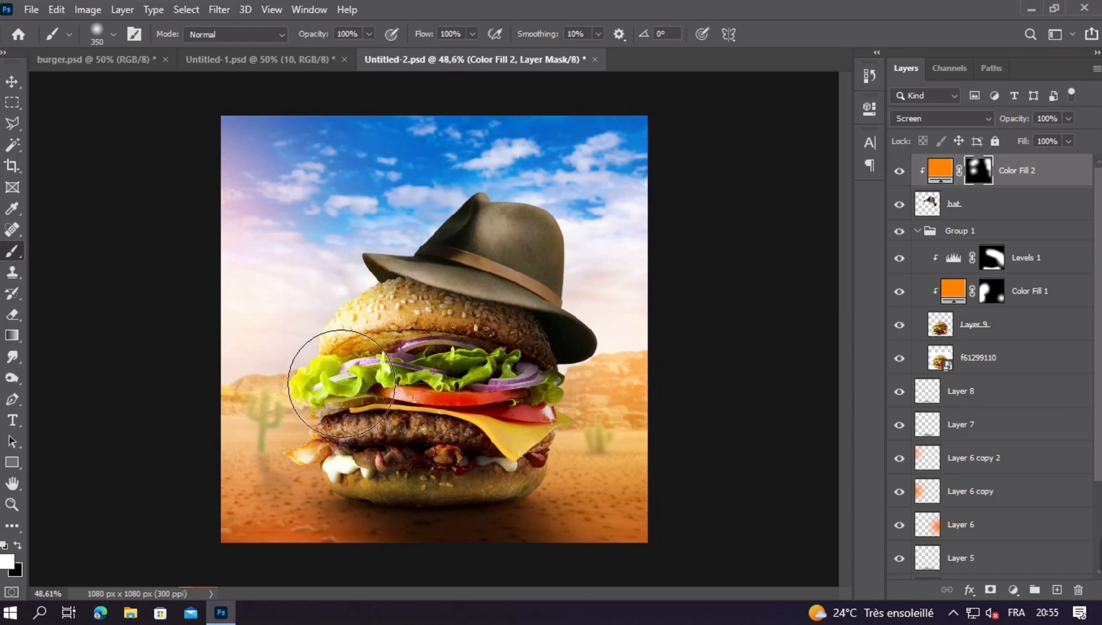
click(471, 405)
click(524, 315)
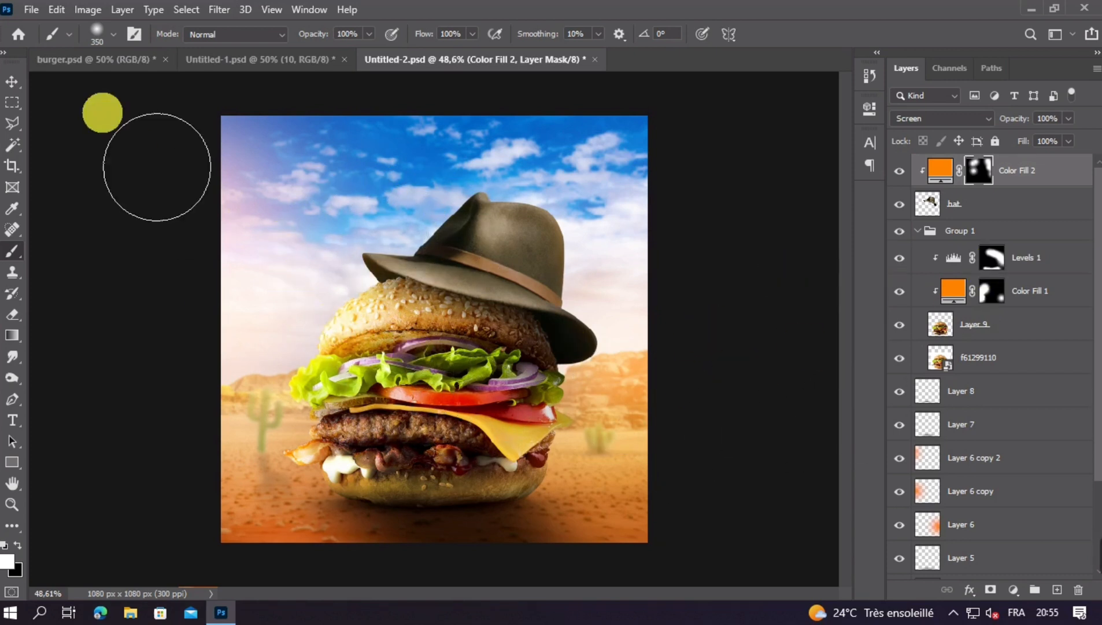
click(12, 82)
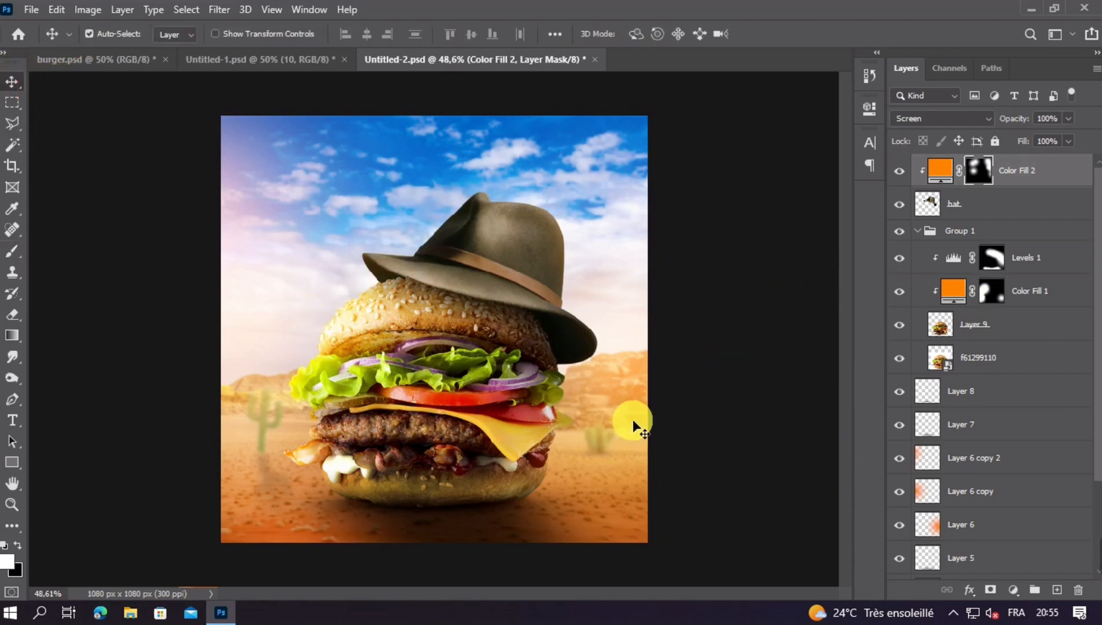
mouse_move(633, 419)
mouse_down()
mouse_move(613, 363)
mouse_move(627, 317)
mouse_move(619, 431)
mouse_up()
drag(698, 424, 700, 426)
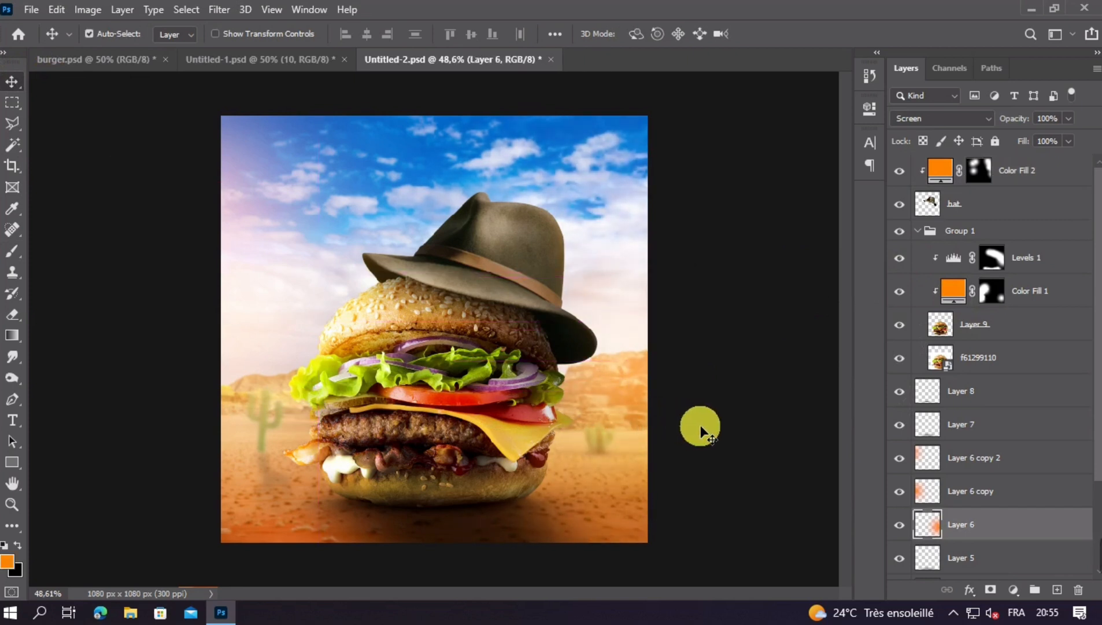
drag(625, 401, 601, 310)
alt+click(642, 342)
key(Delete)
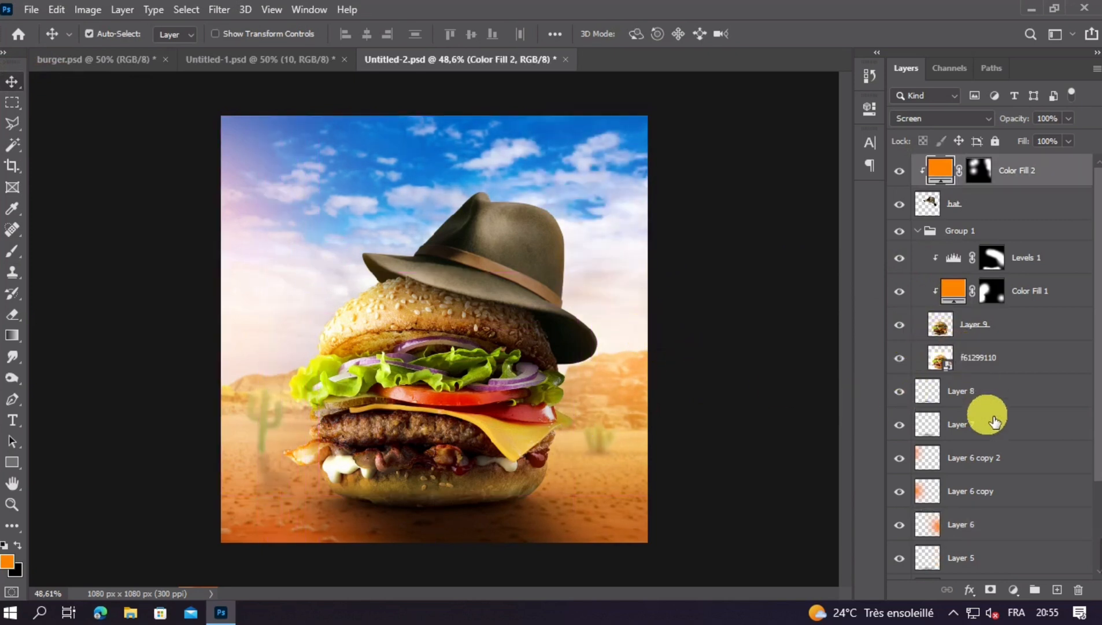
Try moving Layer 6, Layer 6 copy and Layer 6 copy 2 together above Color Fill 2
click(999, 468)
scroll(999, 463, down, 2)
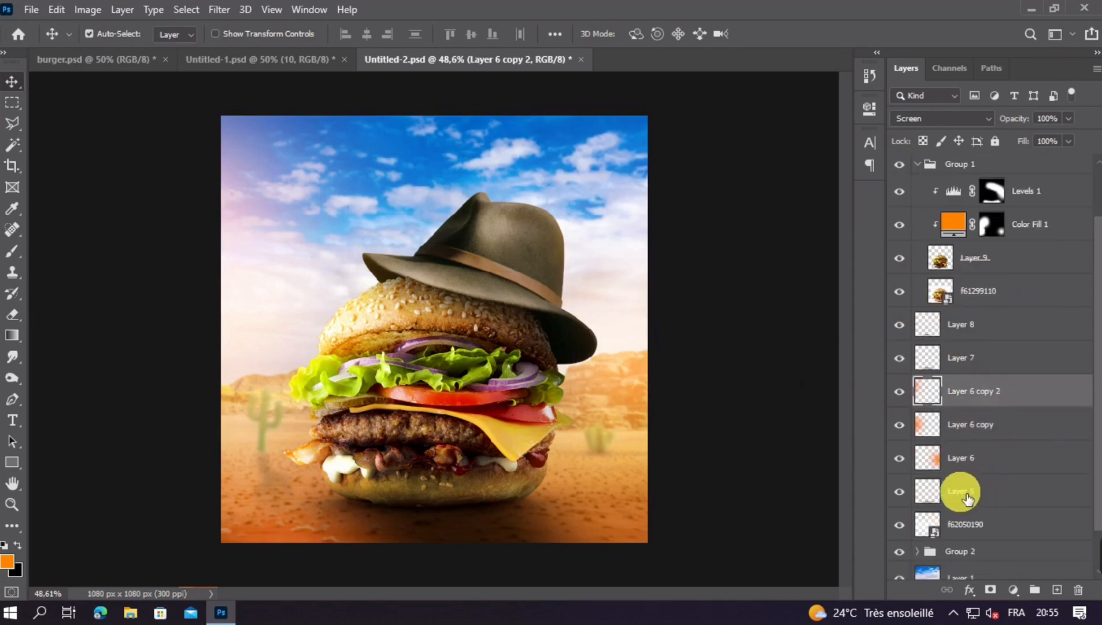
shift+click(998, 463)
scroll(985, 394, up, 2)
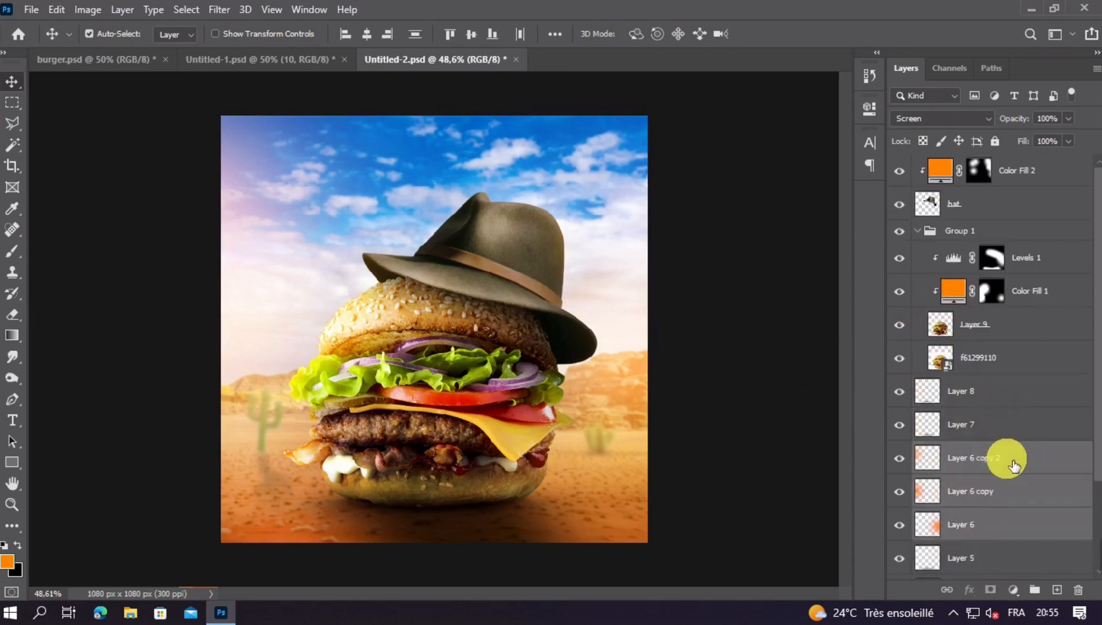
drag(1018, 441, 1024, 173)
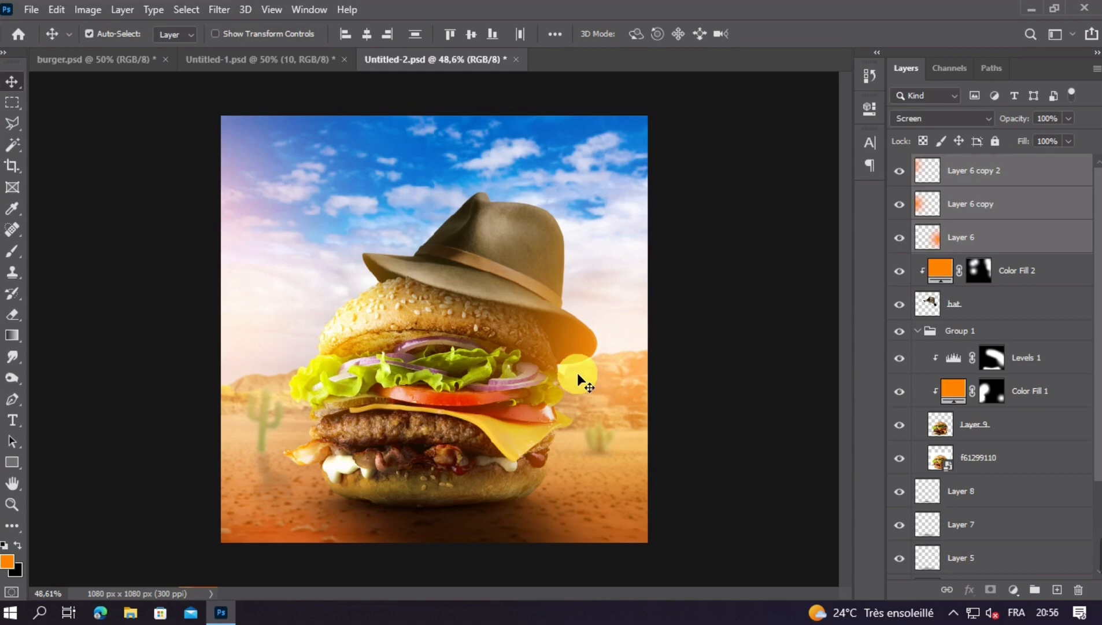
key(ctrl+z)
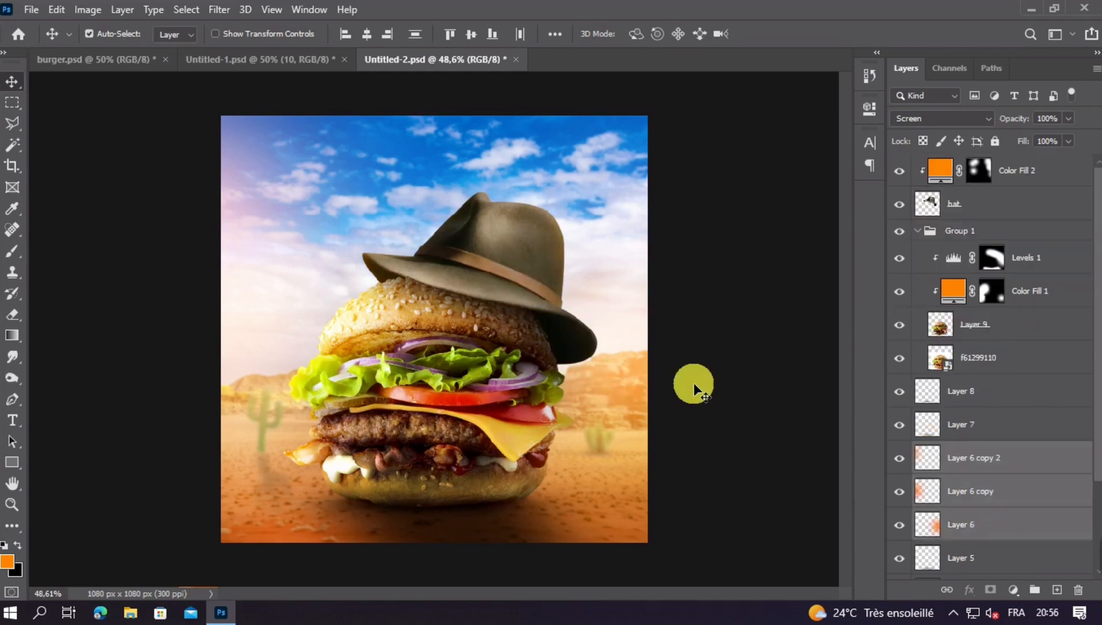
Move Layer 6 above Color Fill 2 and shift its orange glow toward the image's right edge
click(982, 458)
click(992, 528)
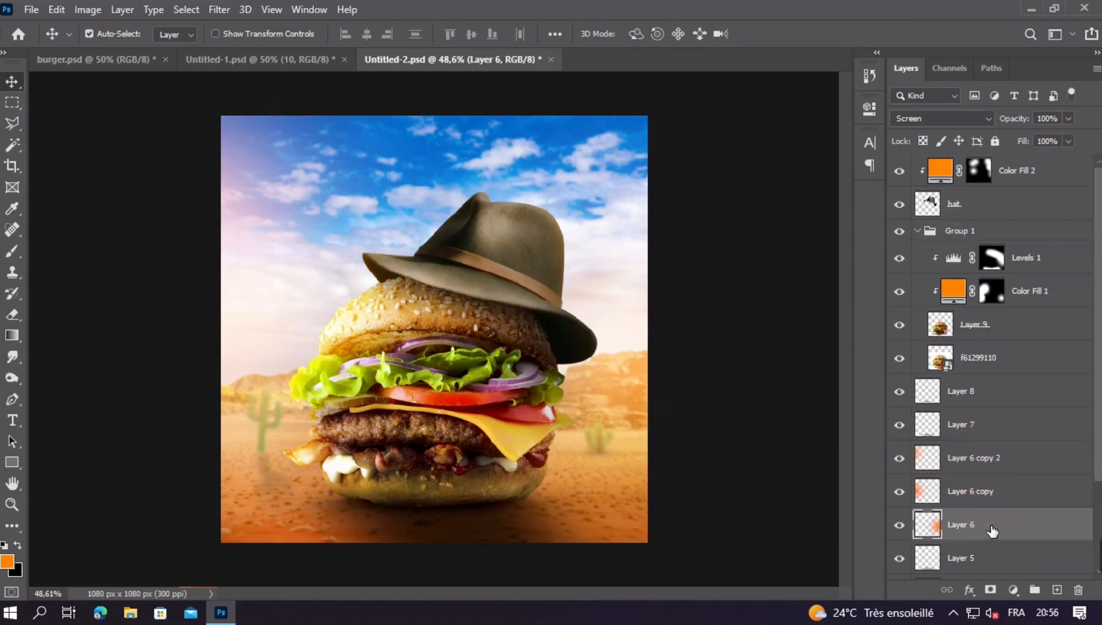
double_click(1000, 158)
click(1064, 74)
drag(1018, 526, 1008, 166)
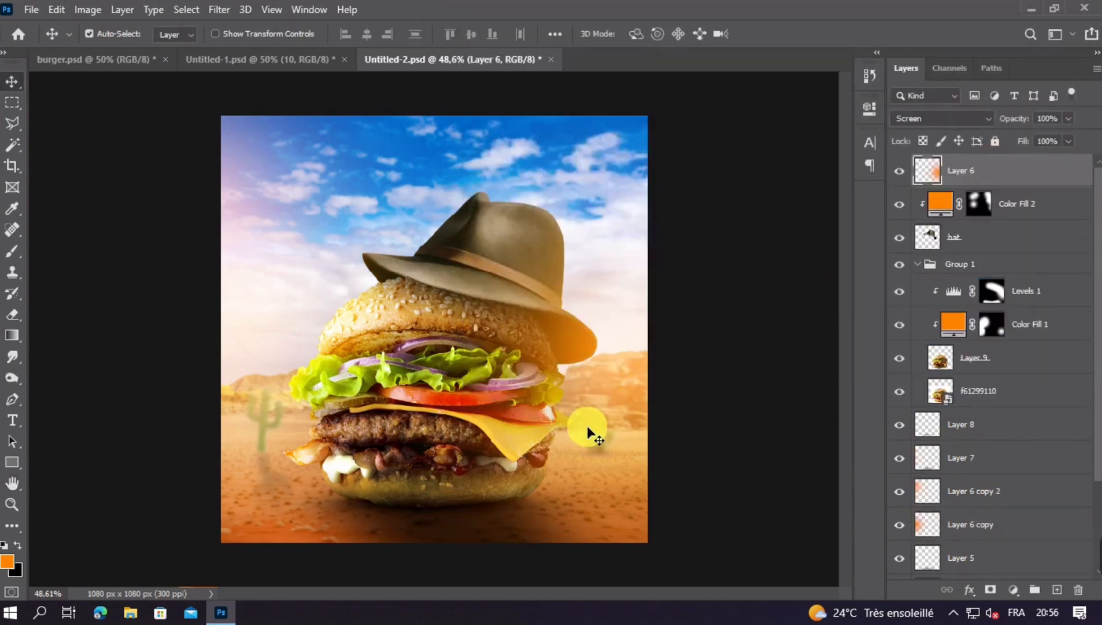
mouse_move(615, 422)
mouse_down()
mouse_move(676, 413)
mouse_move(615, 440)
mouse_up()
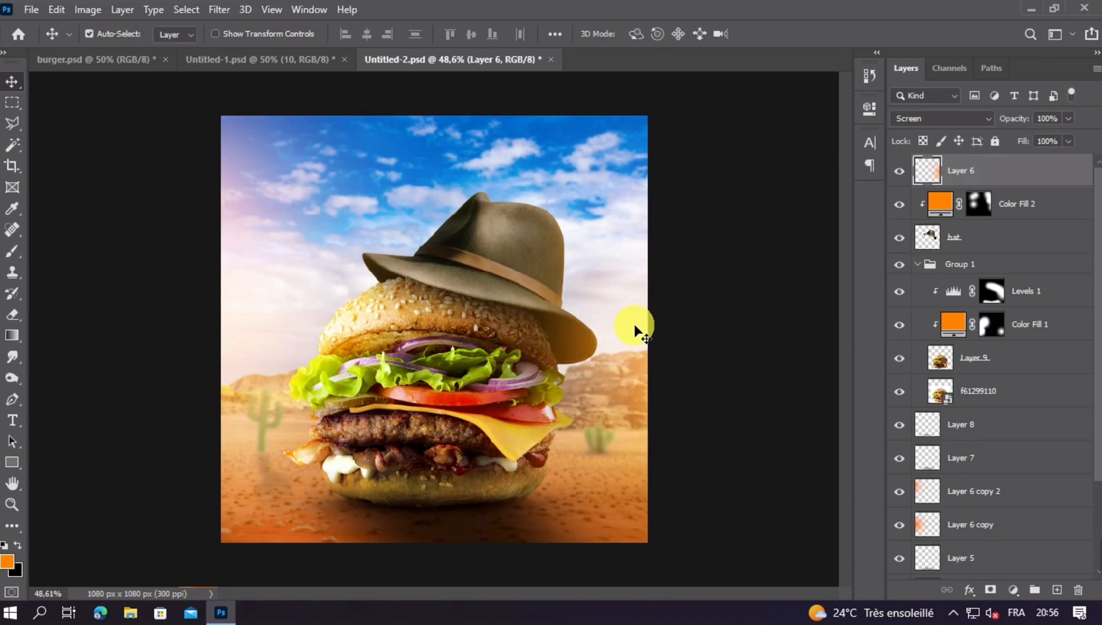
Move Layer 6 copy 2 and Layer 6 copy above Color Fill 2, directly beneath Layer 6
click(252, 399)
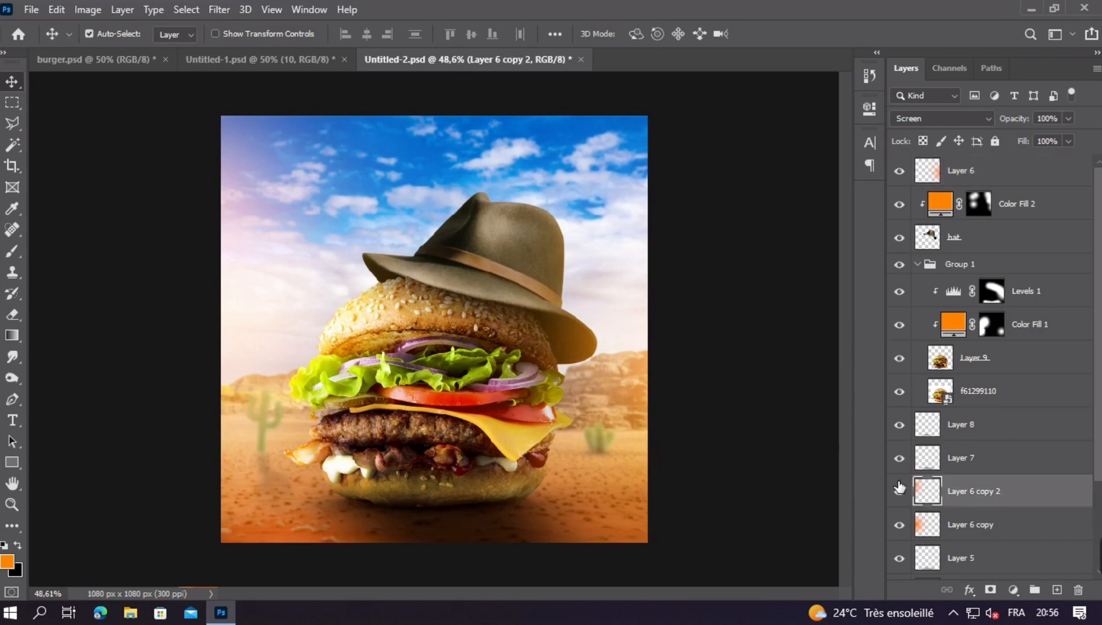
drag(976, 492, 985, 203)
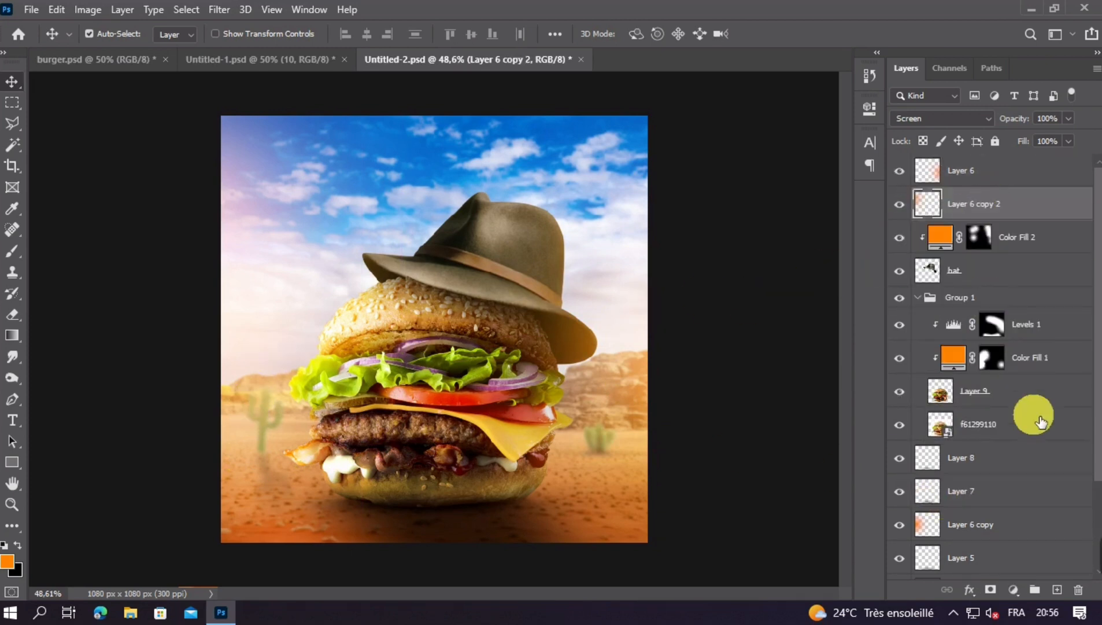
drag(984, 524, 977, 184)
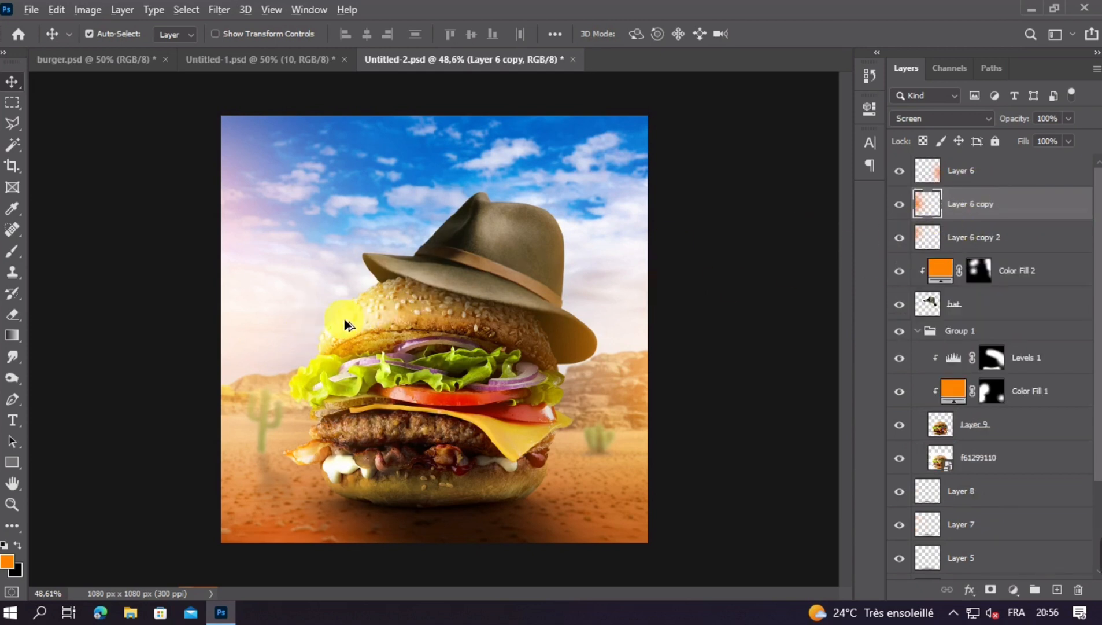
Try nudging Layer 6 copy's orange glow slightly downward along the image's left edge
mouse_move(295, 330)
mouse_down()
mouse_move(259, 297)
mouse_move(312, 284)
mouse_move(299, 280)
mouse_move(290, 341)
mouse_move(310, 348)
mouse_move(288, 341)
mouse_up()
key(ctrl+z)
key(ctrl)
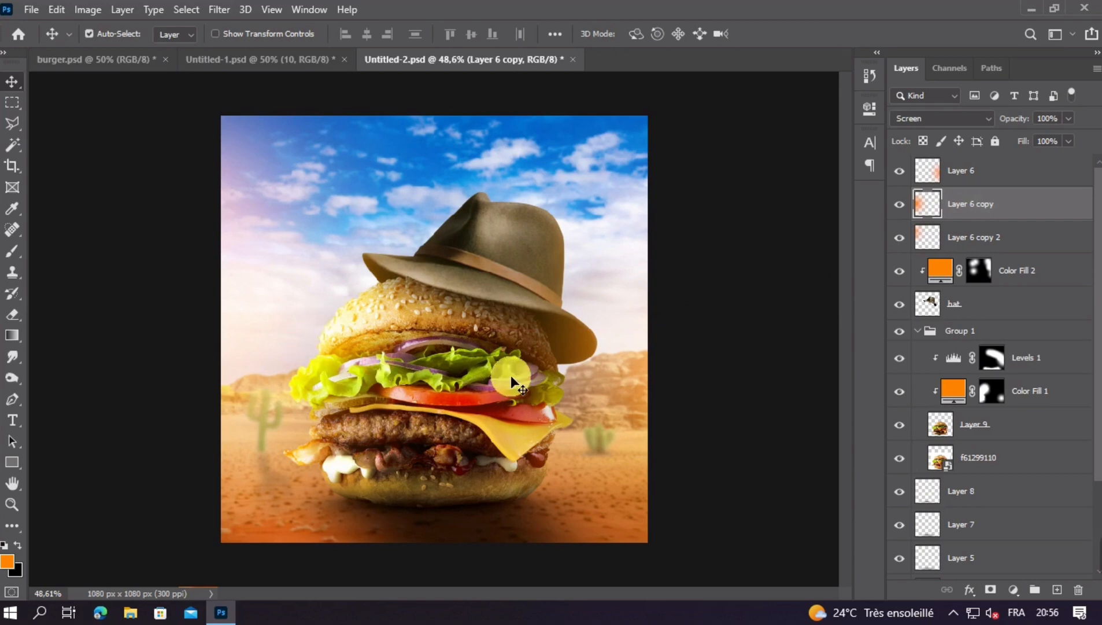
key(ctrl+minus)
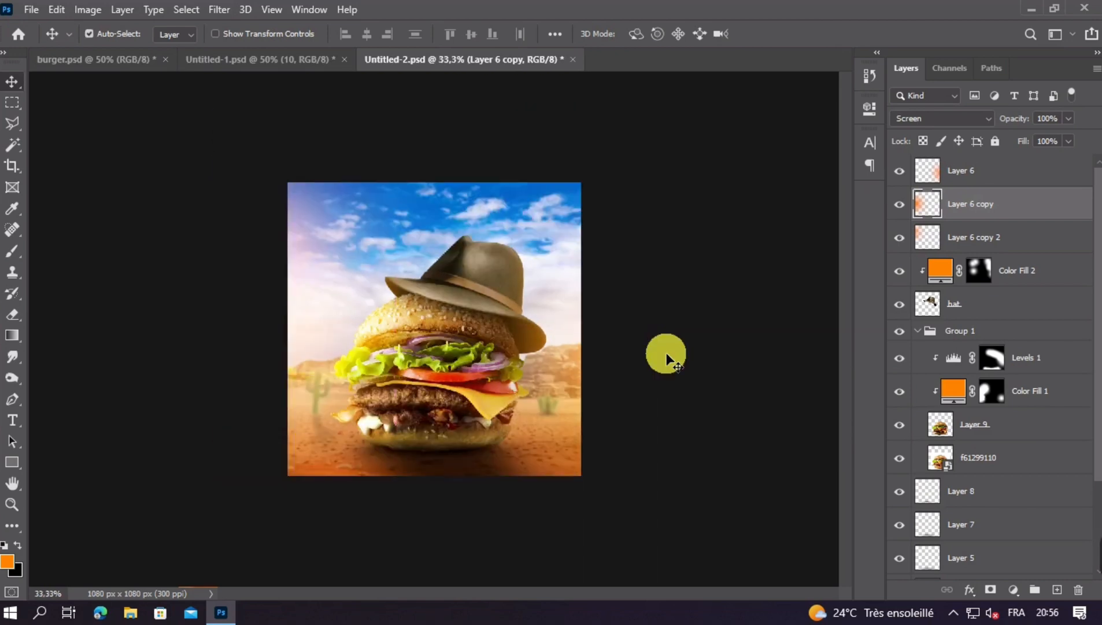
key(ctrl+plus)
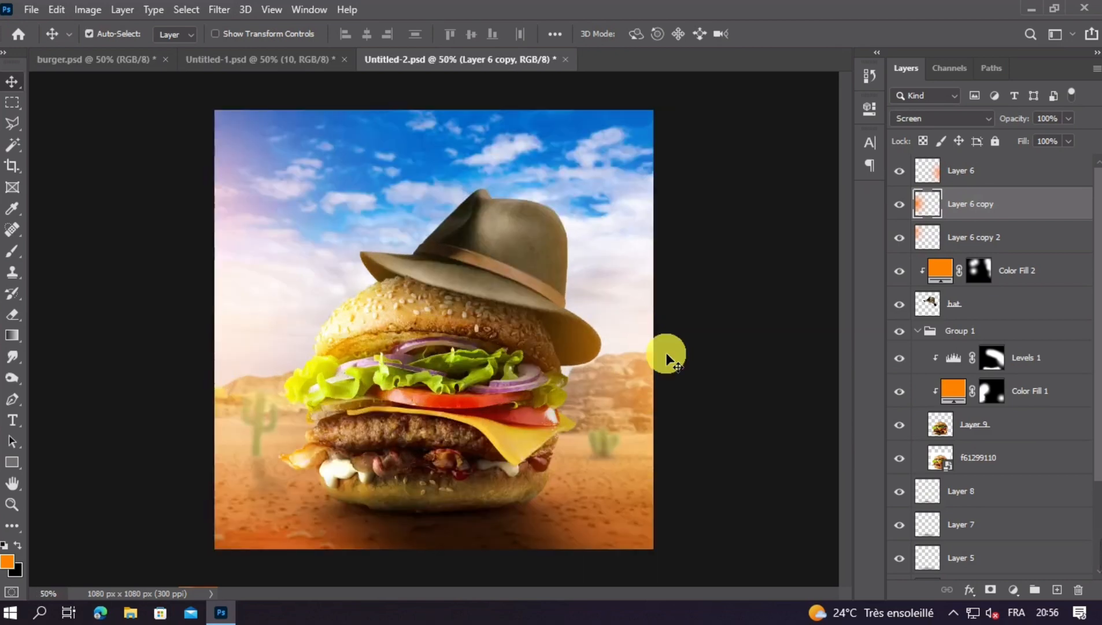
Create a new empty layer directly above the Layer 1 background
scroll(941, 393, down, 4)
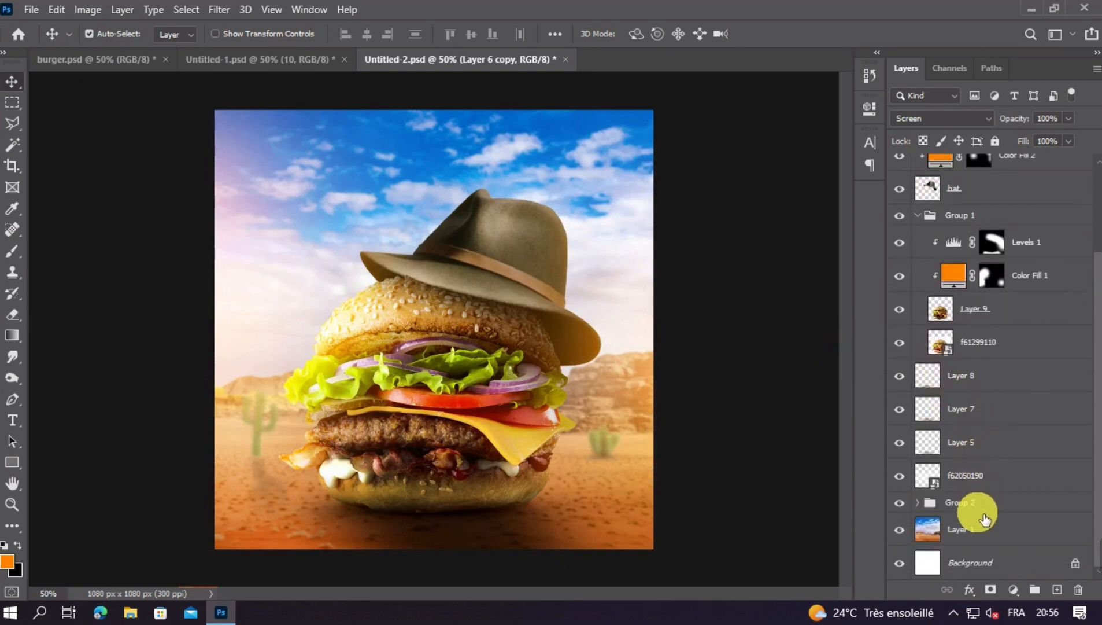
click(995, 543)
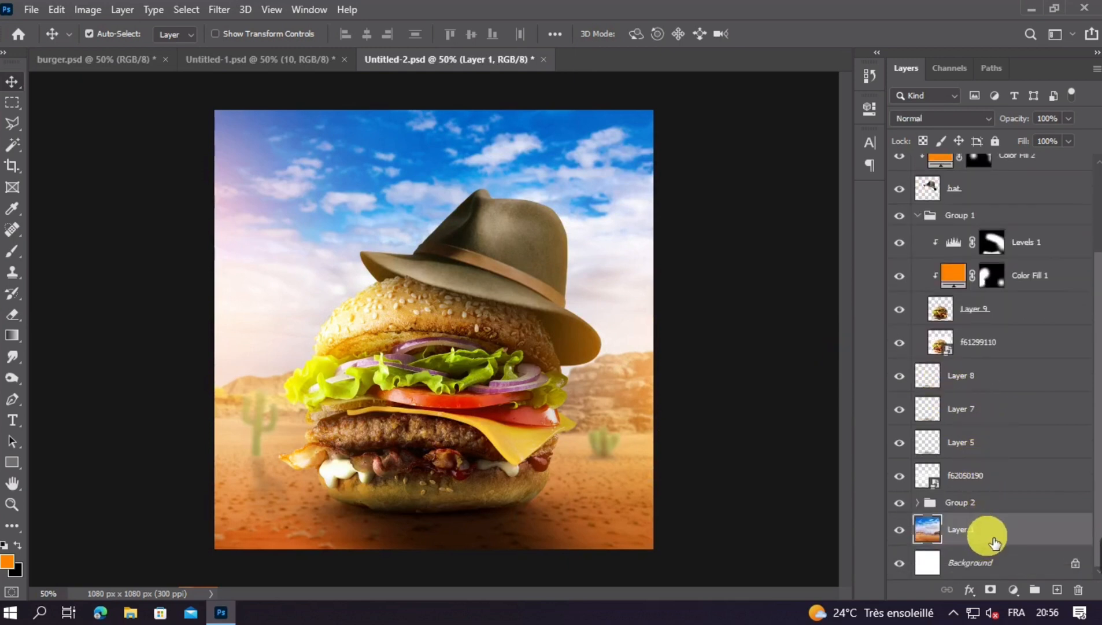
click(1058, 590)
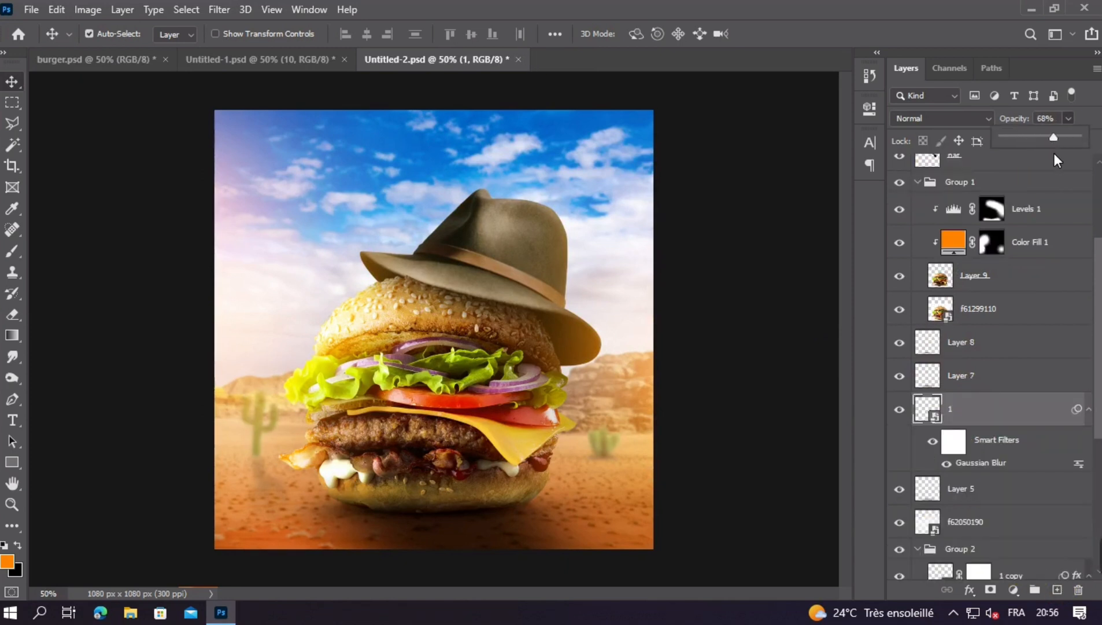
Lower cactus layer 1's opacity to 78%, and check Layer 5 and layer 2 by toggling their visibility
scroll(1000, 454, down, 2)
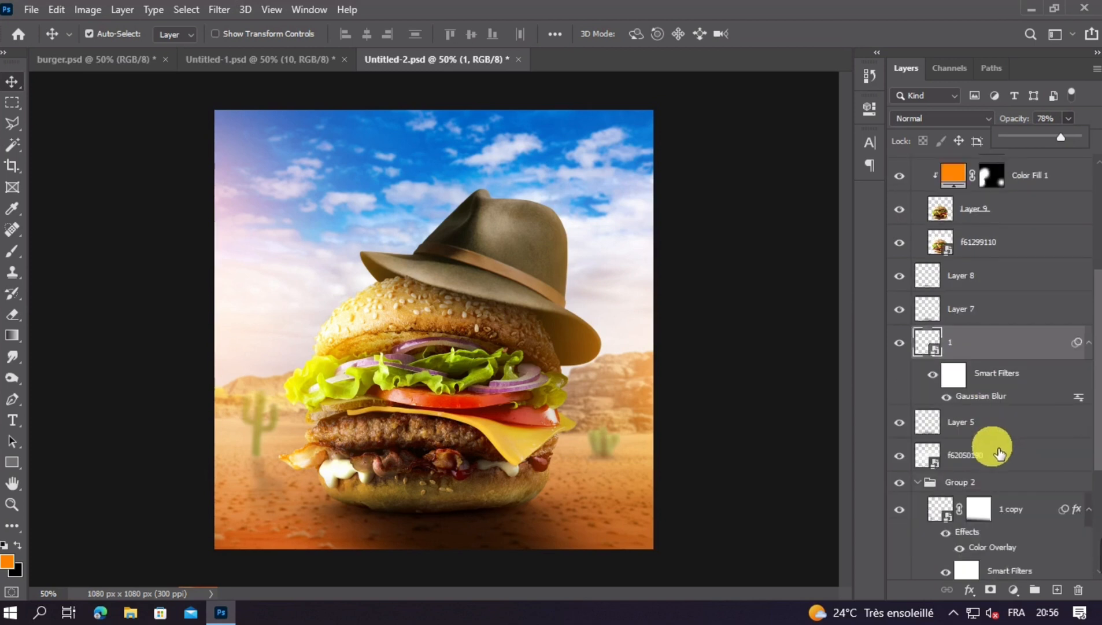
click(900, 422)
click(899, 422)
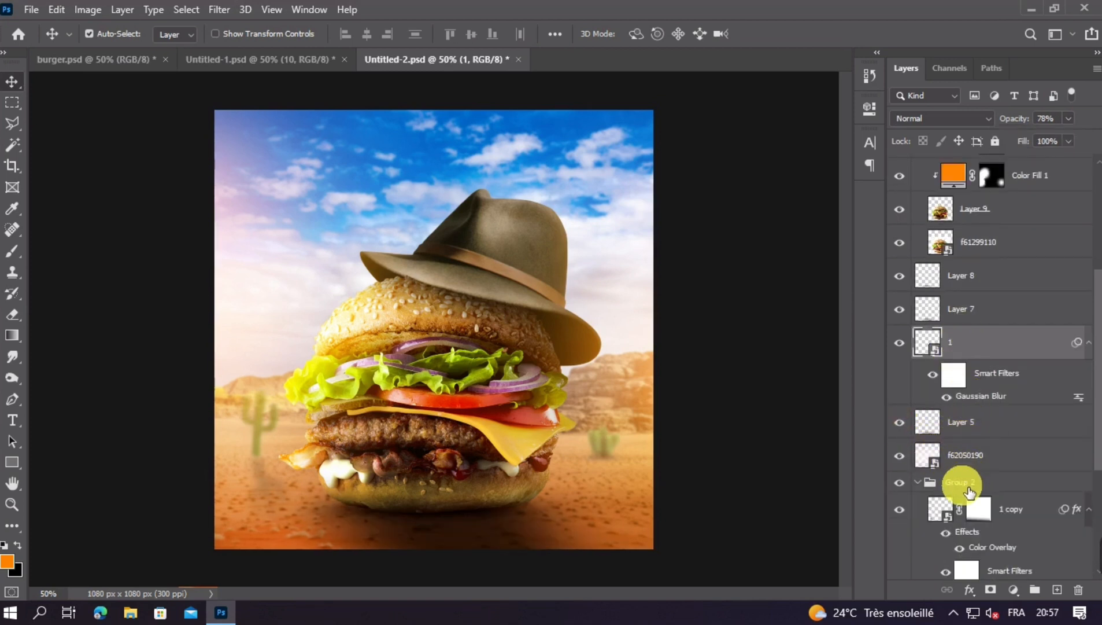
scroll(978, 498, down, 2)
scroll(978, 491, down, 3)
click(900, 452)
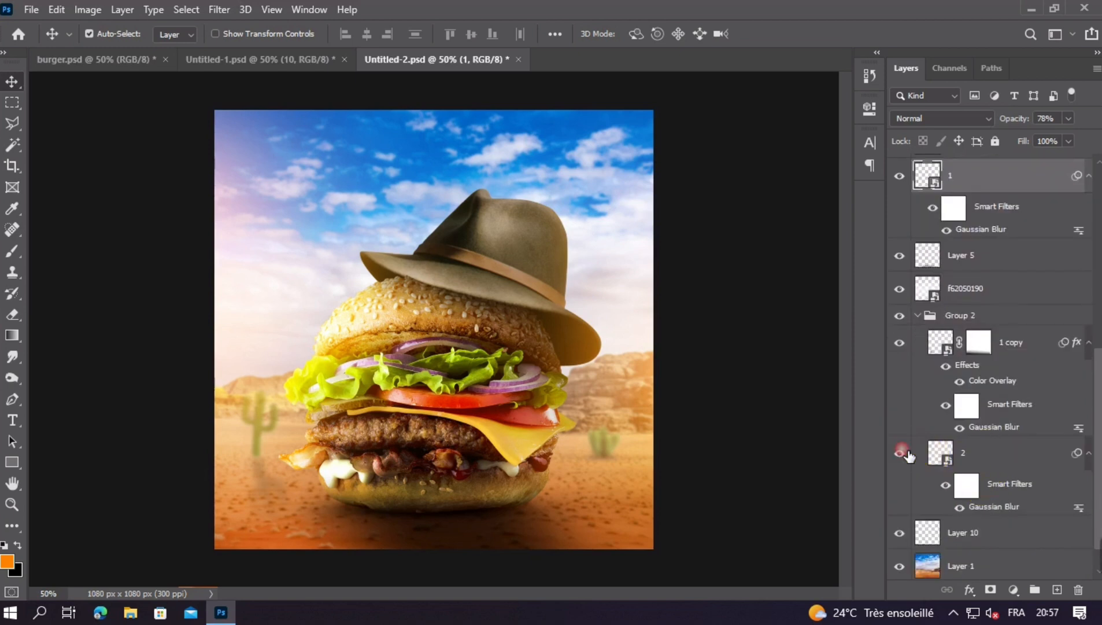
click(907, 453)
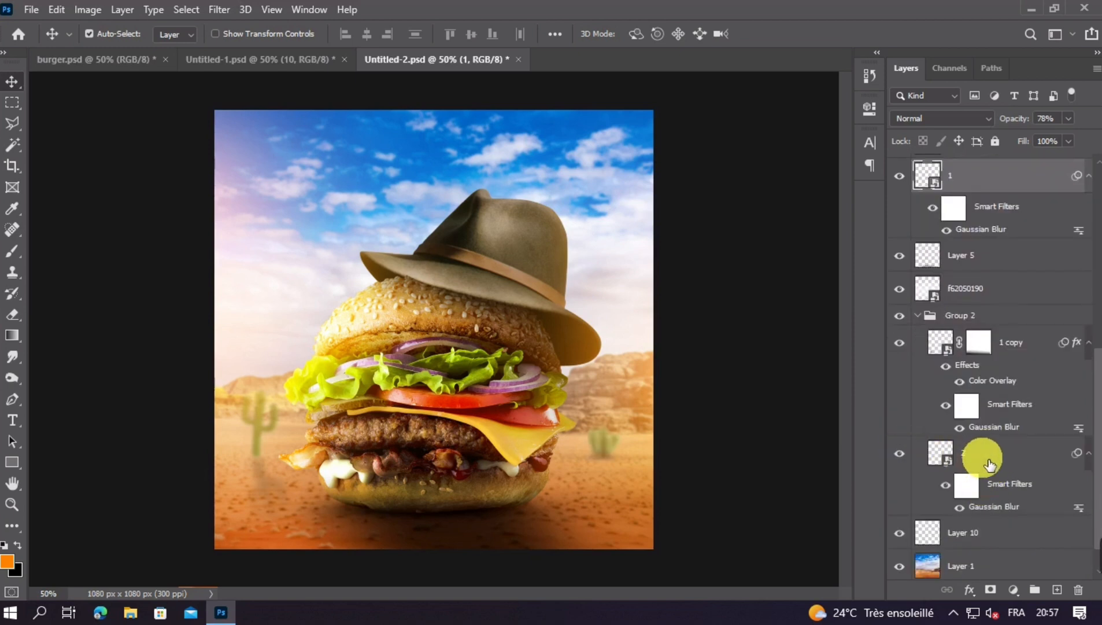
Slightly reduce the opacity of layer 2 in Group 2 and deselect all layers
click(987, 459)
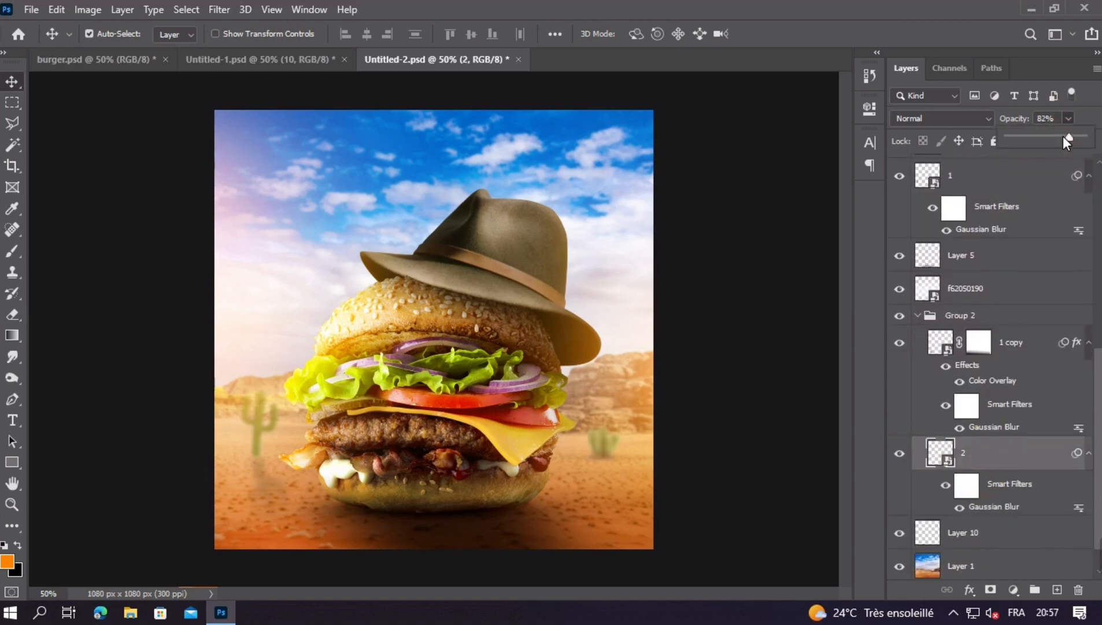
drag(1080, 136, 1078, 138)
key(ctrl+minus)
key(ctrl+minus)
key(ctrl+plus)
key(ctrl+plus)
click(770, 392)
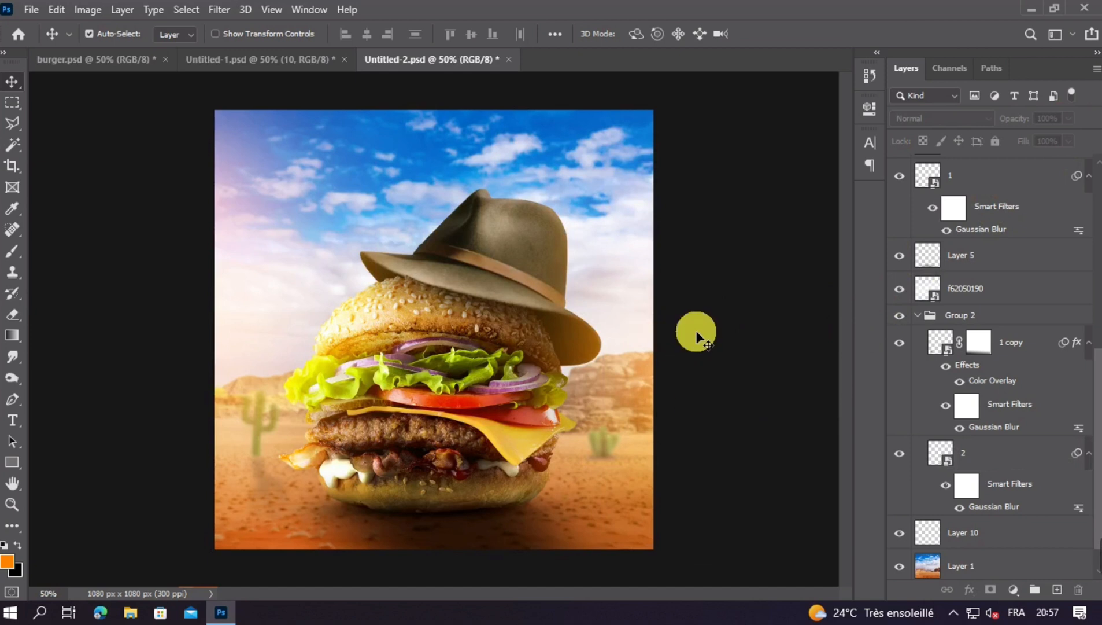
Collapse Group 2 and make Layer 10 the active layer
scroll(905, 467, down, 1)
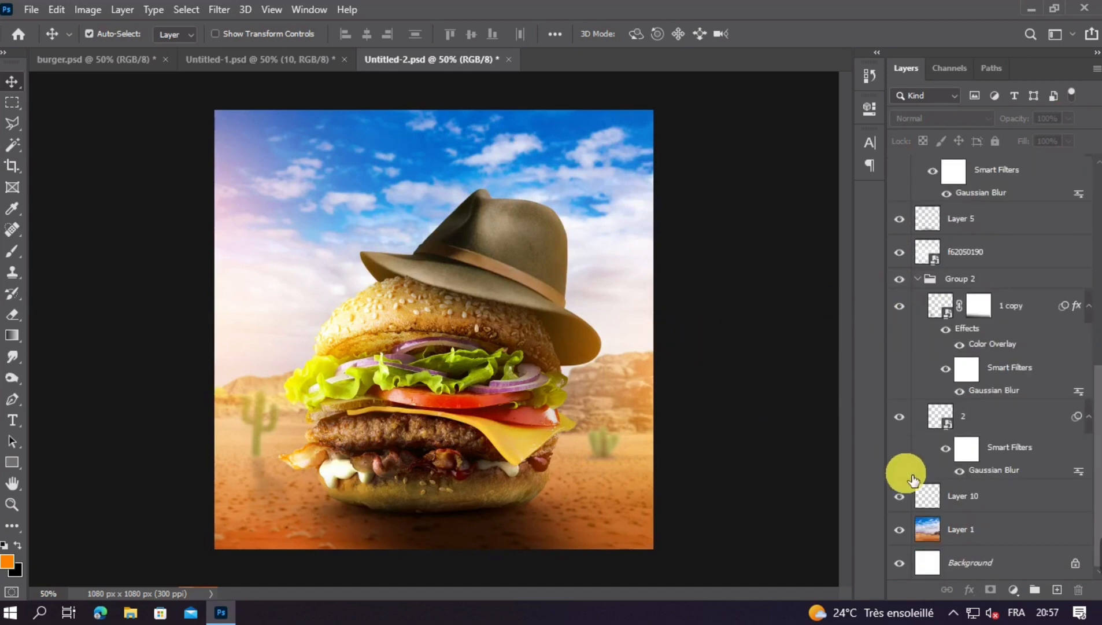
scroll(946, 401, up, 2)
click(924, 347)
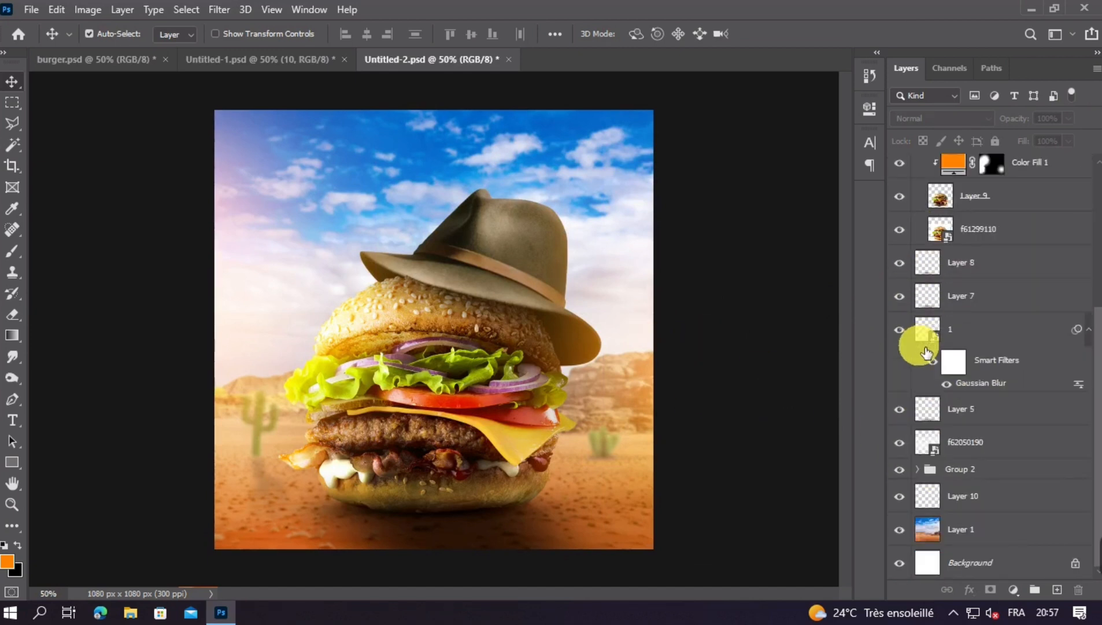
click(996, 510)
click(931, 498)
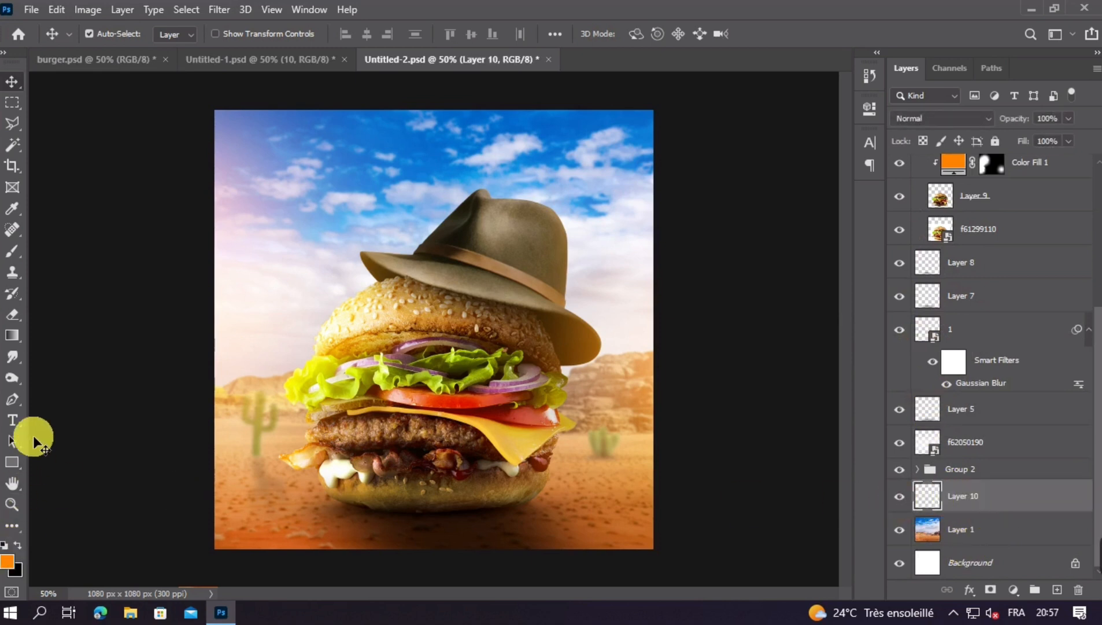
Paint a soft orange glow behind the burger on Layer 10 using 646 px and 386 px brushes
click(12, 255)
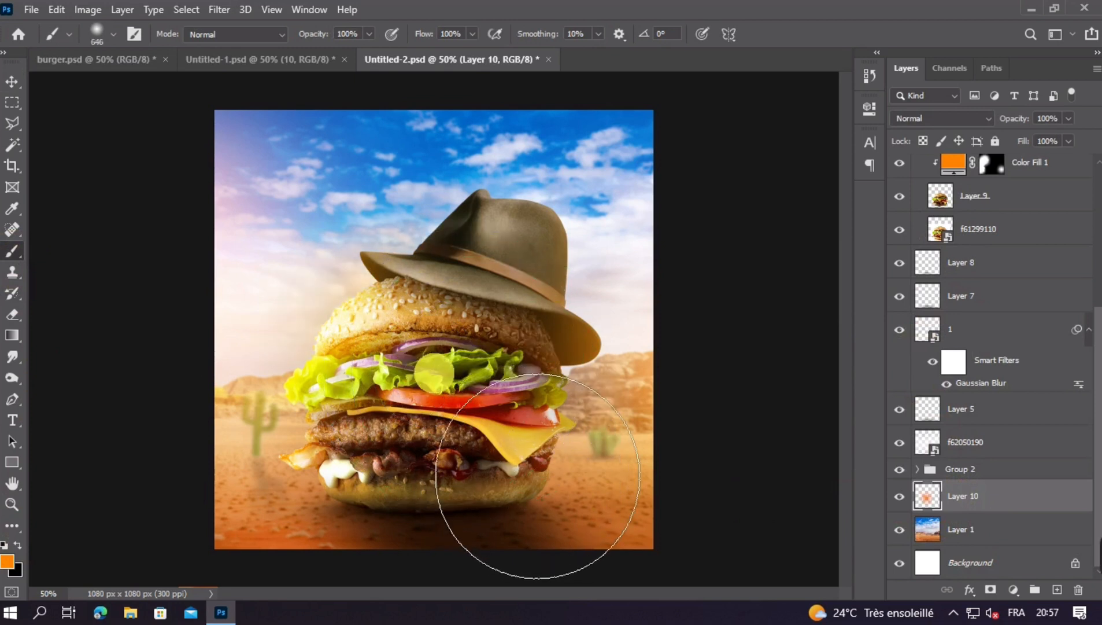
click(487, 400)
mouse_move(591, 503)
mouse_down()
mouse_move(530, 489)
mouse_move(566, 487)
mouse_up()
mouse_move(433, 391)
mouse_down()
mouse_move(342, 499)
mouse_move(405, 493)
mouse_move(516, 374)
mouse_move(378, 419)
mouse_move(409, 419)
mouse_up()
alt+right_click(403, 418)
alt+right_click(405, 412)
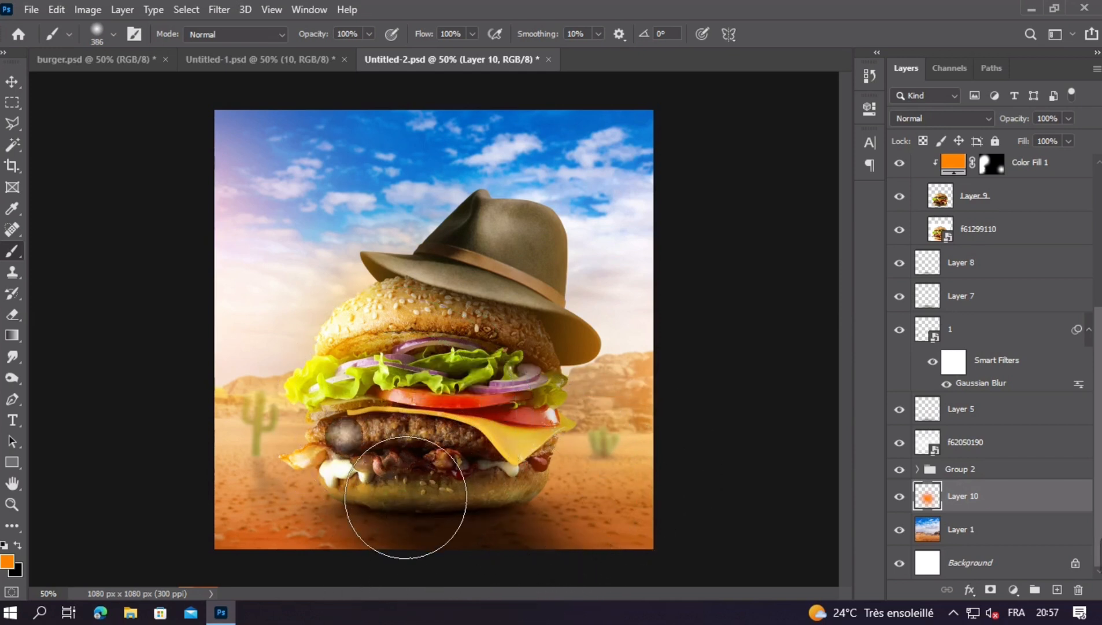
drag(428, 491, 443, 492)
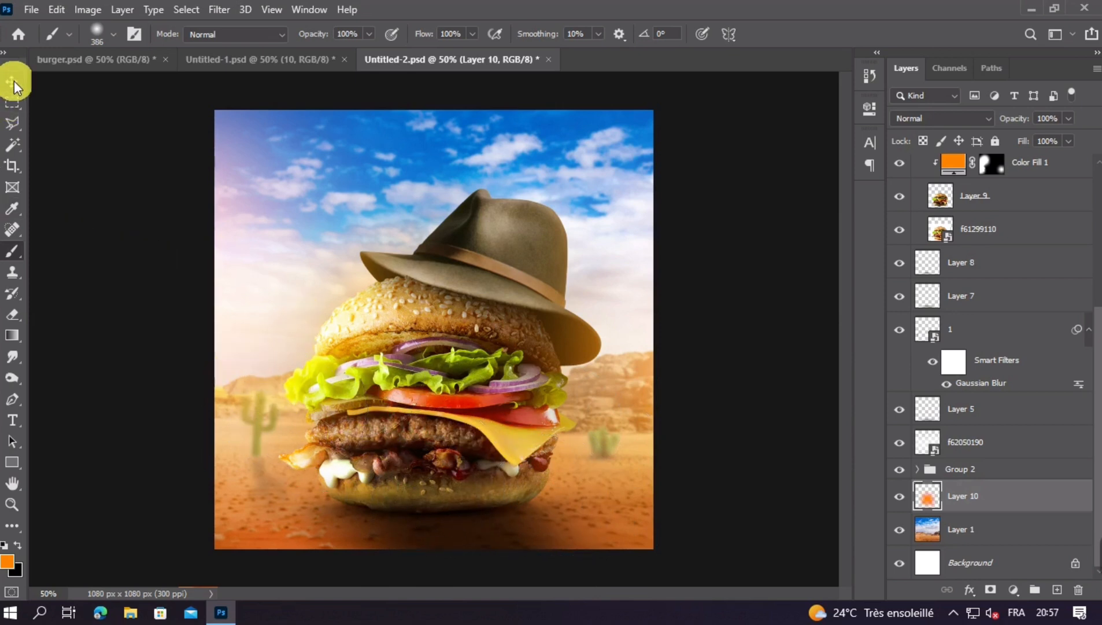
click(13, 82)
Add a new layer above Layer 10 and set the foreground color to white
click(1056, 590)
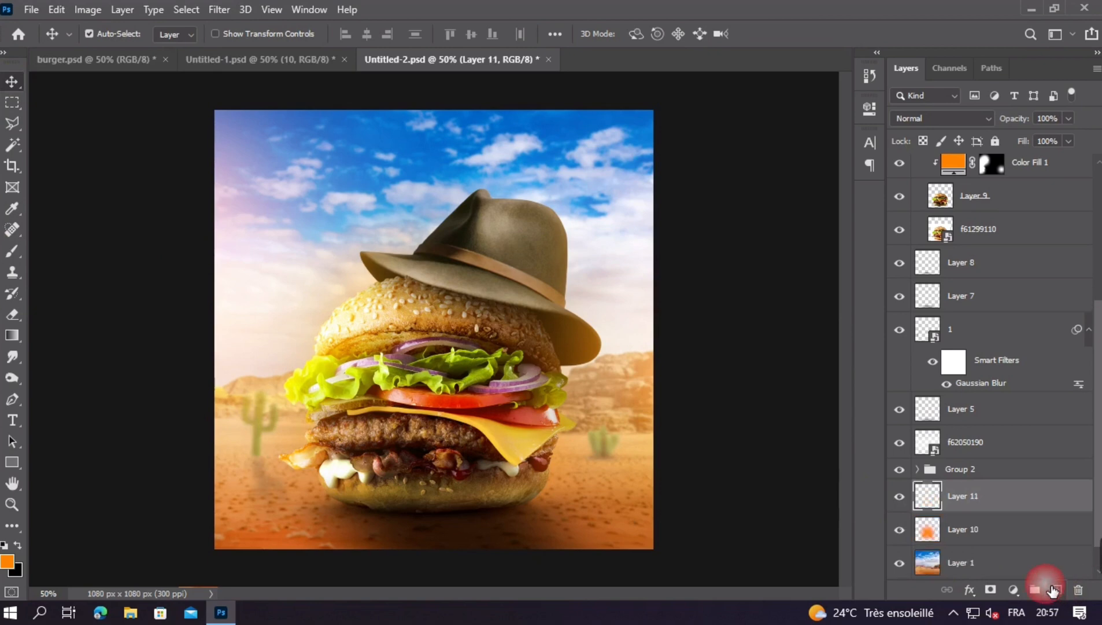
click(17, 558)
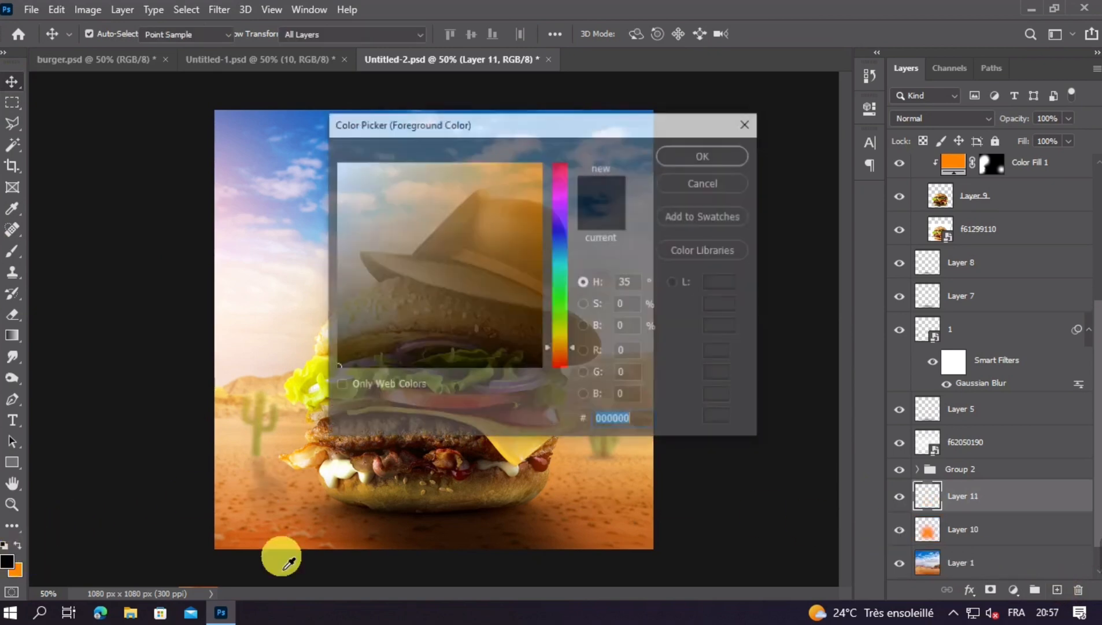
drag(500, 301, 336, 166)
click(321, 158)
key(Return)
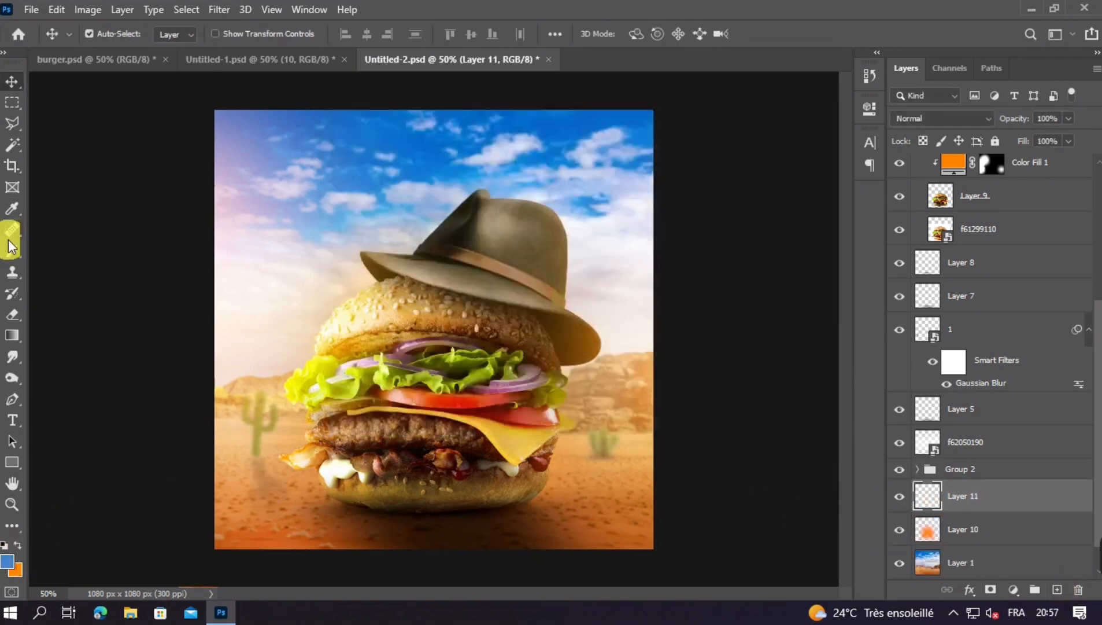
click(7, 562)
drag(512, 253, 336, 141)
key(Return)
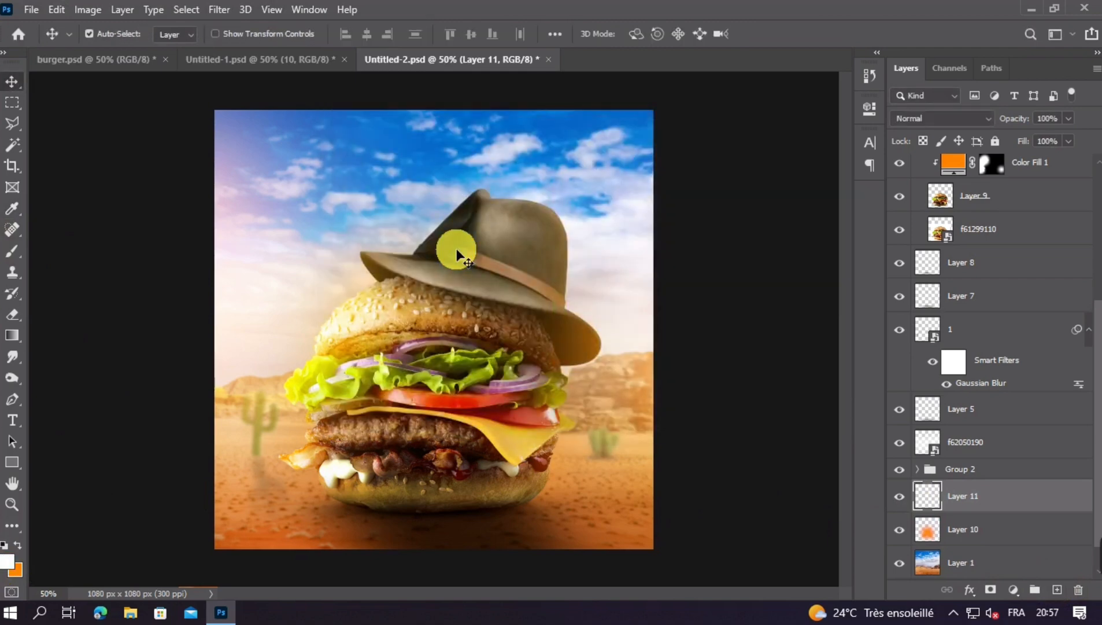
Paint soft white light over the background on Layer 11 with a 742 px brush
click(13, 251)
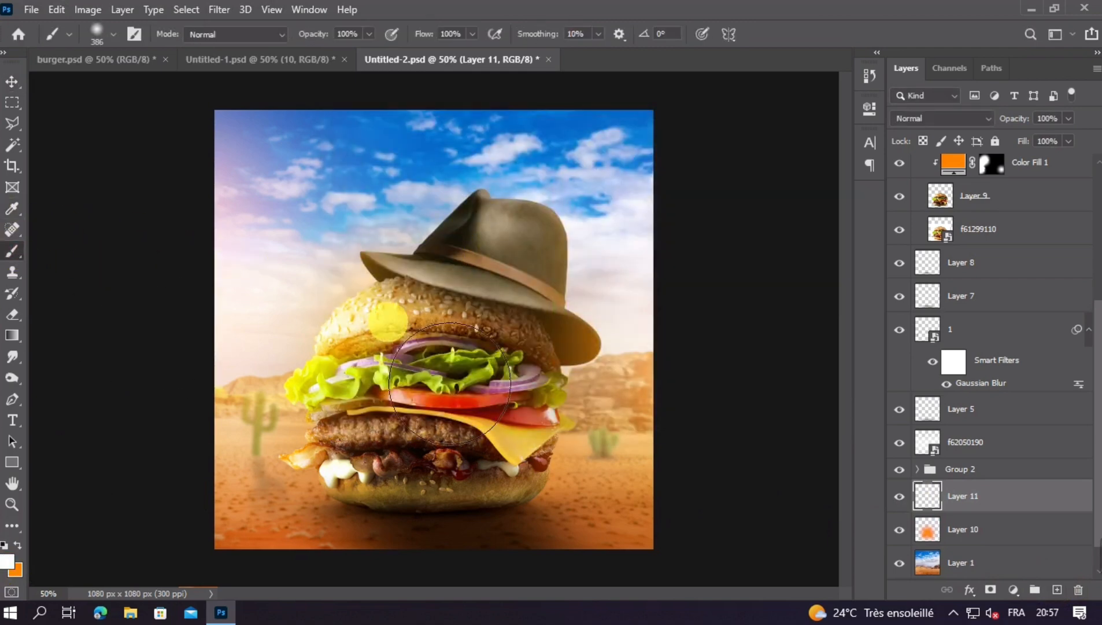
mouse_move(442, 345)
mouse_down()
mouse_move(443, 374)
mouse_move(484, 375)
mouse_up()
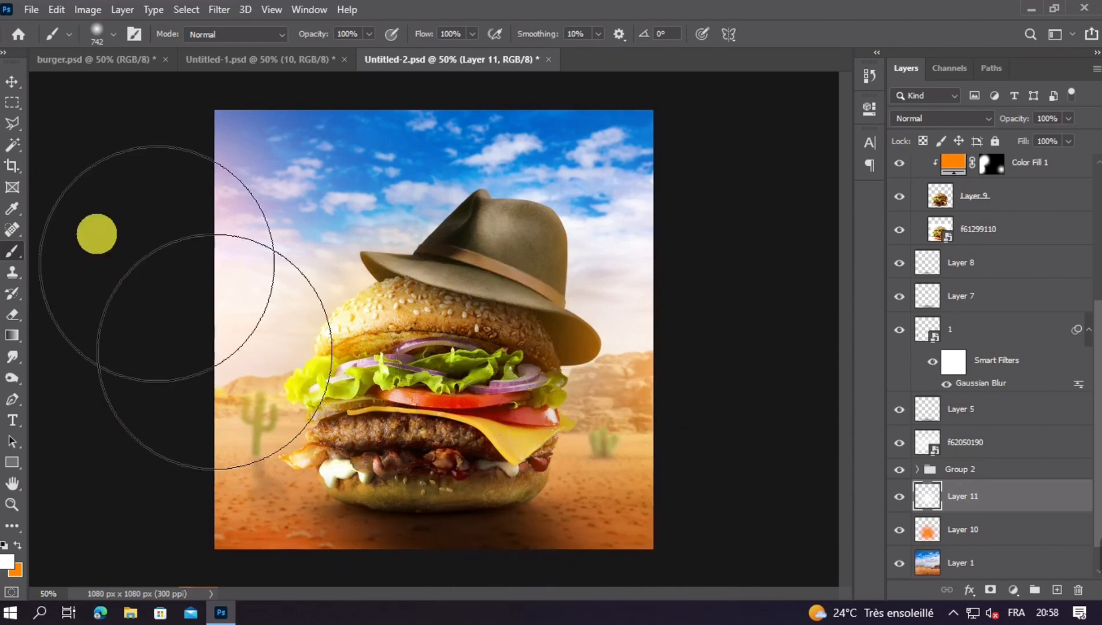
click(12, 81)
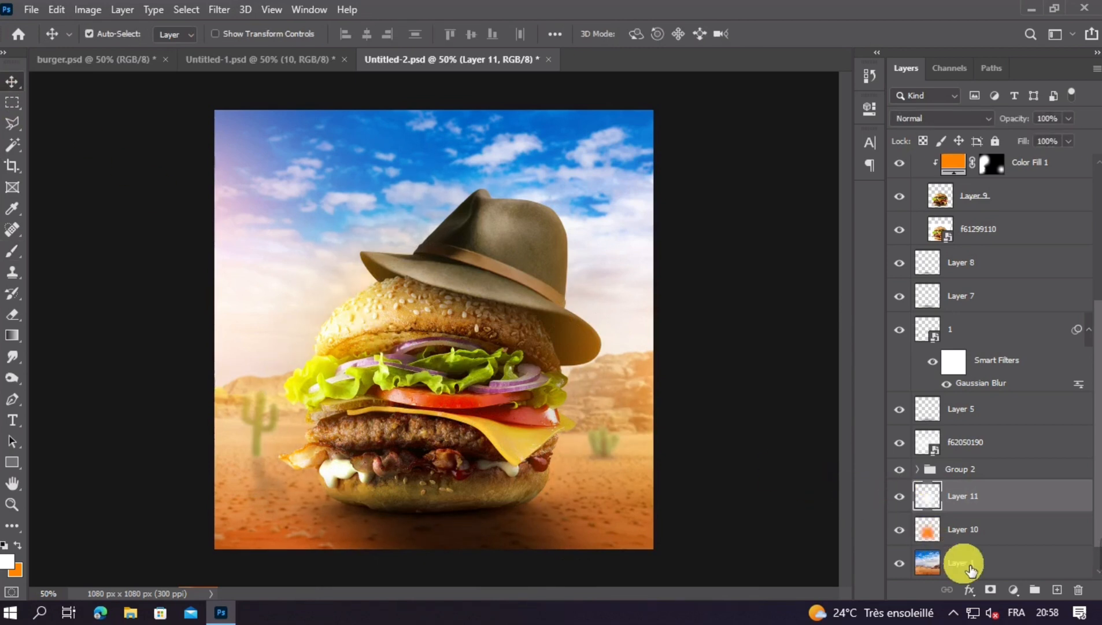
Add a mask to Layer 11, paint black along the image's bottom edge with a 174 px brush, and compare the layer on and off
click(991, 589)
click(13, 257)
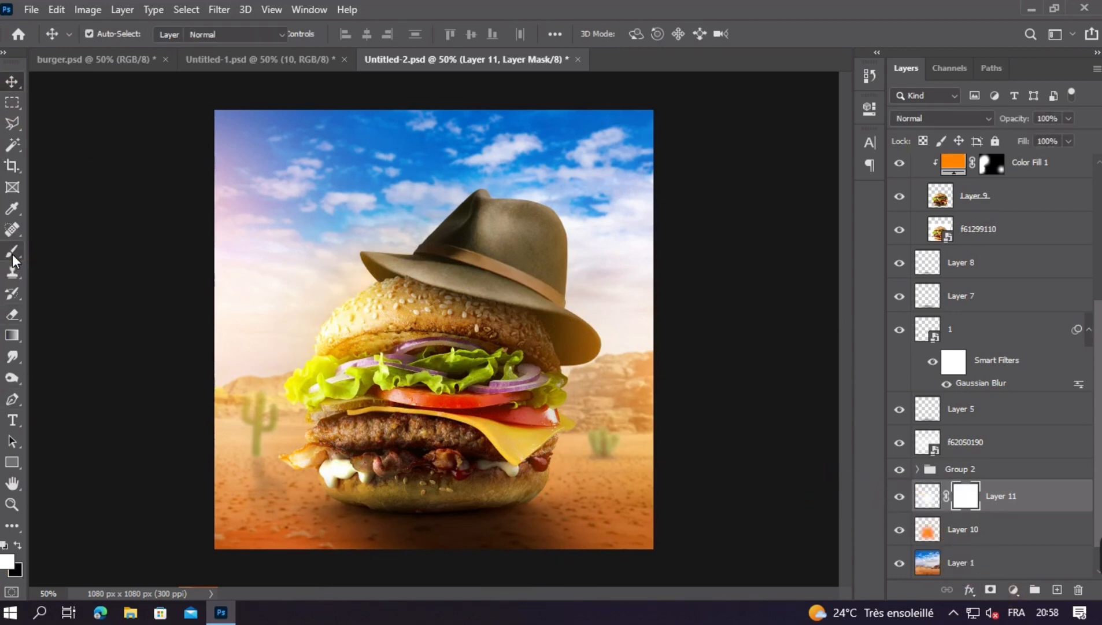
click(18, 545)
drag(508, 427, 393, 432)
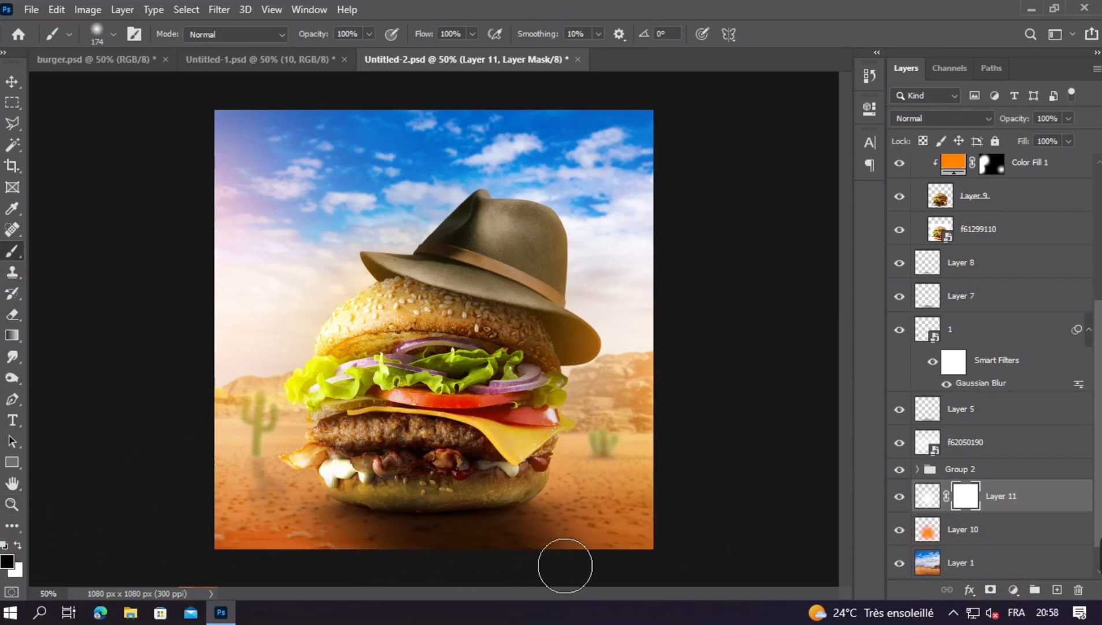
drag(295, 563, 301, 561)
click(13, 83)
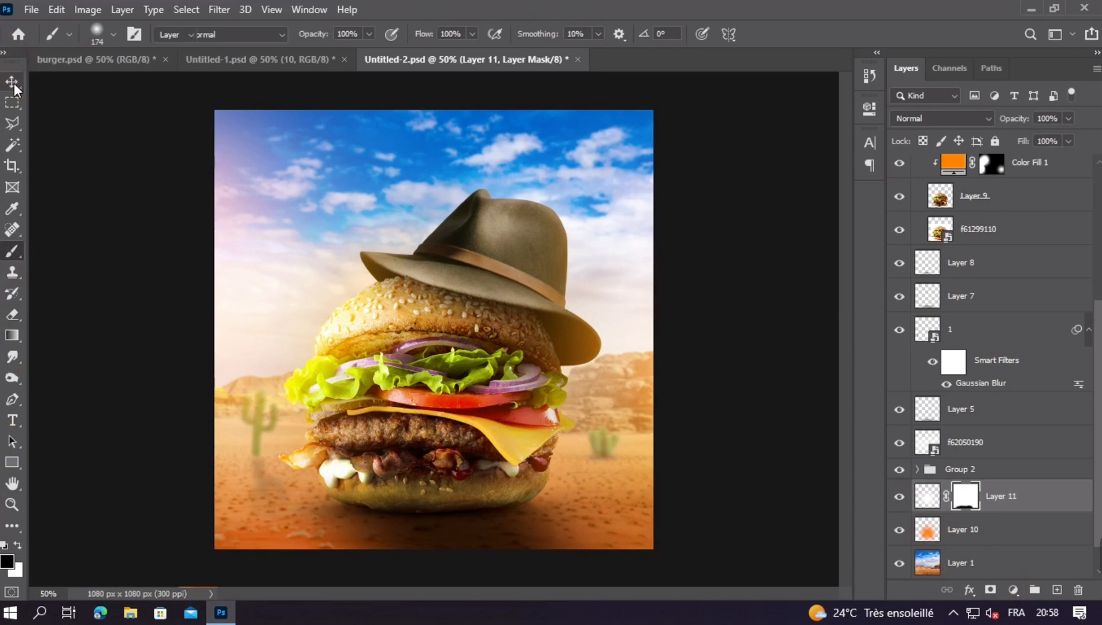
click(903, 497)
click(903, 496)
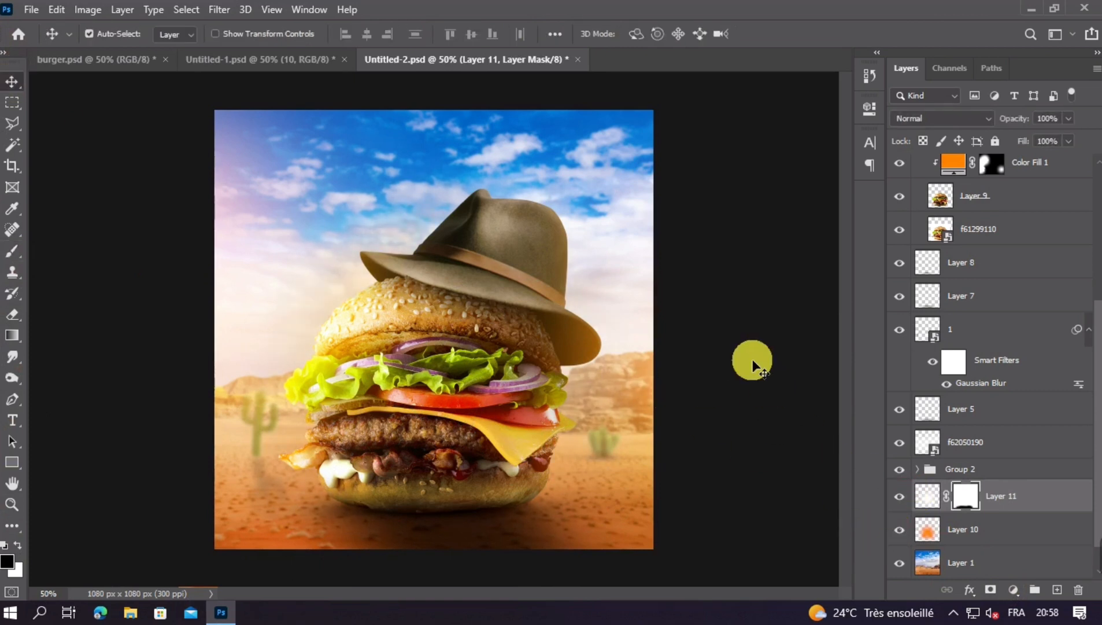
key(ctrl+minus)
key(ctrl+plus)
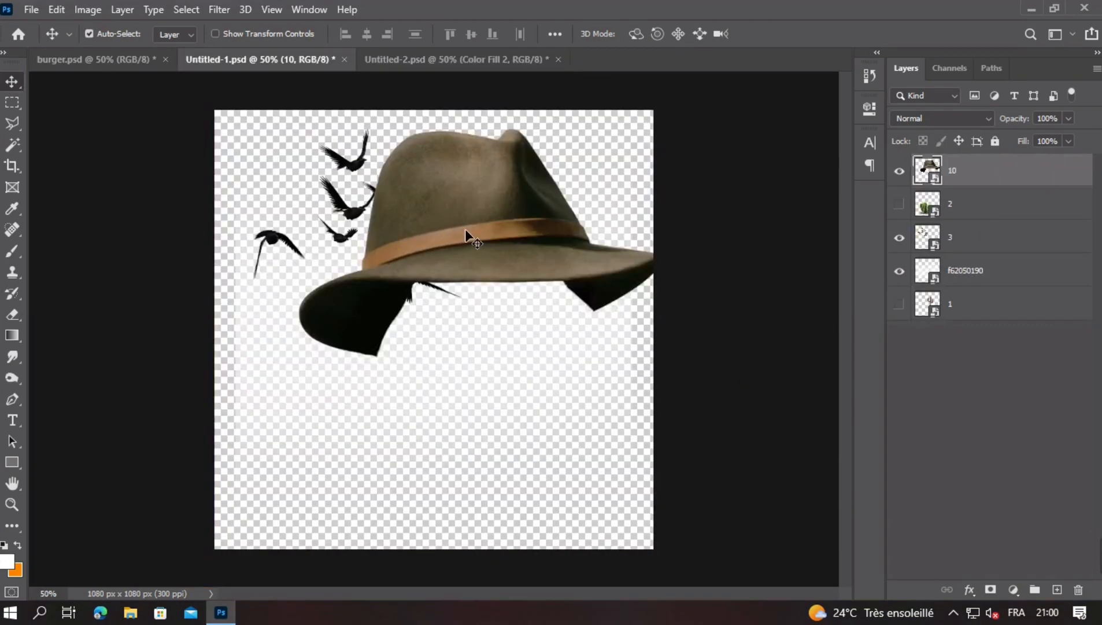
In Untitled-1, hide layers 10 and f62050190 and bring the birds layer 3 into the Untitled-2 composite
click(900, 172)
click(899, 260)
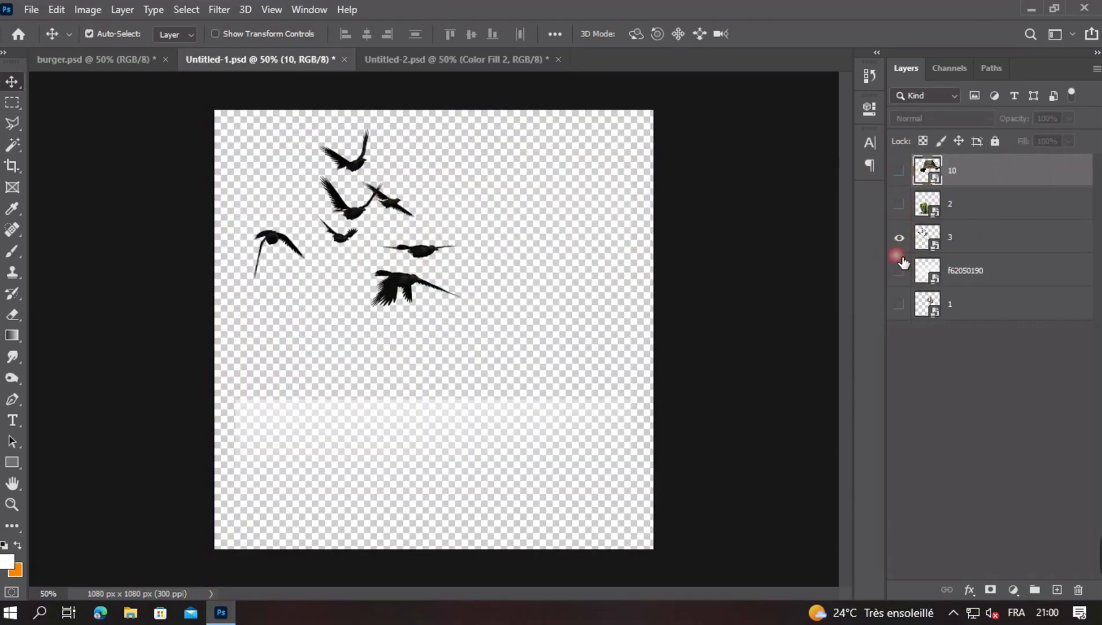
click(961, 246)
drag(459, 196, 505, 343)
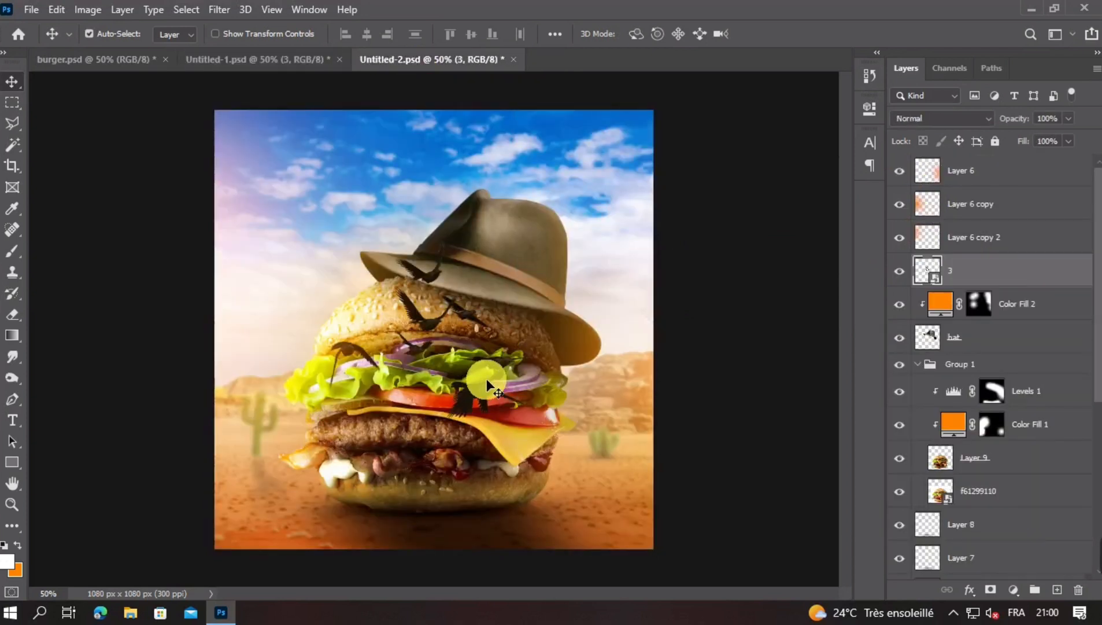
Scale the birds layer to 11.75% and place it in the sky left of the hat
key(ctrl+t)
drag(548, 441, 321, 305)
drag(302, 276, 295, 279)
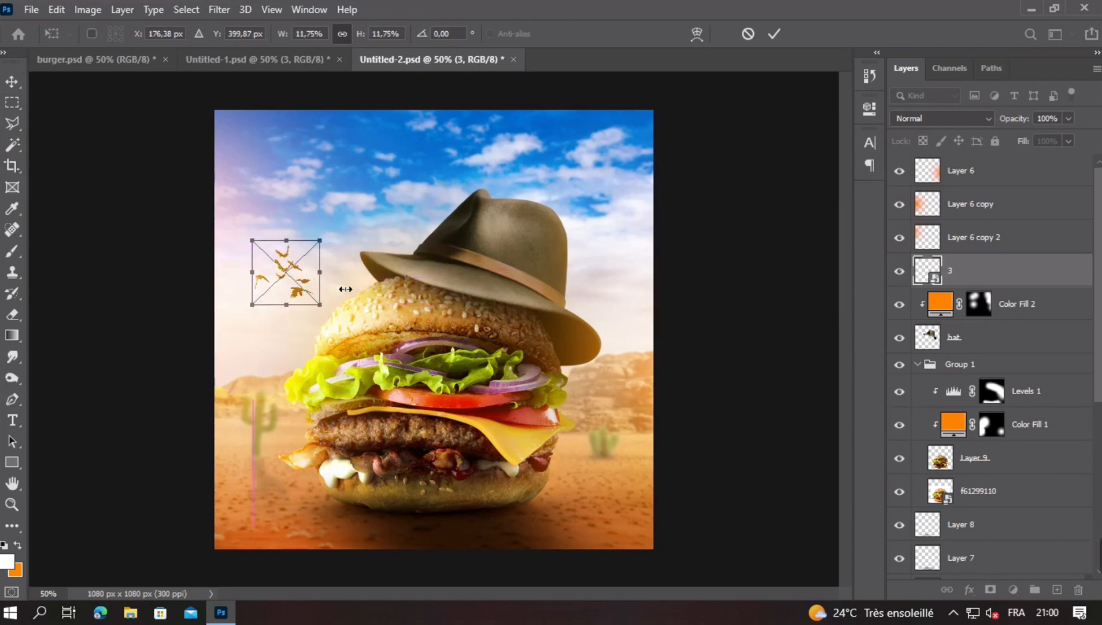
key(Return)
Apply a Gaussian Blur with a 6 px radius to the birds layer
click(217, 9)
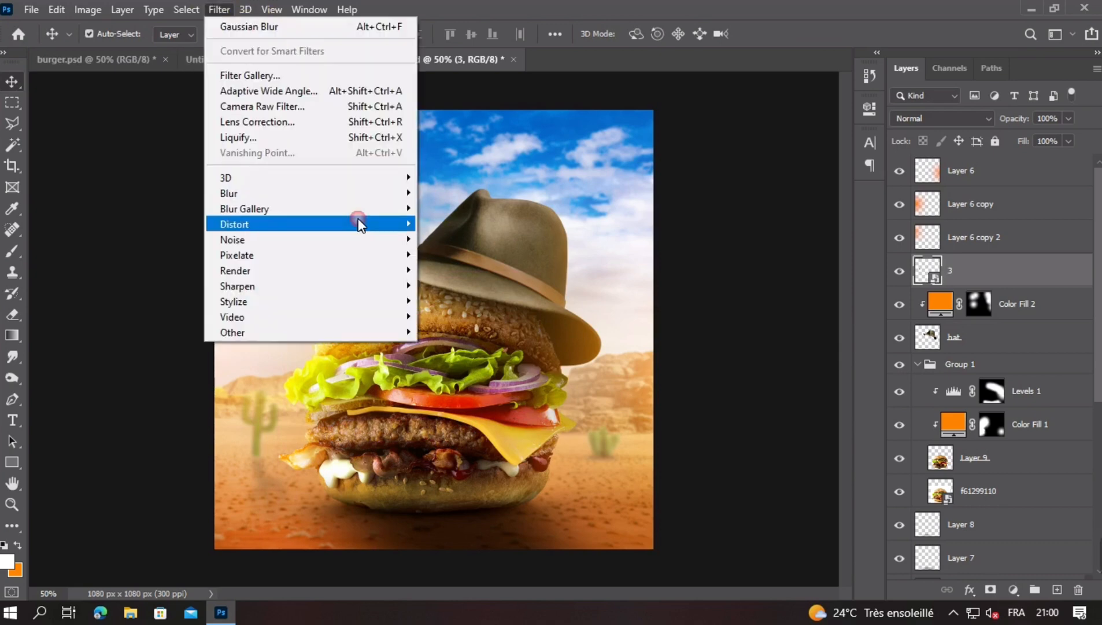
mouse_move(302, 196)
click(470, 257)
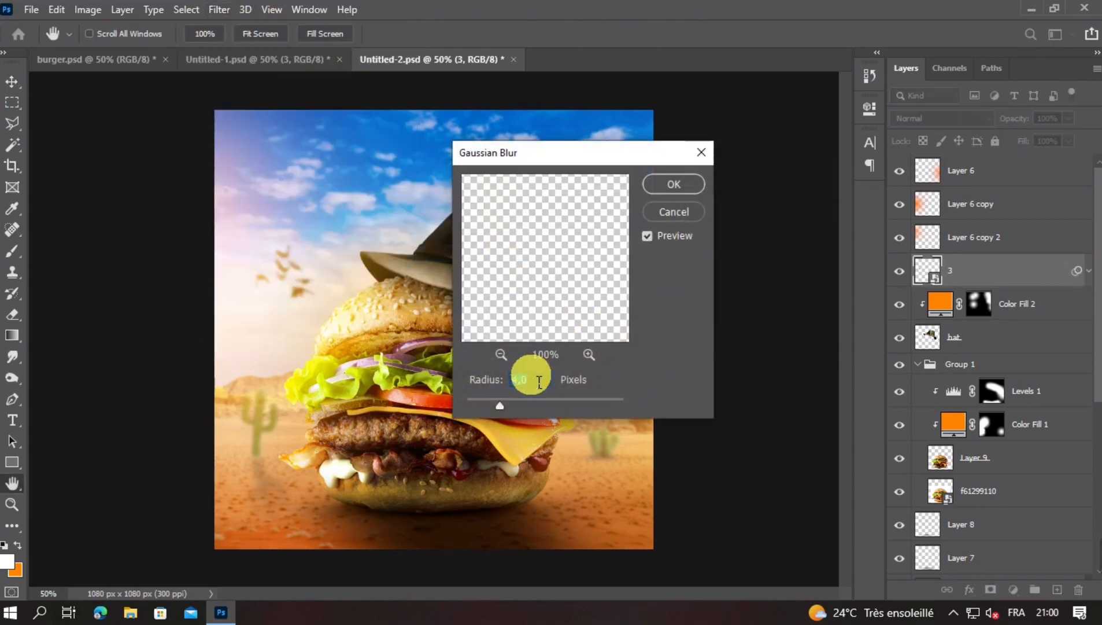
text(6)
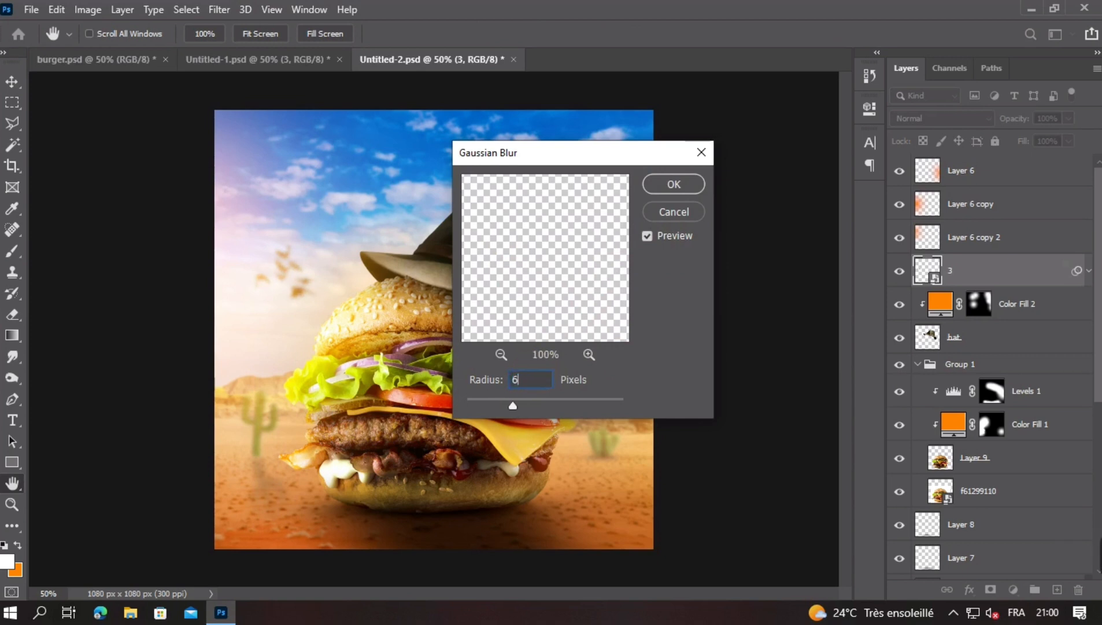
click(665, 185)
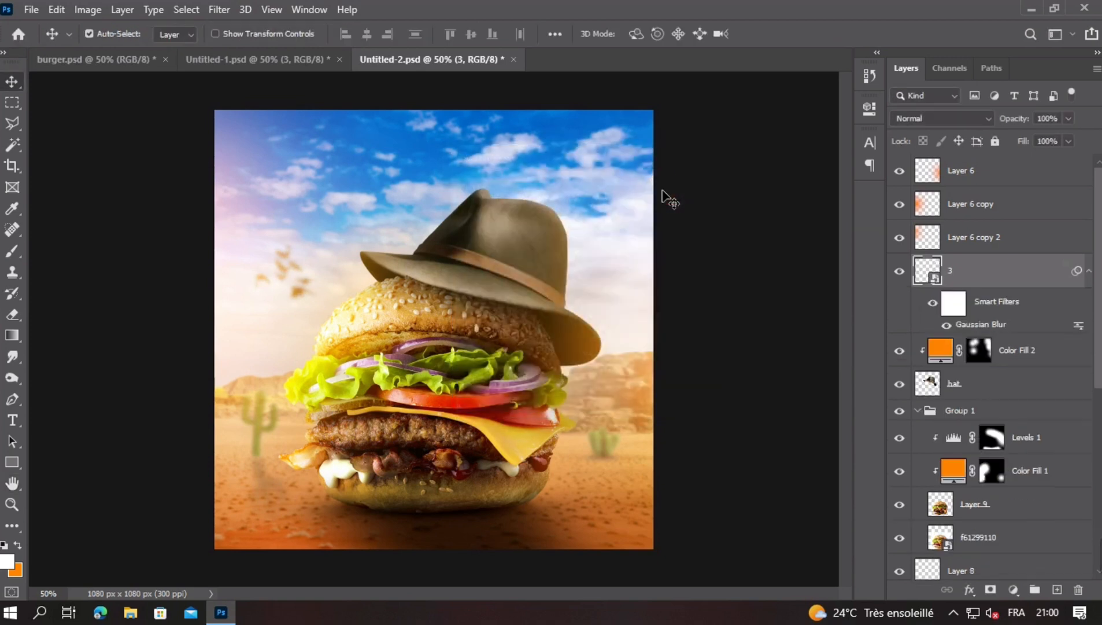
Lower the birds layer's opacity to 75% and set its Gaussian Blur radius to 5 px
click(1066, 116)
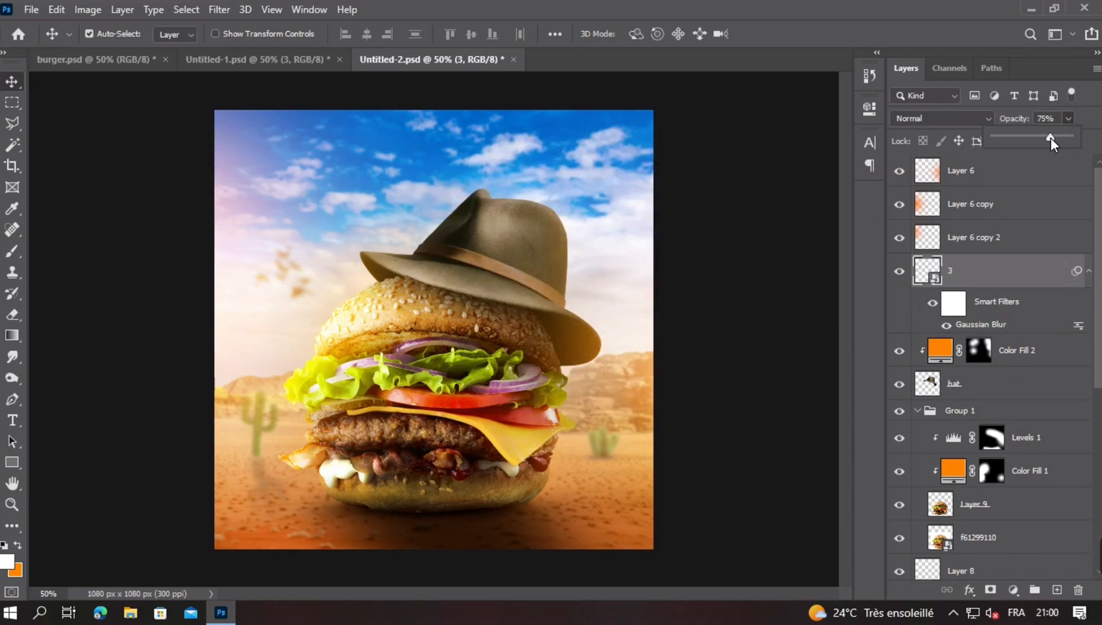
double_click(973, 321)
text(4)
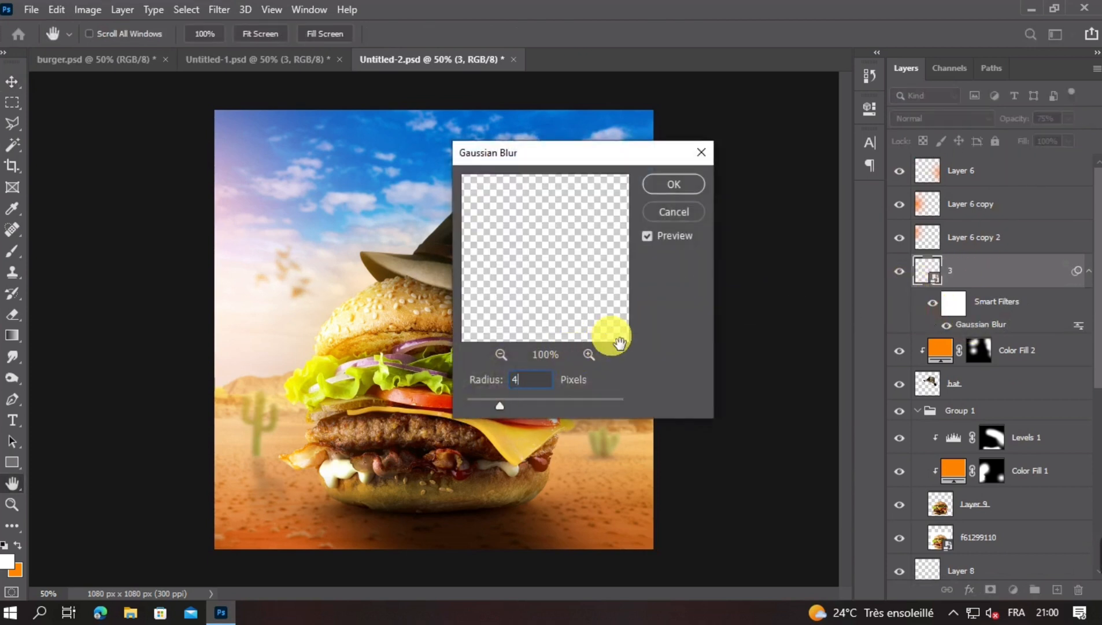
double_click(538, 383)
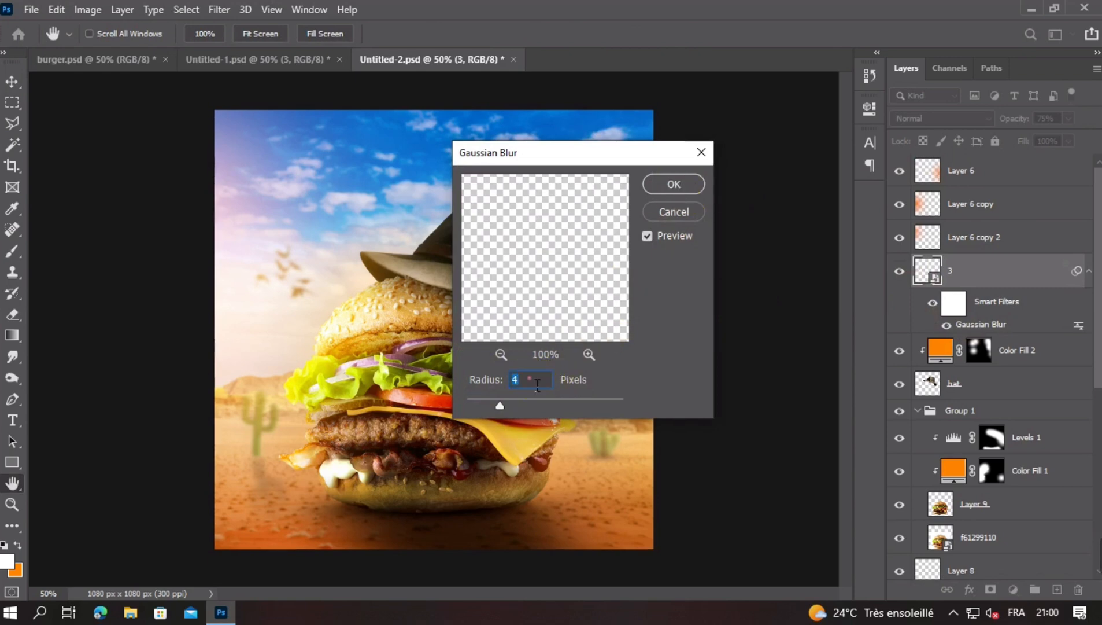
text(5,0)
click(675, 190)
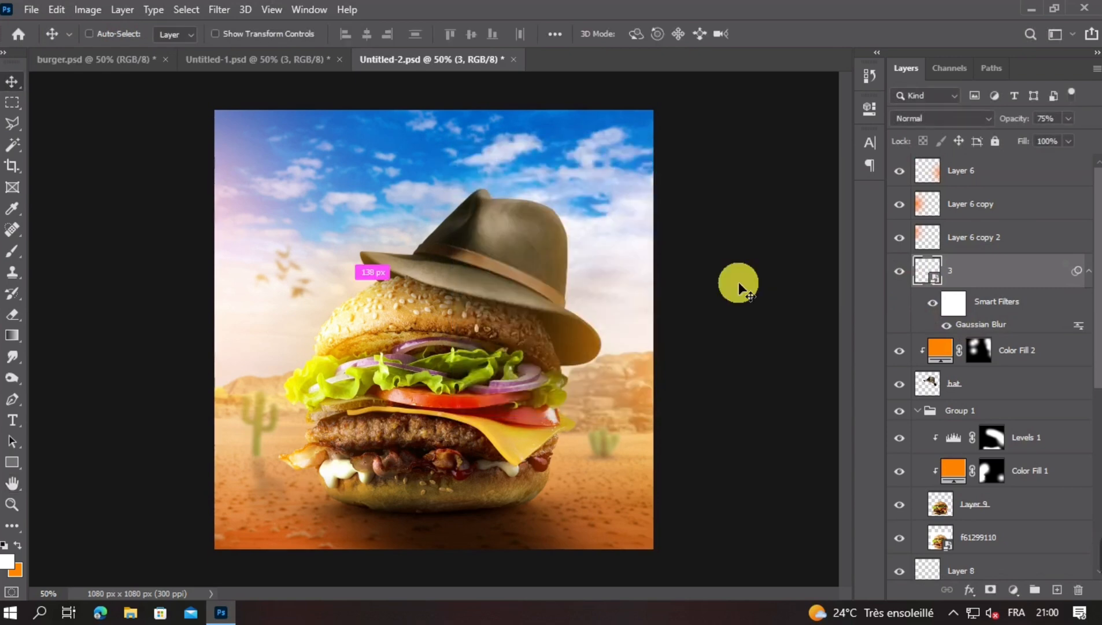
key(ctrl+minus)
key(ctrl+plus)
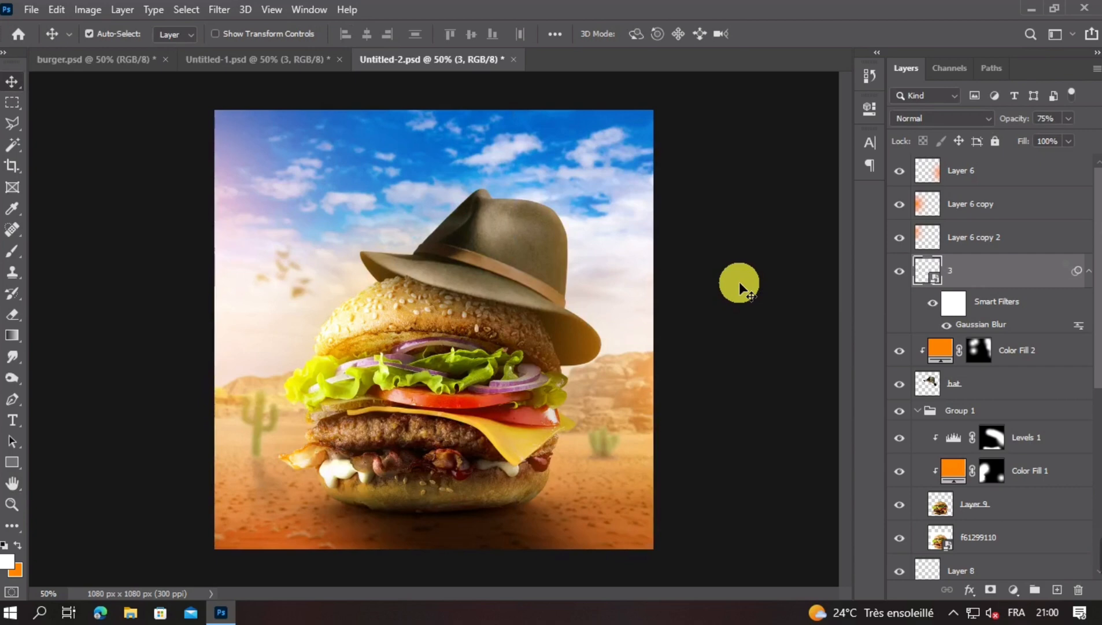
key(ctrl+minus)
key(ctrl+plus)
Burn the lower left ground of background Layer 1 with a 427 px brush at 100% exposure in the midtones
ctrl+click(636, 350)
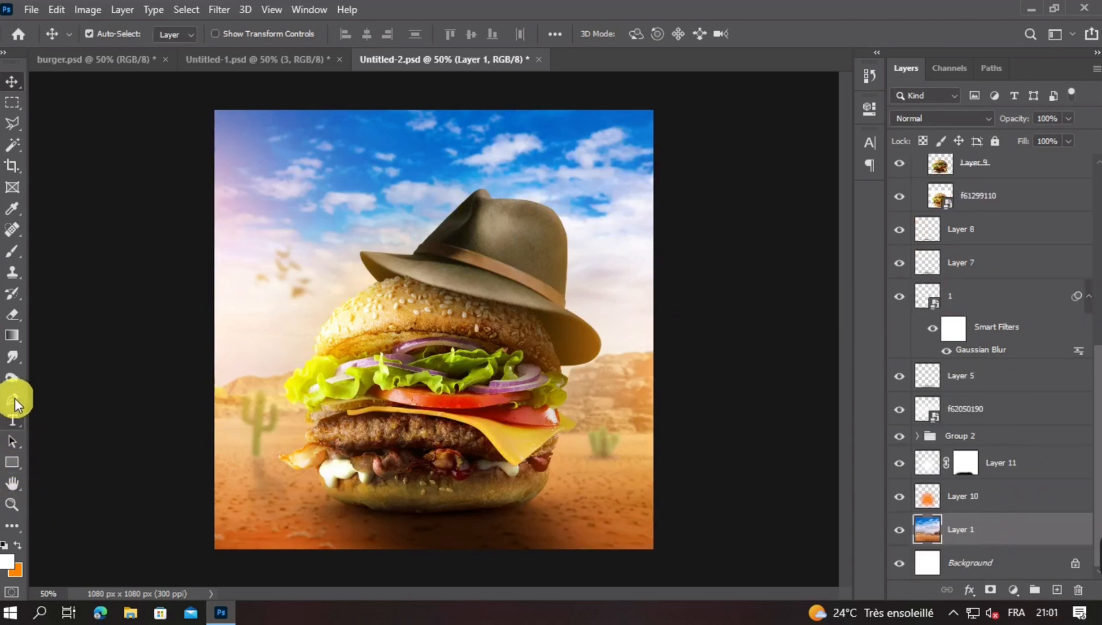
click(12, 378)
drag(292, 530, 361, 600)
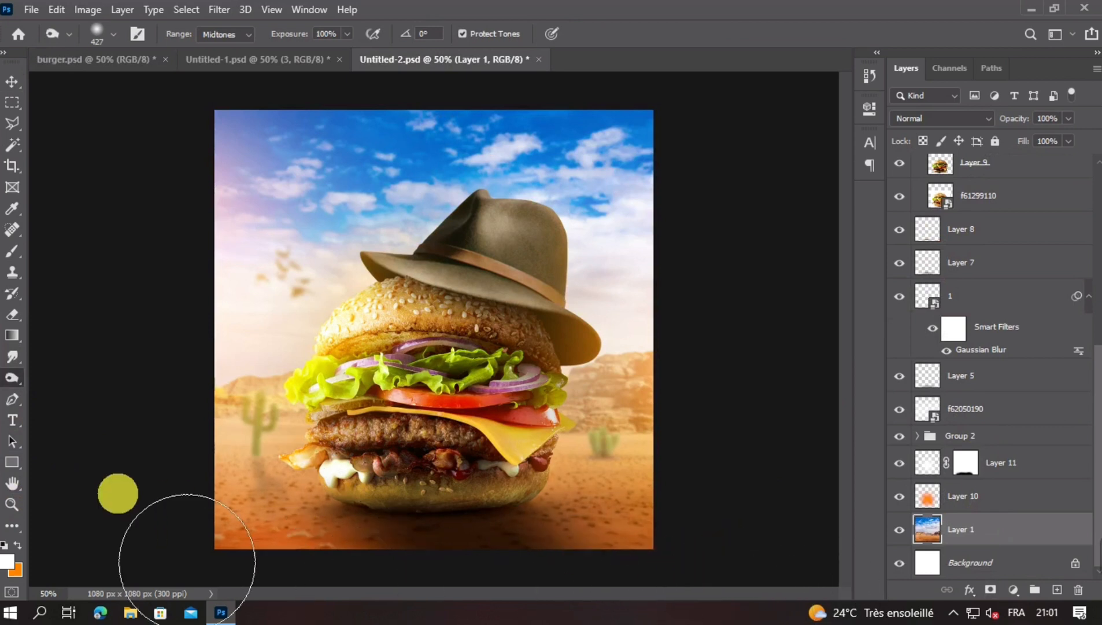
Dodge the desert ground on Layer 1 around the burger with a 623 px brush at 50% exposure in the midtones
right_click(9, 381)
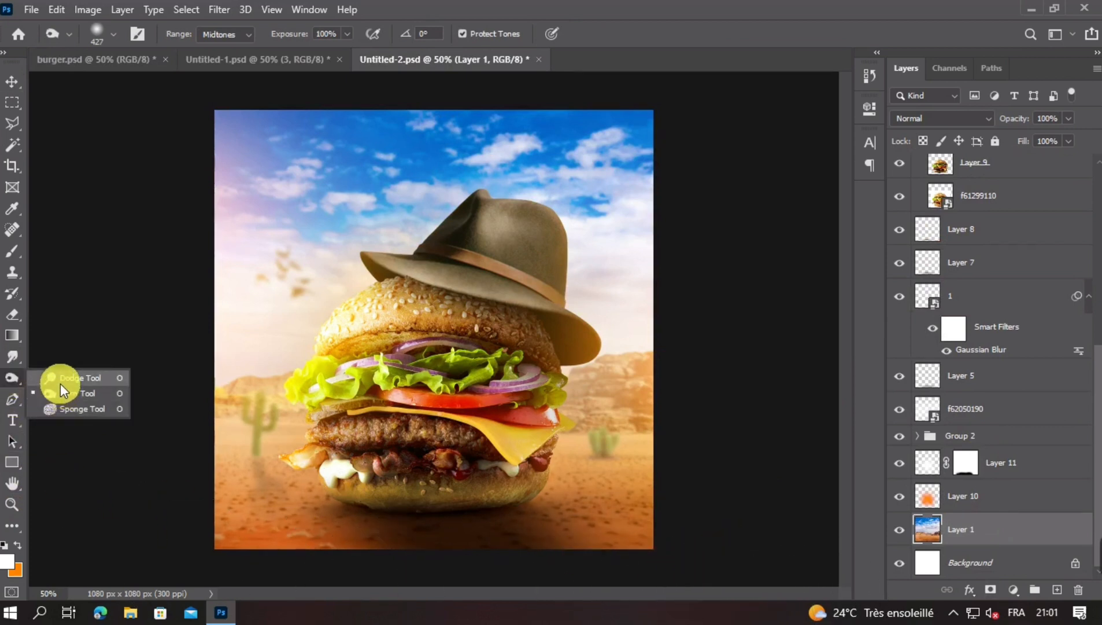
click(60, 382)
scroll(343, 477, down, 1)
drag(354, 477, 422, 473)
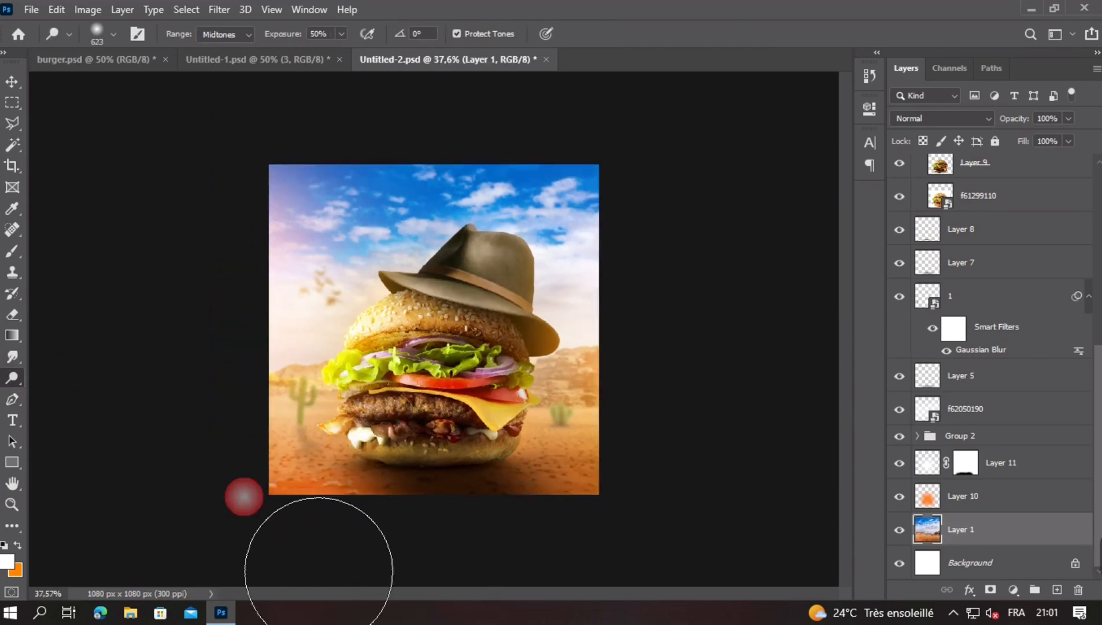
scroll(486, 435, up, 1)
scroll(486, 435, up, 1)
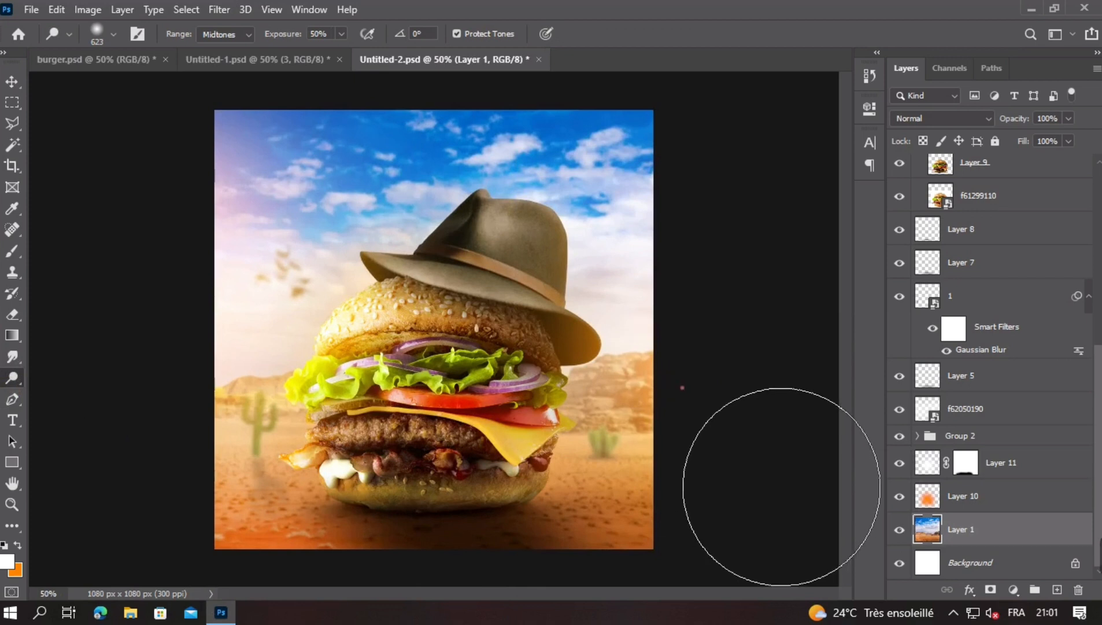
mouse_move(335, 483)
mouse_down()
mouse_move(275, 468)
mouse_move(323, 407)
mouse_move(214, 385)
mouse_up()
scroll(425, 457, up, 1)
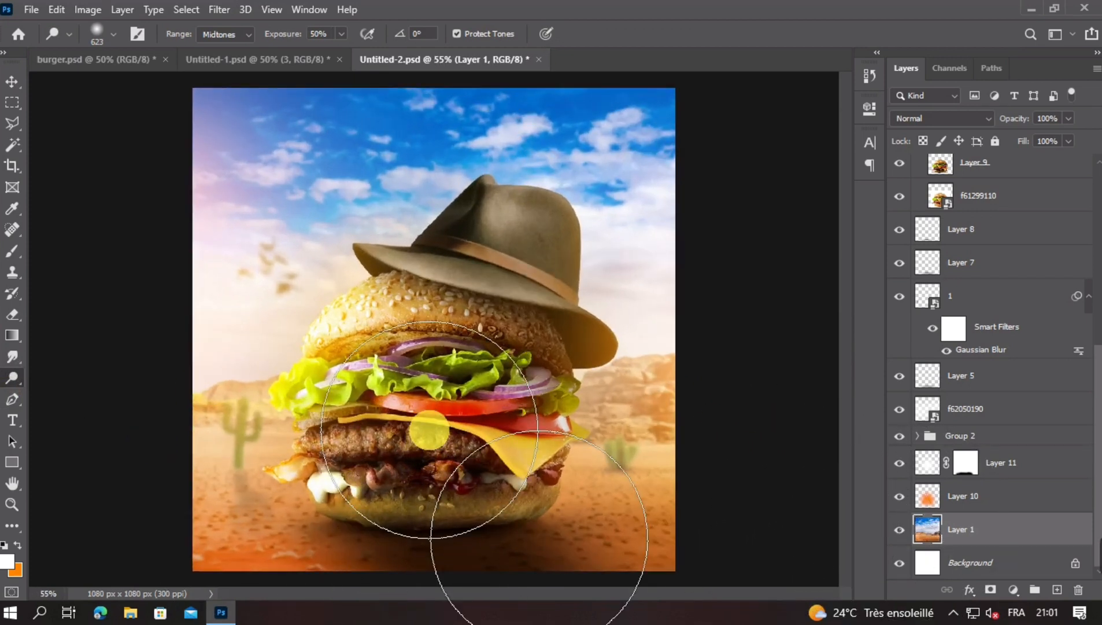
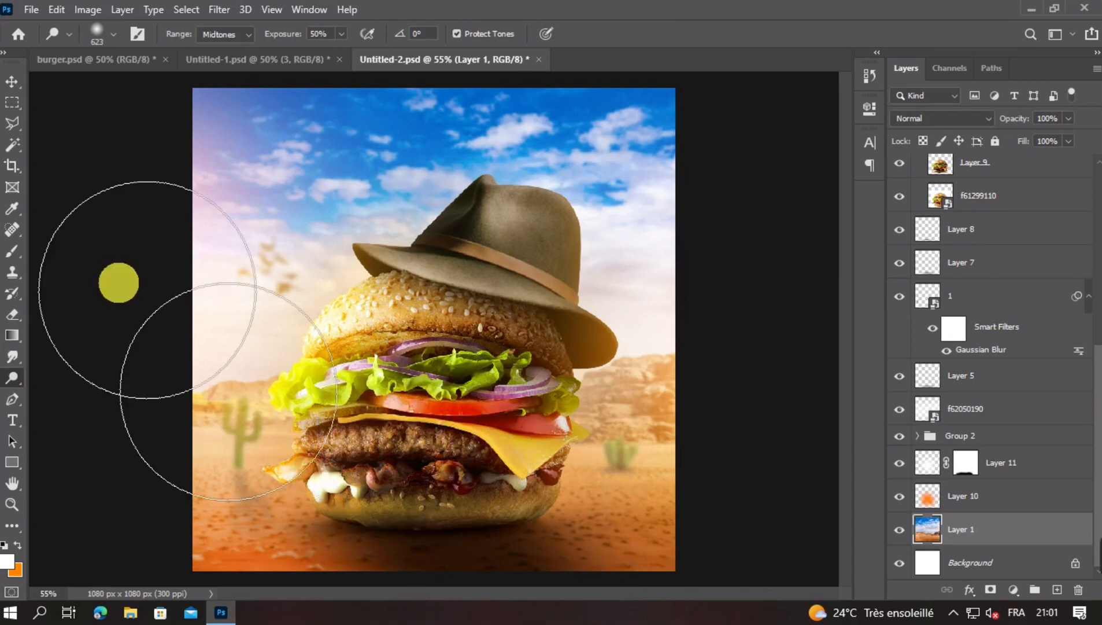
click(12, 83)
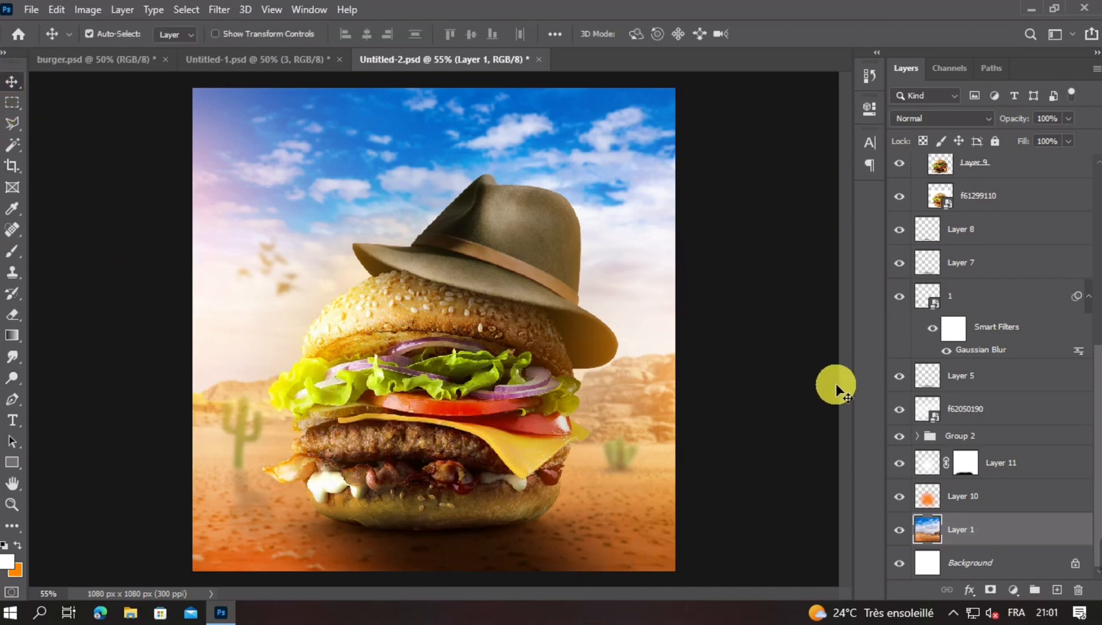
key(ctrl+minus)
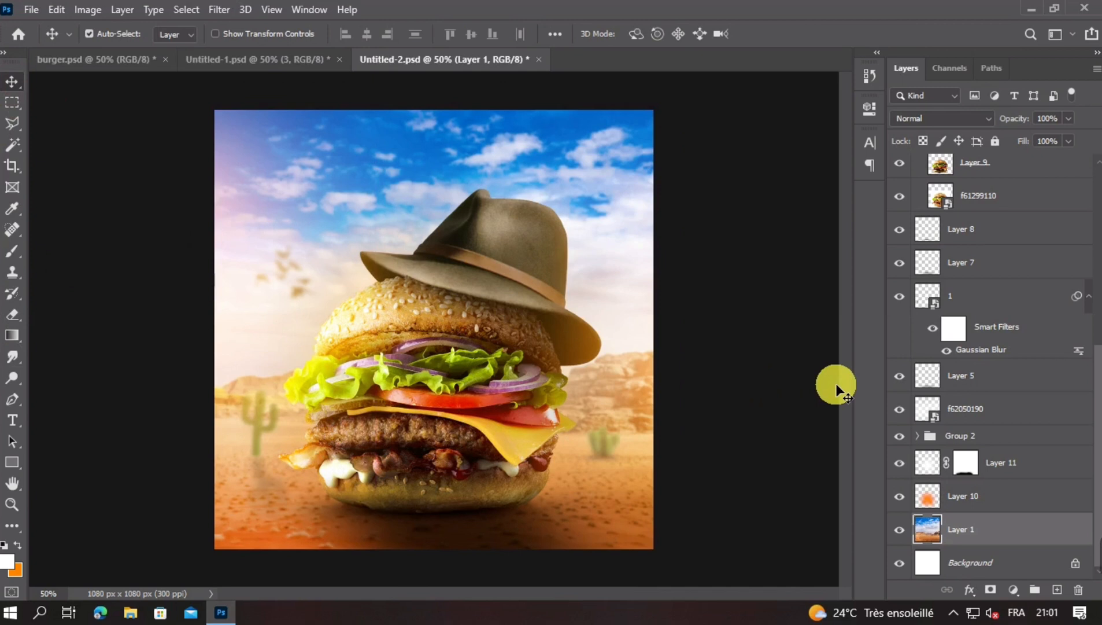
Group Layer 6, Layer 6 copy and Layer 6 copy 2, and compare the image with the group off and on
scroll(982, 335, up, 10)
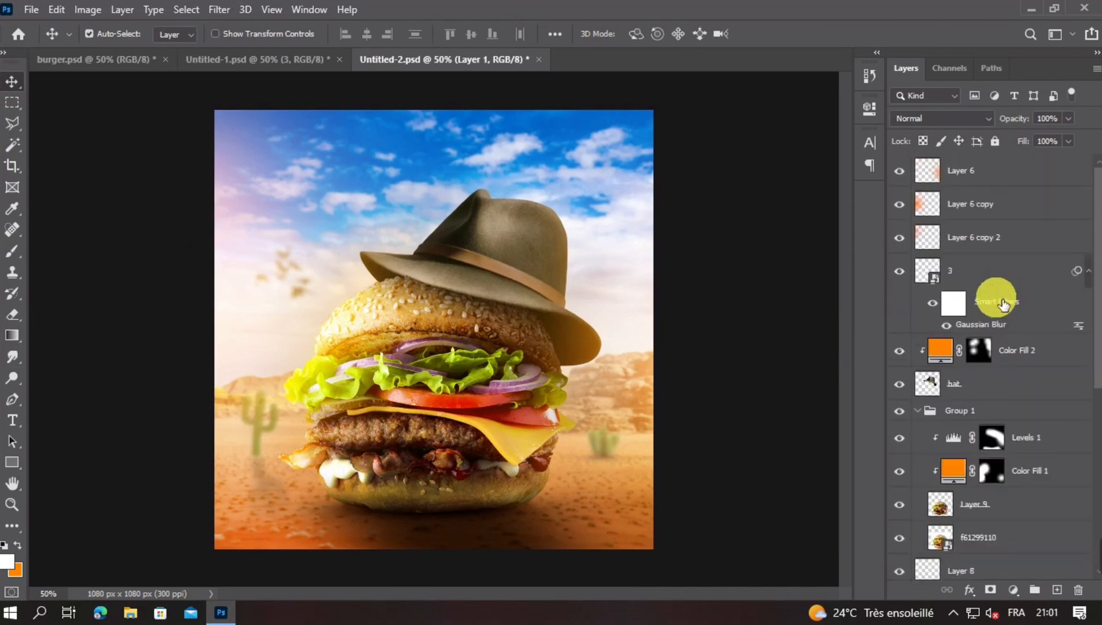
click(1002, 304)
key(ctrl)
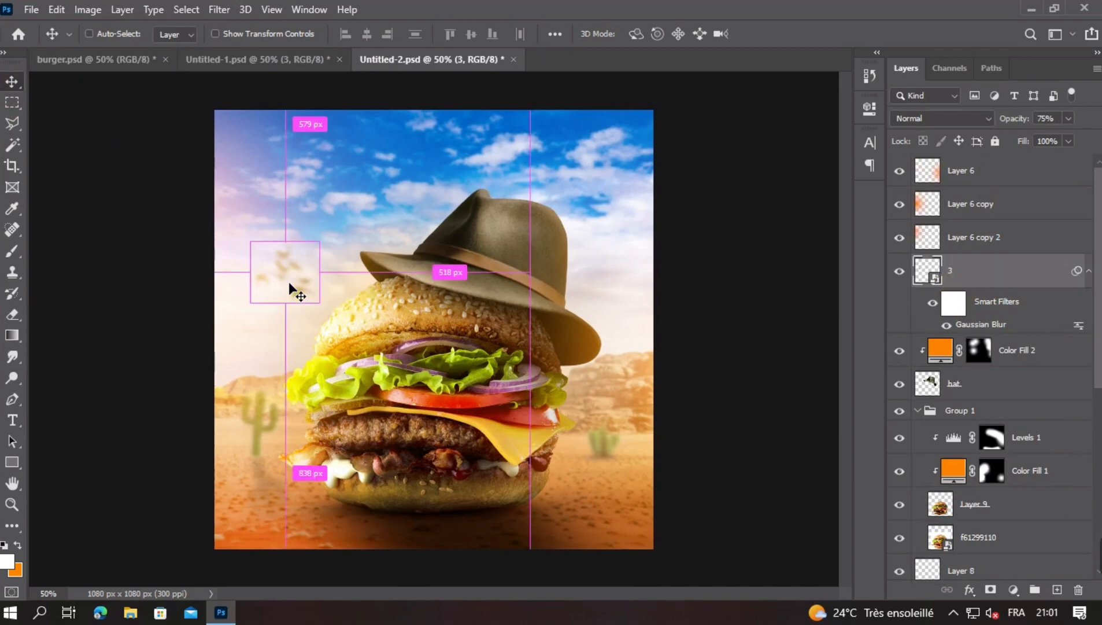
key(ctrl+minus)
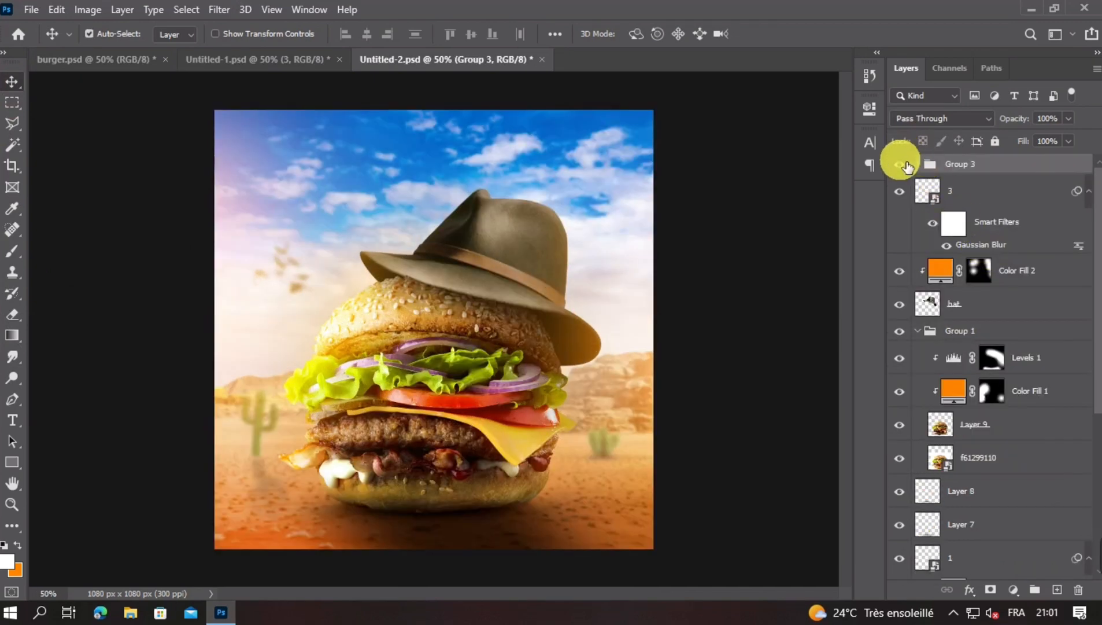
click(900, 165)
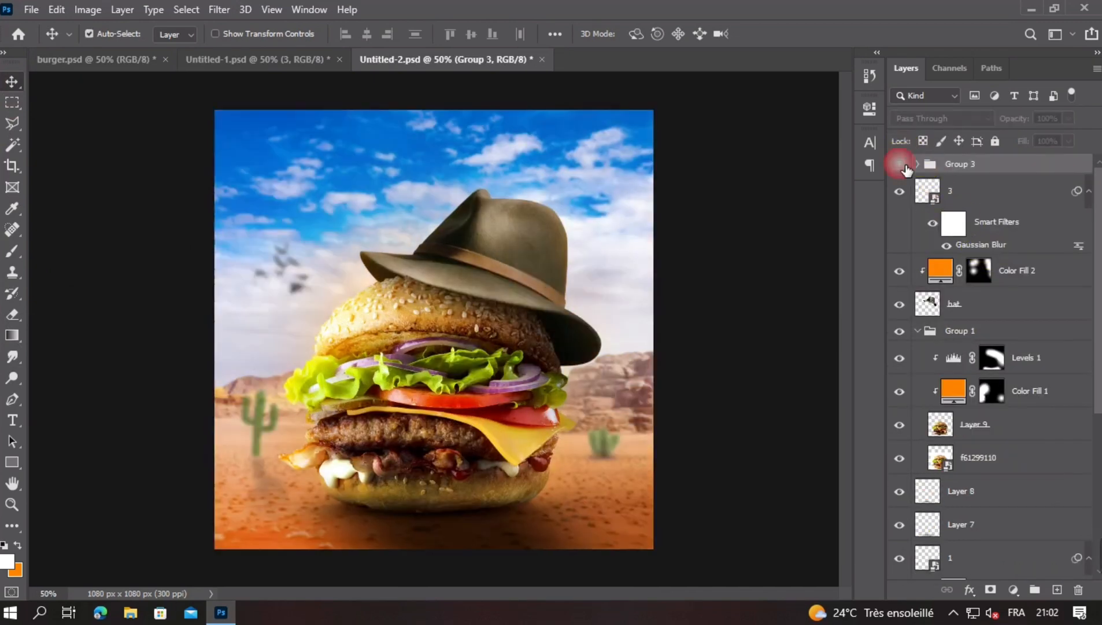
click(899, 166)
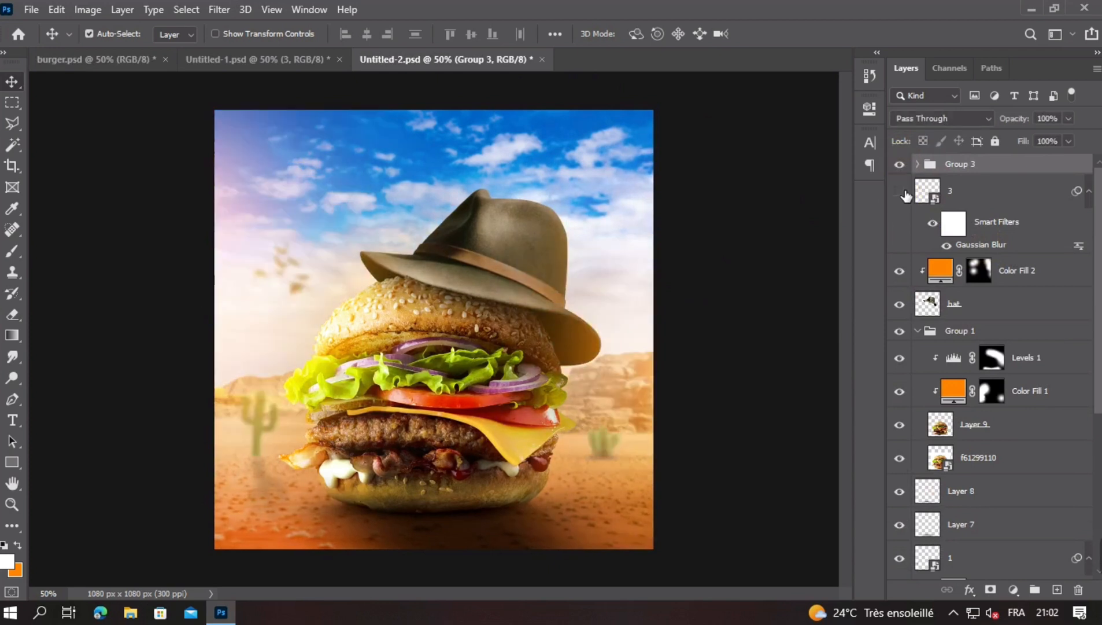
Compare the composite with the birds layer and the collapsed Group 1 off and on, and review the layer stack
click(903, 192)
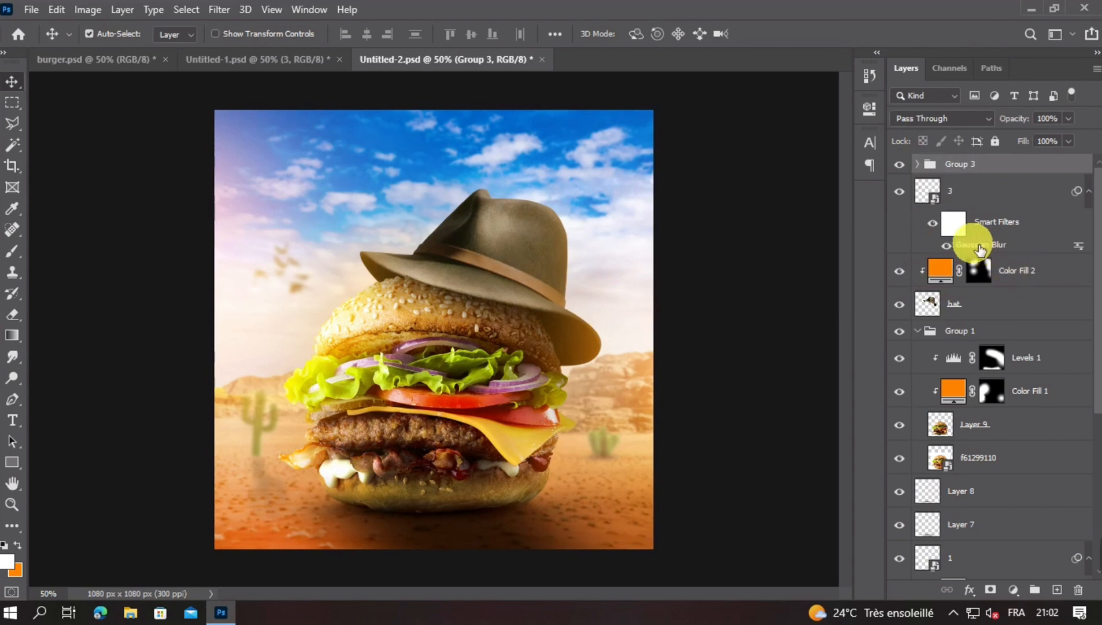
click(918, 331)
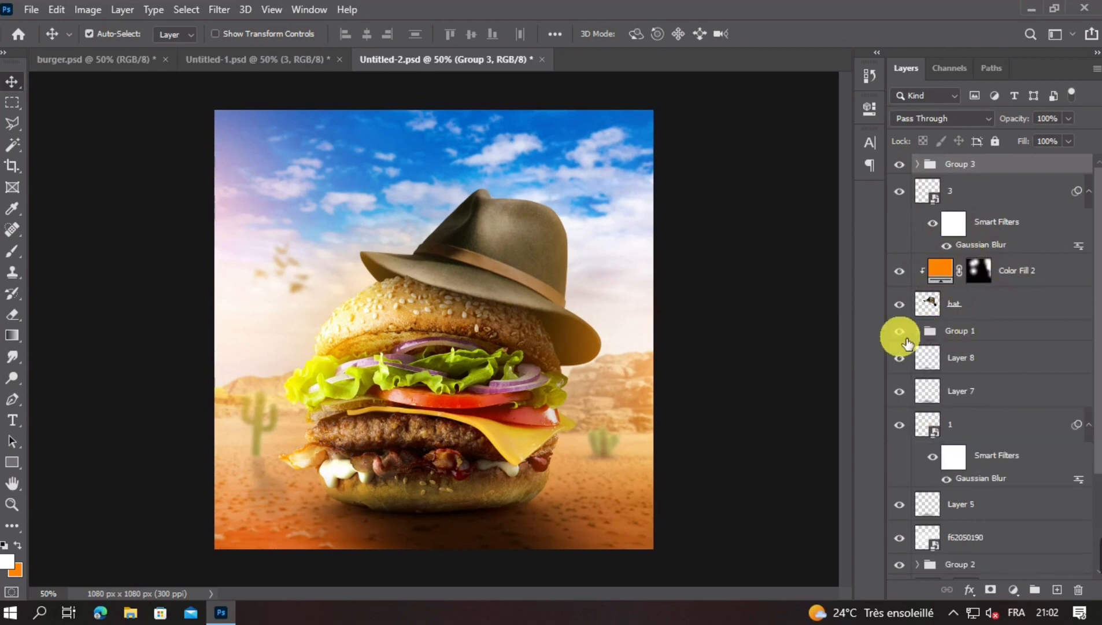
click(900, 331)
click(900, 331)
scroll(900, 344, down, 1)
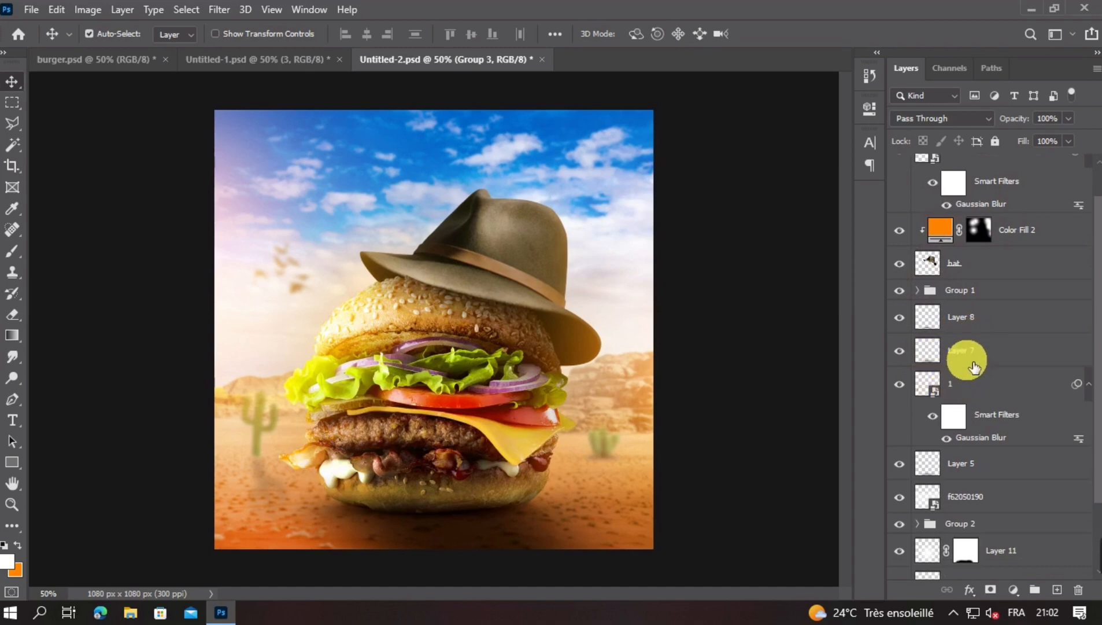
scroll(959, 412, down, 2)
scroll(955, 399, up, 3)
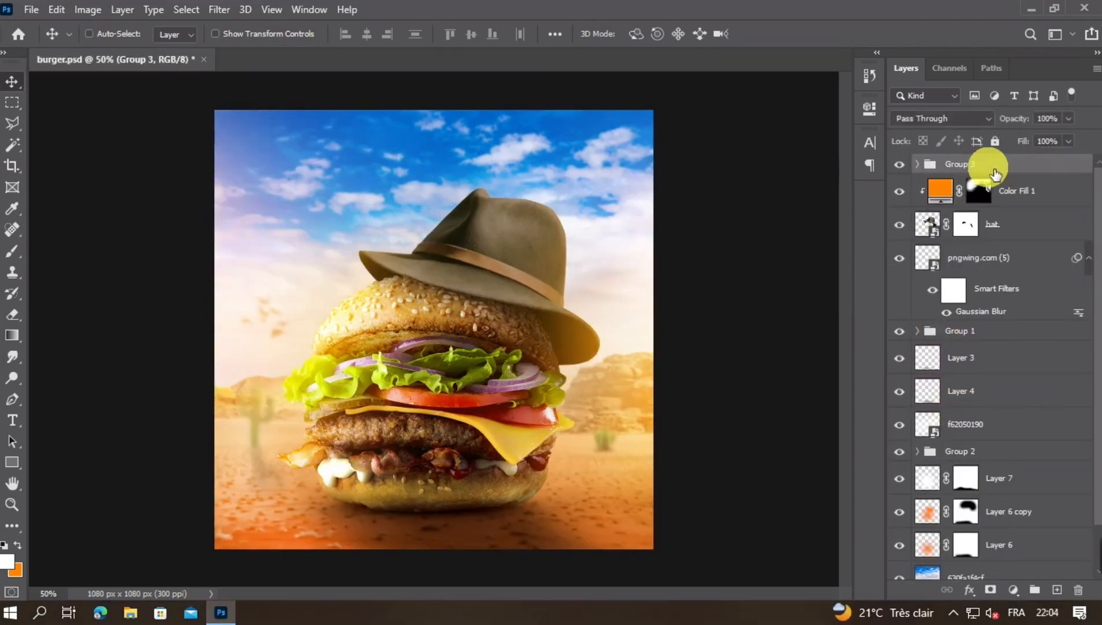
In burger.psd, stamp all visible layers onto a new top layer and add a Color Lookup adjustment using the 3Strip.look 3DLUT file
key(ctrl+shift+alt+e)
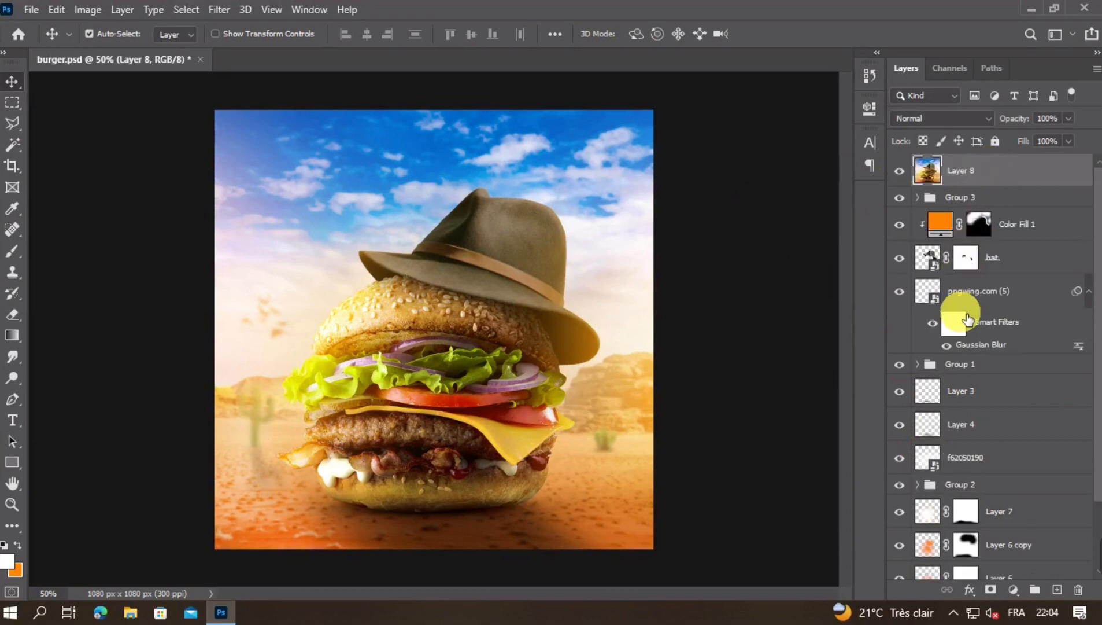
click(1012, 589)
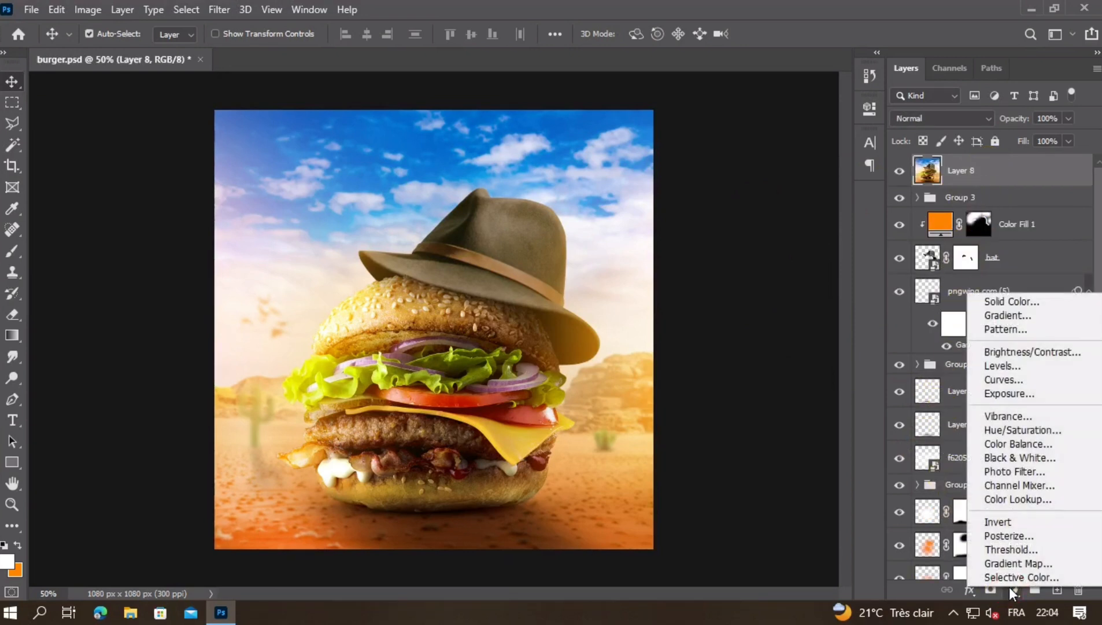
click(1011, 501)
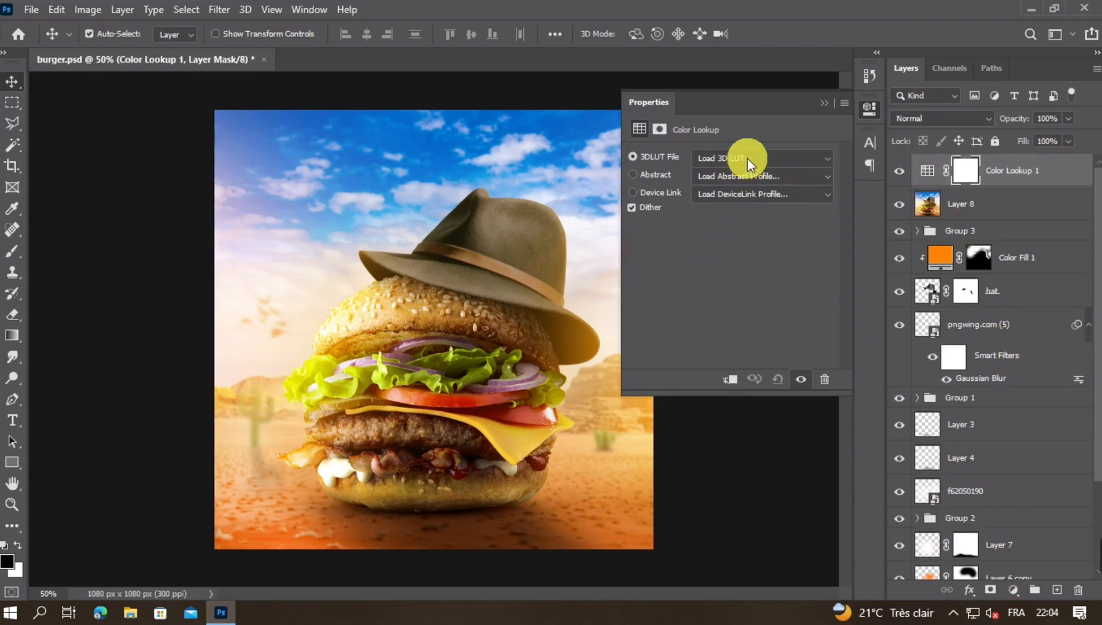
click(748, 157)
click(739, 72)
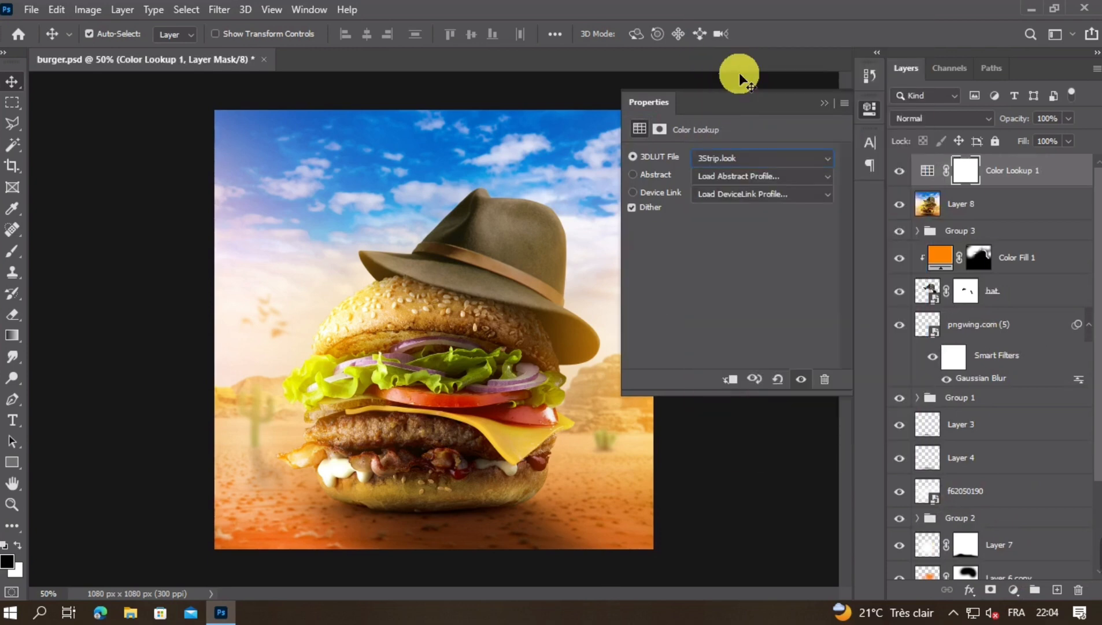
click(825, 105)
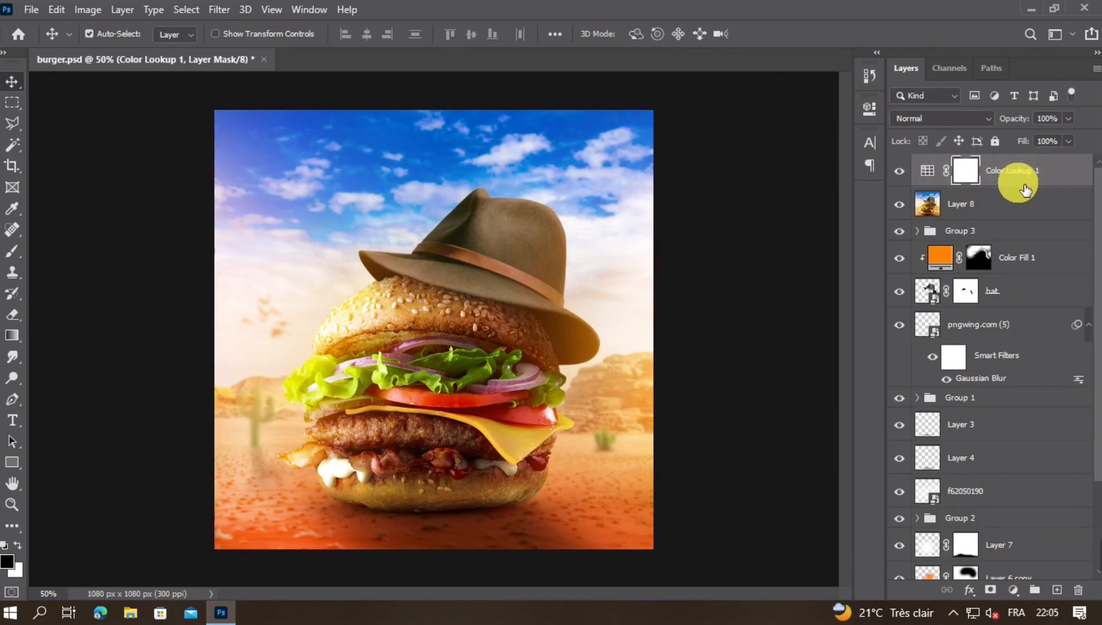
Stamp all visible layers onto a new top layer and open the Camera Raw Filter on it
key(ctrl+alt+shift+e)
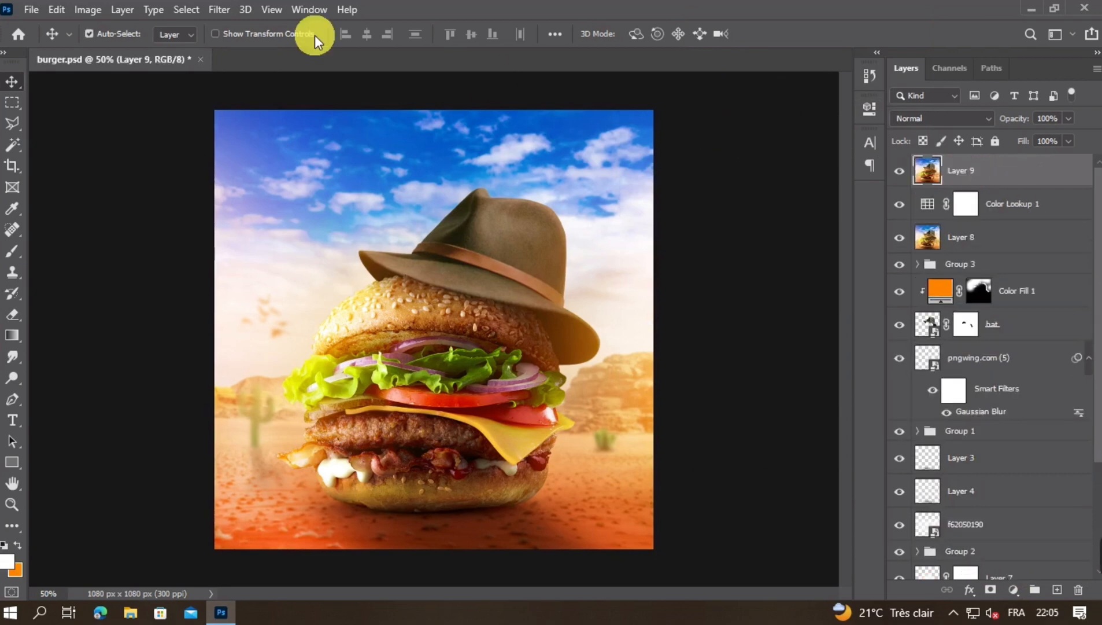
click(215, 8)
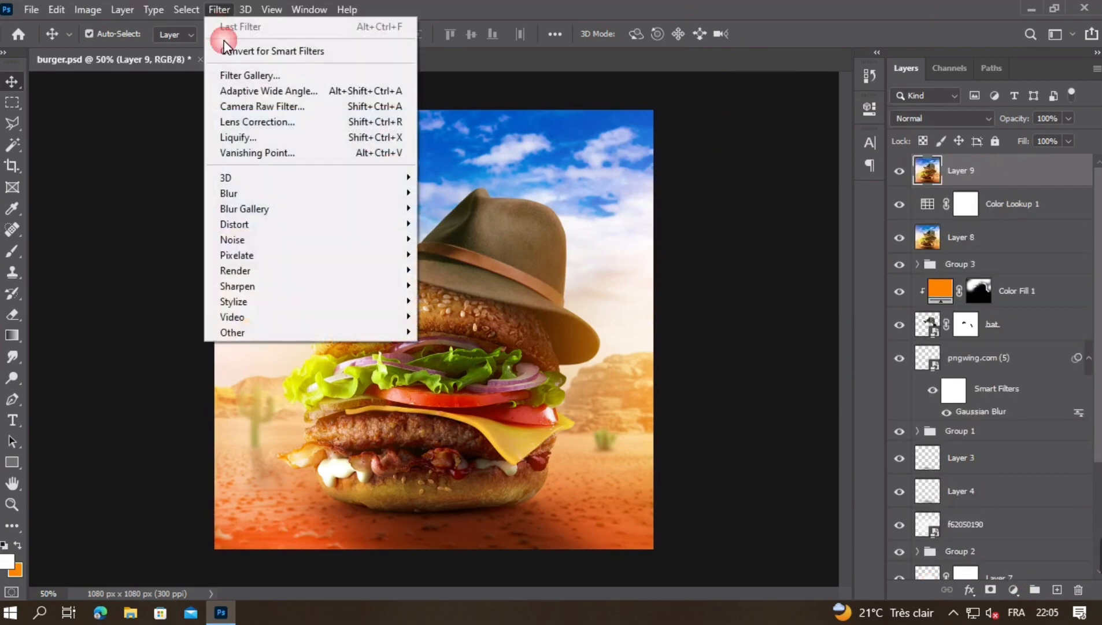
click(240, 107)
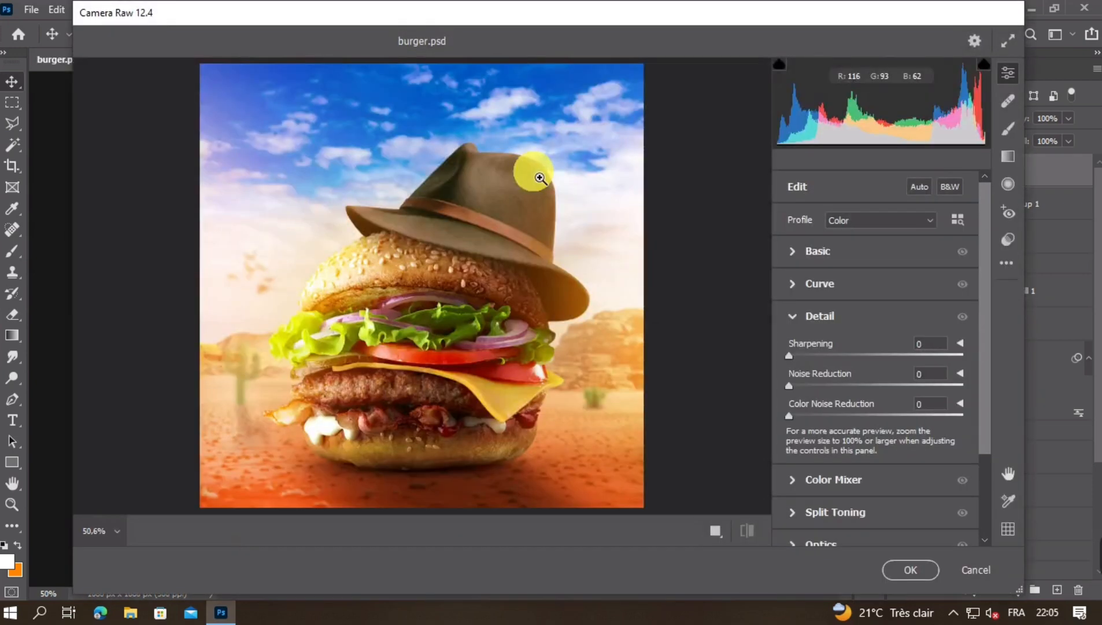
In Camera Raw's Basic adjustments, set Exposure to +0.05, Blacks to -5, Texture to +20 and Clarity to +10
click(793, 256)
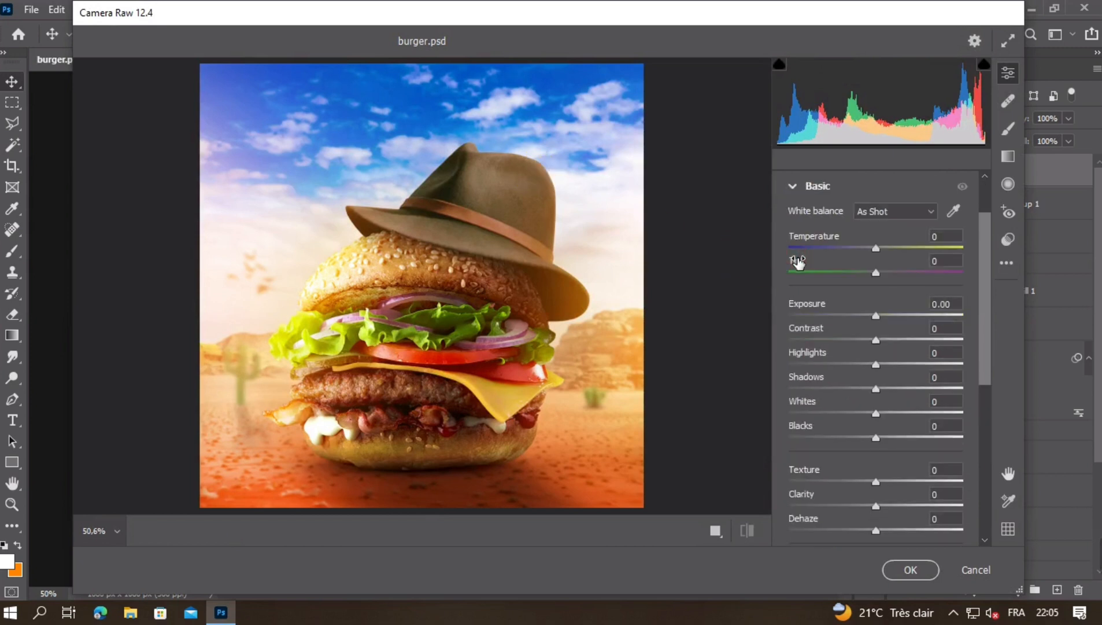
click(900, 302)
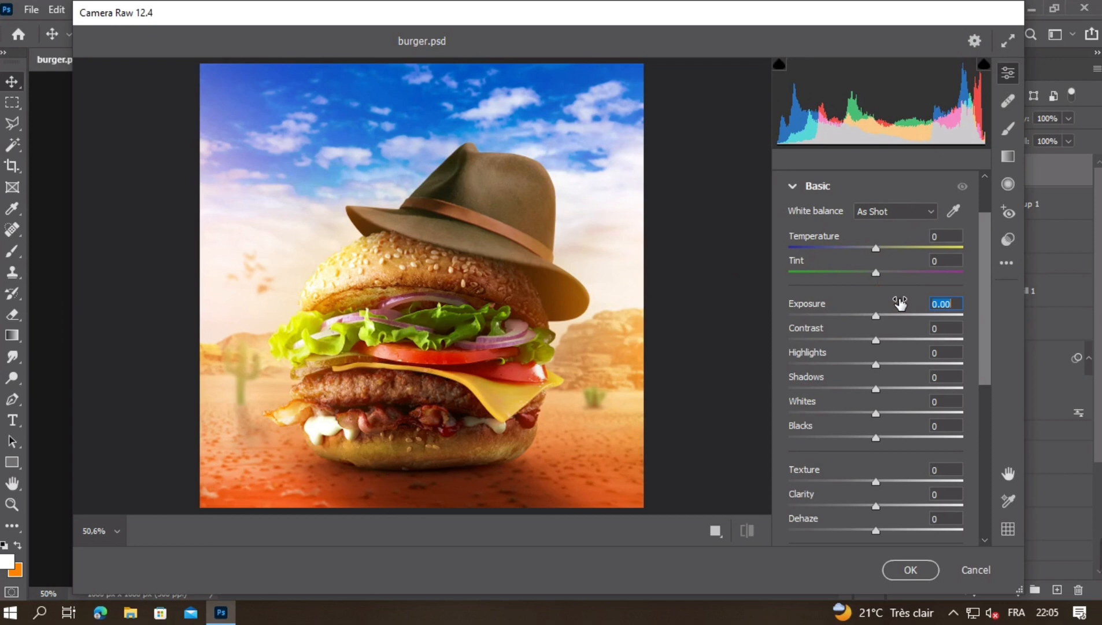
drag(900, 301, 919, 473)
drag(907, 434, 904, 435)
click(906, 471)
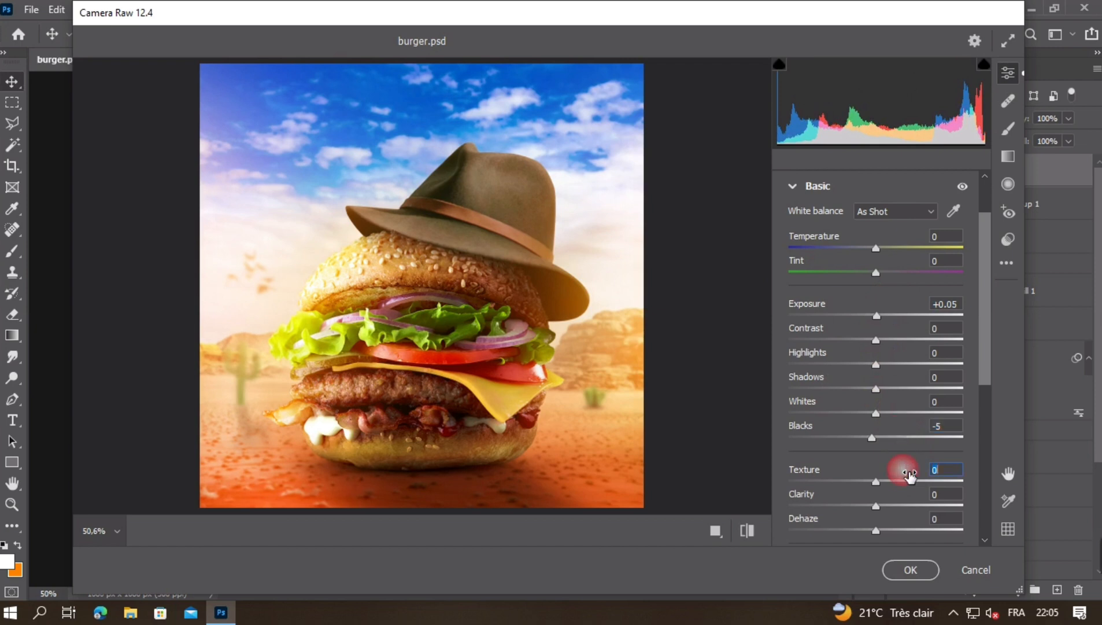
text(20)
click(911, 492)
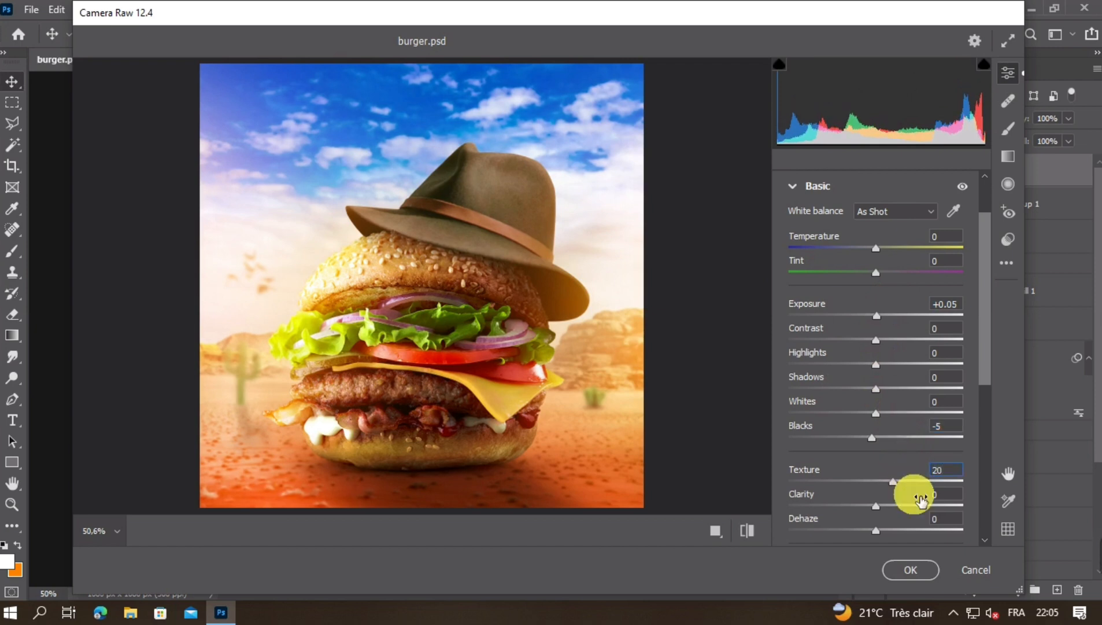
text(10)
Set Sharpening to 10, preview the image without and with the Detail and Basic adjustments, and apply the Camera Raw filter
scroll(863, 417, down, 2)
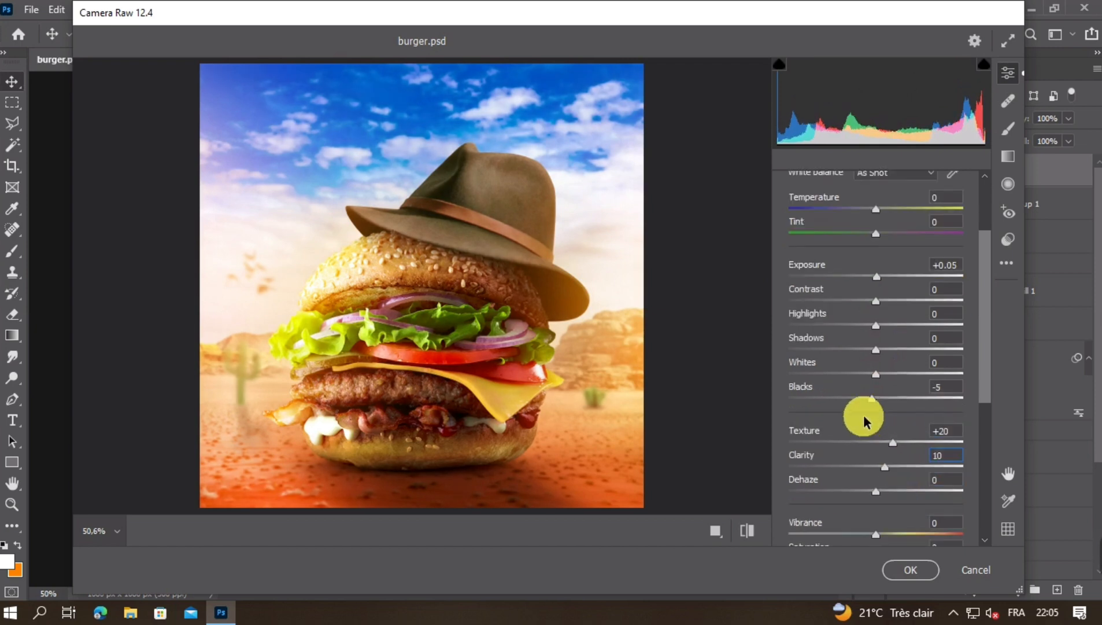
scroll(836, 431, down, 3)
scroll(846, 444, down, 2)
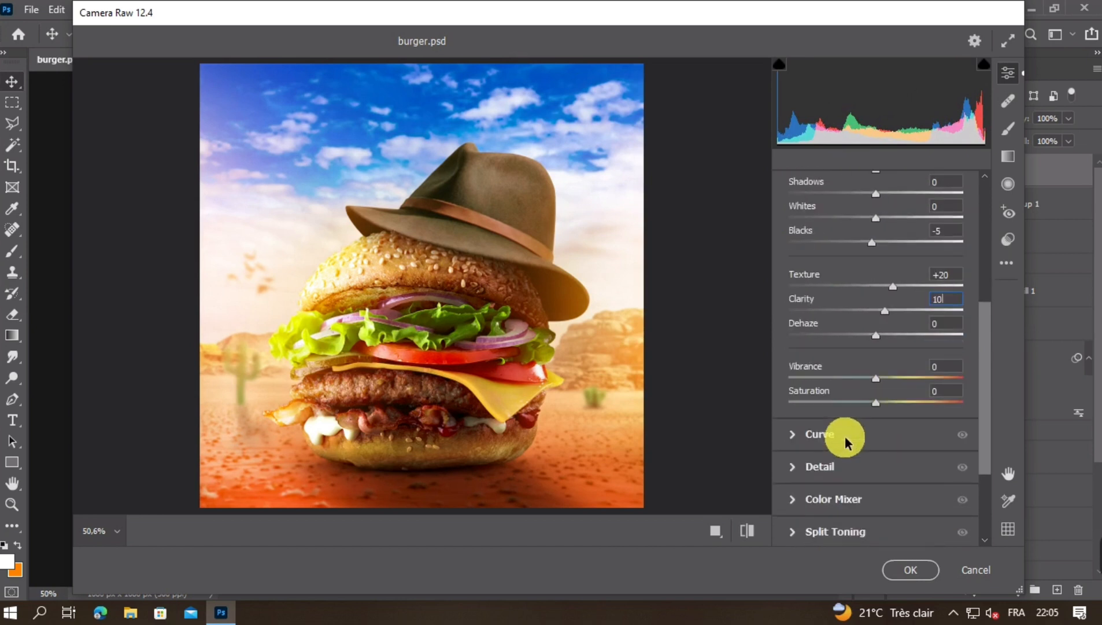
click(800, 463)
click(895, 342)
text(10)
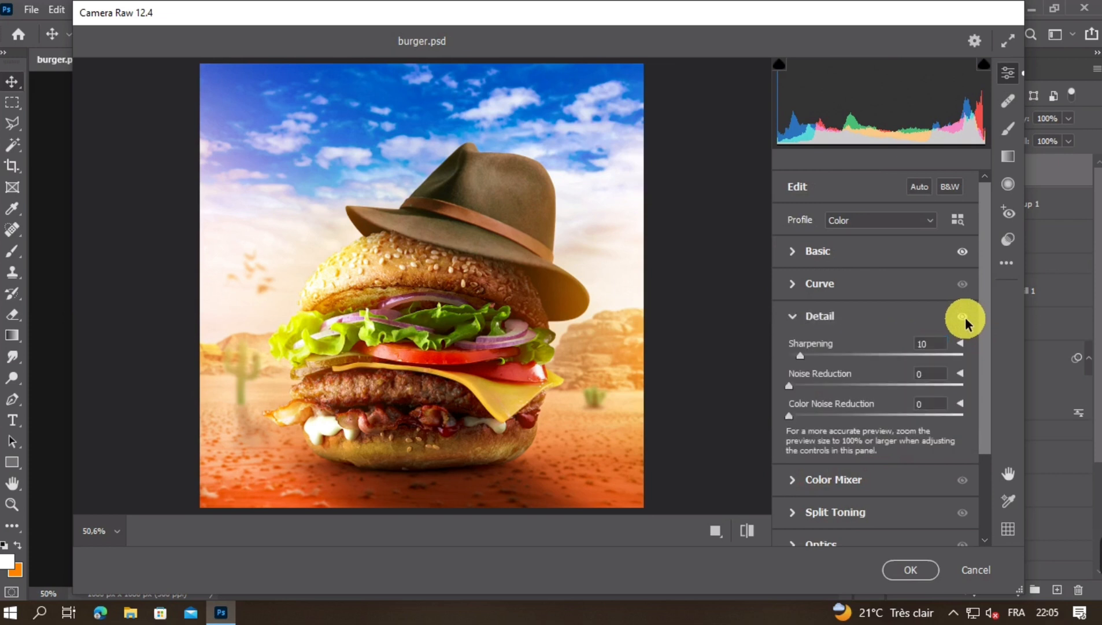
drag(964, 318, 964, 318)
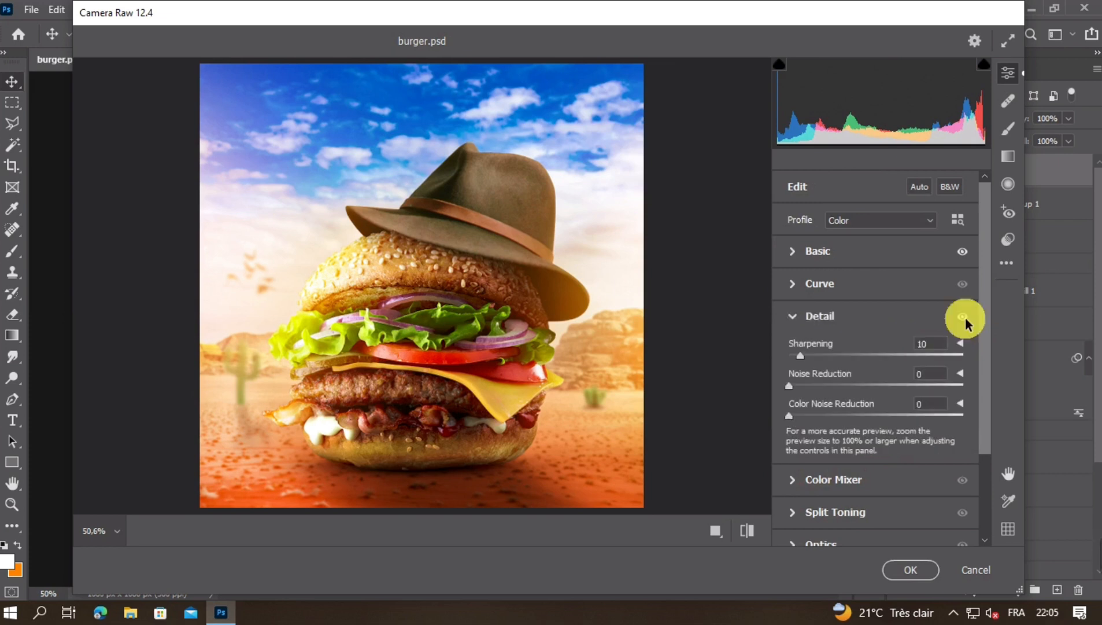
click(792, 317)
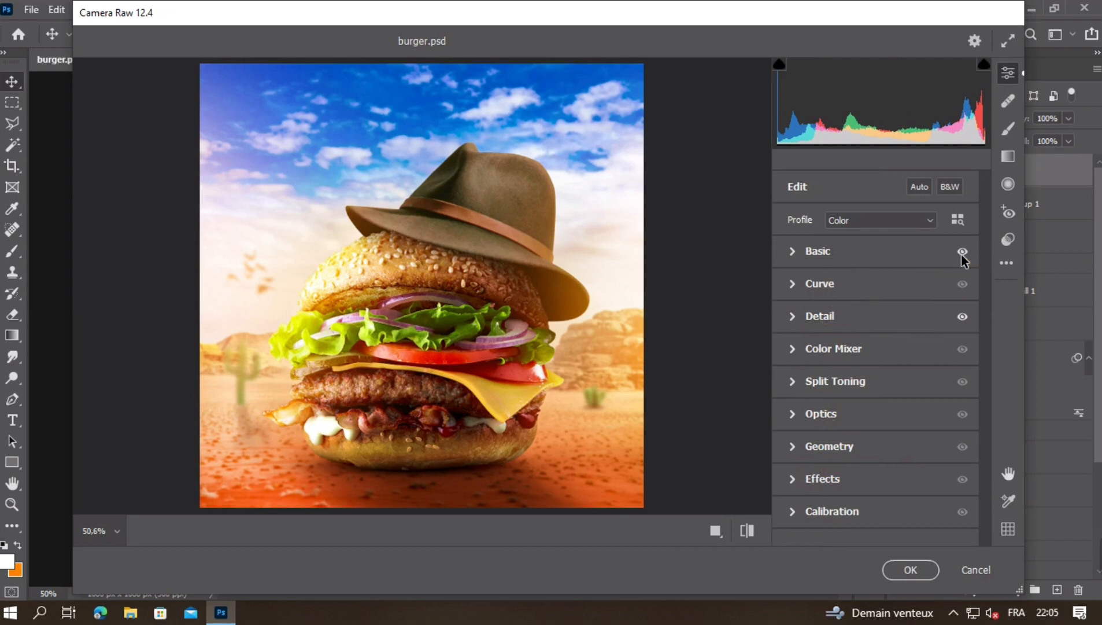
drag(961, 254, 962, 253)
click(919, 578)
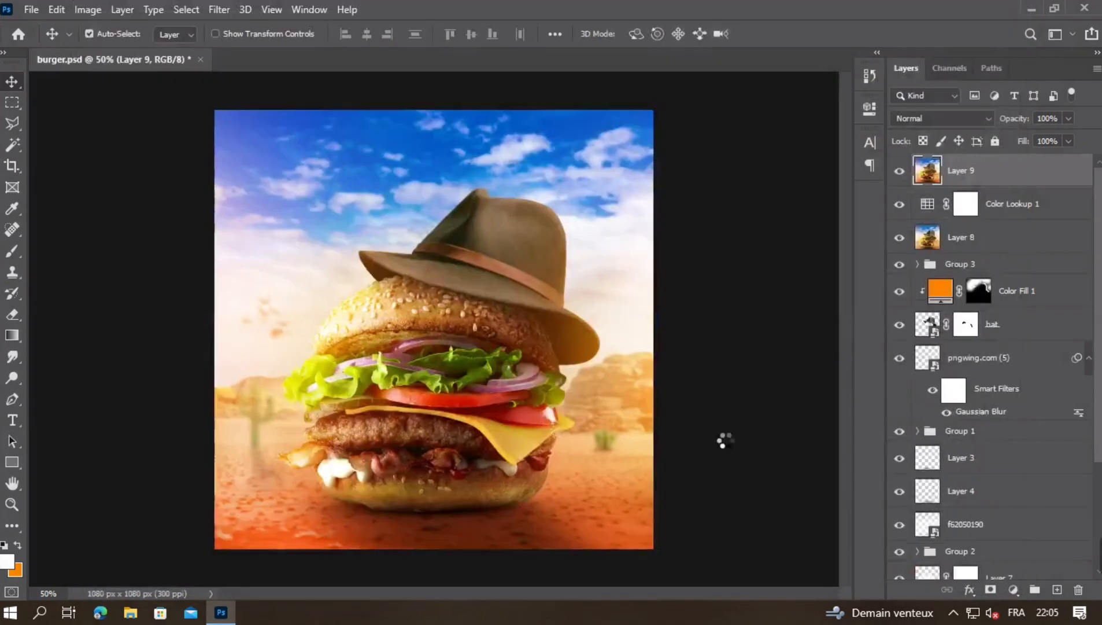
Compare the image with Layer 9, Color Lookup 1 and Layer 8 off and on, and inspect the finished composite up close
click(902, 169)
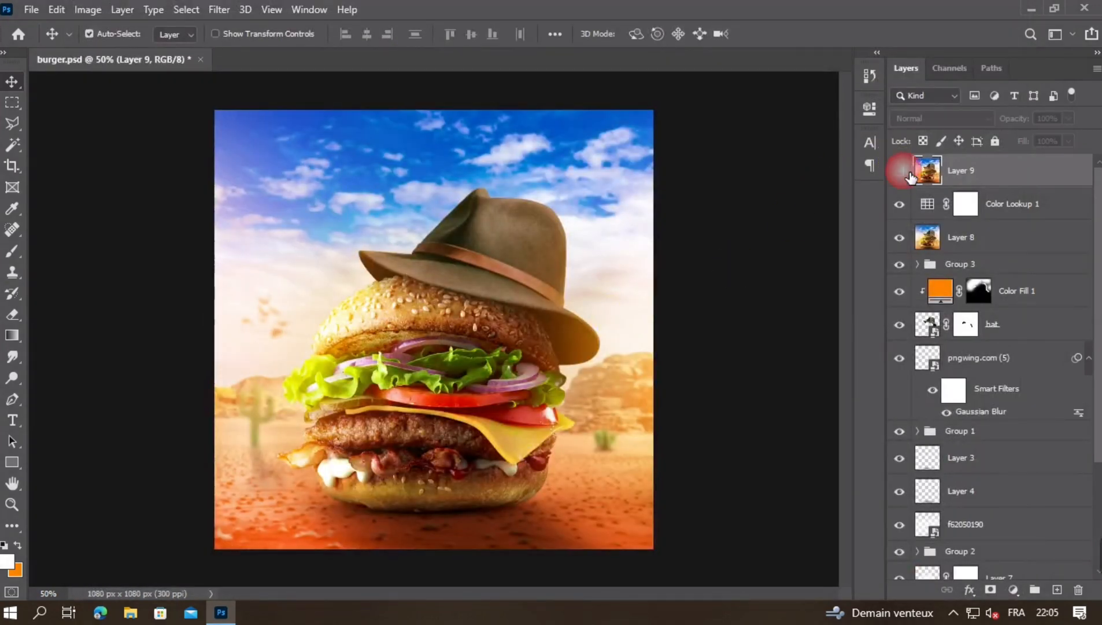
click(901, 169)
key(ctrl+minus)
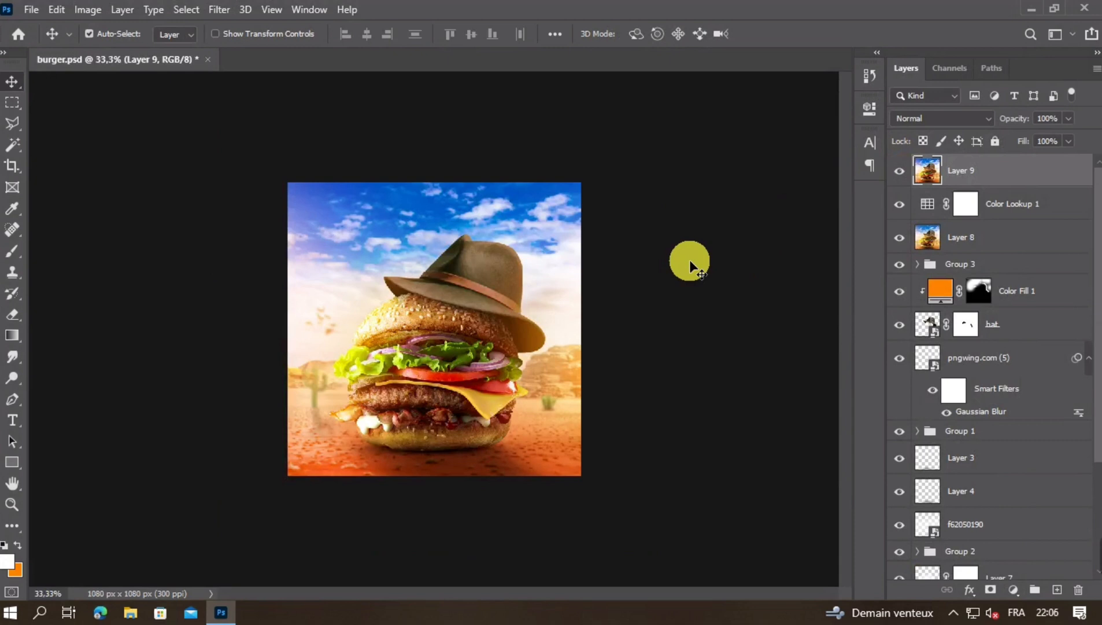
click(900, 238)
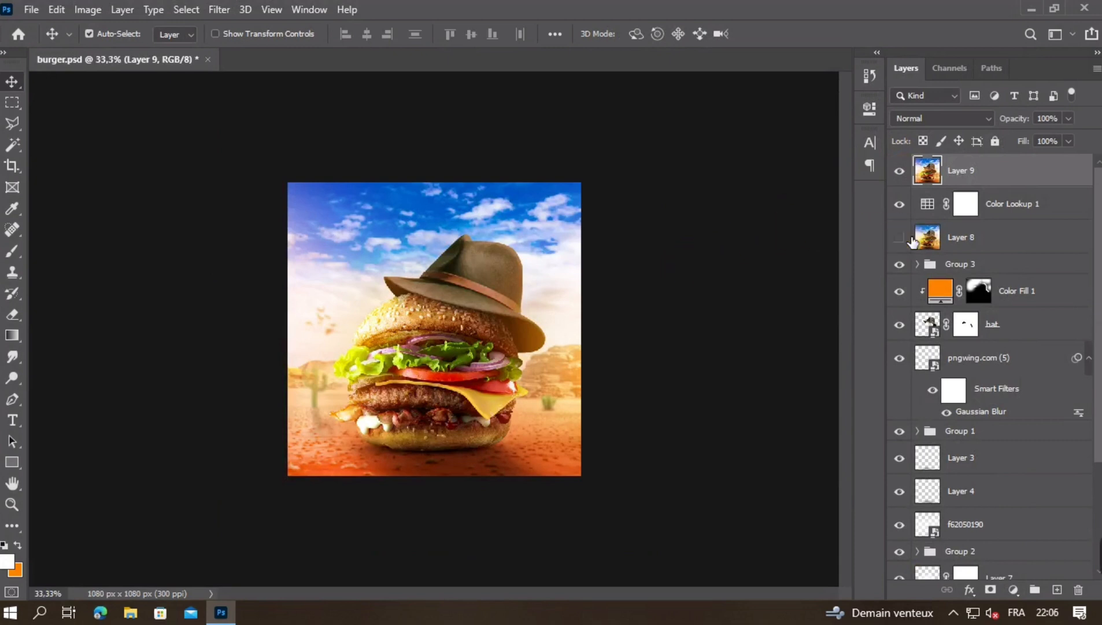
click(900, 204)
click(900, 171)
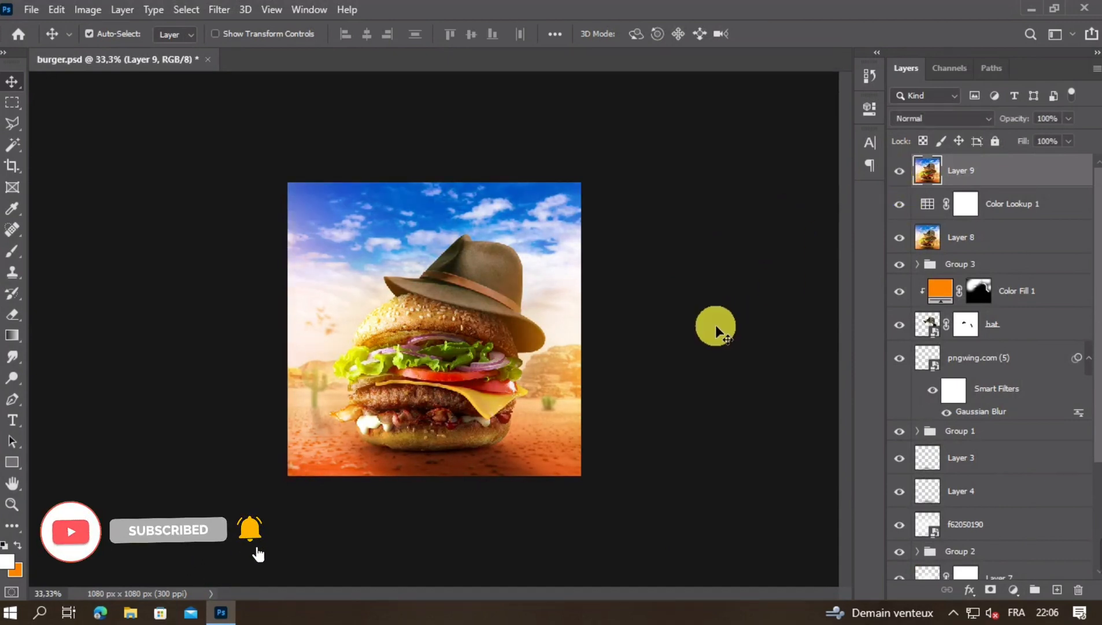
key(ctrl+plus)
key(ctrl+plus)
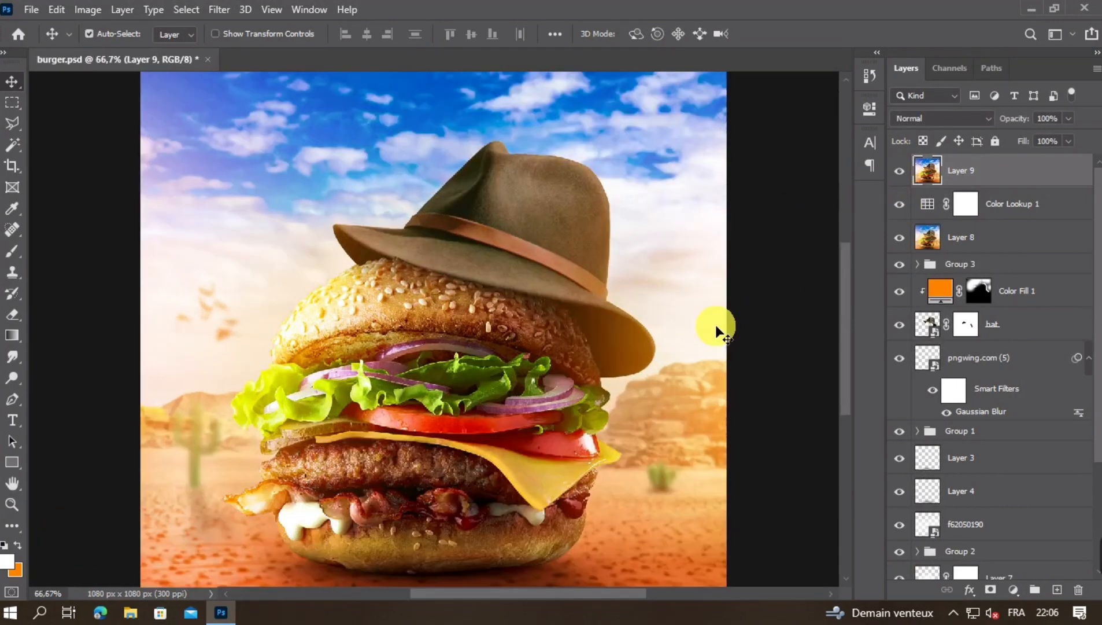
scroll(714, 325, up, 3)
scroll(710, 328, down, 5)
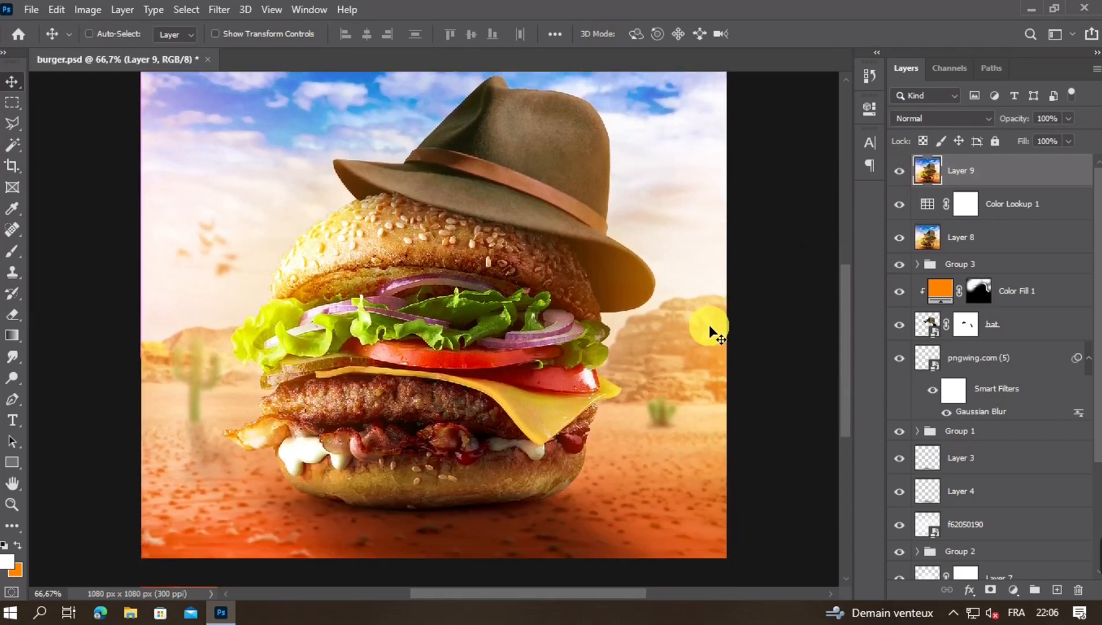
key(ctrl+minus)
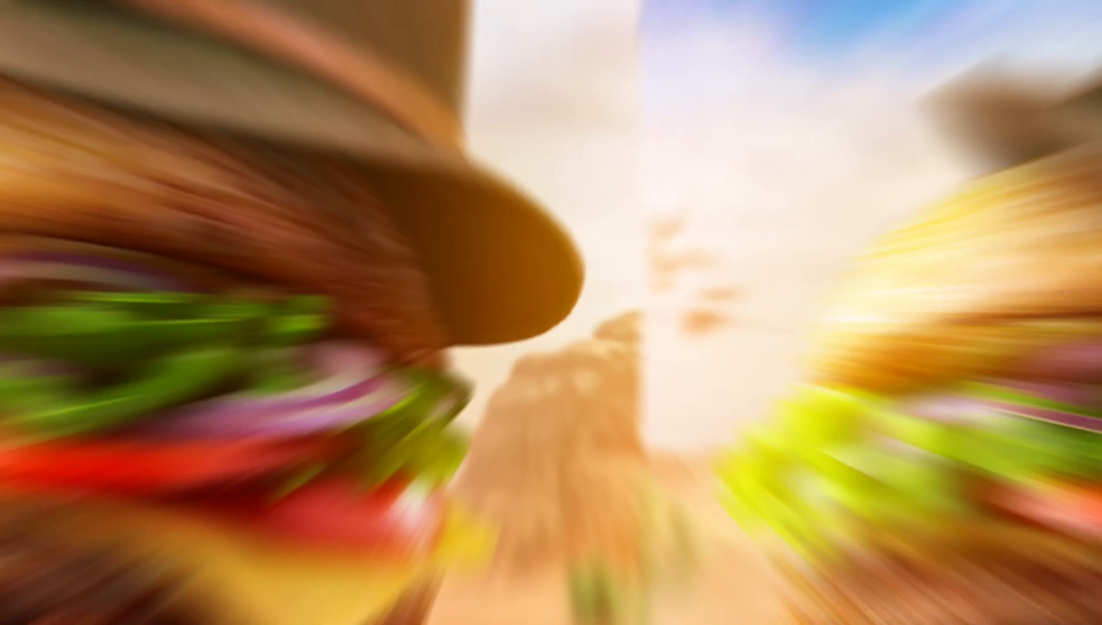